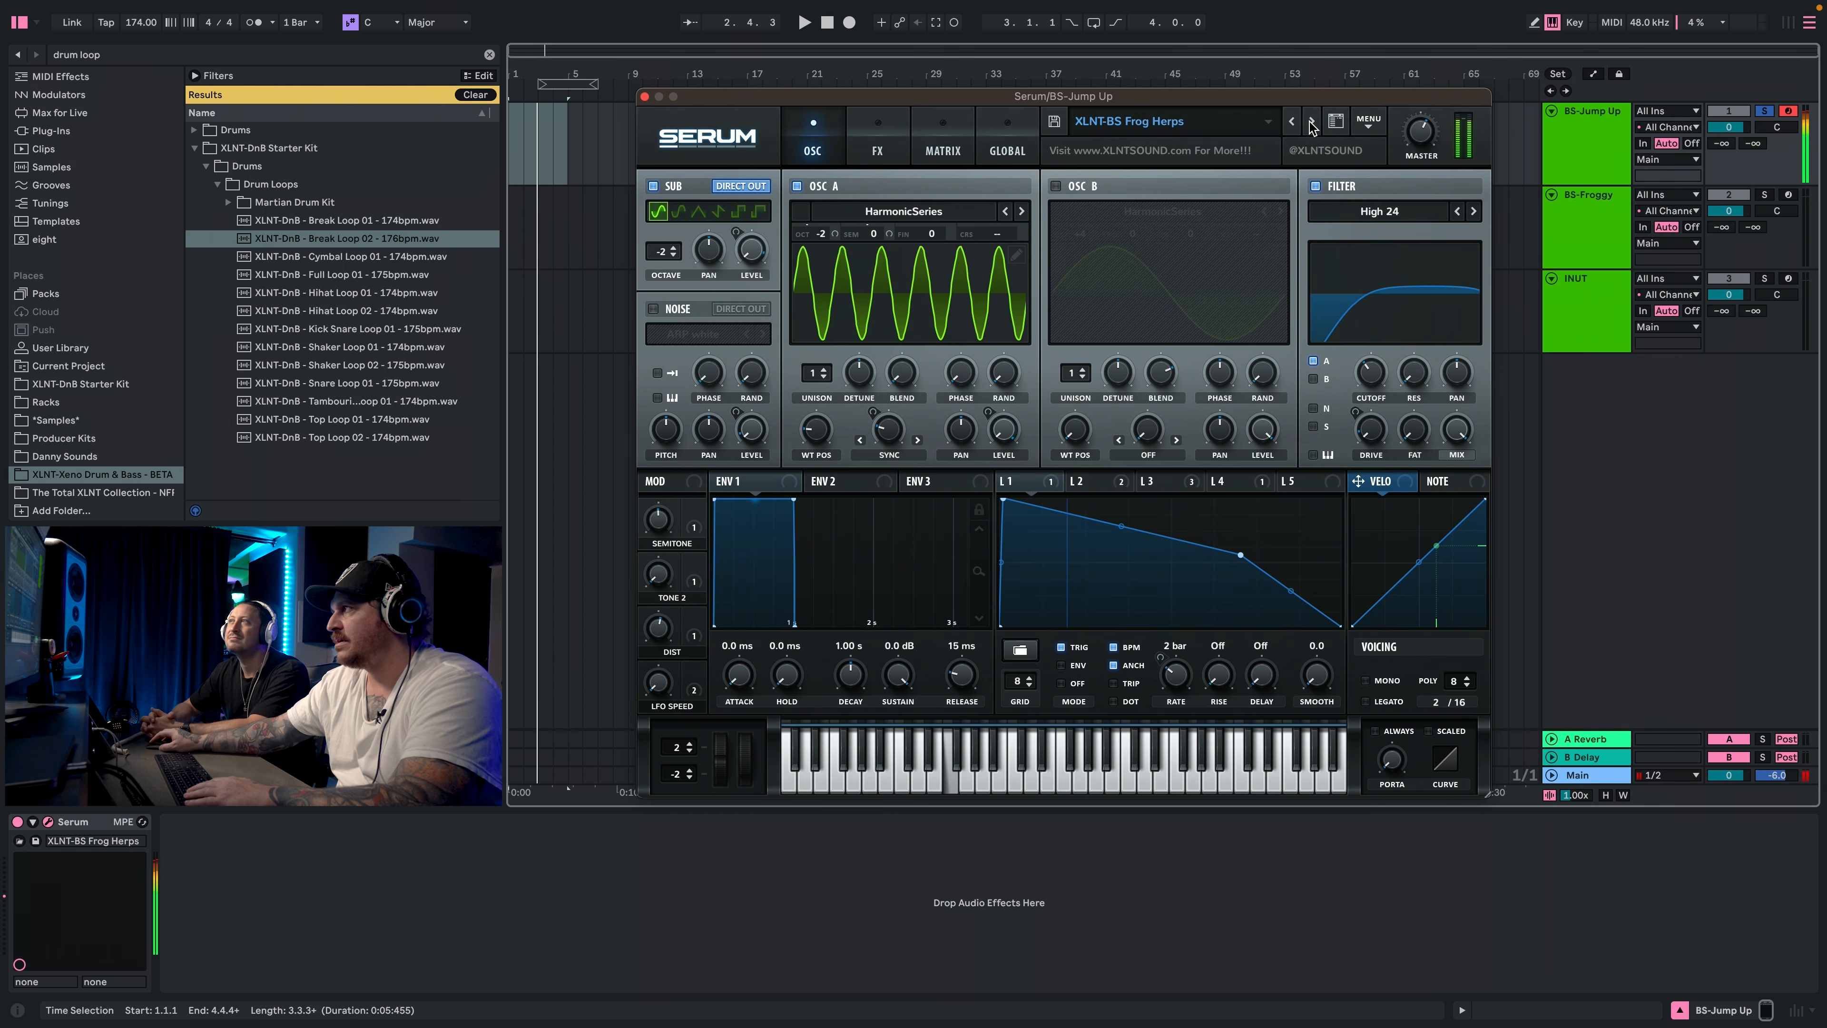
Browse forward through the frog bass presets on the BS-Jump Up track's Serum to XLNT-BS Frog Puncher, and close the plug-in.
left_click(1311, 123)
left_click(1311, 123)
left_click(1311, 122)
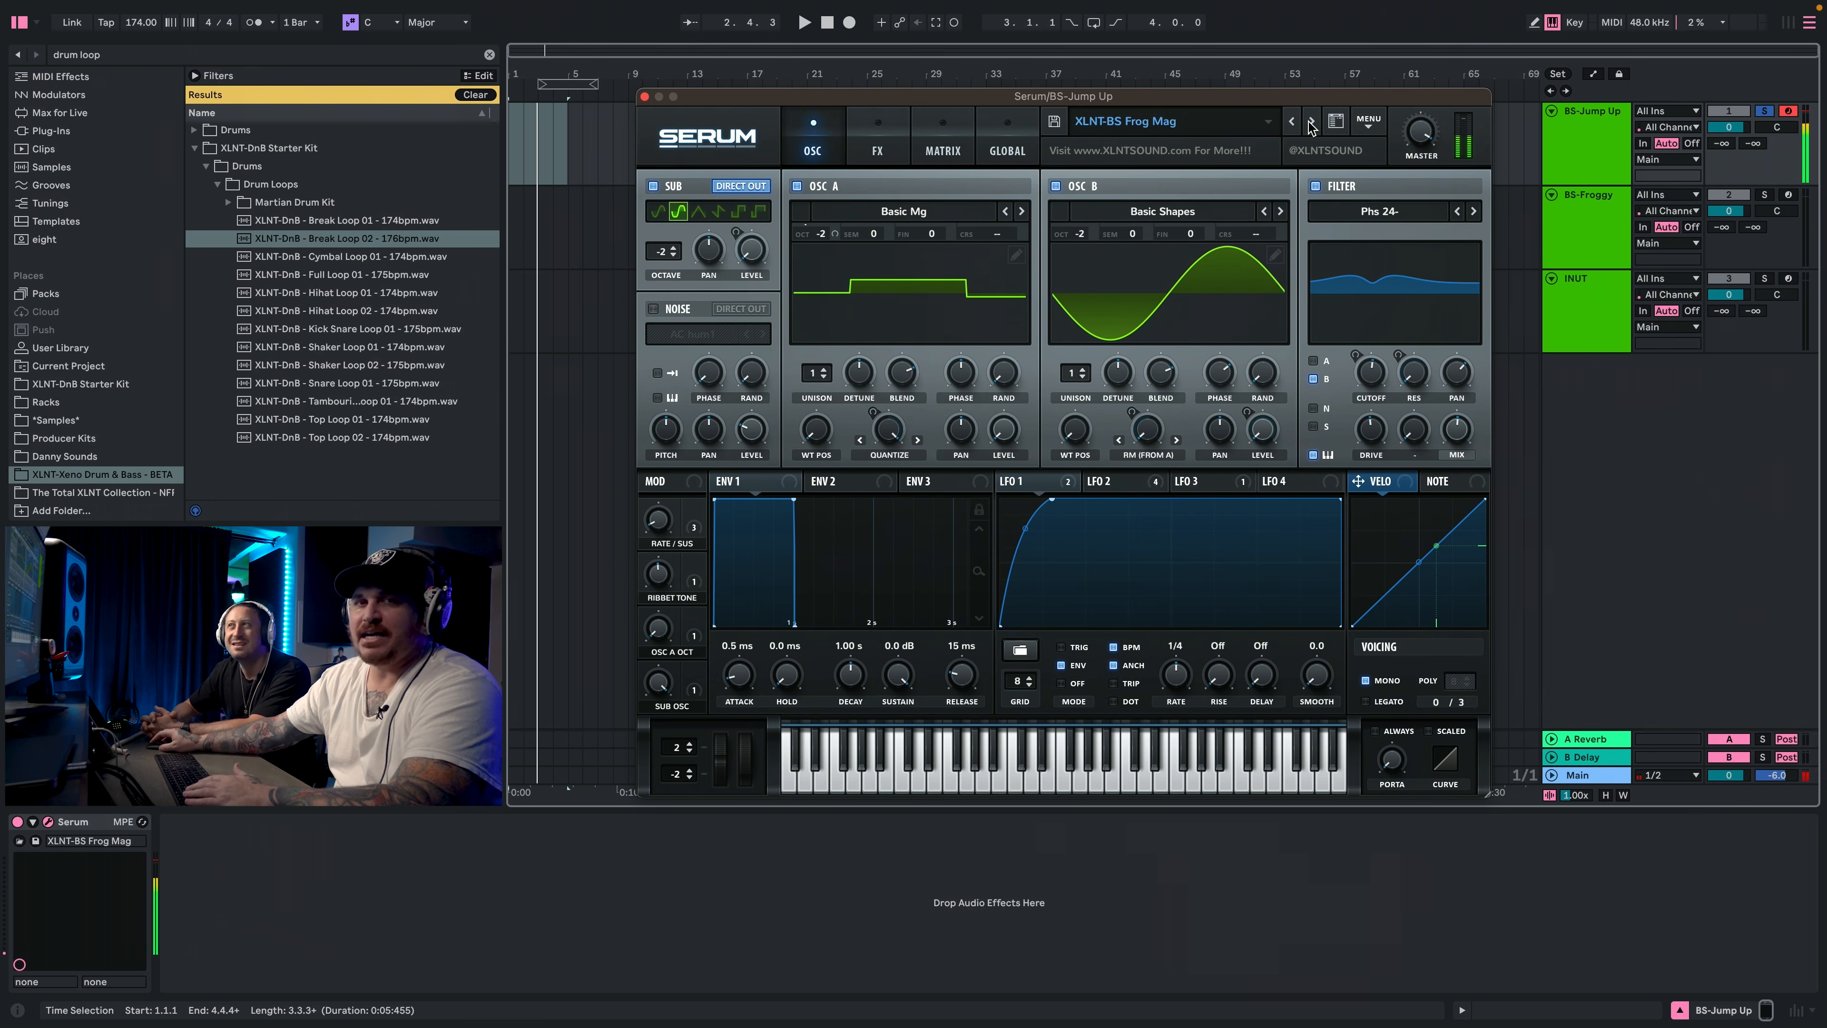
left_click(1311, 122)
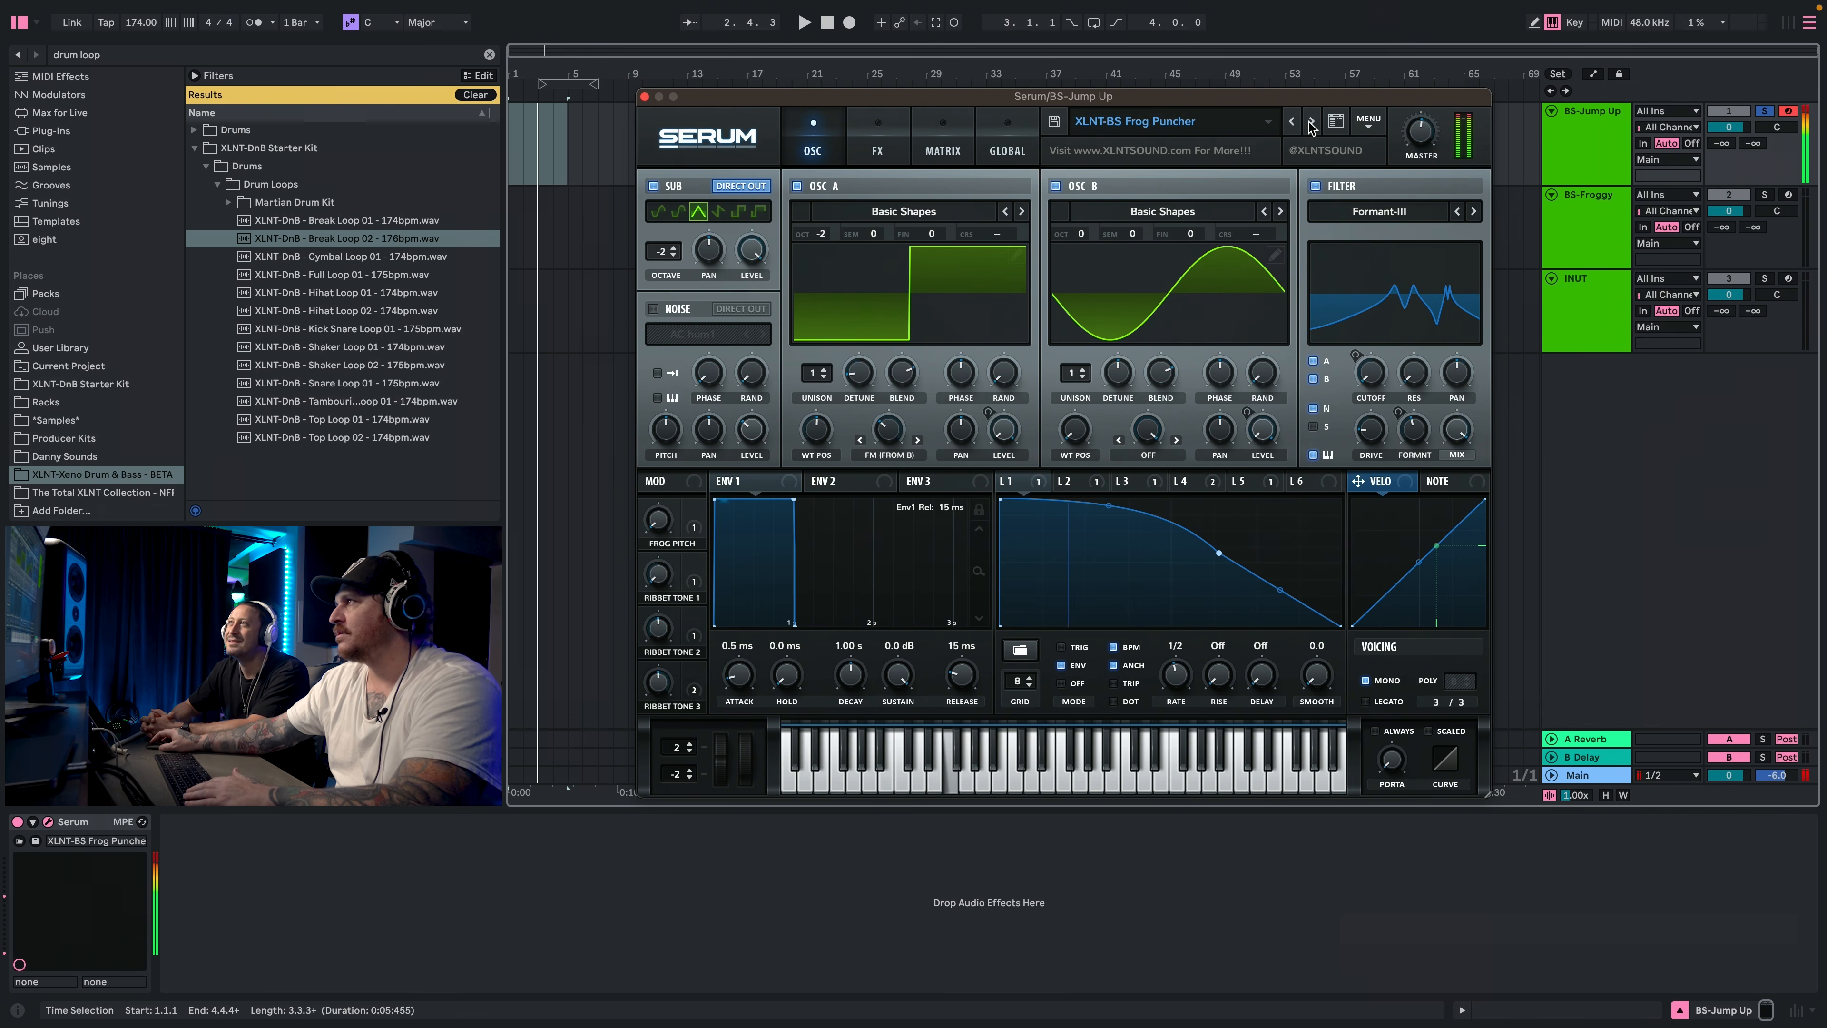
left_click(644, 97)
Arm the INUT track and bring up its Serum instance with the default preset.
left_click(1582, 230)
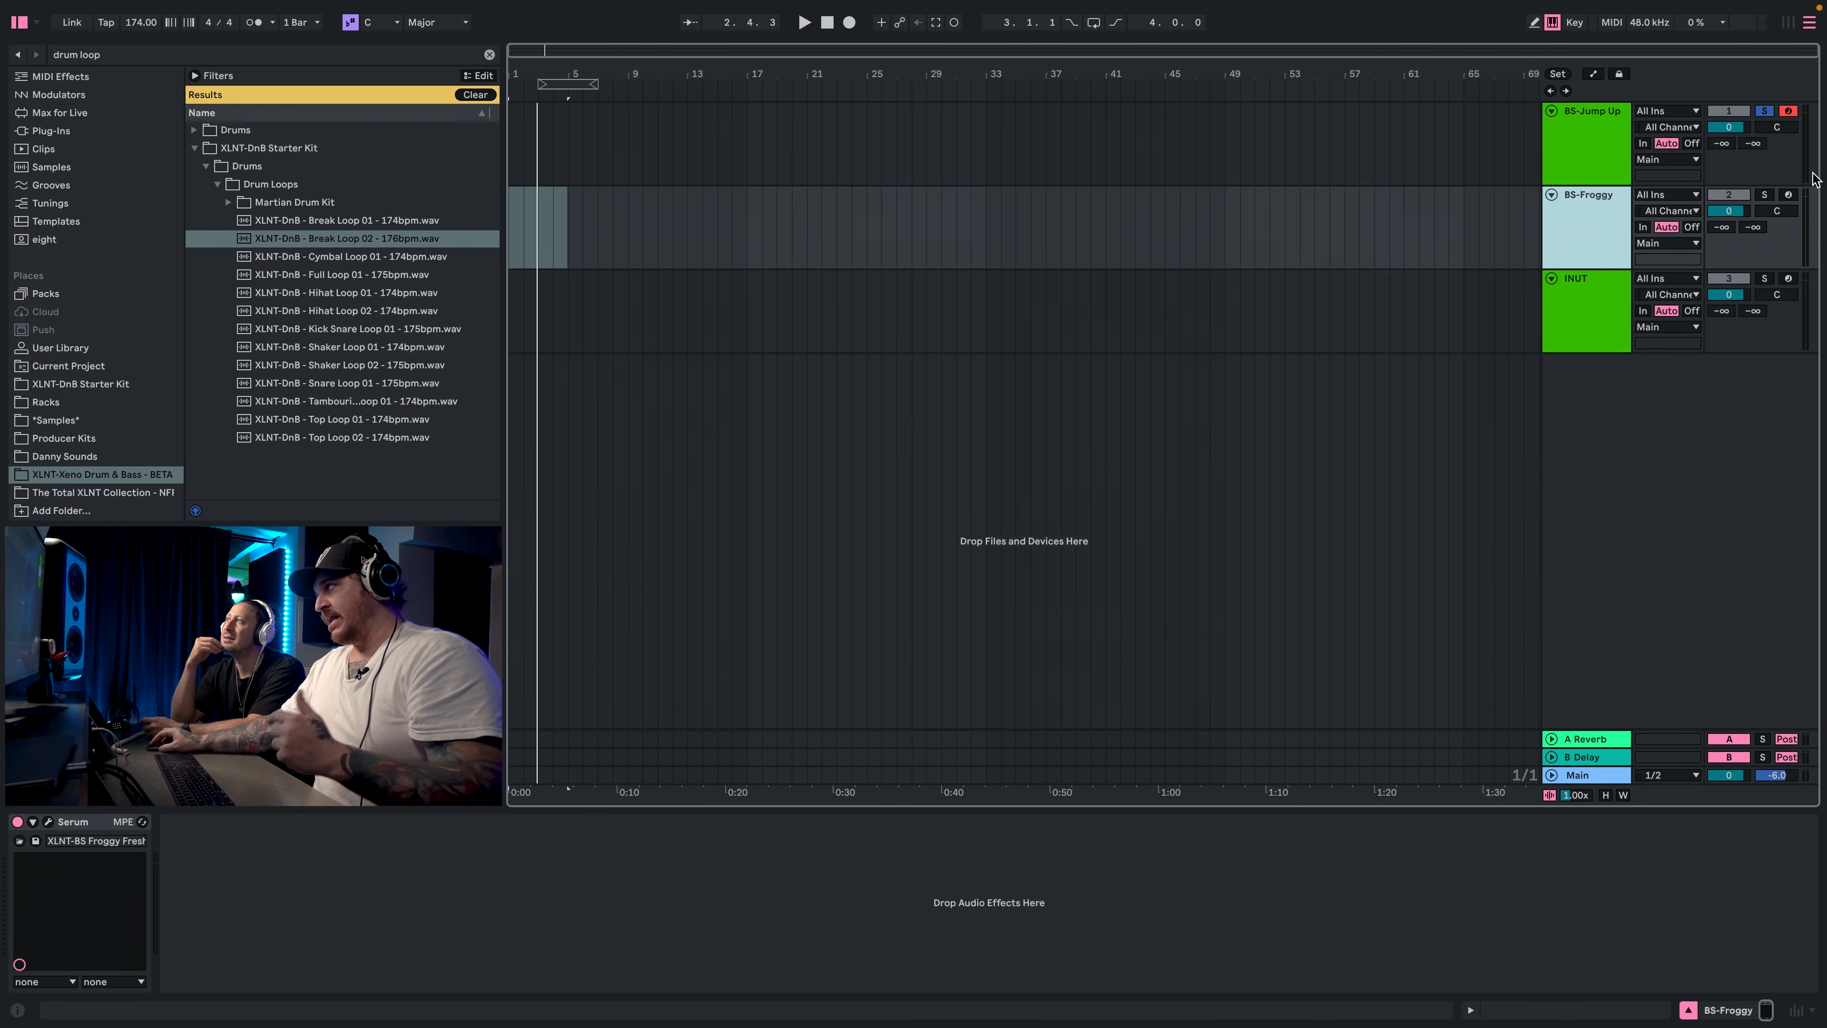
left_click(1597, 288)
left_click(1608, 213)
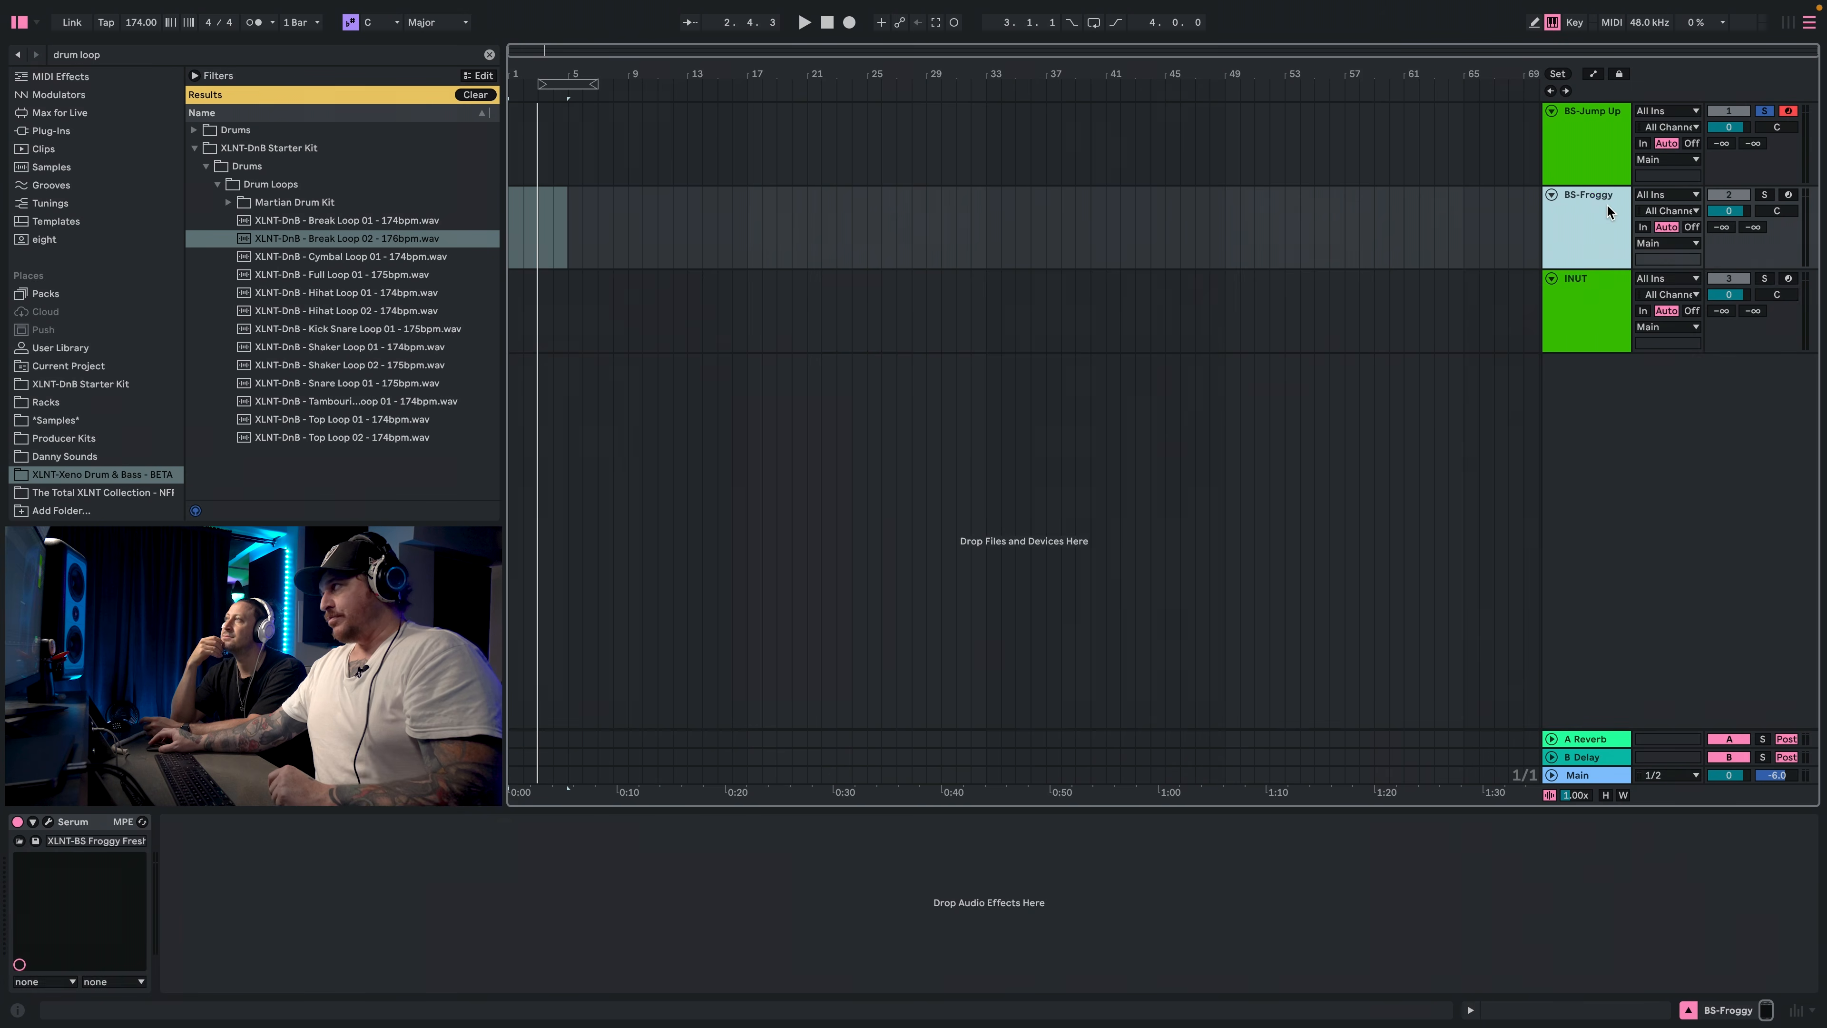
left_click(1595, 300)
left_click(1709, 209)
left_click(1585, 345)
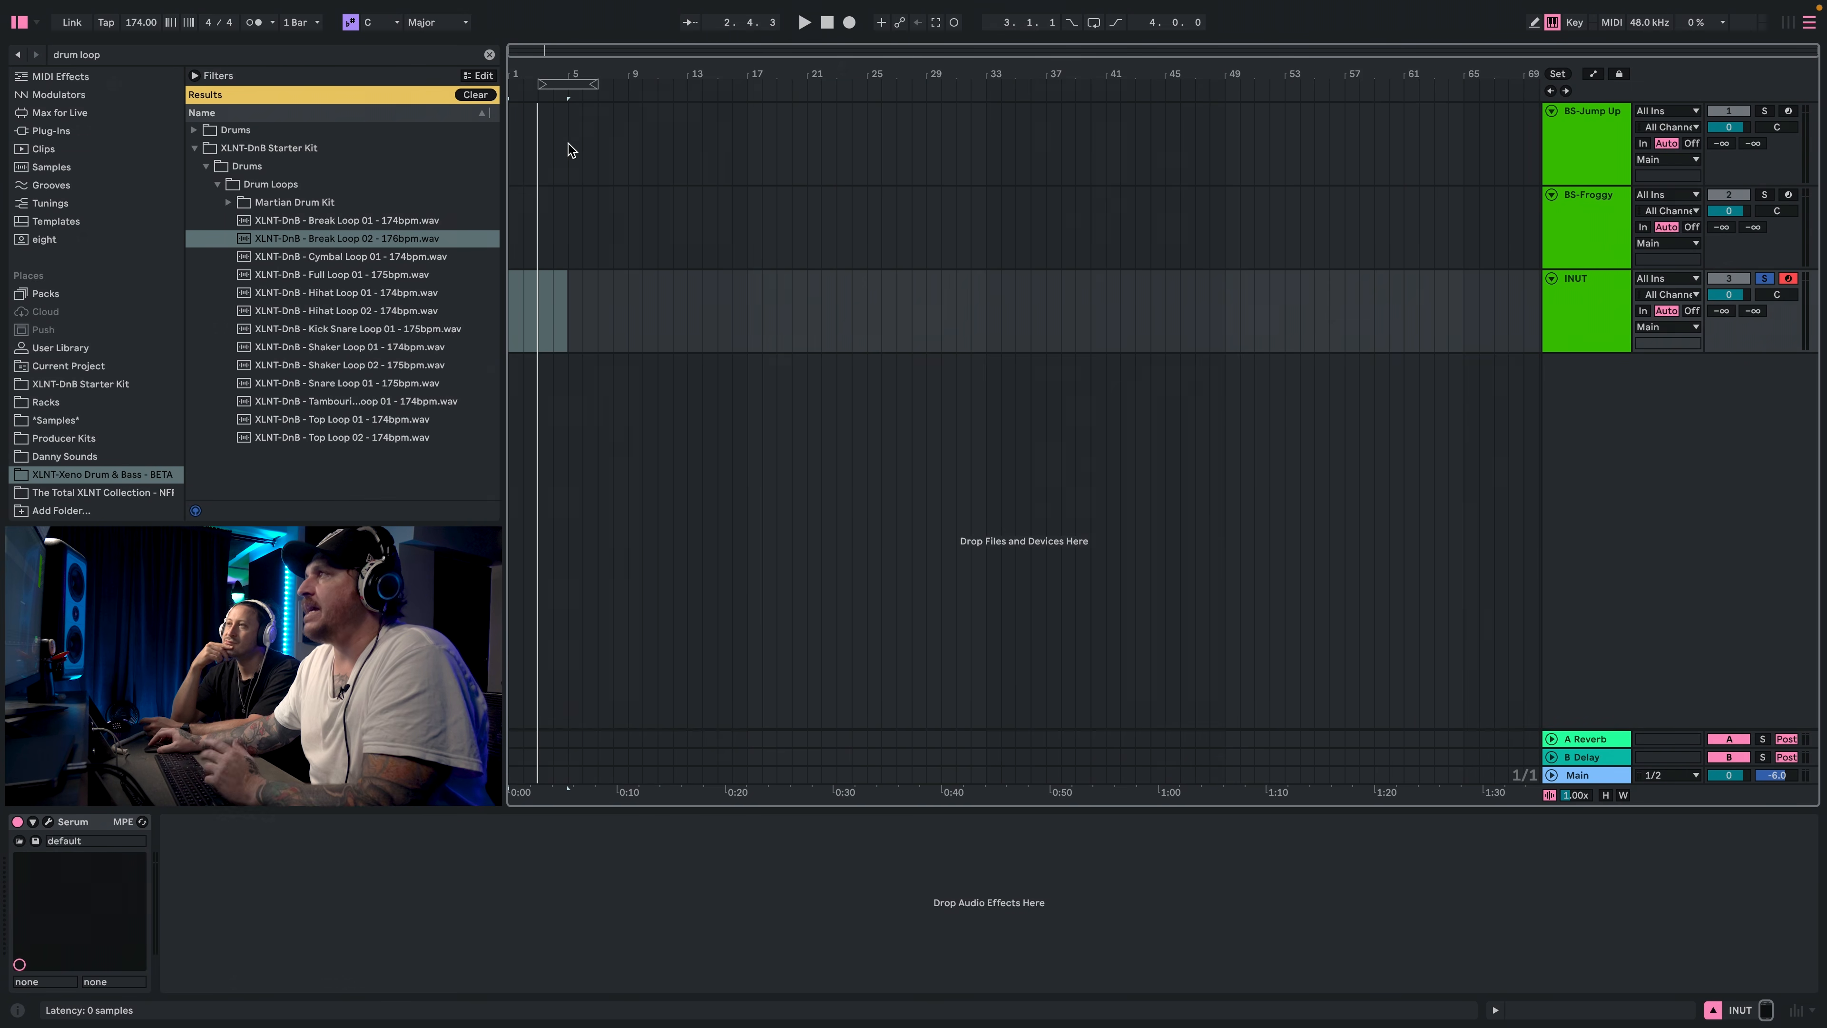
left_click_drag(478, 75, 1037, 75)
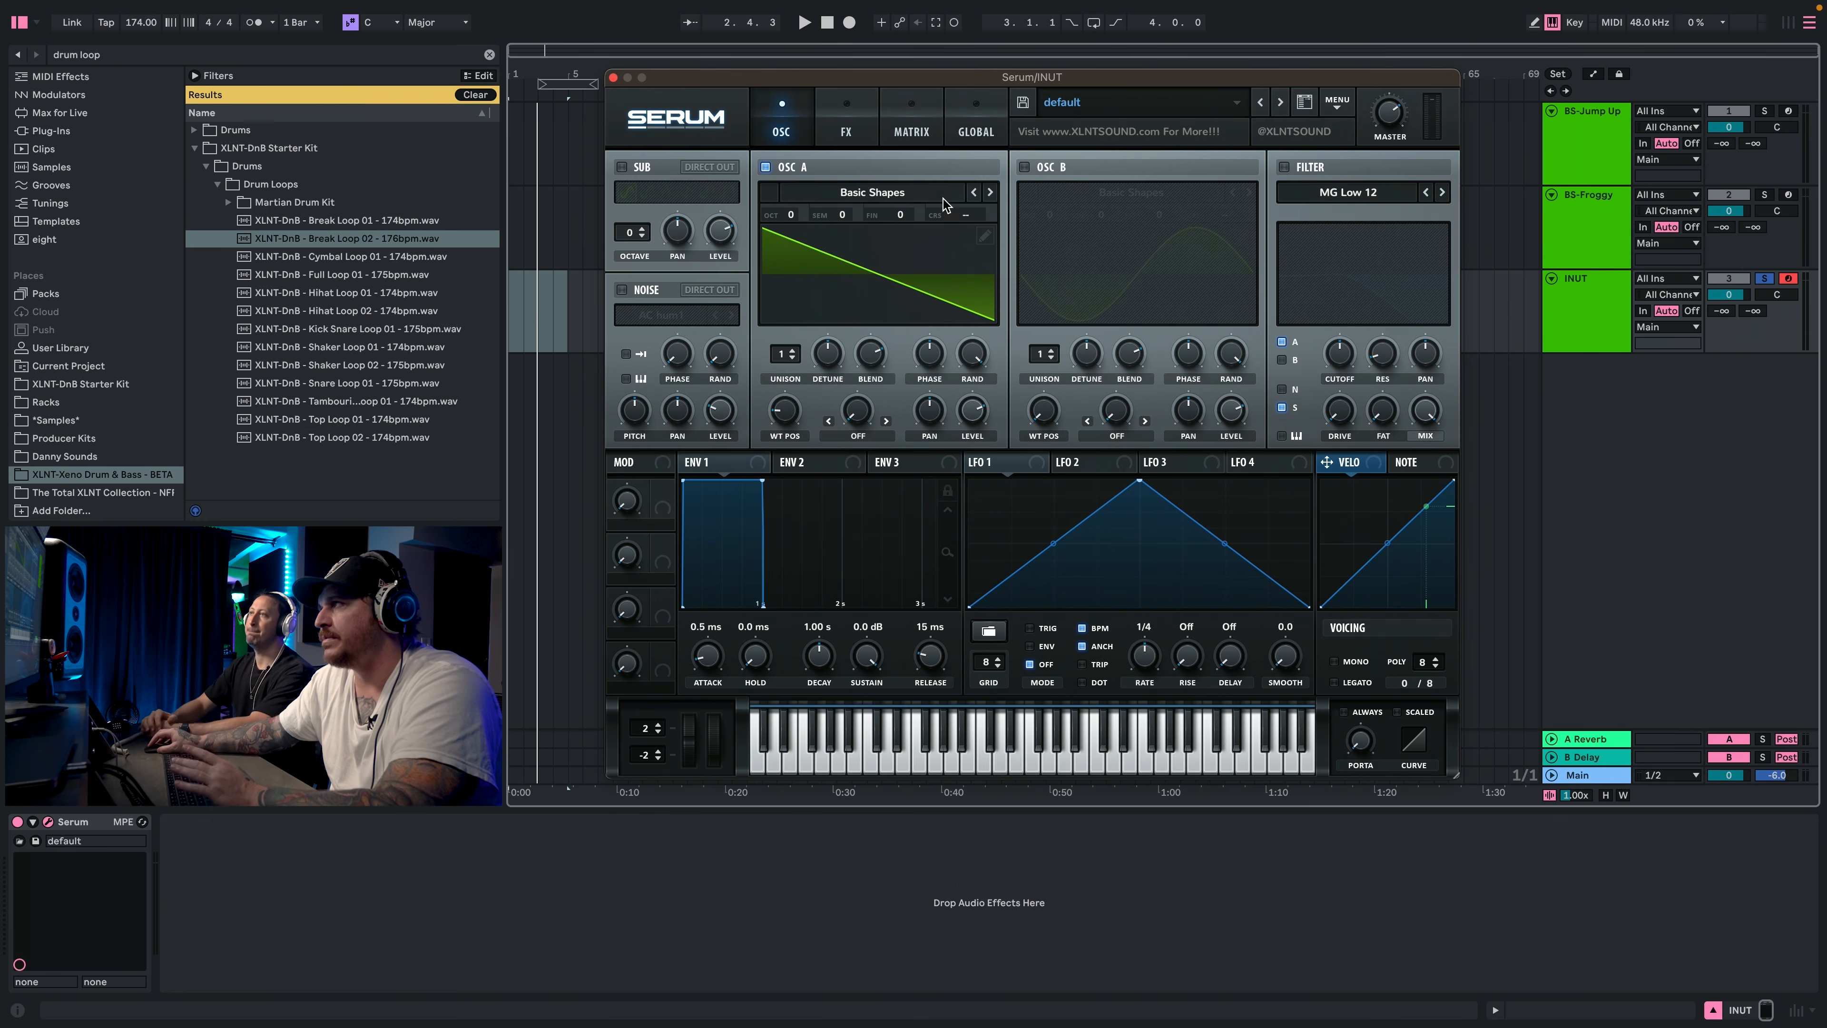
Load the Digital wavetable Debussy into Osc A, adjust its wavetable position and set the oscillator's octave to -2.
left_click(915, 193)
mouse_move(849, 368)
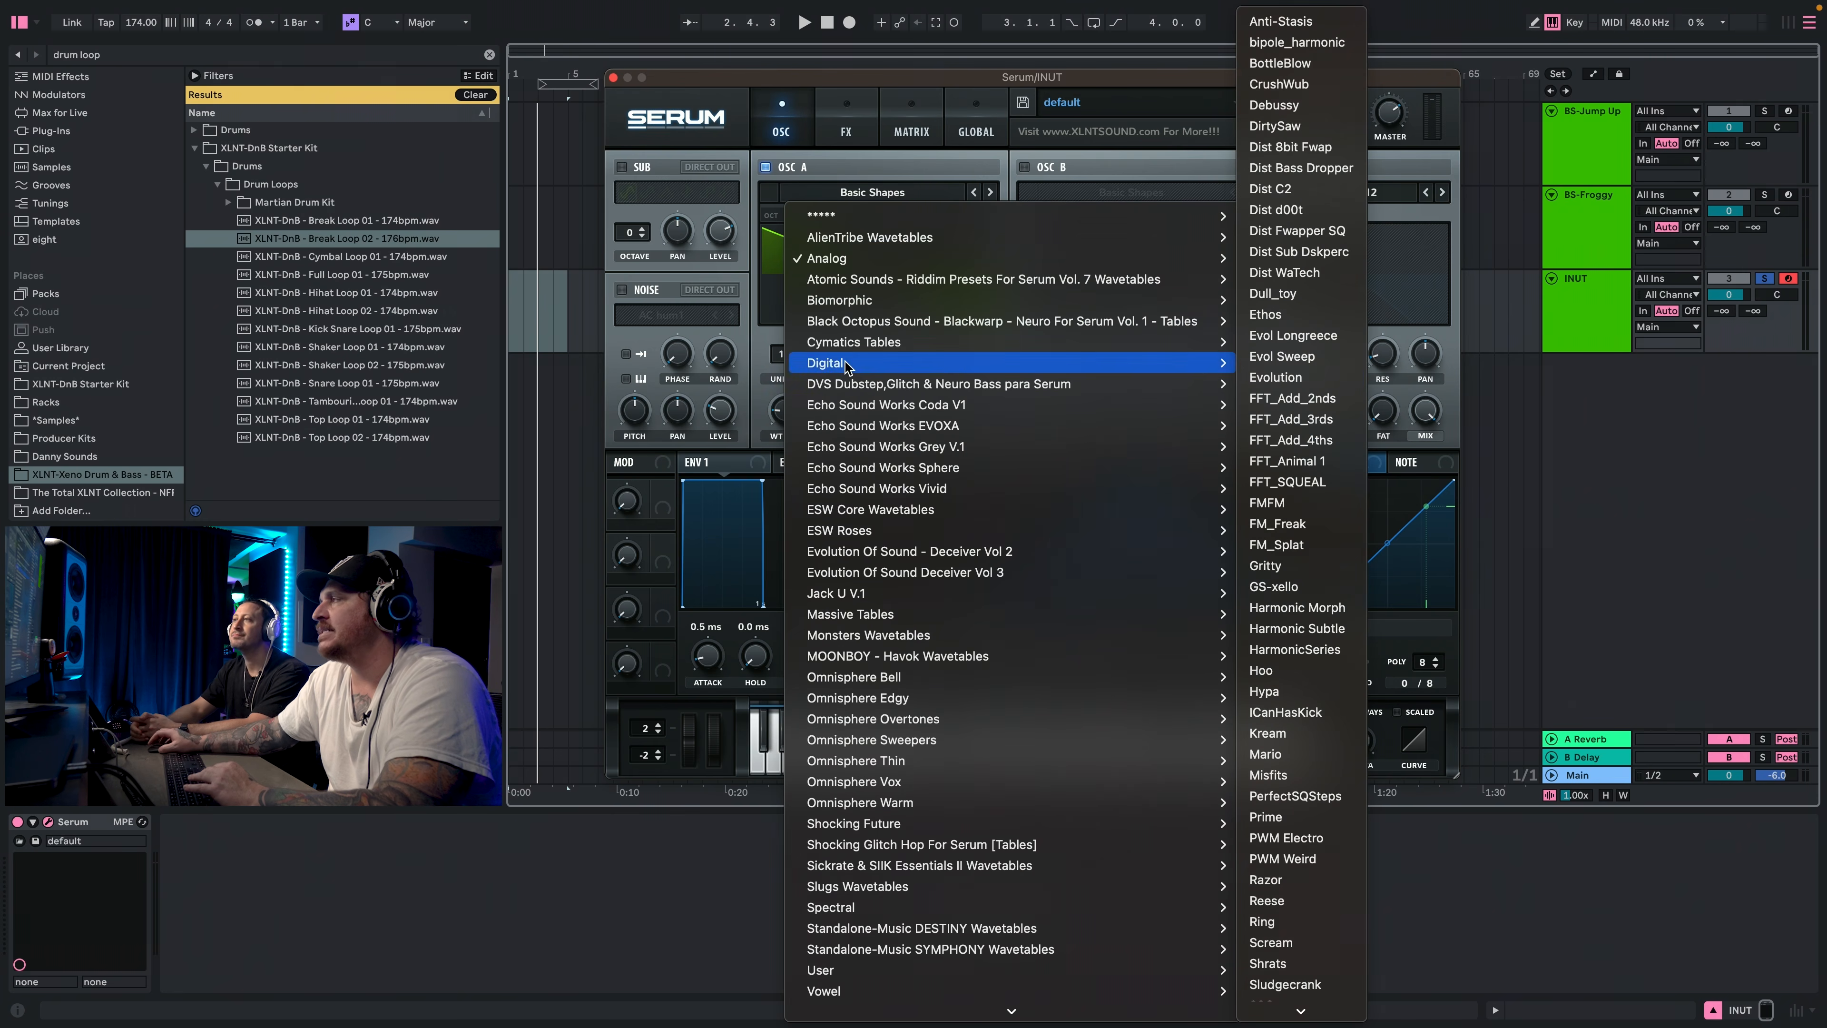
left_click(1273, 105)
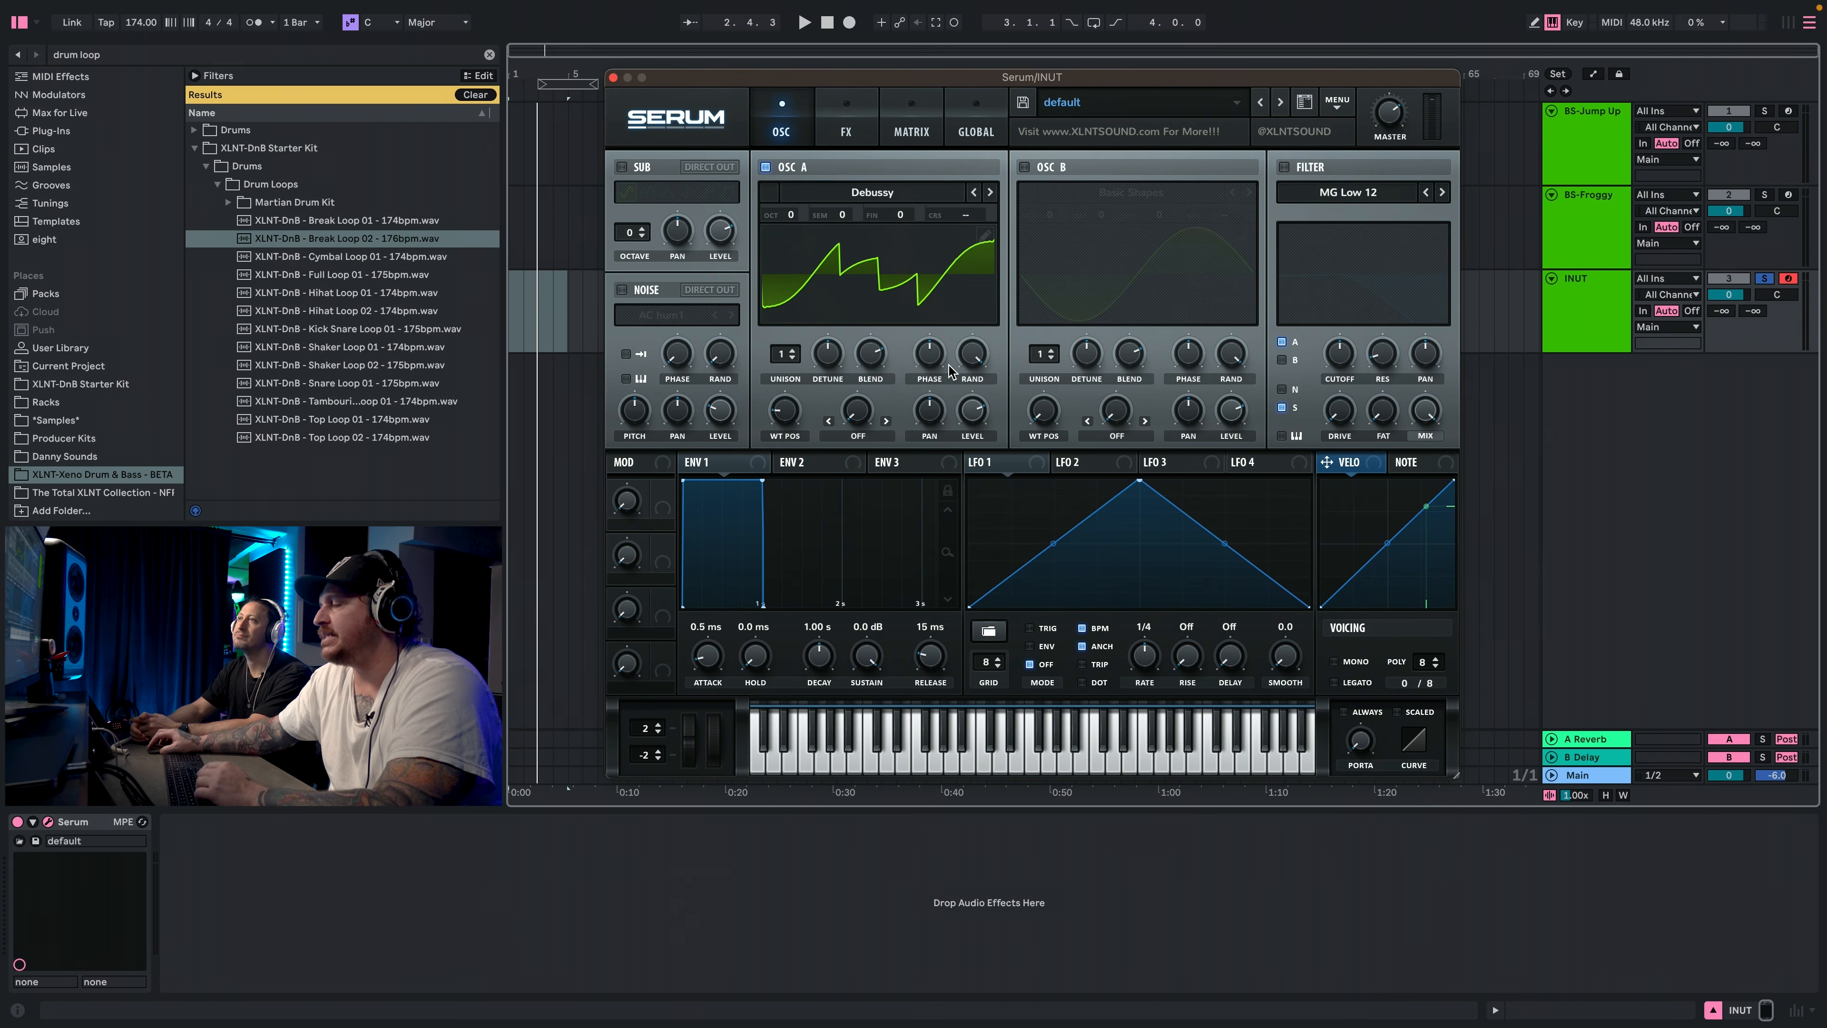
key("d")
left_click_drag(772, 398, 777, 338)
mouse_move(789, 214)
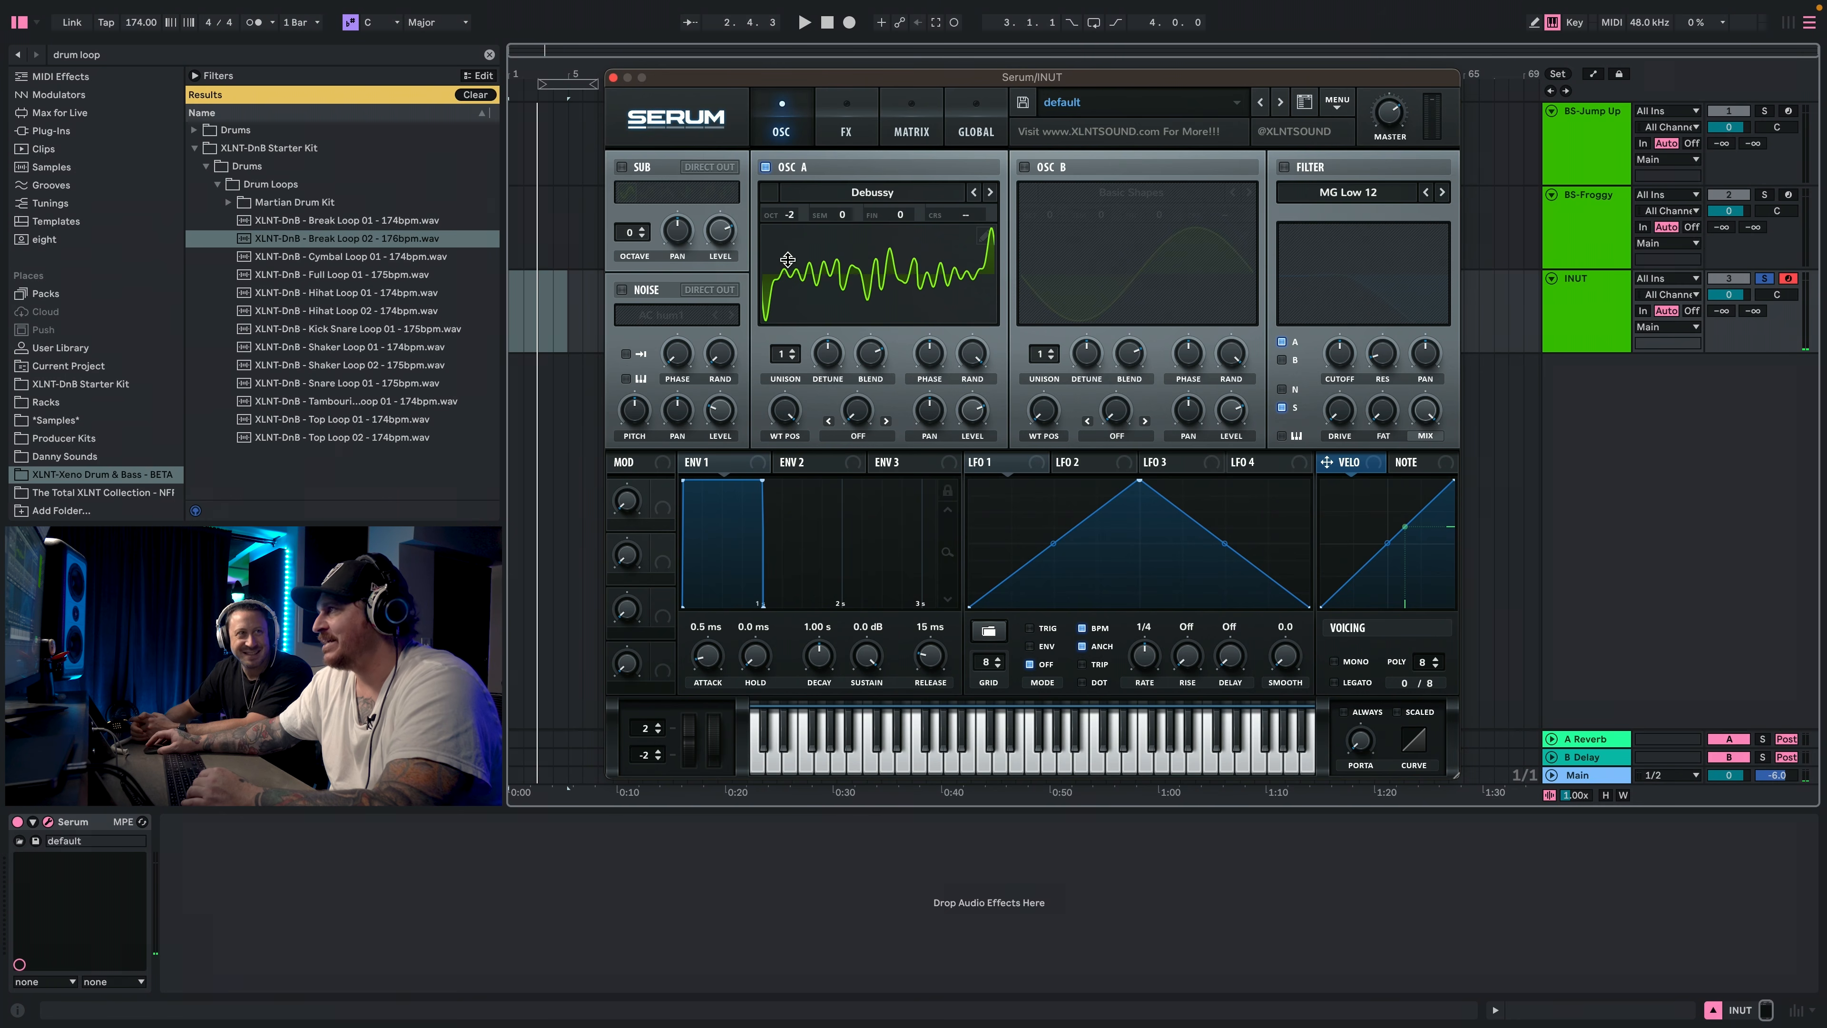
Play test notes in different keyboard octaves to audition the Debussy wavetable.
key("z")
key("d")
key("x")
key("d")
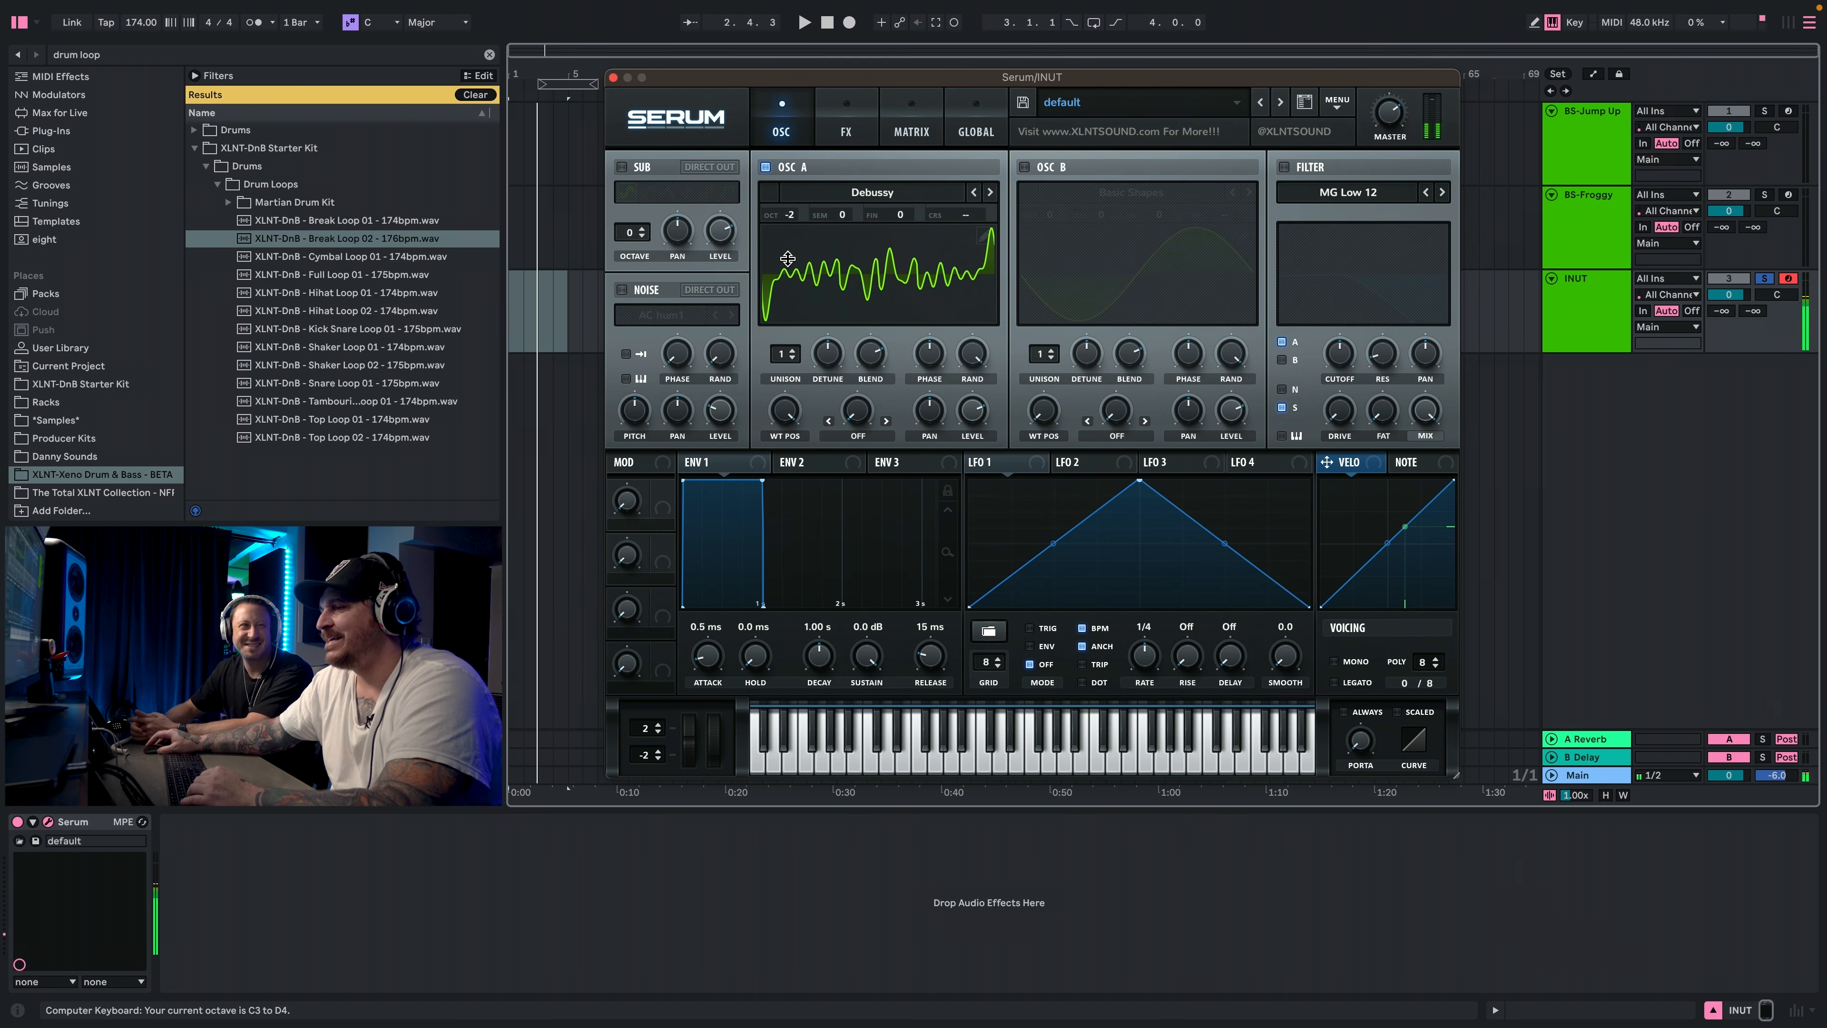
Audition the DirtySaw, Dist 8bit Fwap and Dist Bass Dropper wavetables in Osc A while sweeping the wavetable position.
left_click(990, 193)
key("s")
left_click_drag(798, 393, 773, 541)
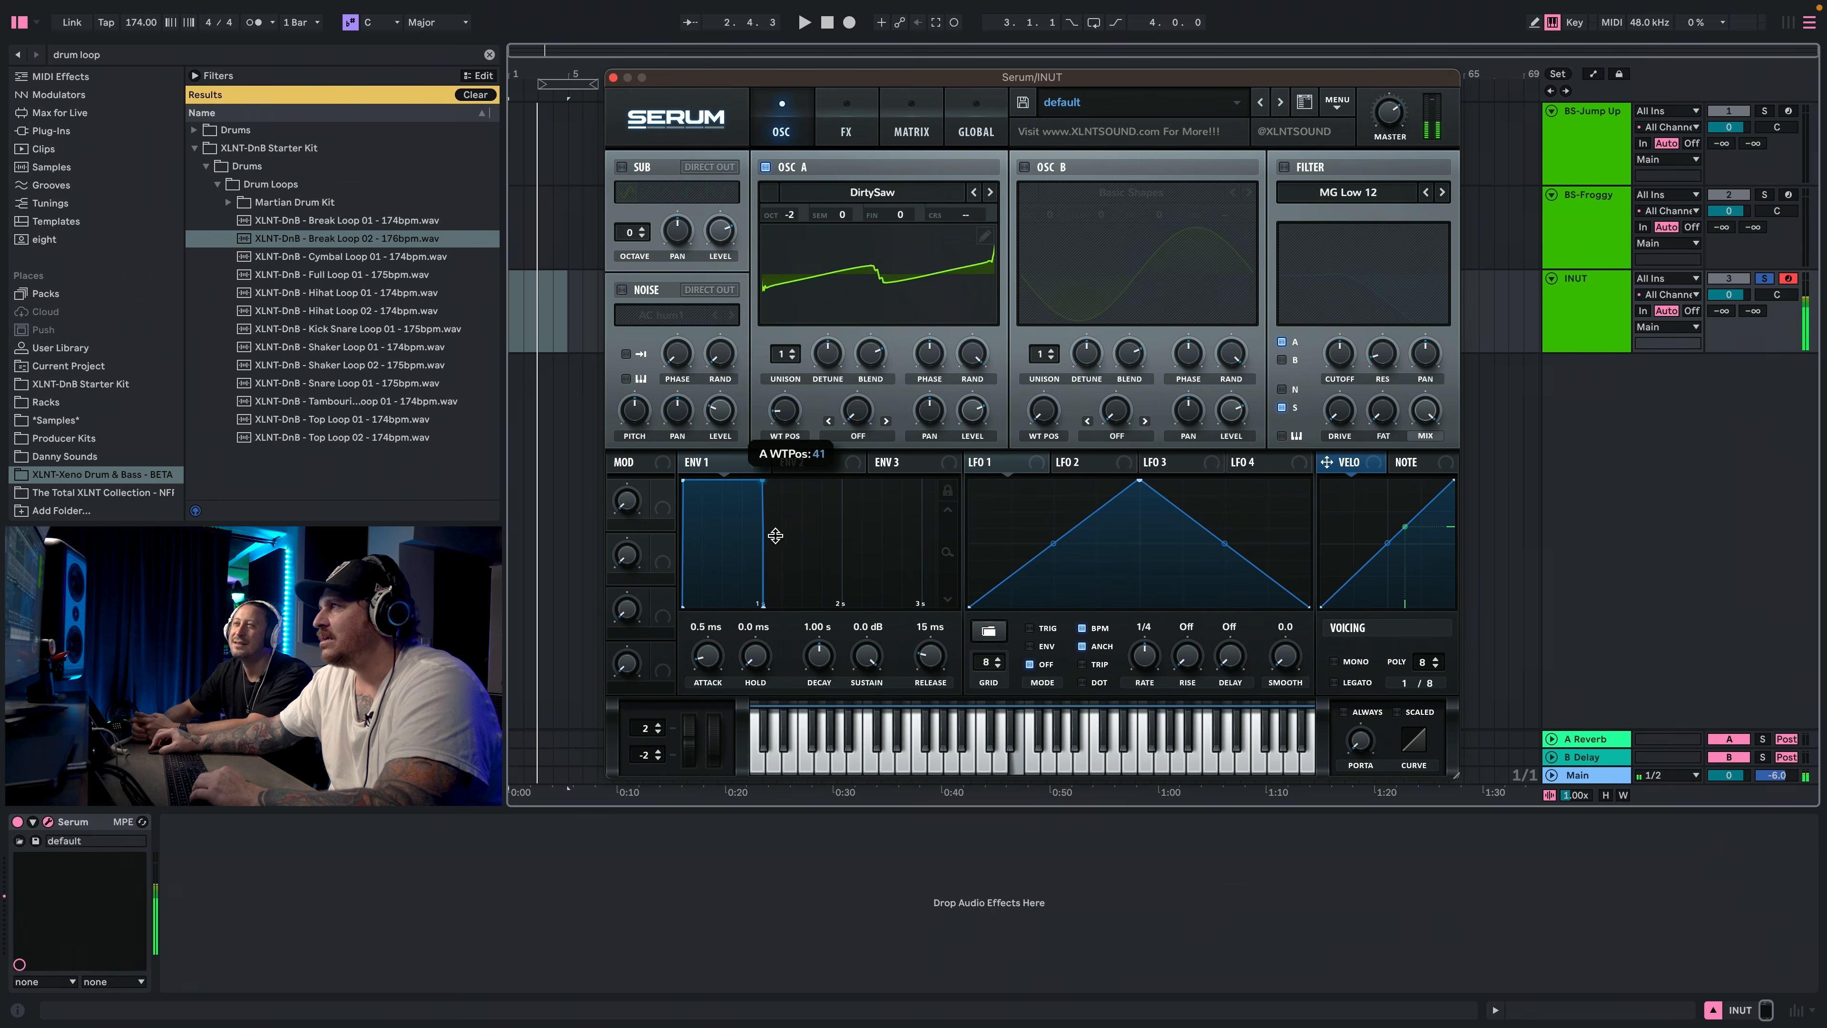
left_click(990, 192)
left_click_drag(780, 423, 777, 486)
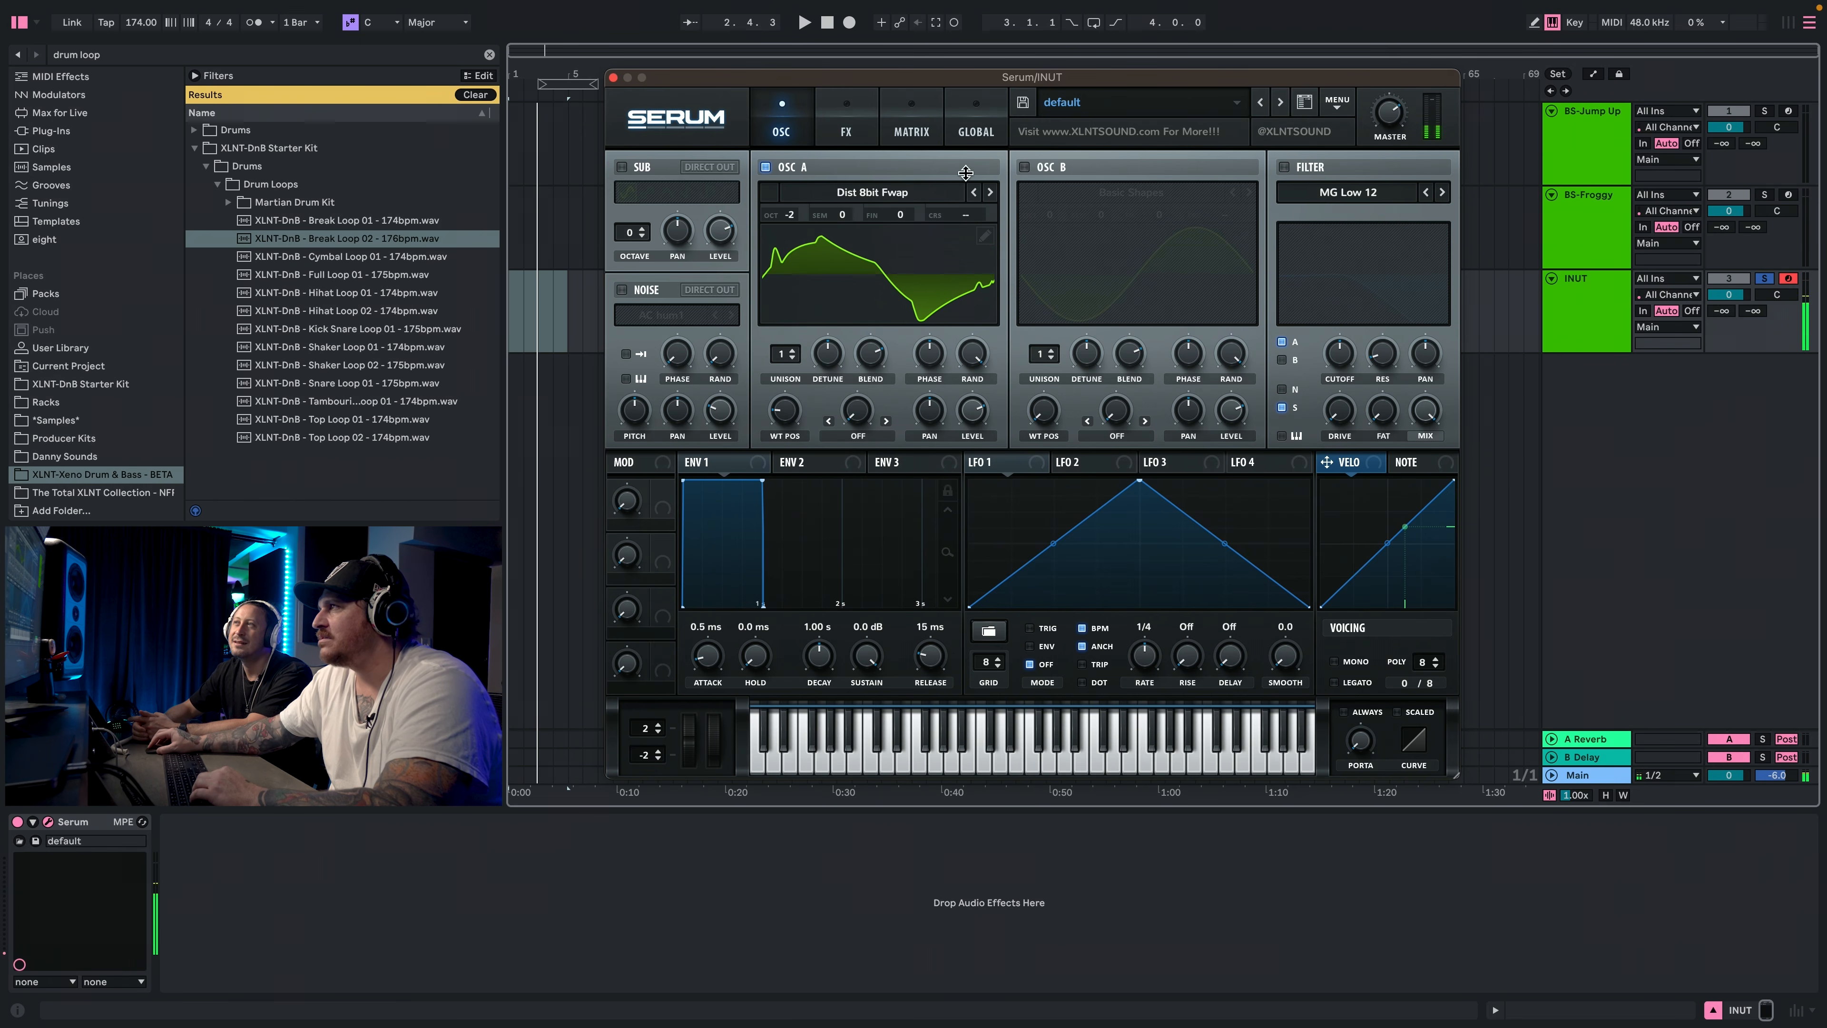
left_click(990, 193)
key("s")
mouse_move(795, 395)
left_mouse_down()
mouse_move(861, 182)
mouse_move(772, 450)
mouse_move(782, 393)
left_mouse_up()
Load the Digital wavetable ICanHasKick into Osc A and raise its wavetable position.
left_click(887, 192)
mouse_move(842, 362)
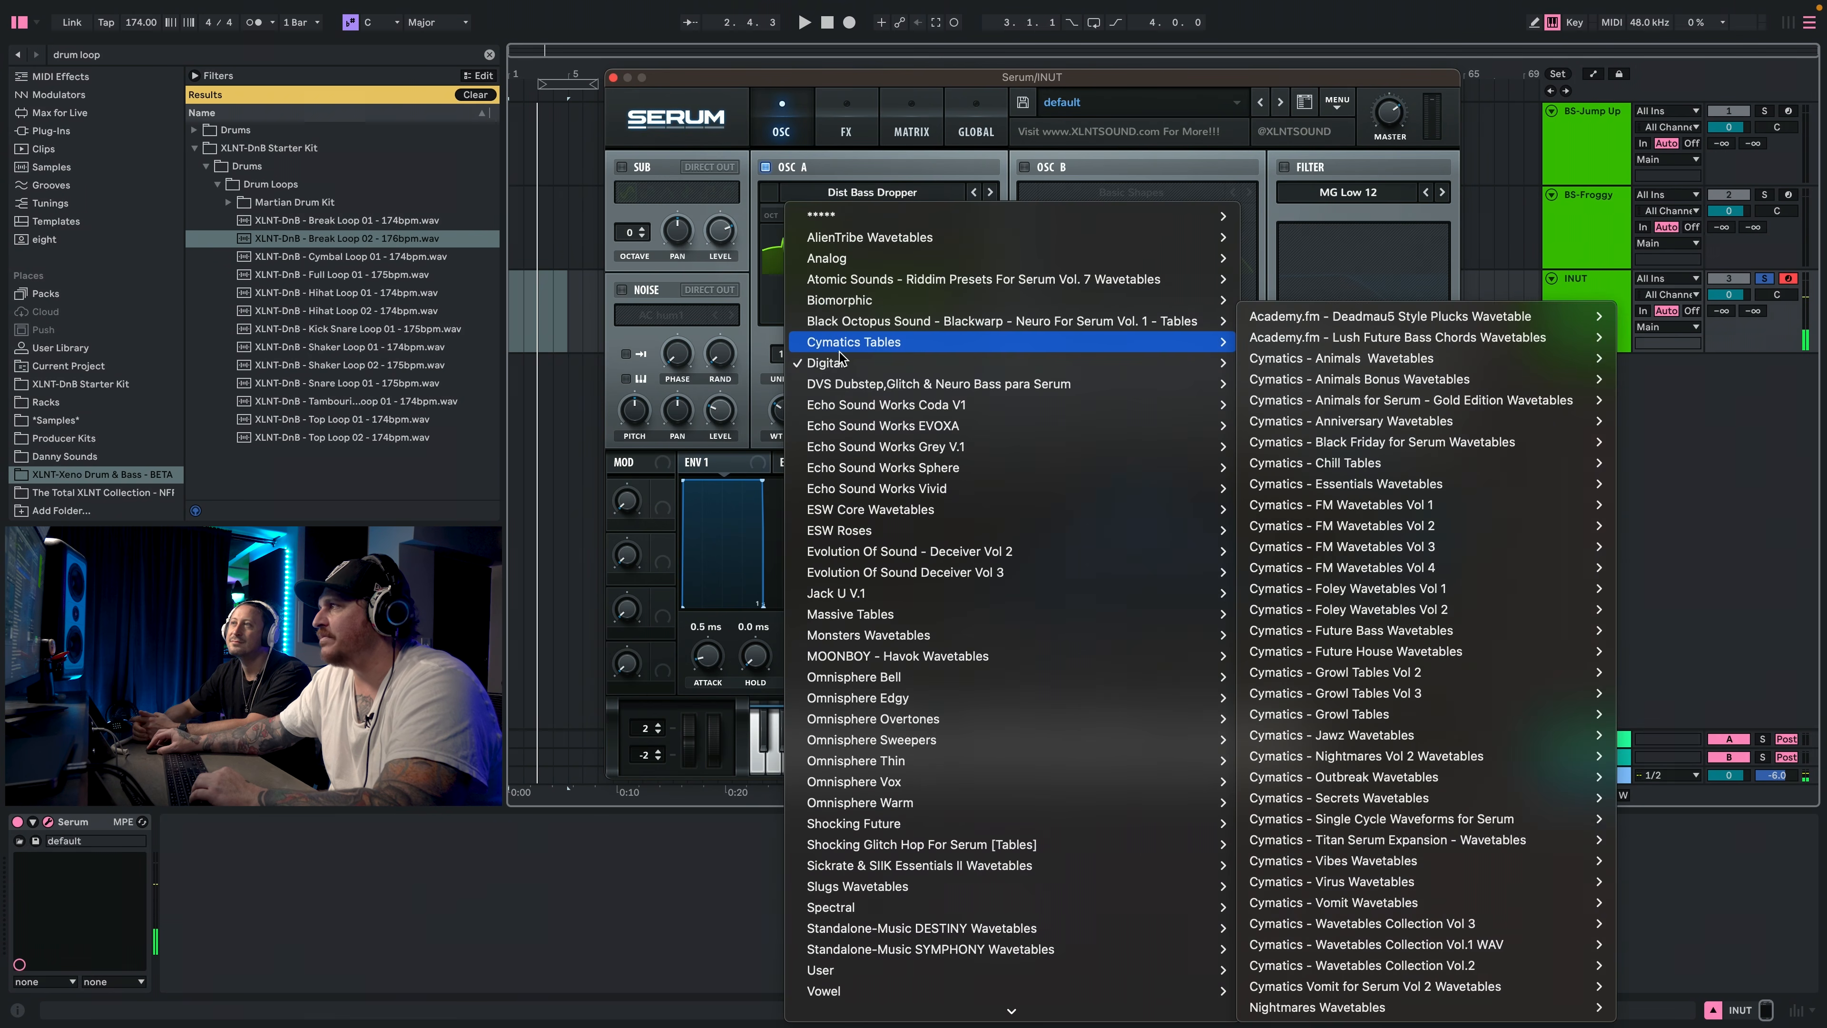
left_click(1295, 712)
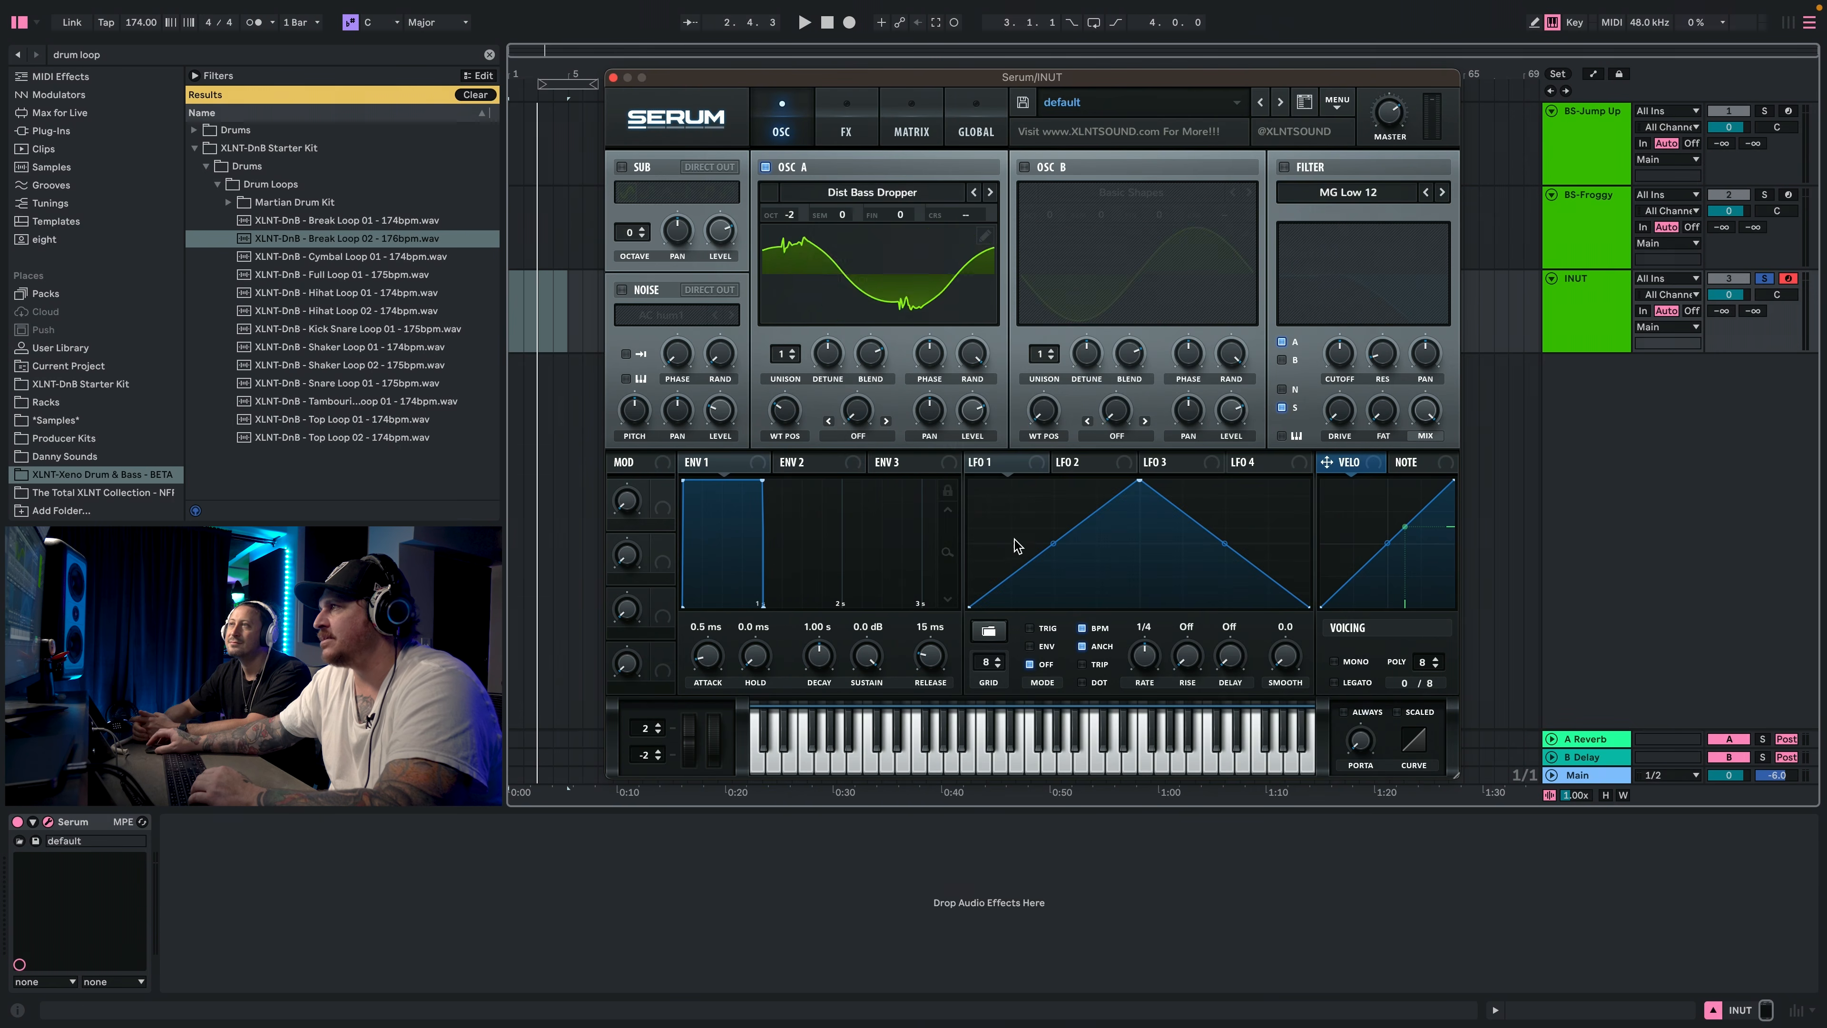
left_click_drag(784, 413, 815, 291)
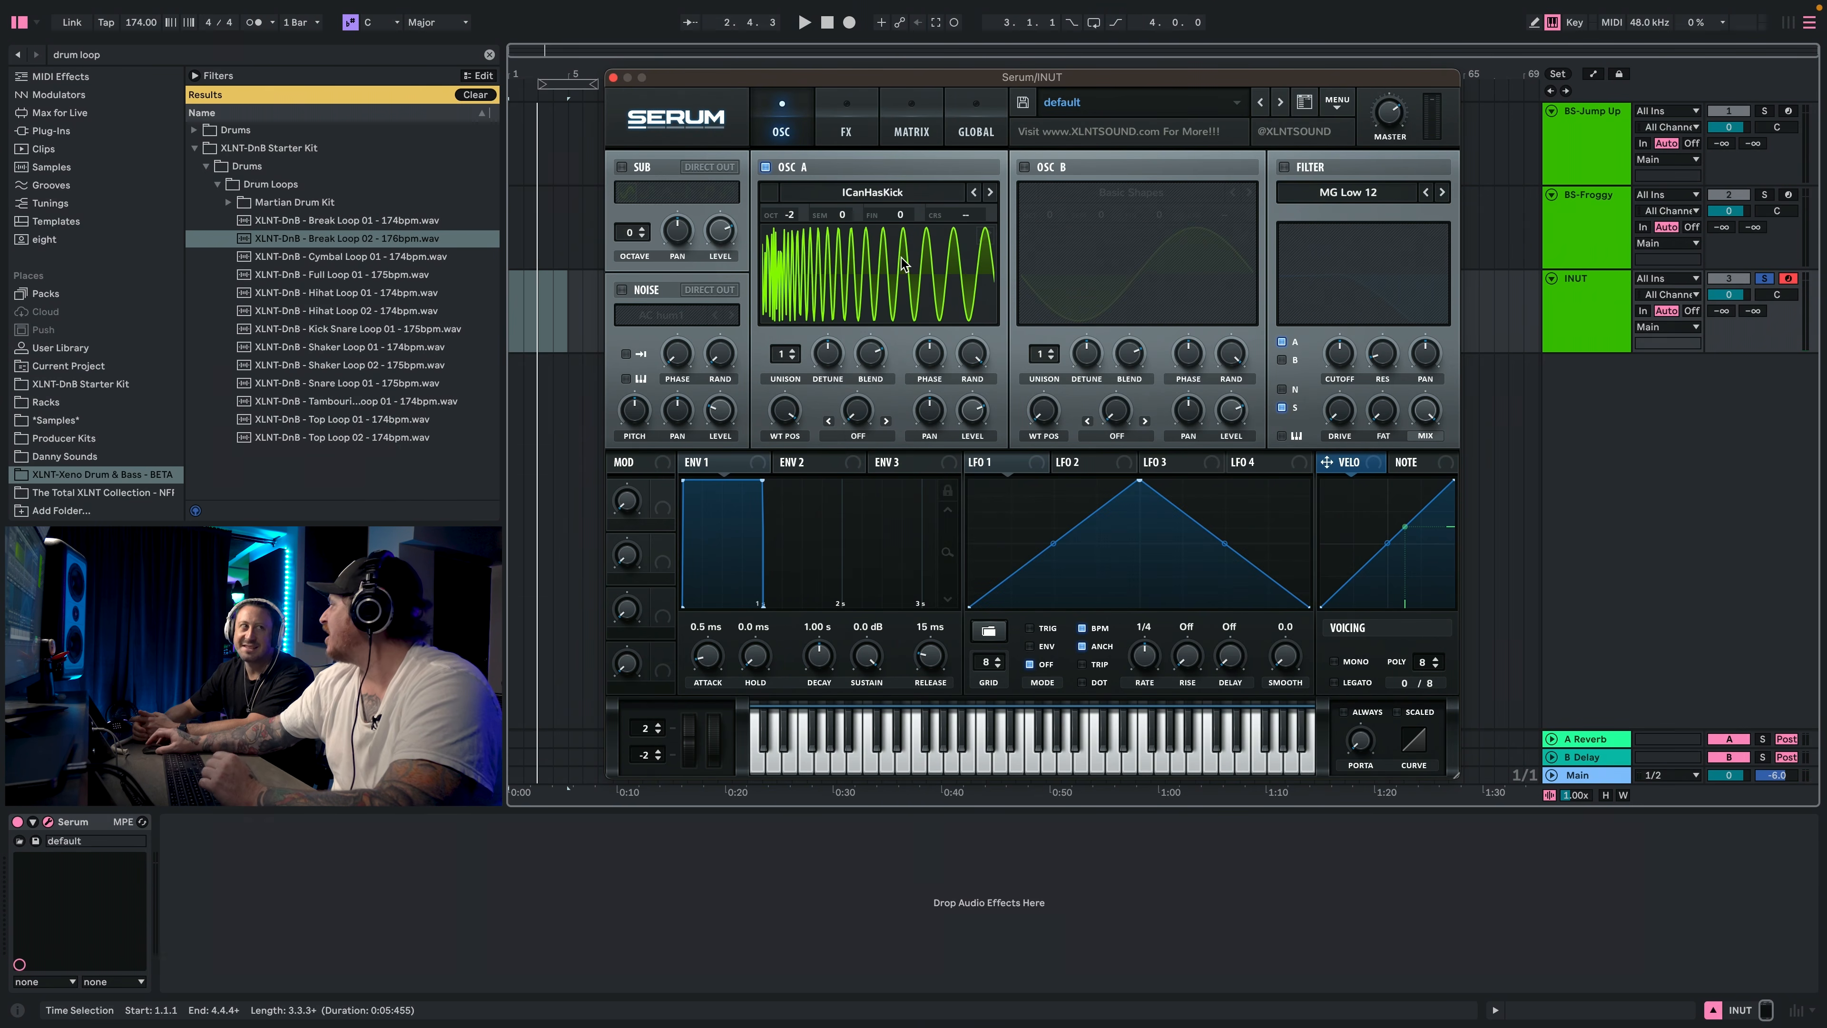
Change Osc A's wavetable back to Dist 8bit Fwap and adjust its wavetable position.
left_click(1587, 226)
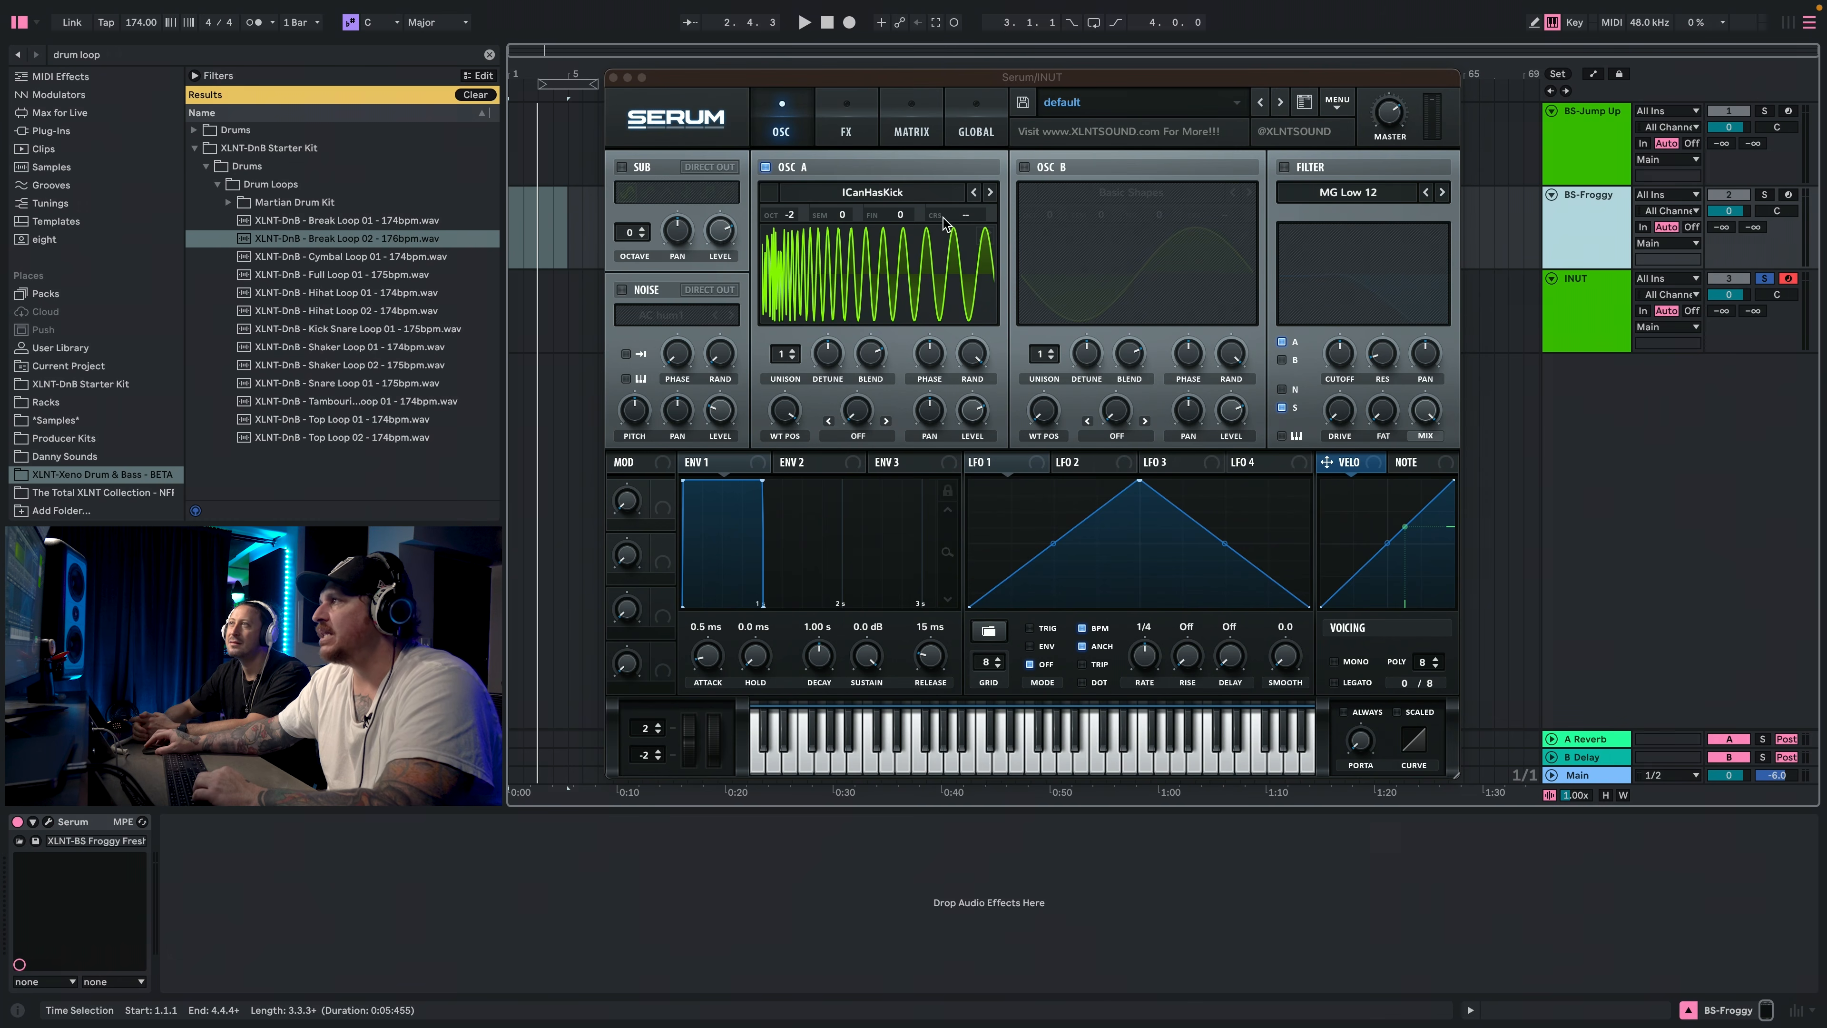
left_click(975, 192)
left_click(976, 192)
left_click(975, 192)
left_click(976, 192)
left_click(975, 193)
left_click(975, 192)
left_click(949, 192)
mouse_move(1008, 363)
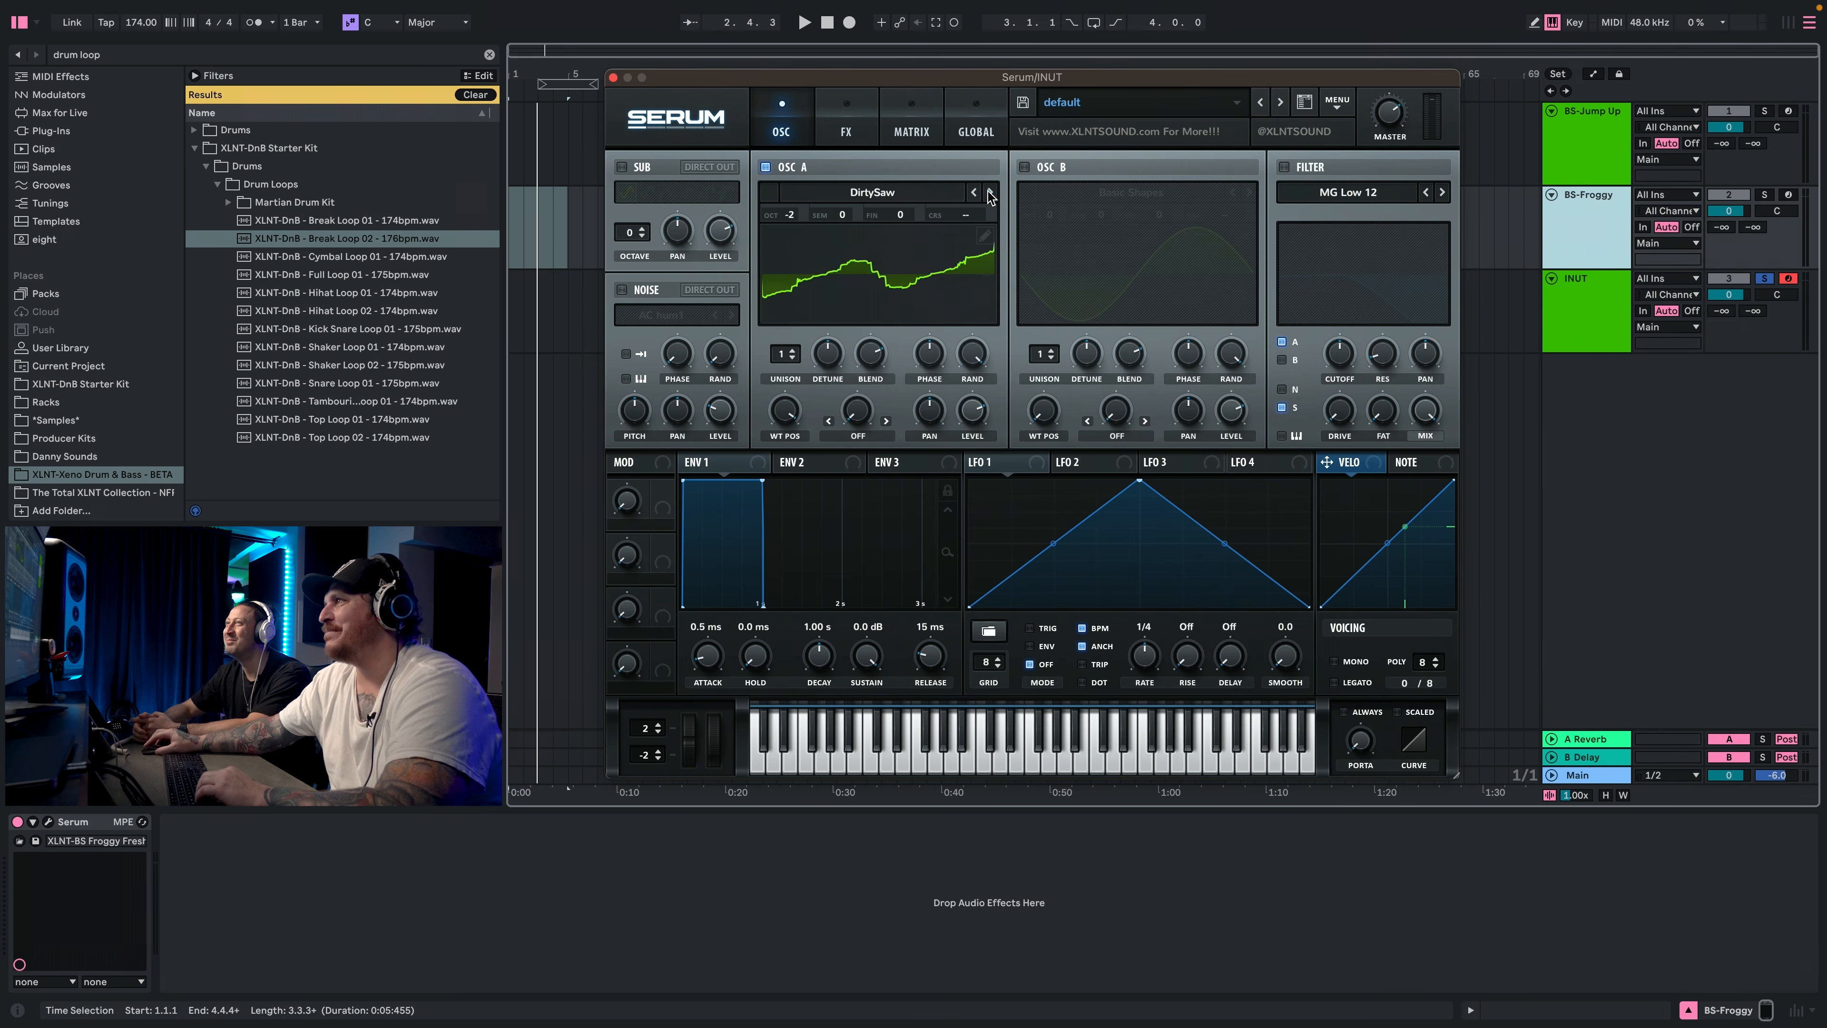
left_click(990, 192)
left_click_drag(785, 411, 837, 518)
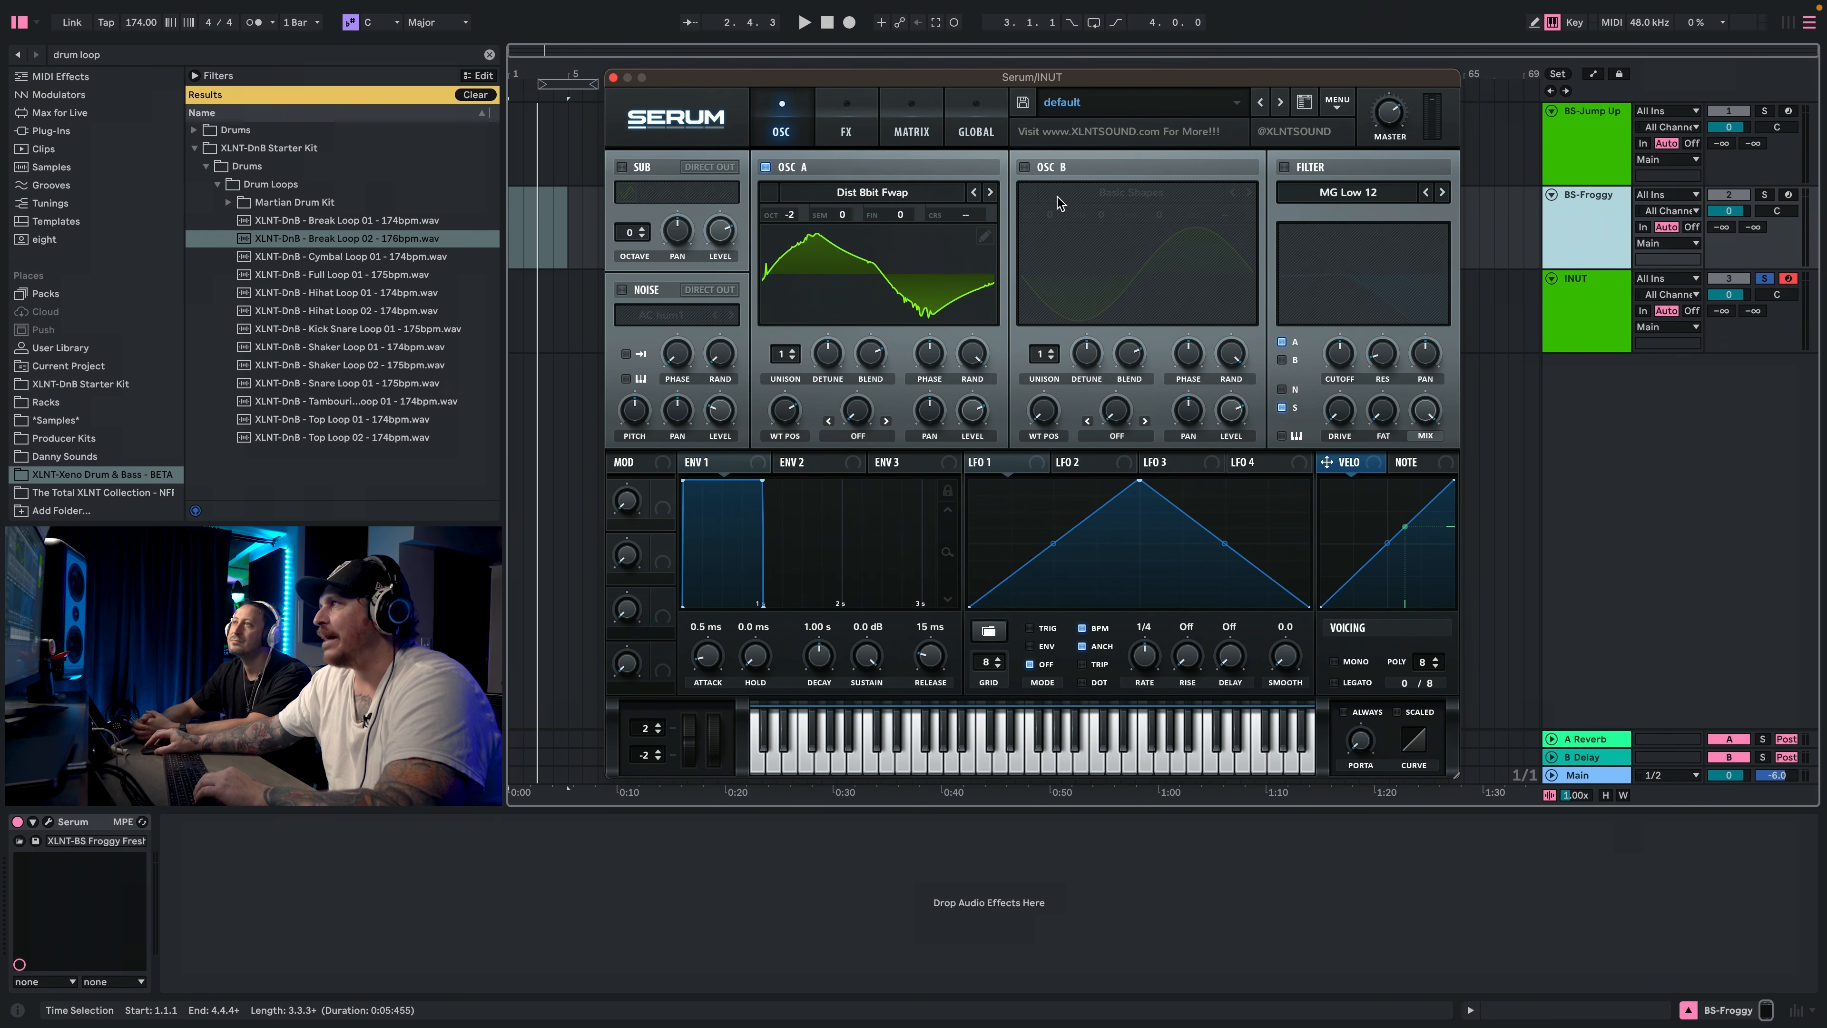
Enable Osc B and set its warp mode to Sync (No Window).
left_click(1024, 167)
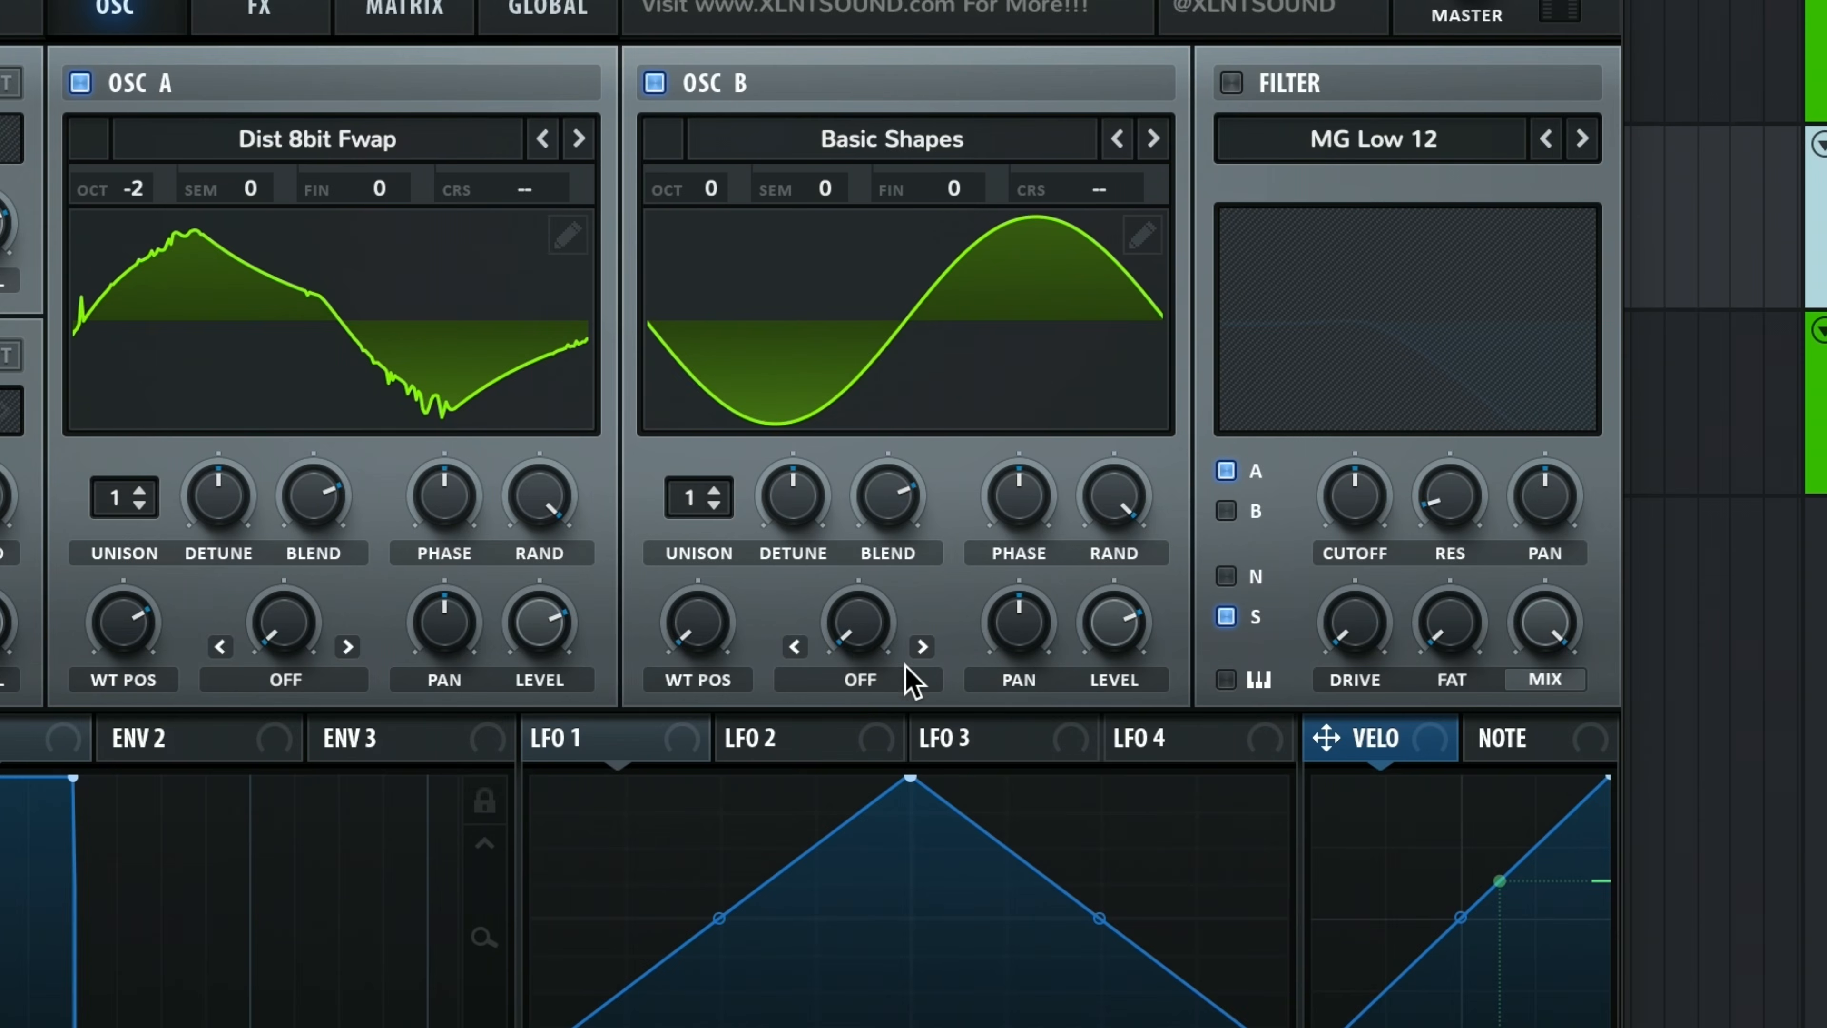
left_click(871, 676)
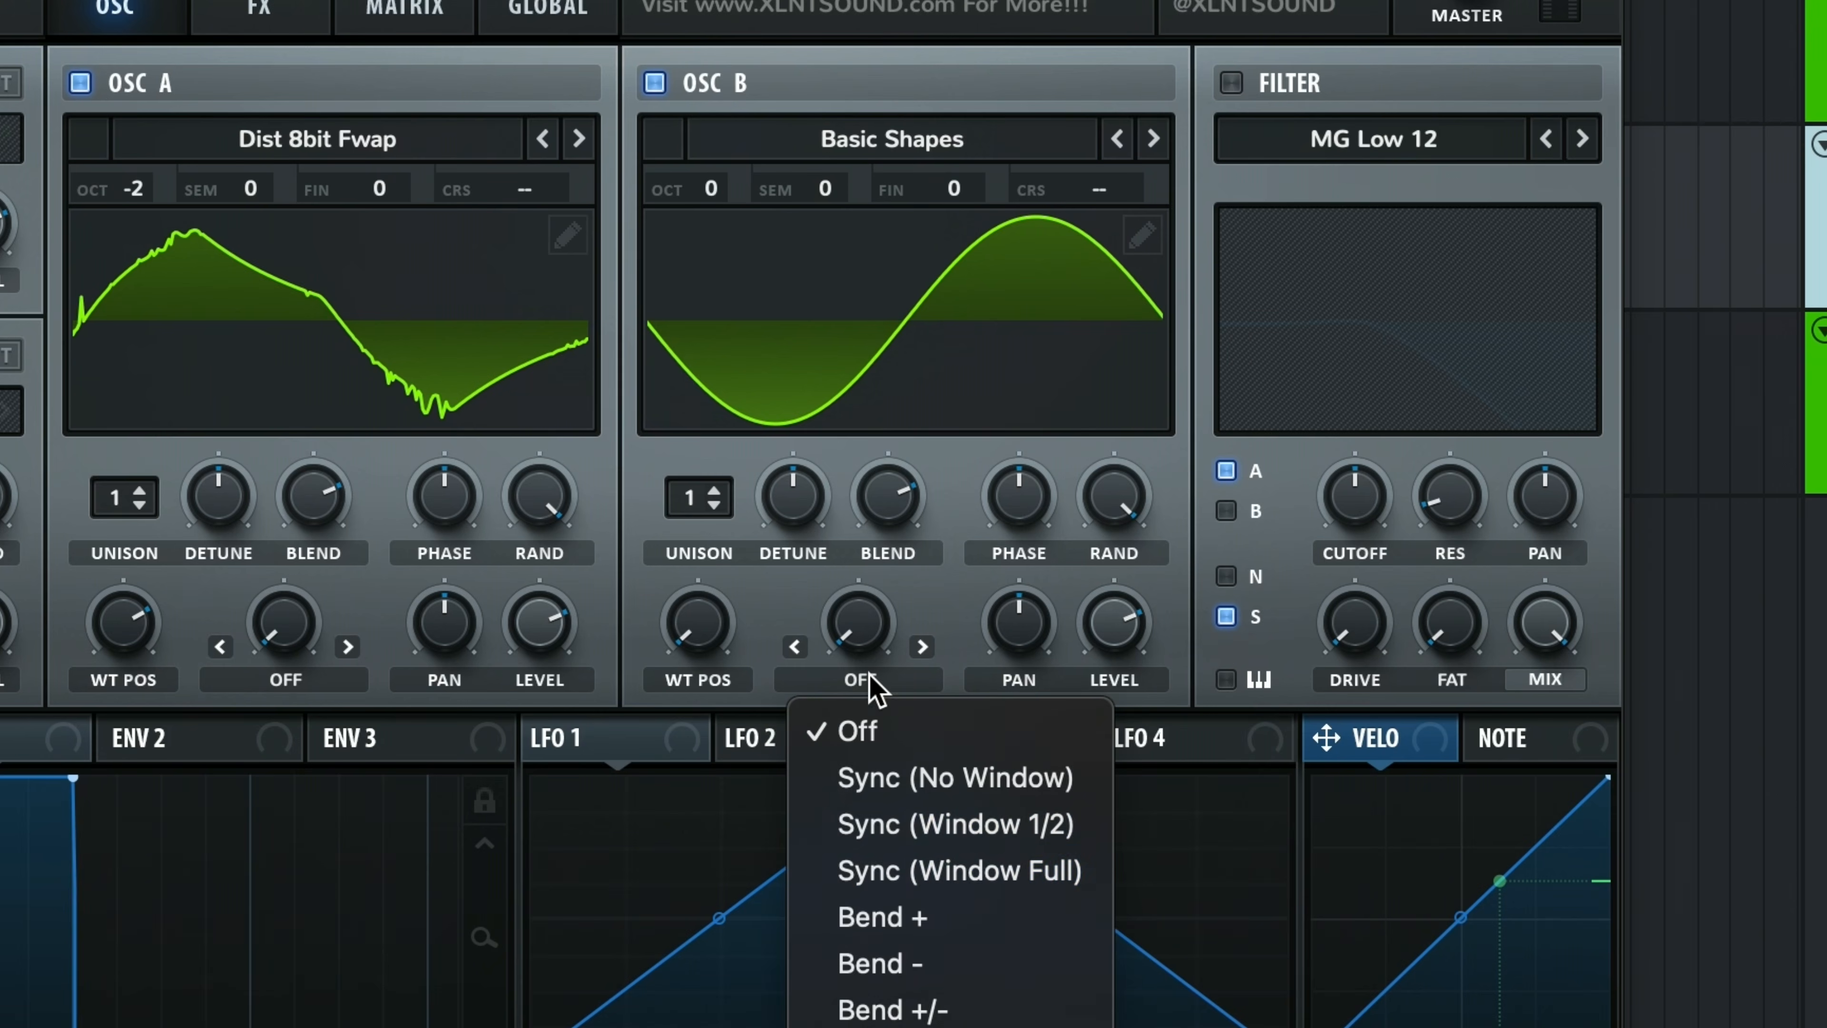
left_click(907, 778)
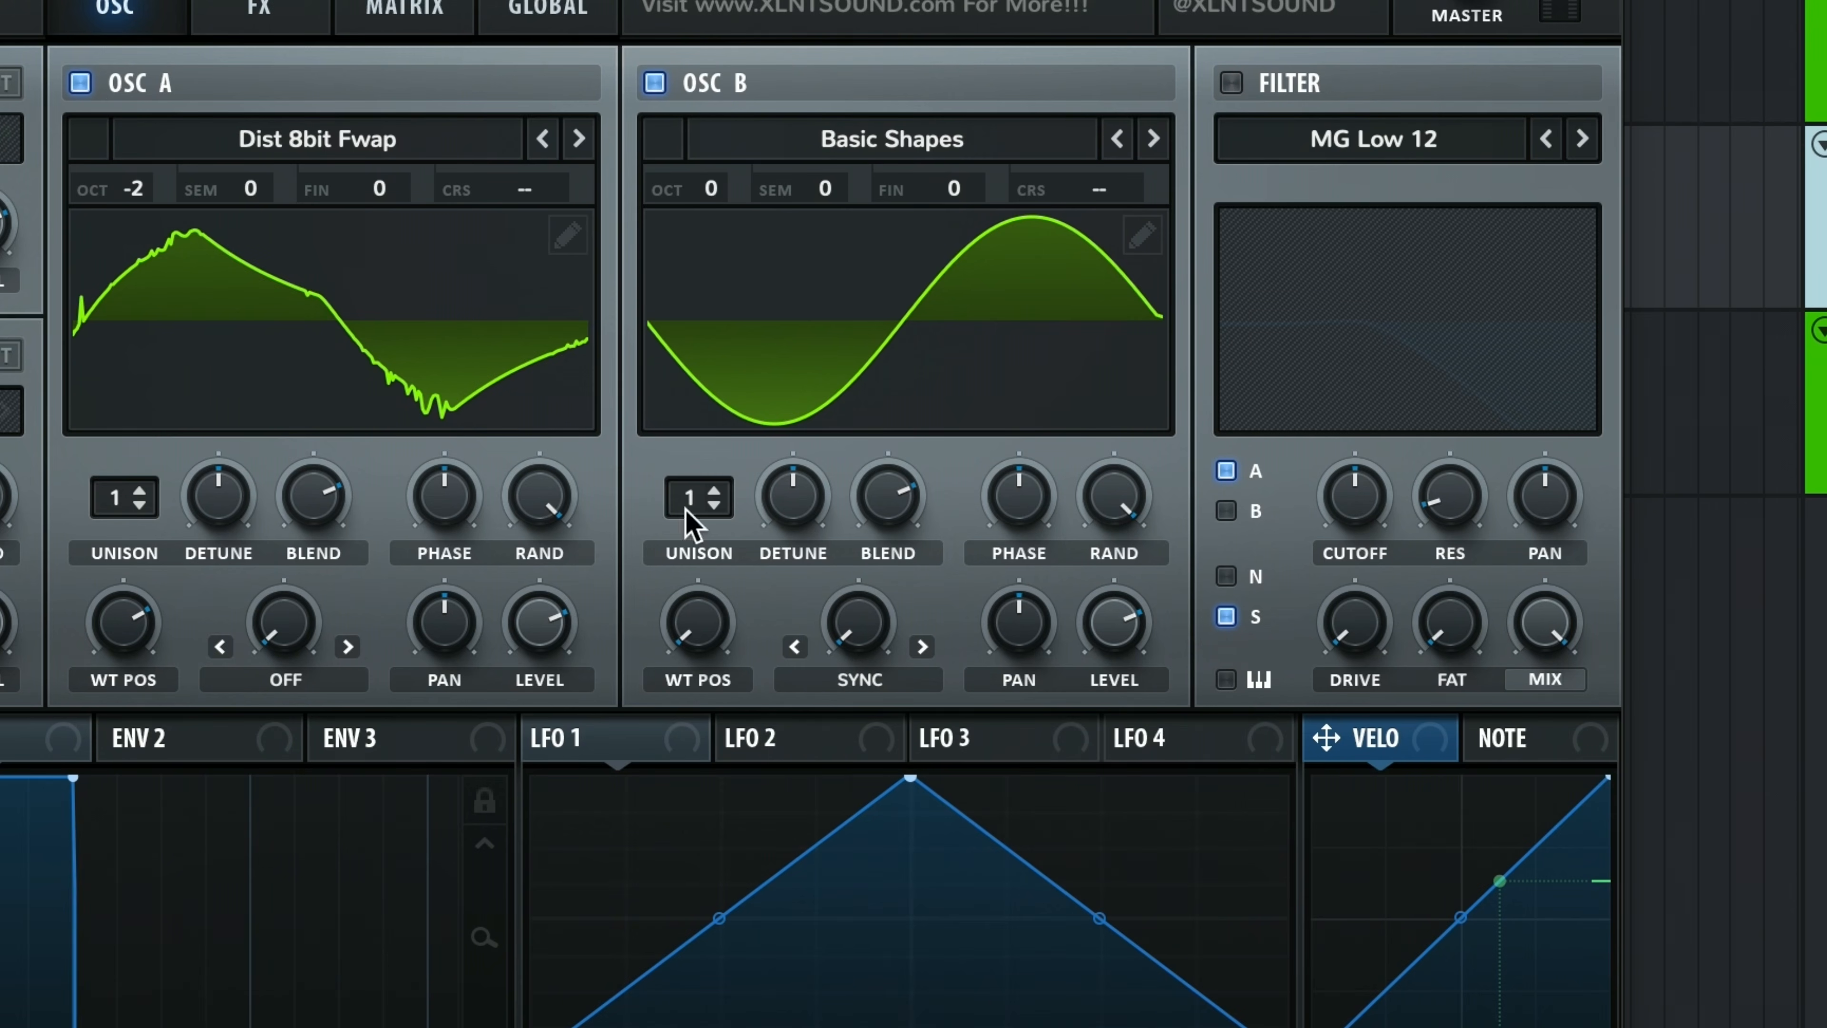
Turn off Osc A, set Osc B's octave to -2 and turn up its Sync warp amount.
left_click(80, 82)
left_click_drag(711, 192, 718, 347)
left_click_drag(857, 624, 905, 136)
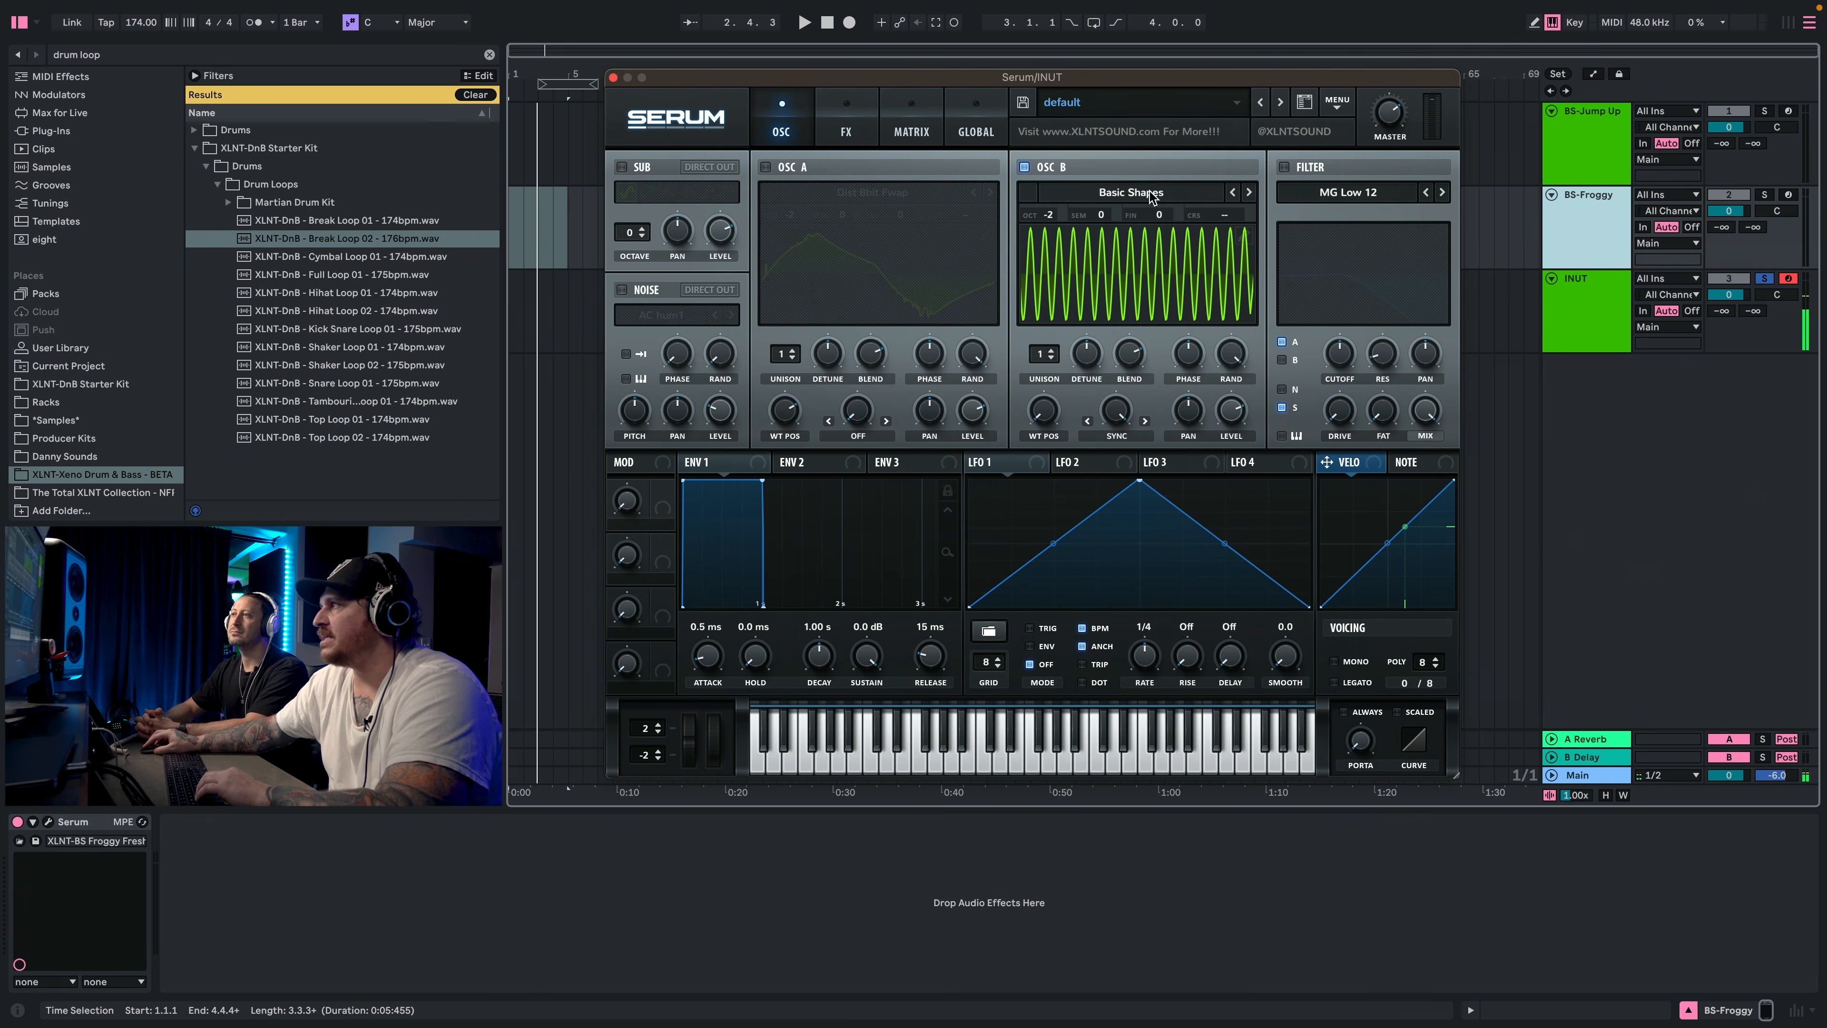
mouse_move(1115, 412)
left_mouse_down()
mouse_move(1110, 468)
mouse_move(1145, 361)
mouse_move(1122, 460)
mouse_move(1126, 411)
left_mouse_up()
Switch Osc B's warp mode through Sync (Window 1/2) to Sync (Window Full), sweeping the warp amount to compare them.
left_click(922, 646)
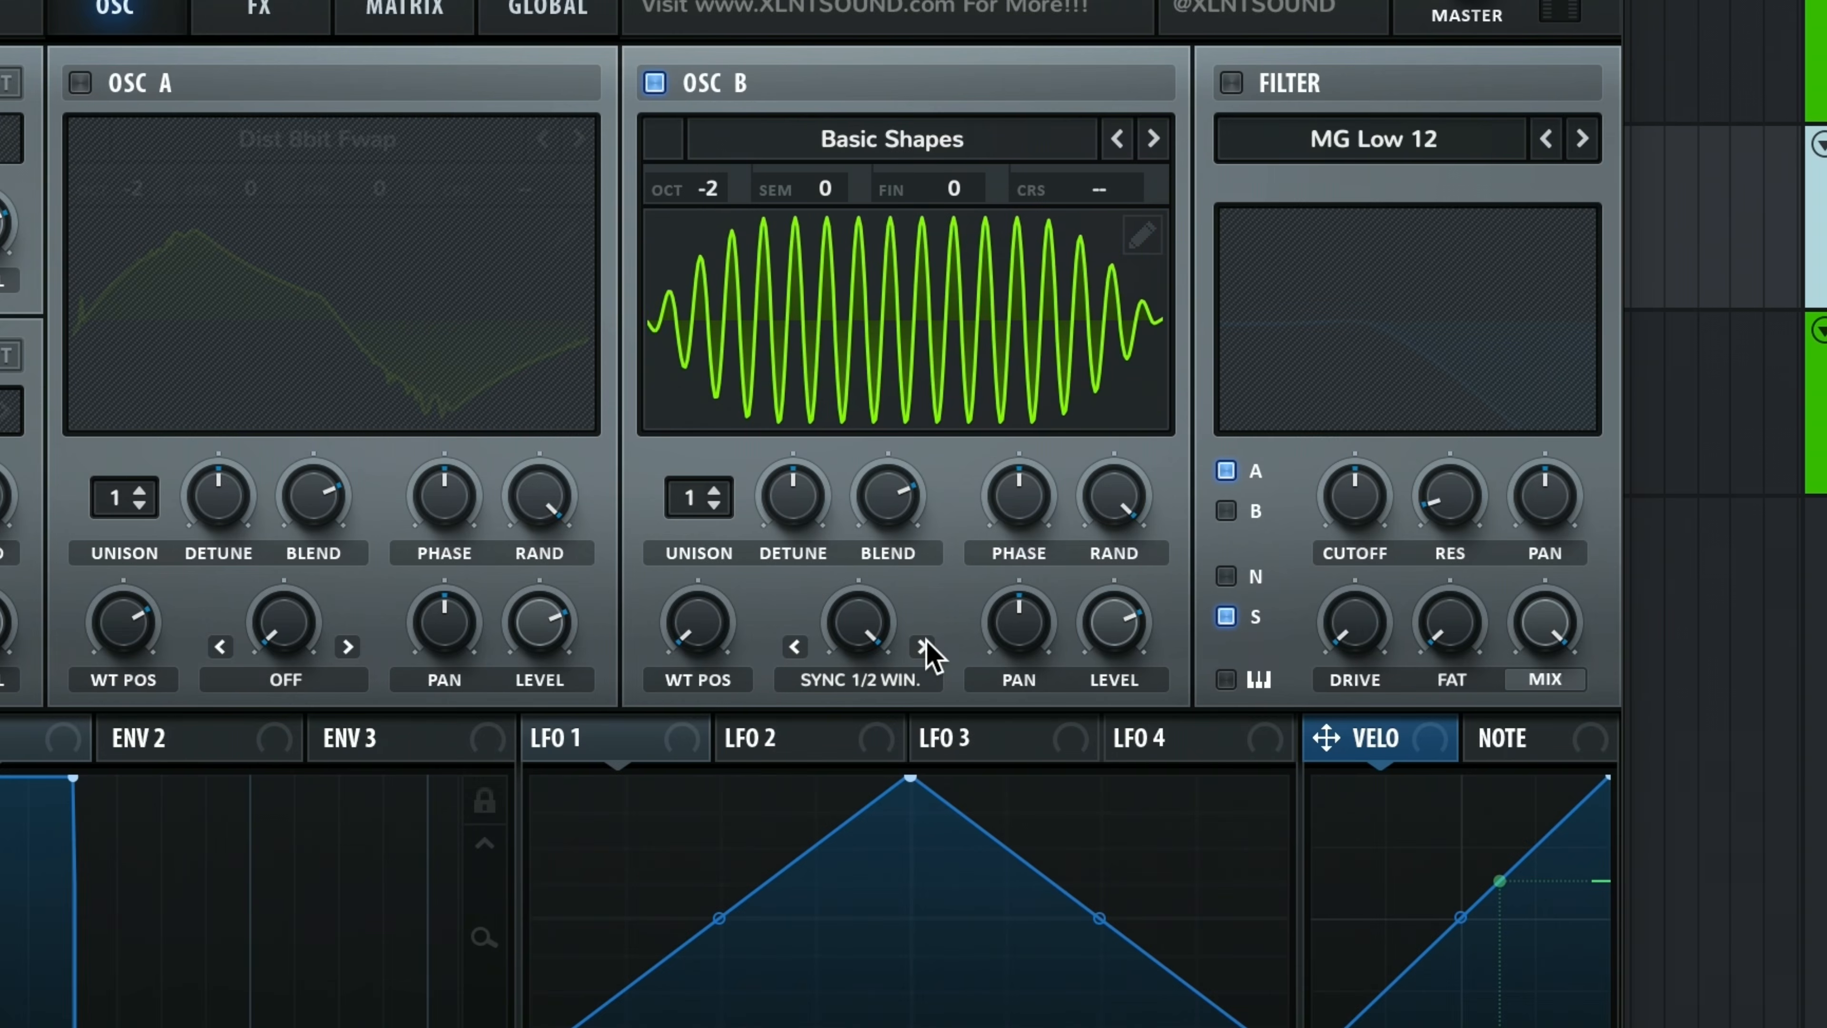
left_click_drag(860, 622, 870, 565)
left_click_drag(895, 611, 961, 432)
left_click(922, 646)
left_click_drag(890, 637, 820, 536)
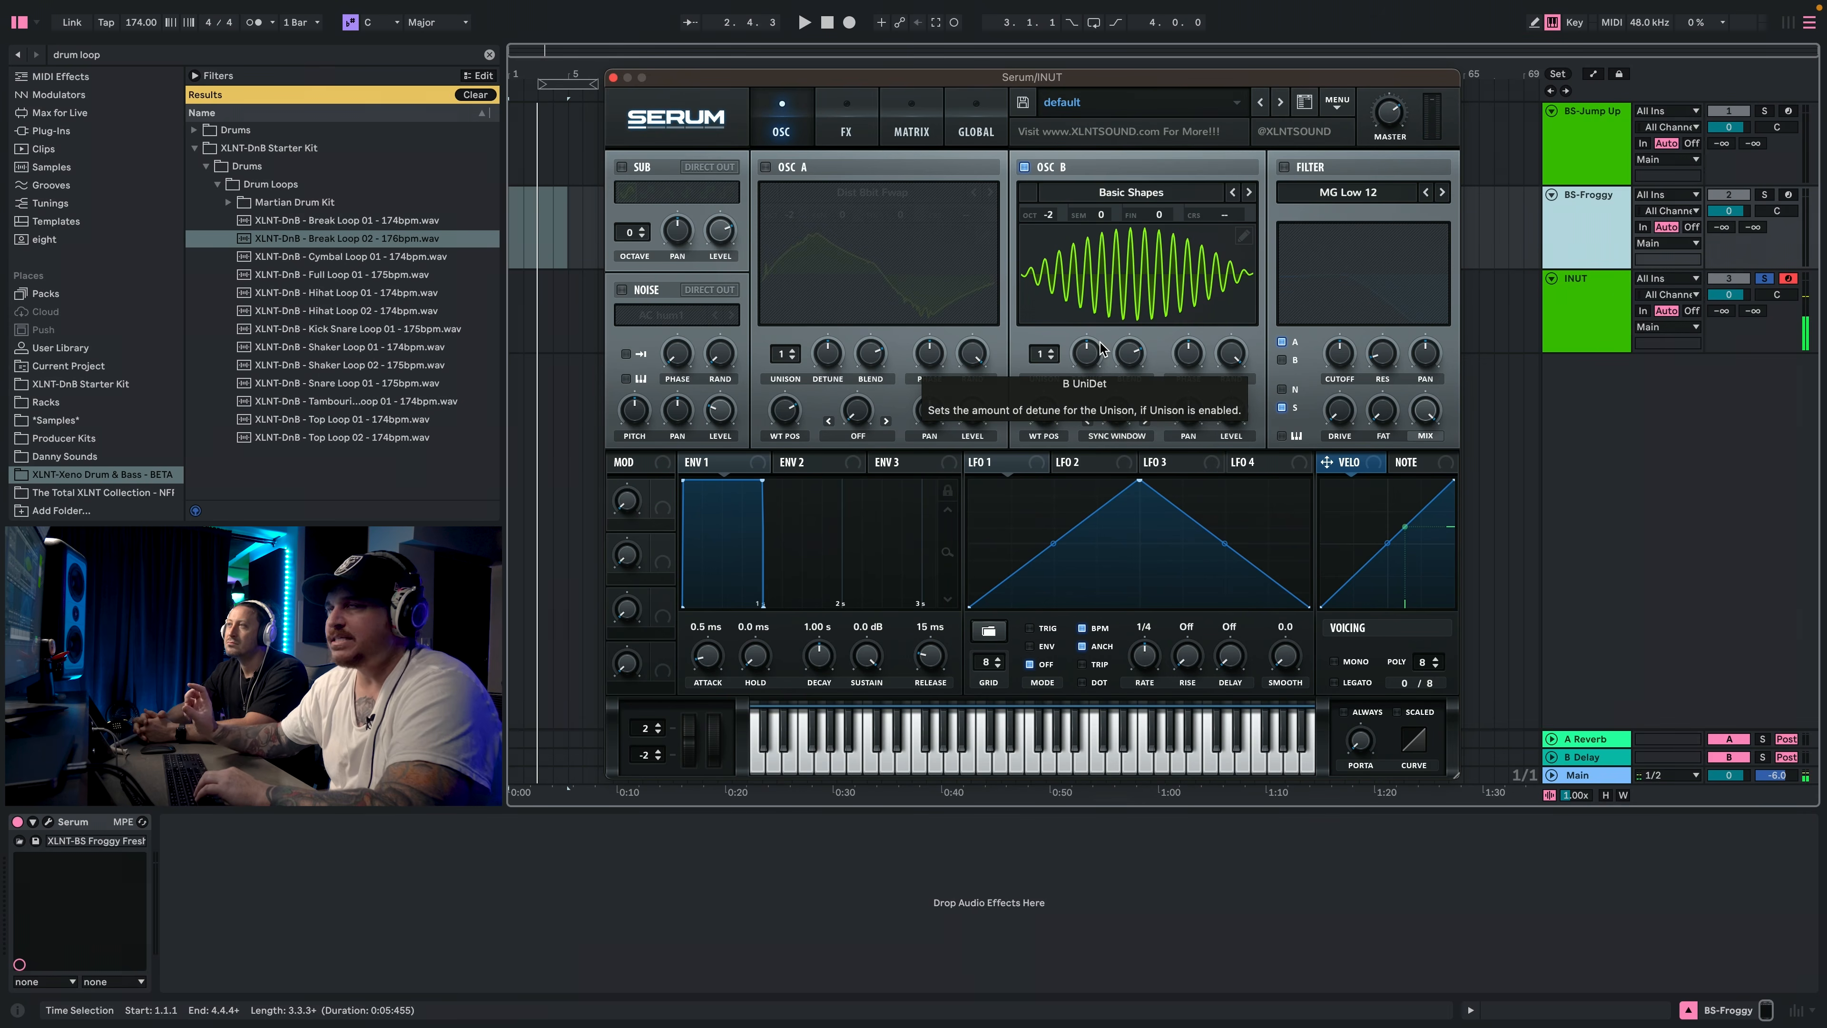
key("d")
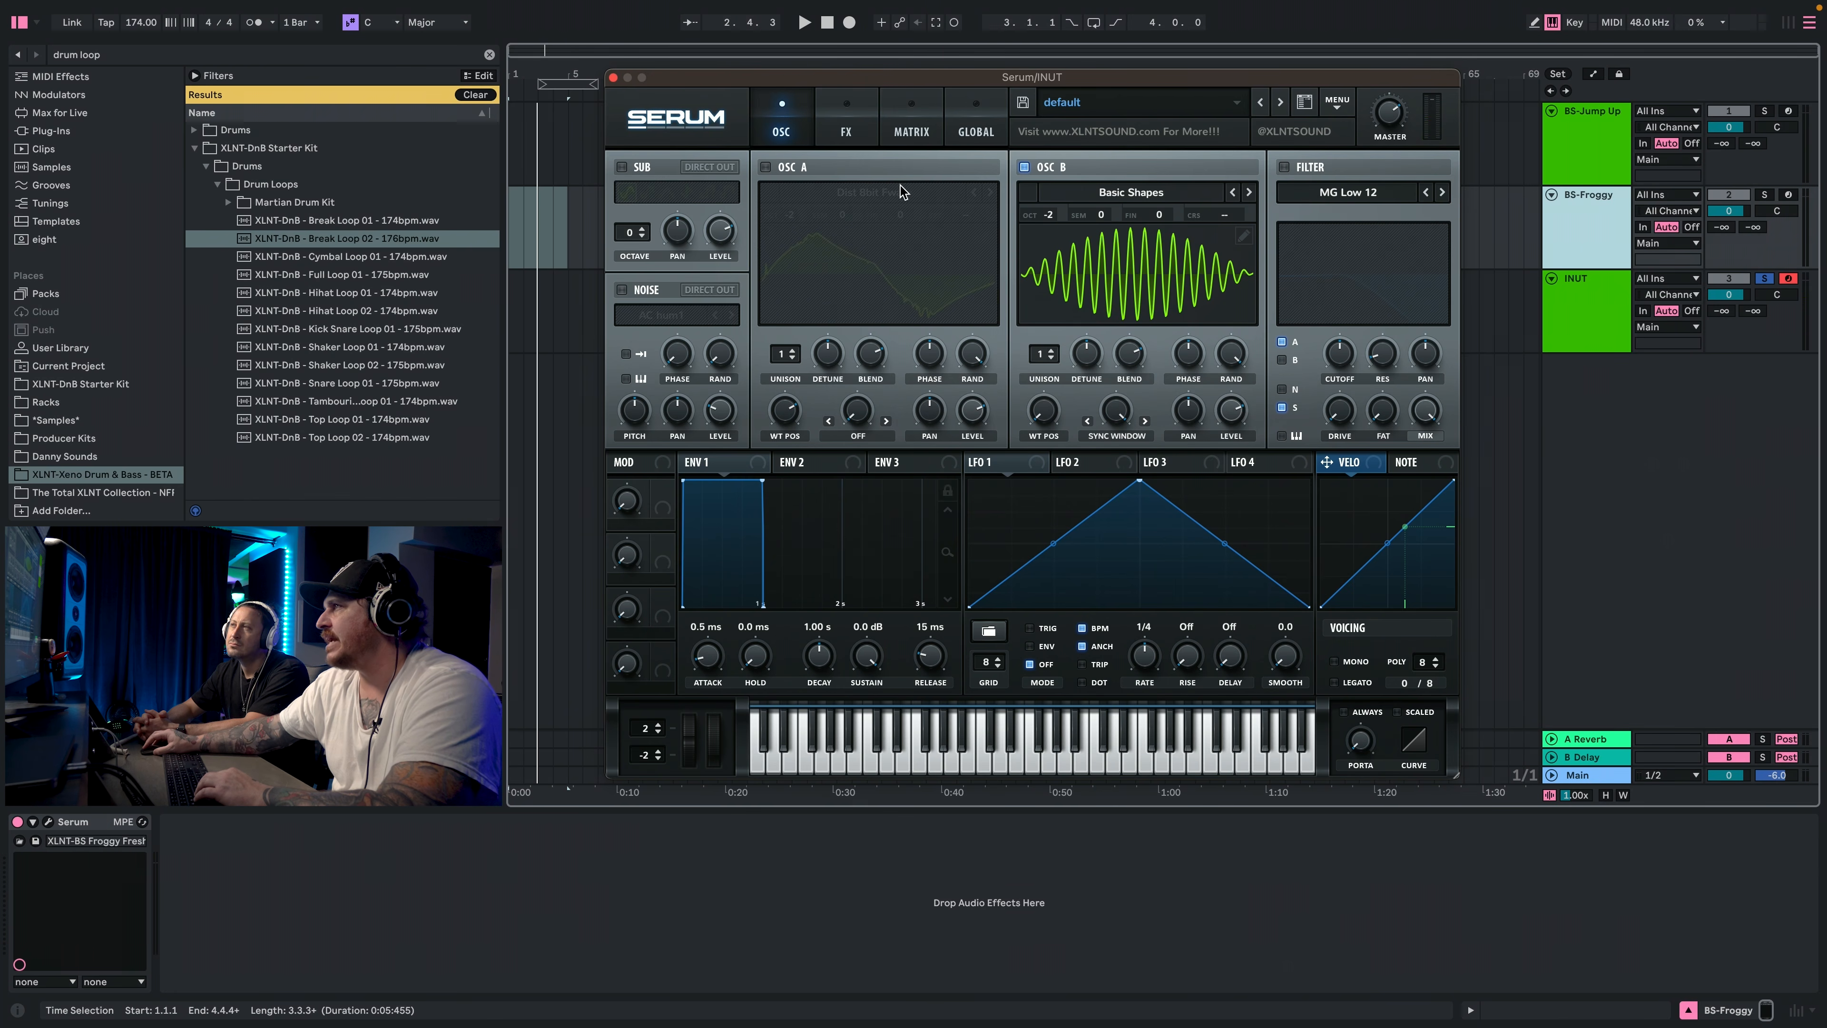
Re-enable Osc A, set its warp mode to FM (From B) and sweep the warp amount up to about 76% and back down.
left_click(765, 167)
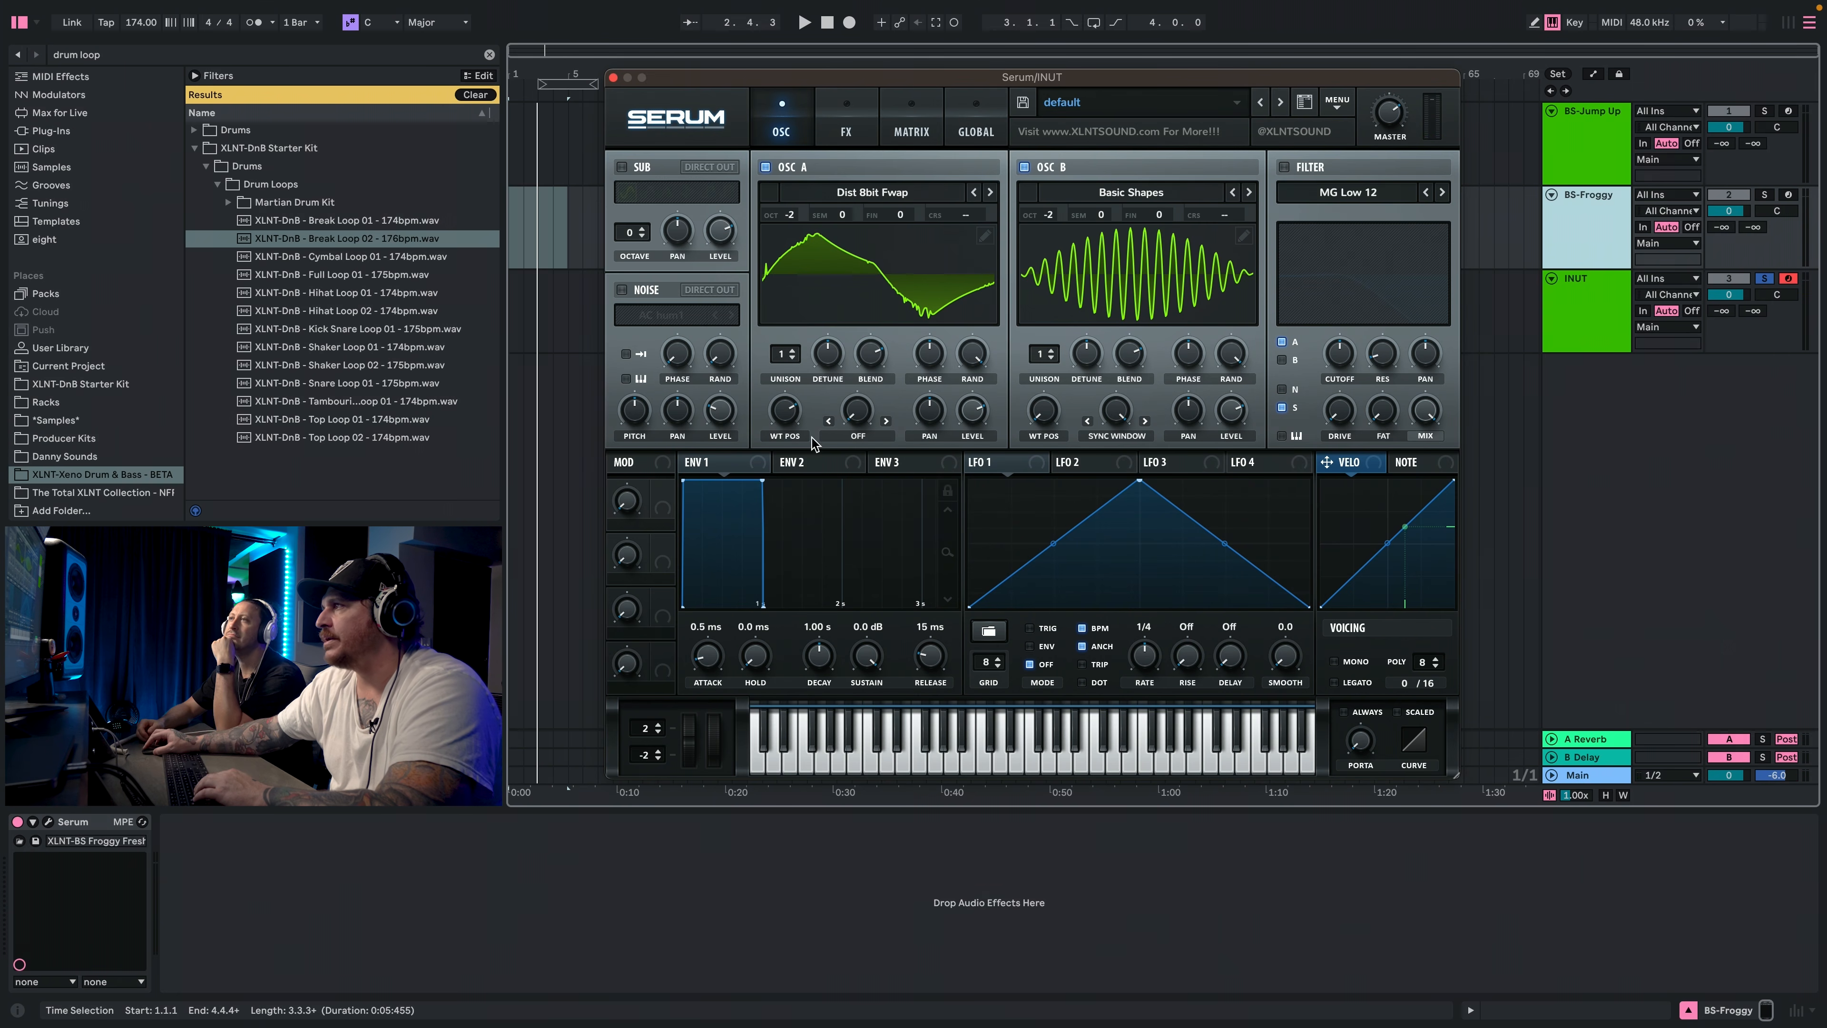
left_click(845, 439)
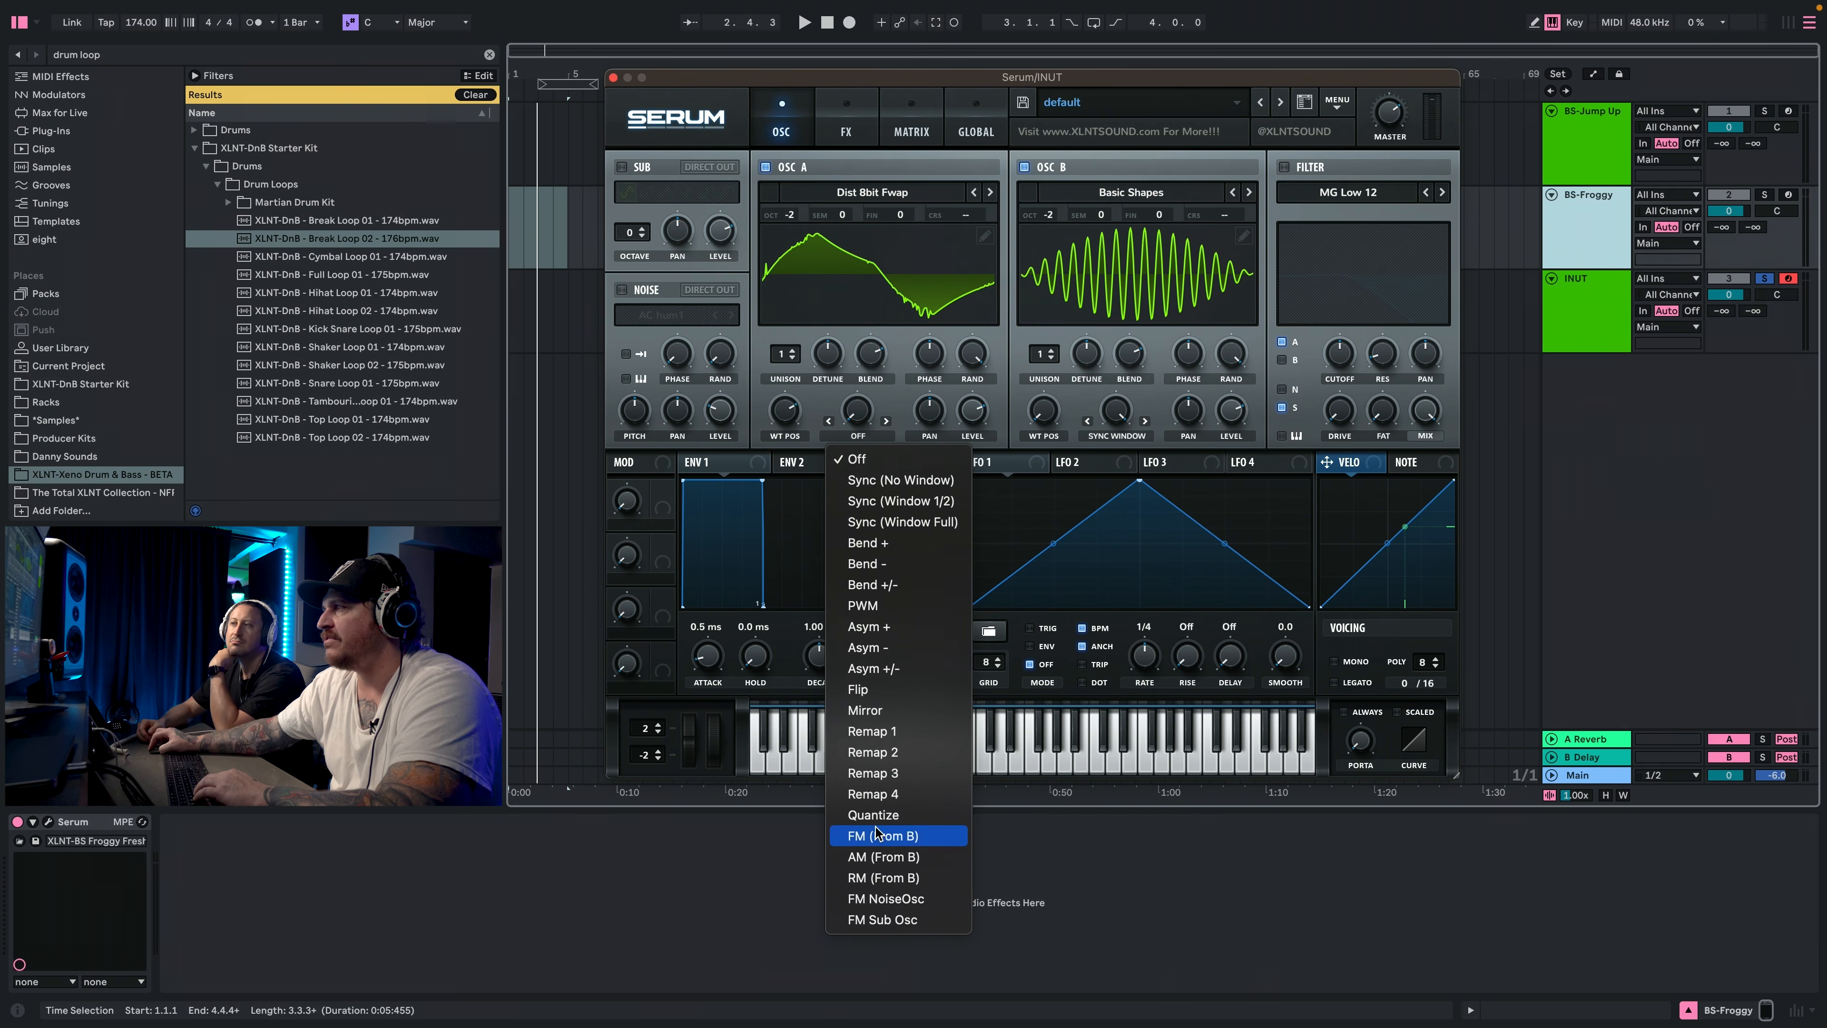
left_click(876, 835)
left_click_drag(860, 406, 861, 346)
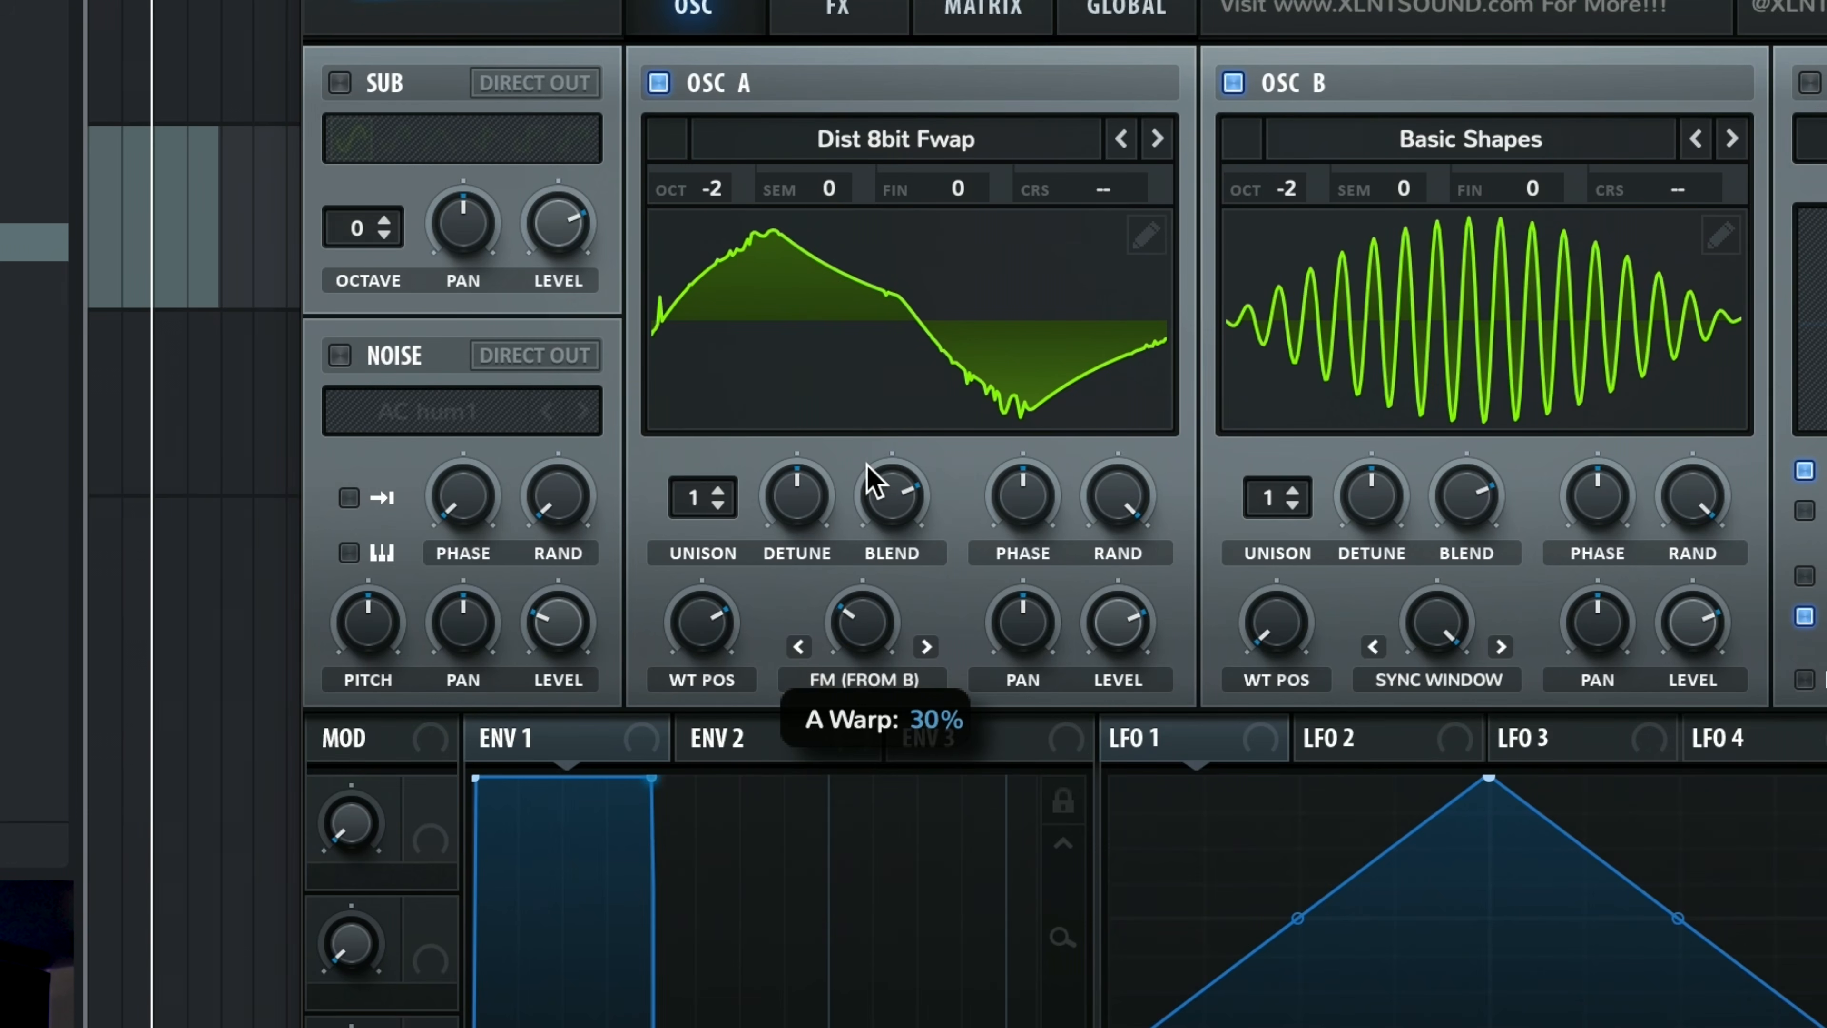
left_click_drag(867, 478, 881, 439)
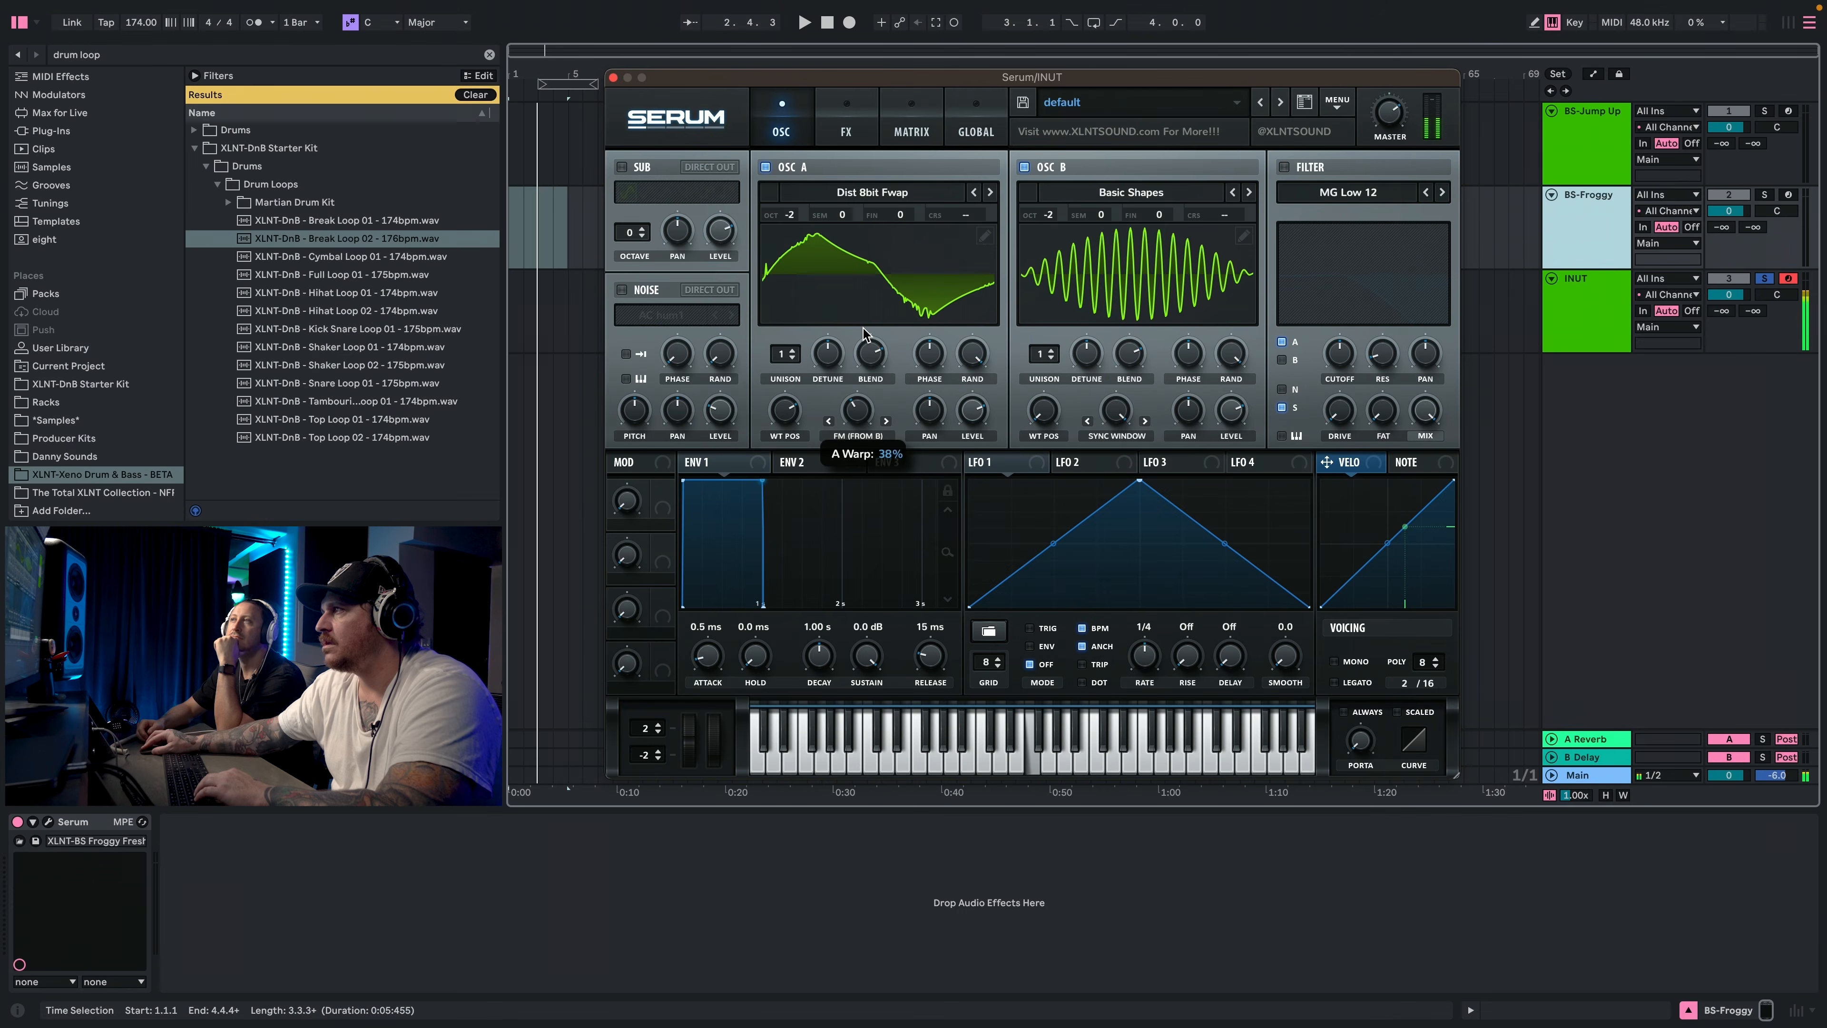
mouse_move(871, 317)
left_mouse_down()
mouse_move(868, 345)
mouse_move(876, 322)
left_mouse_up()
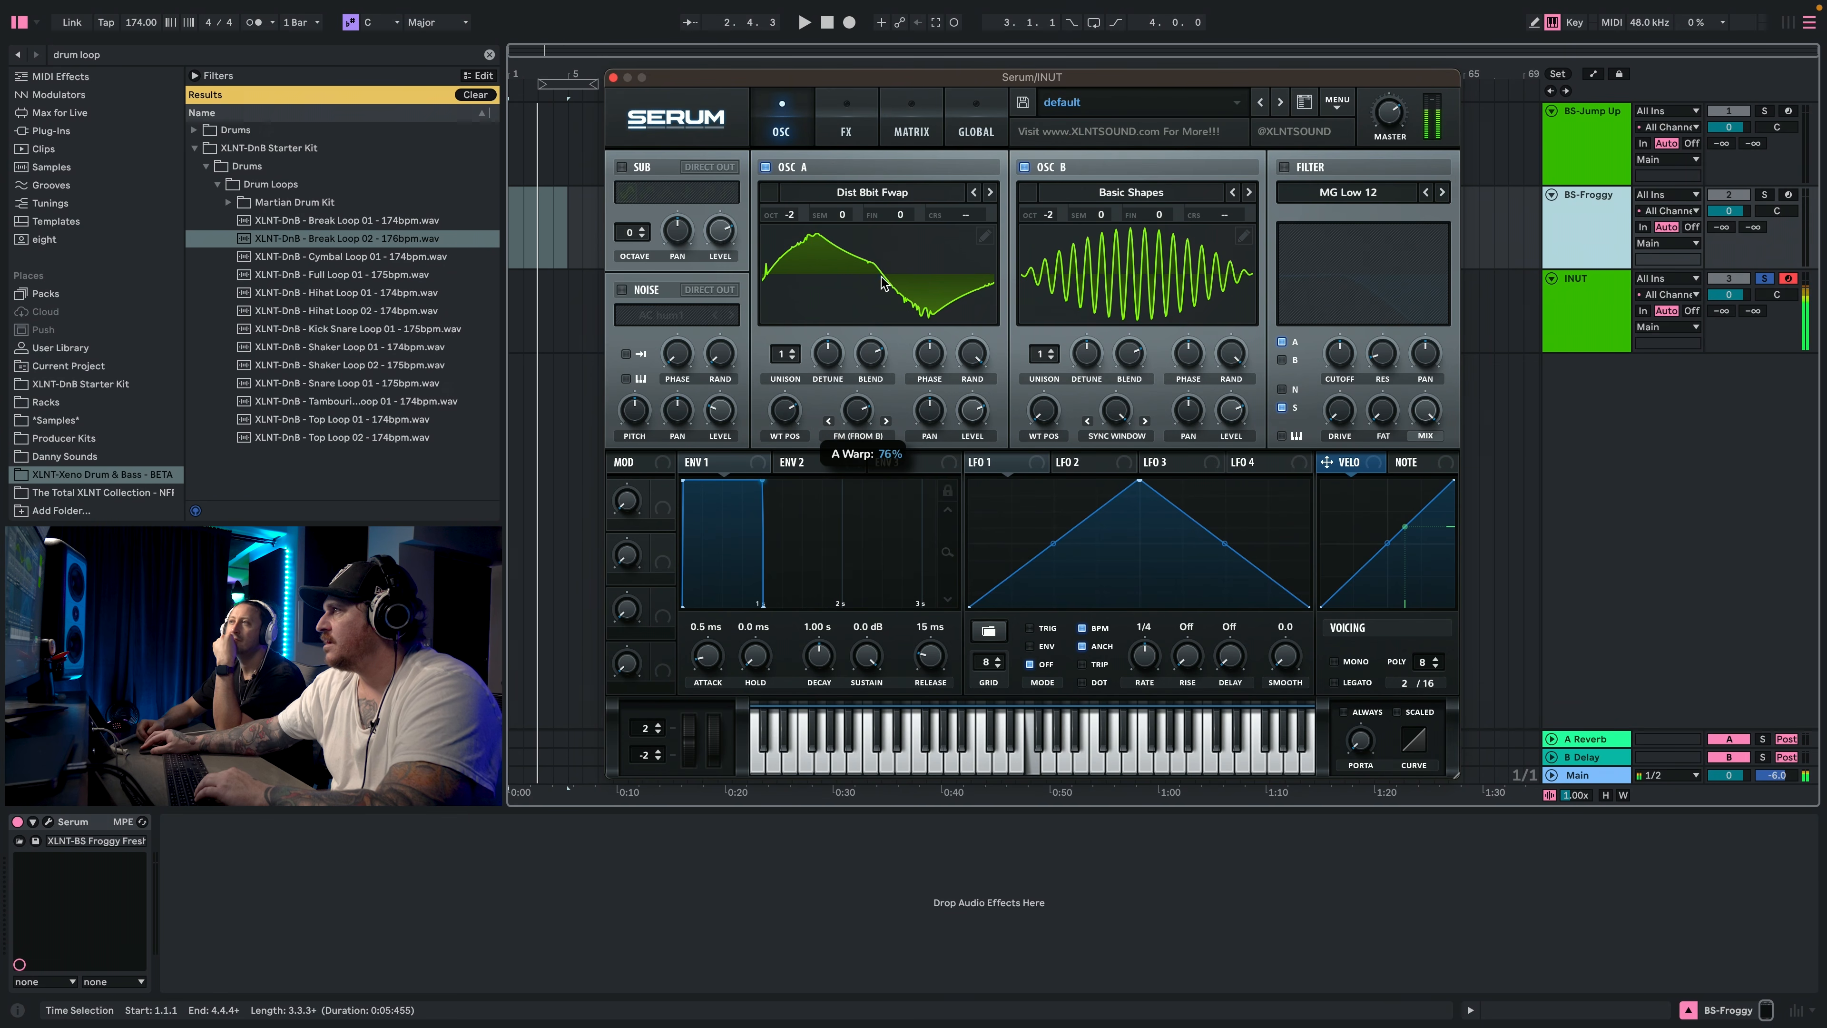
left_click_drag(875, 303, 865, 341)
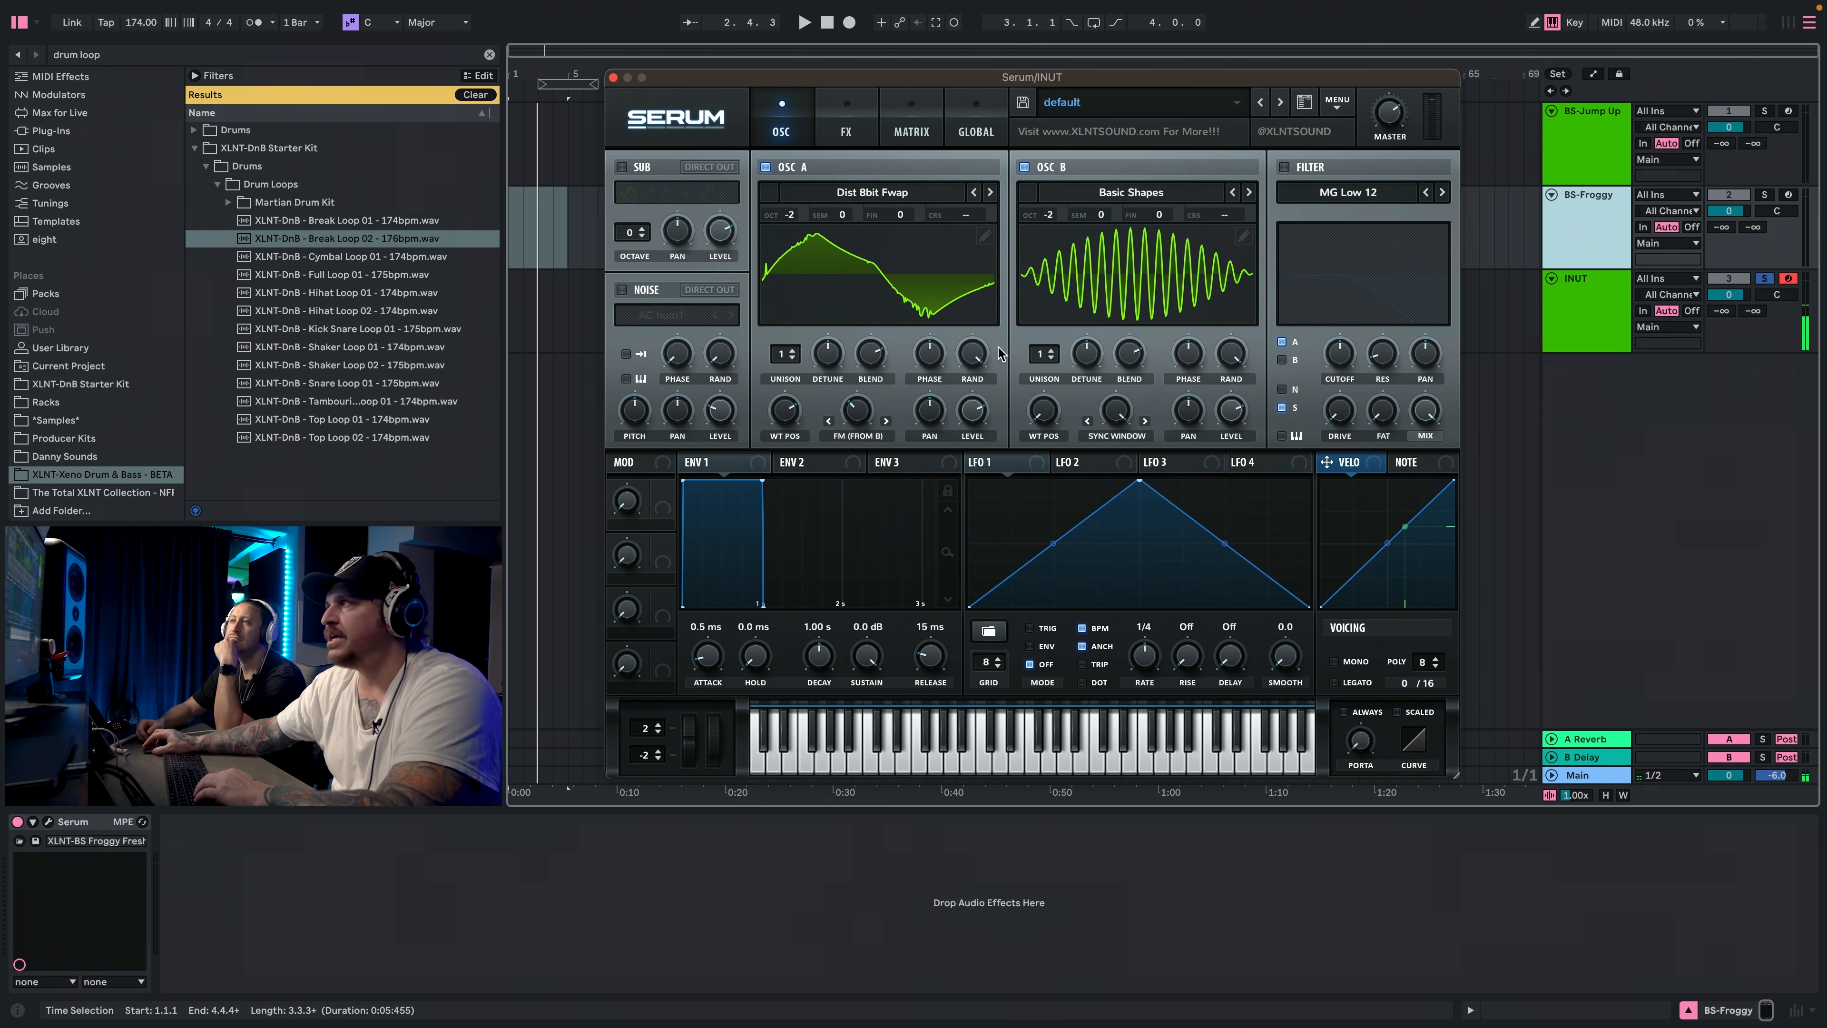
Reshape LFO 1 into a curve with a fast early peak, an added midpoint and a long curved decay.
left_click_drag(1139, 487, 1033, 447)
left_click_drag(1006, 548, 1060, 565)
double_click(1068, 535)
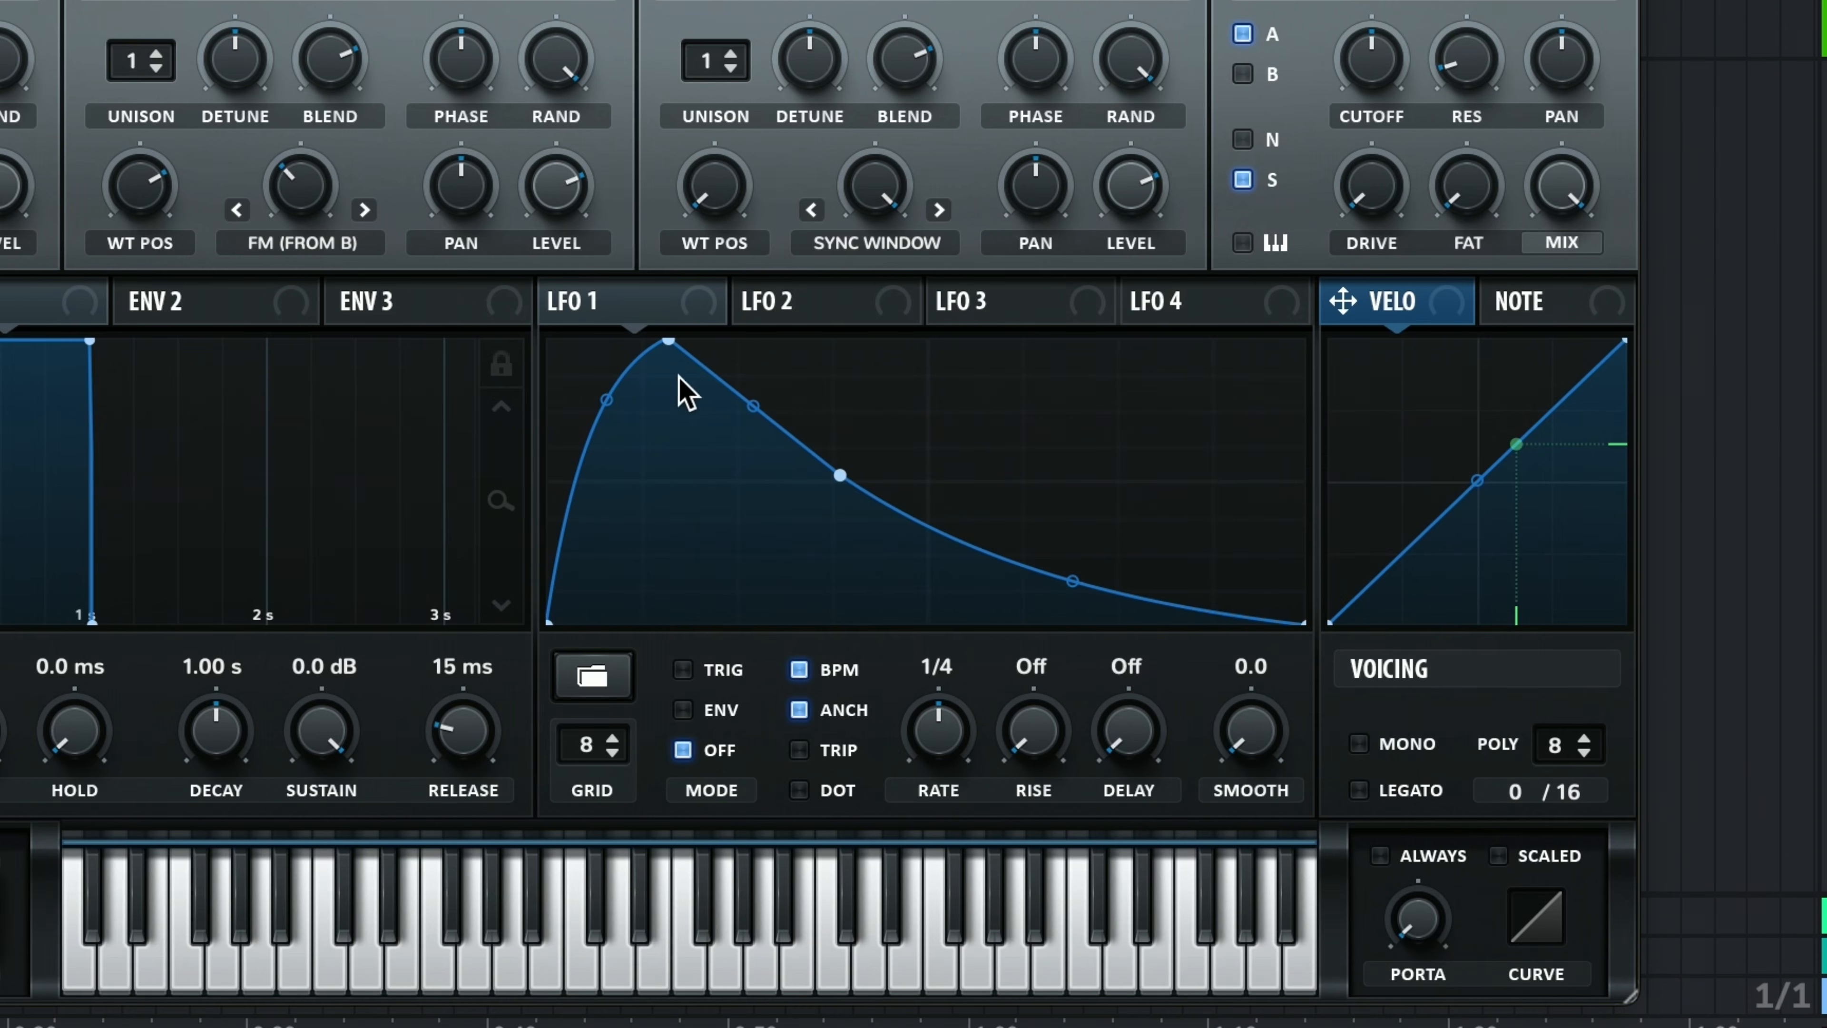
left_click_drag(748, 399, 748, 367)
left_click_drag(668, 341, 606, 340)
left_click_drag(1072, 581, 1072, 593)
left_click_drag(841, 475, 843, 467)
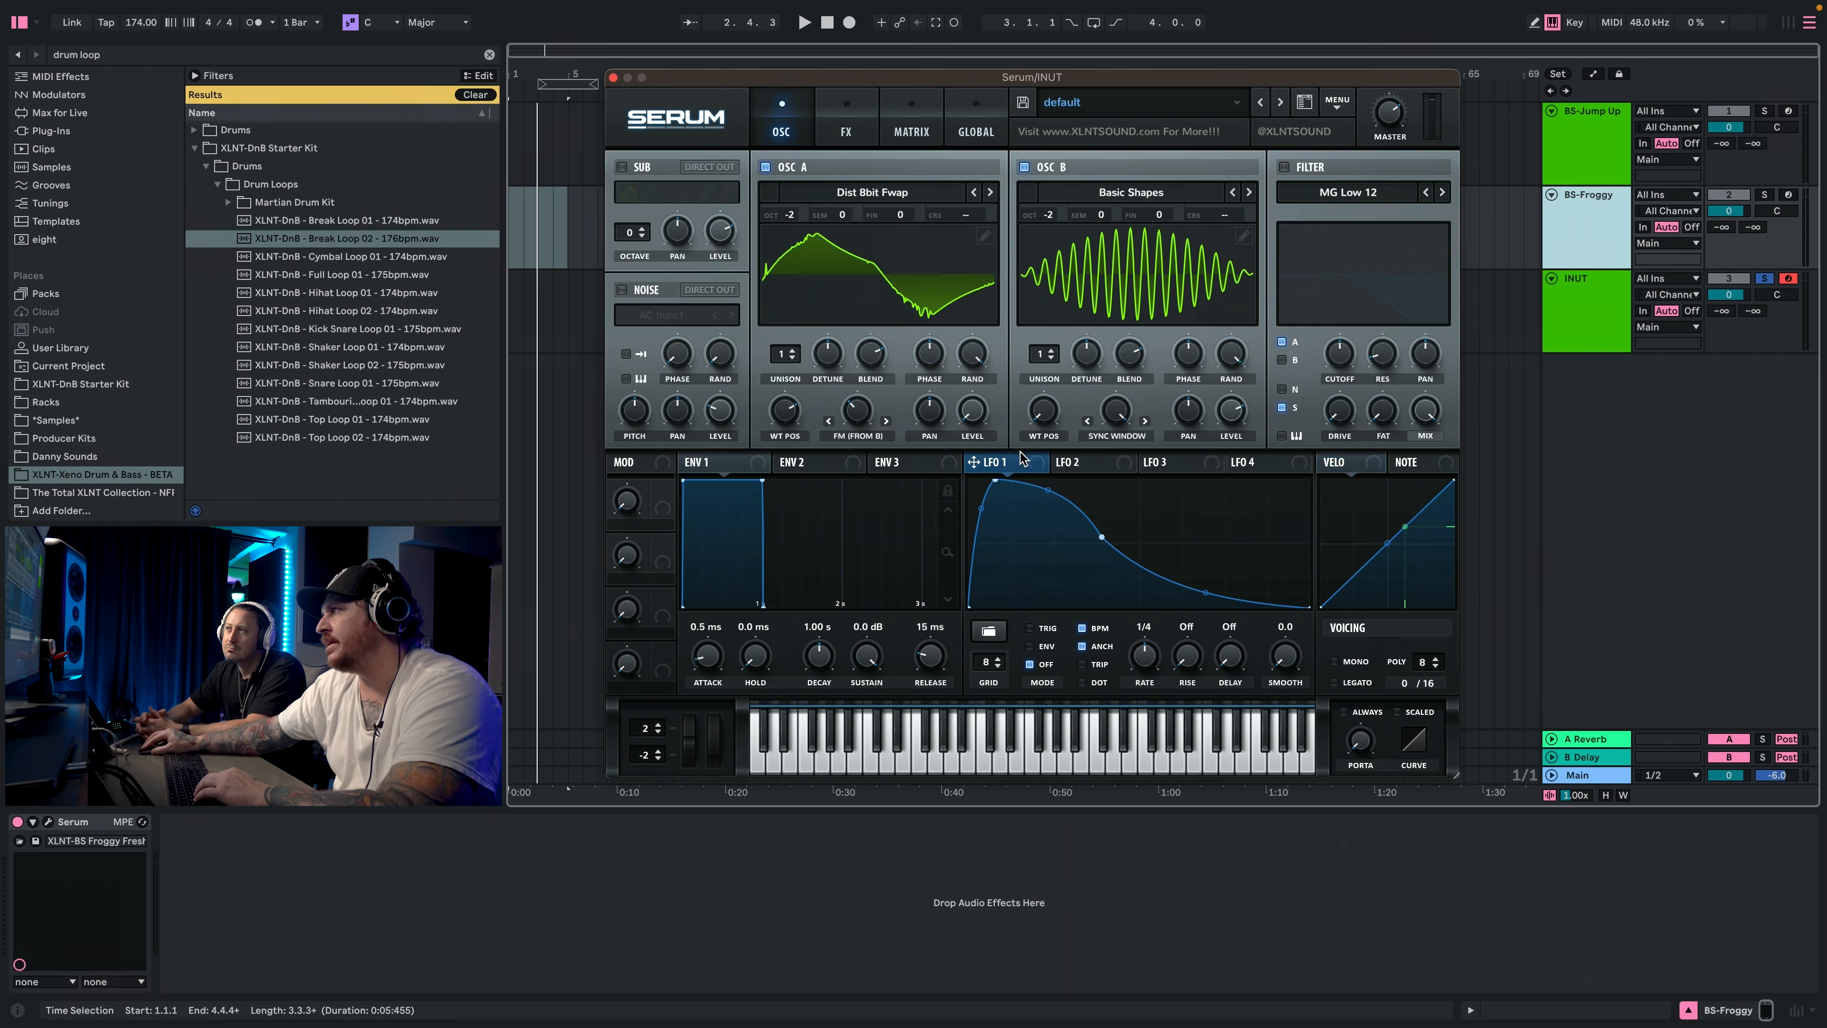
Assign LFO 1 to modulate the Level of both Osc A and Osc B.
left_click_drag(1023, 458, 971, 410)
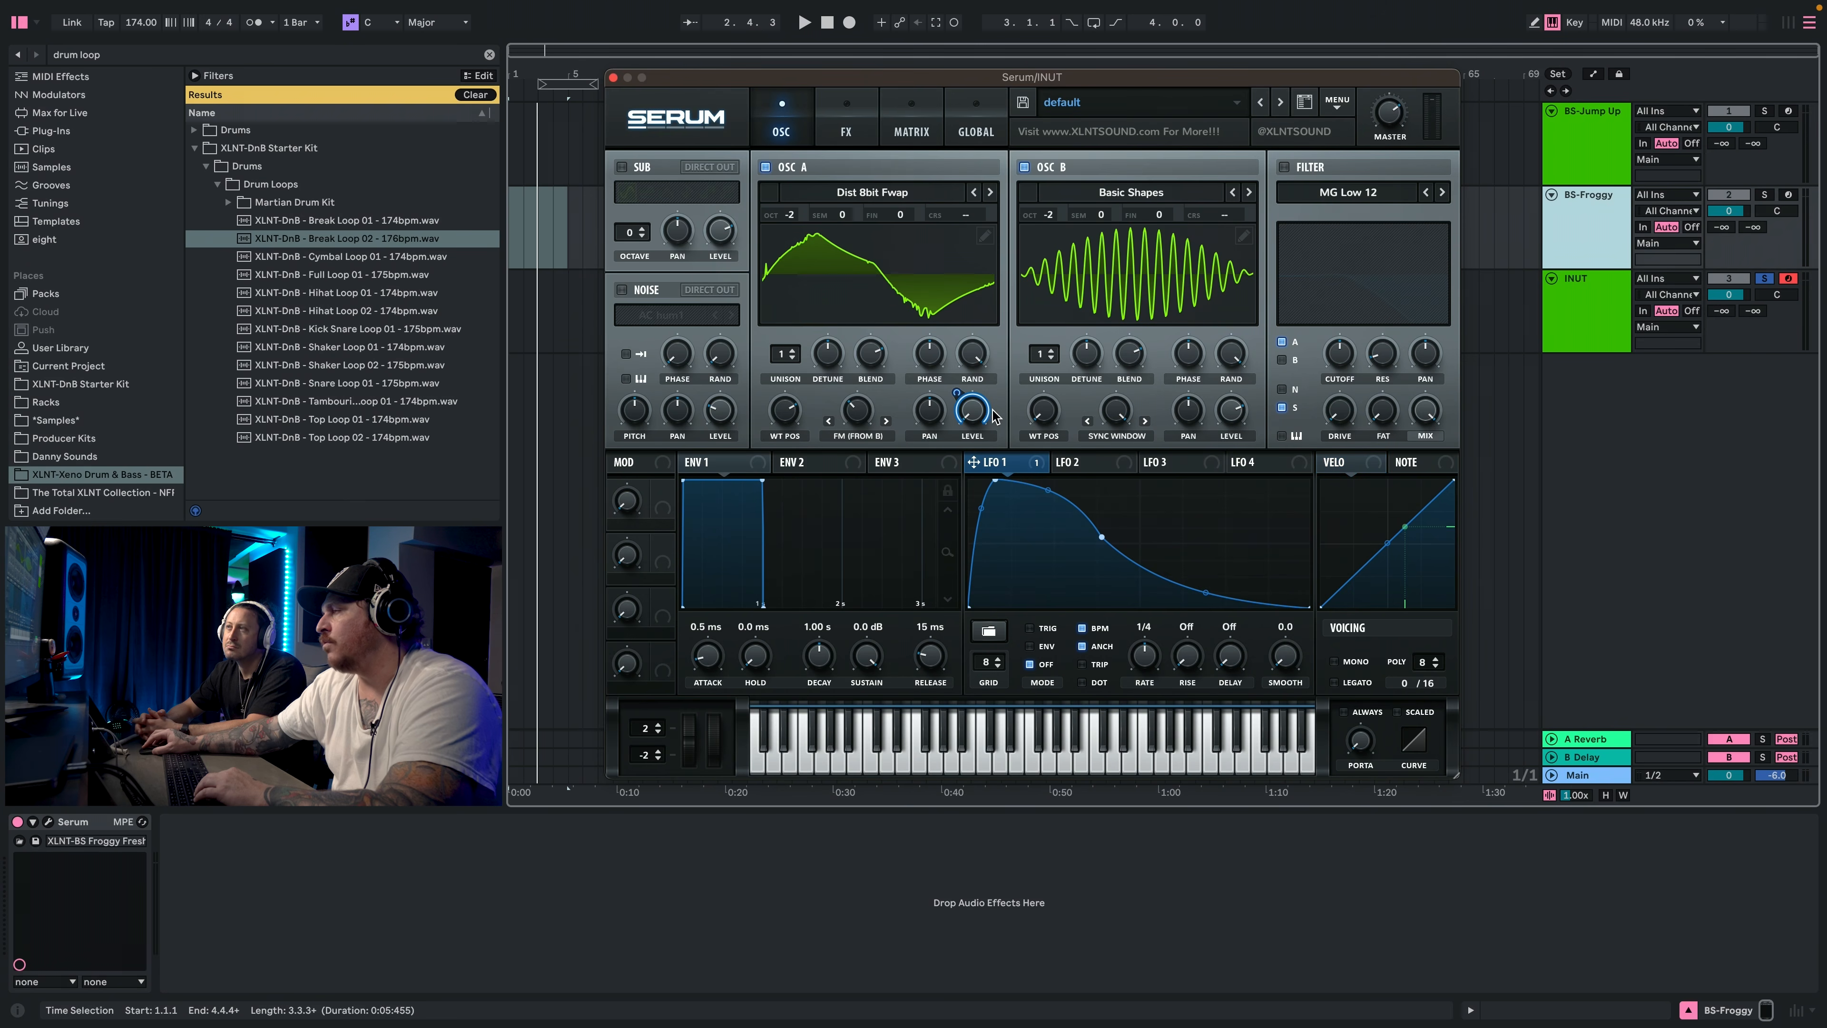
left_click_drag(1213, 416, 1208, 637)
left_click_drag(1210, 395, 1229, 409)
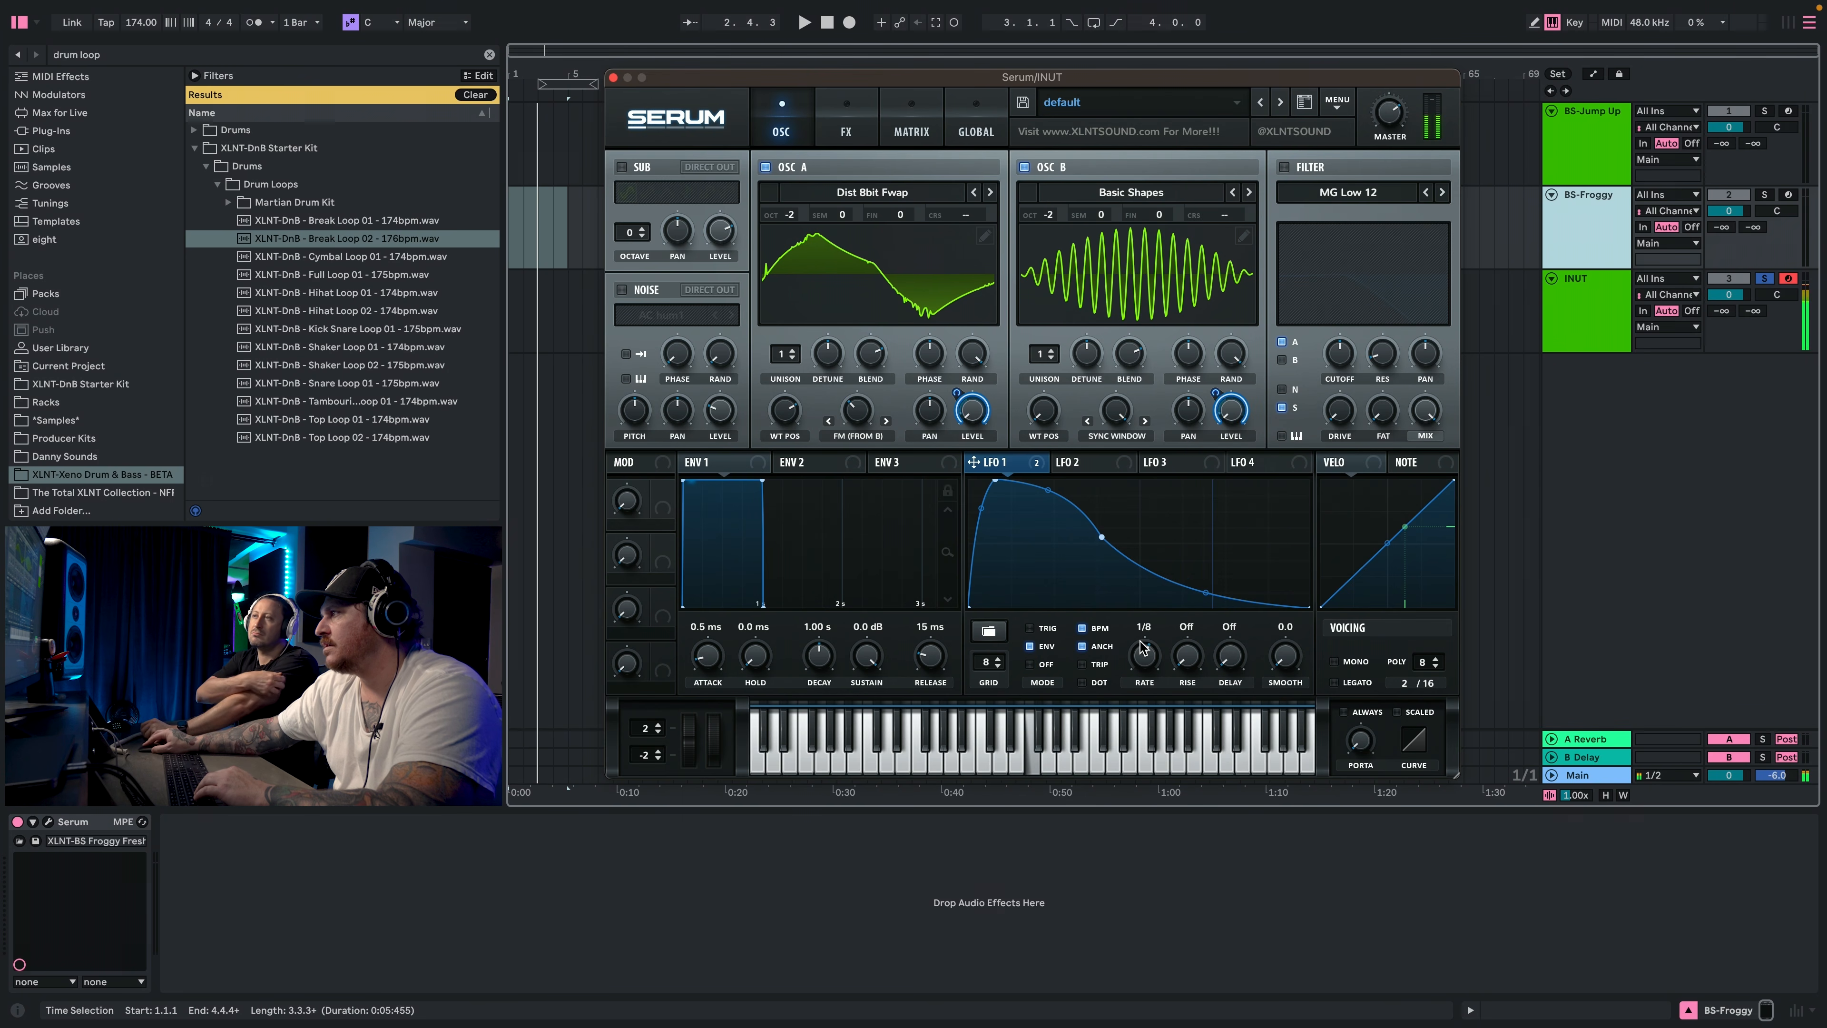
Set LFO 1's rate to 1/4 and adjust Osc A's FM amount while auditioning low notes.
key("z")
left_click_drag(964, 387, 965, 392)
key("a")
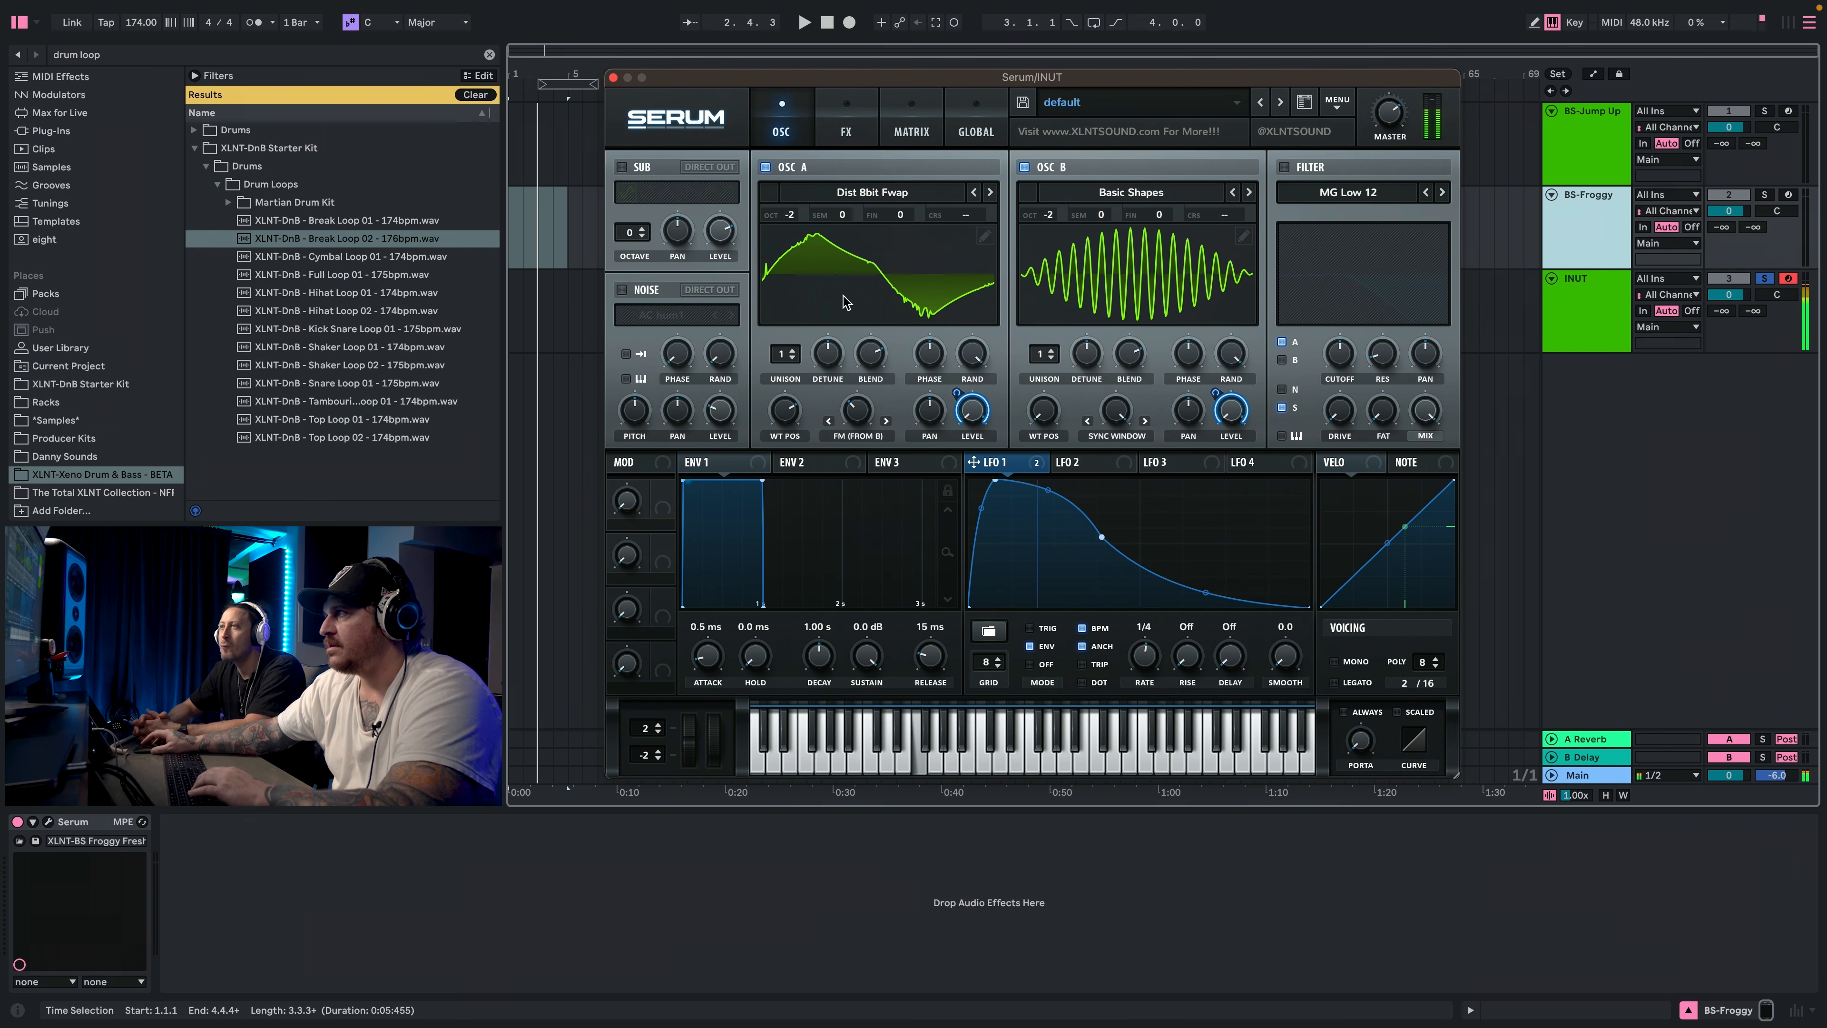
left_click_drag(852, 413, 878, 357)
key("a")
key("a")
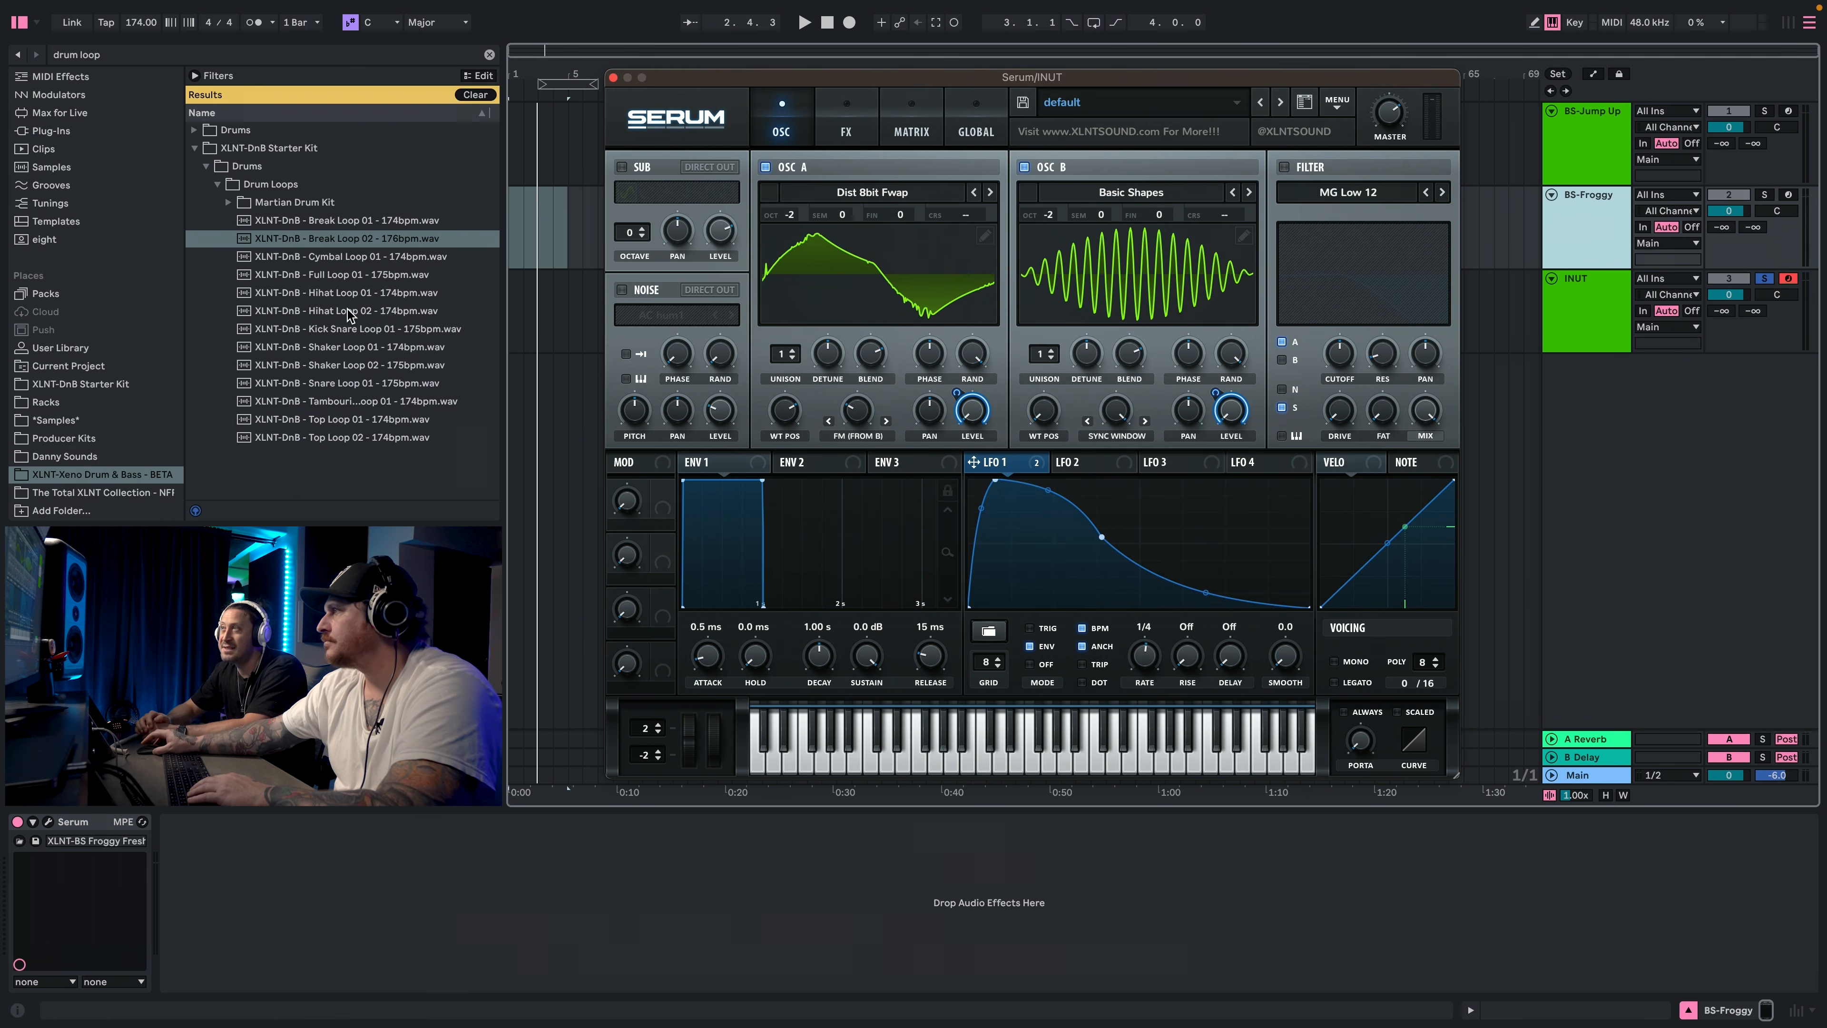
Switch off Osc A and sweep Osc B's sync warp between 1% and full to hear it alone.
left_click(766, 168)
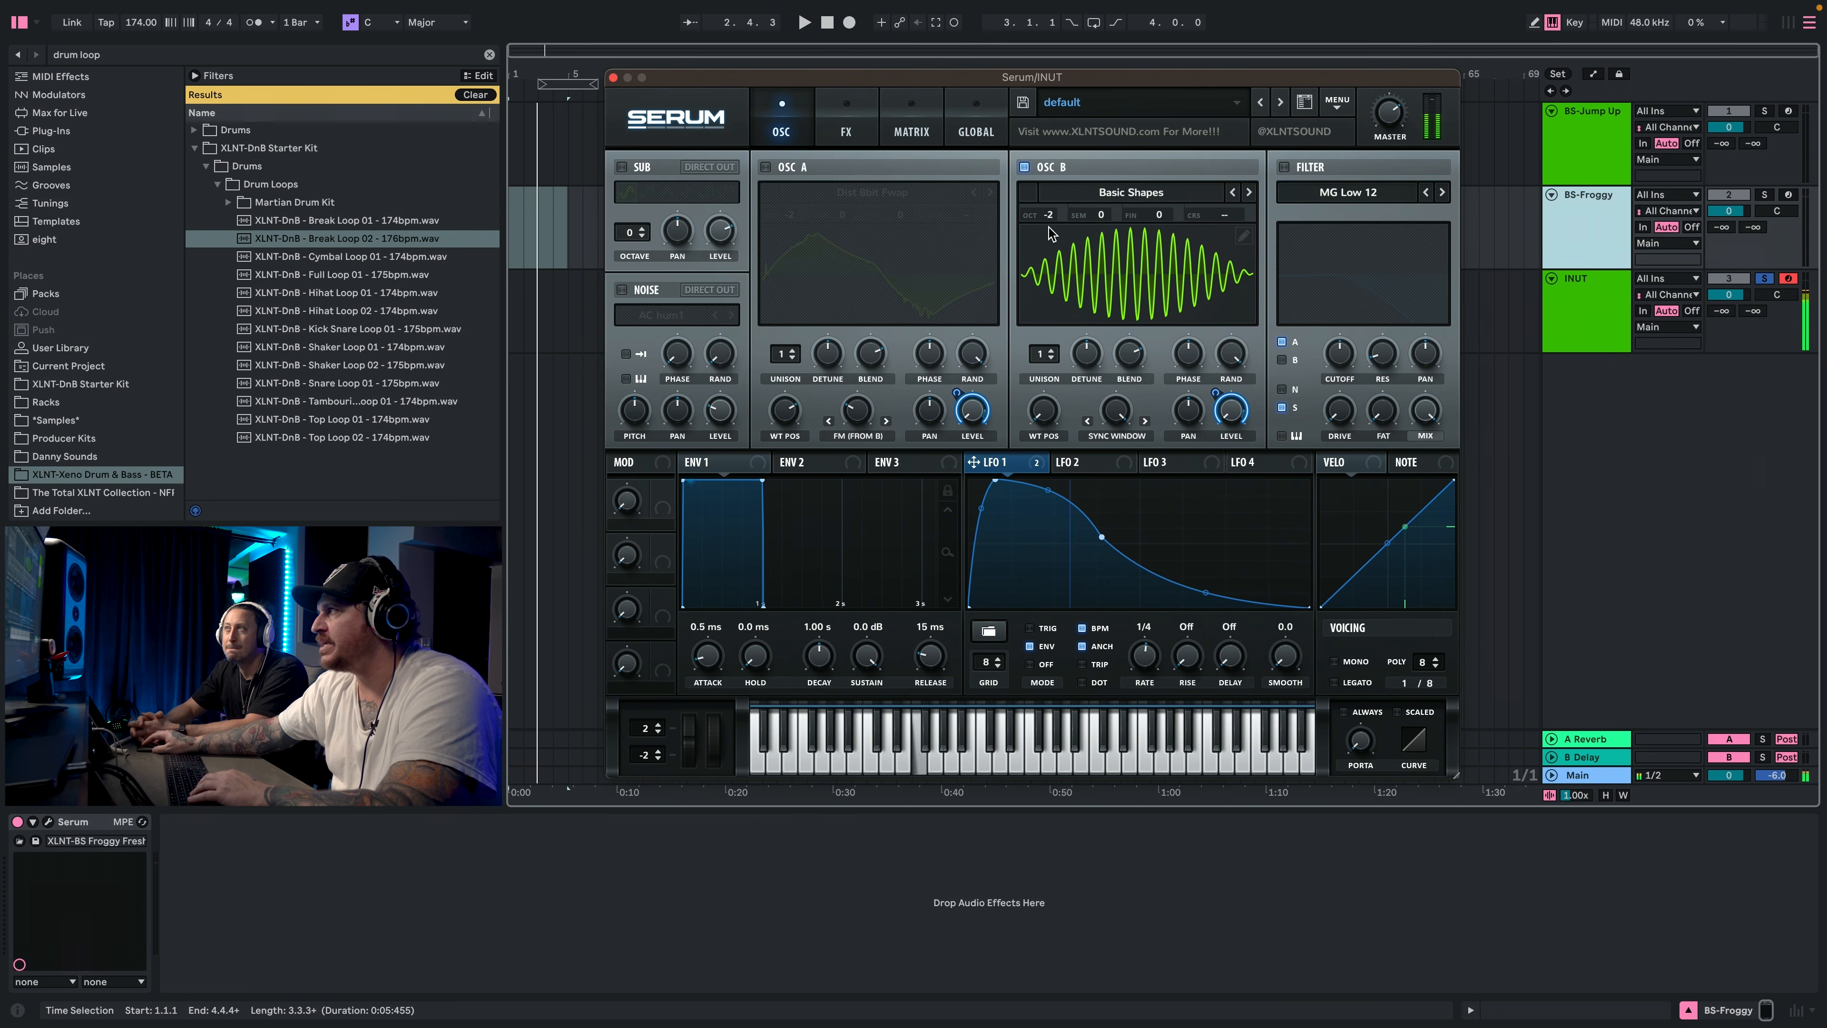
left_click_drag(1103, 409, 1049, 762)
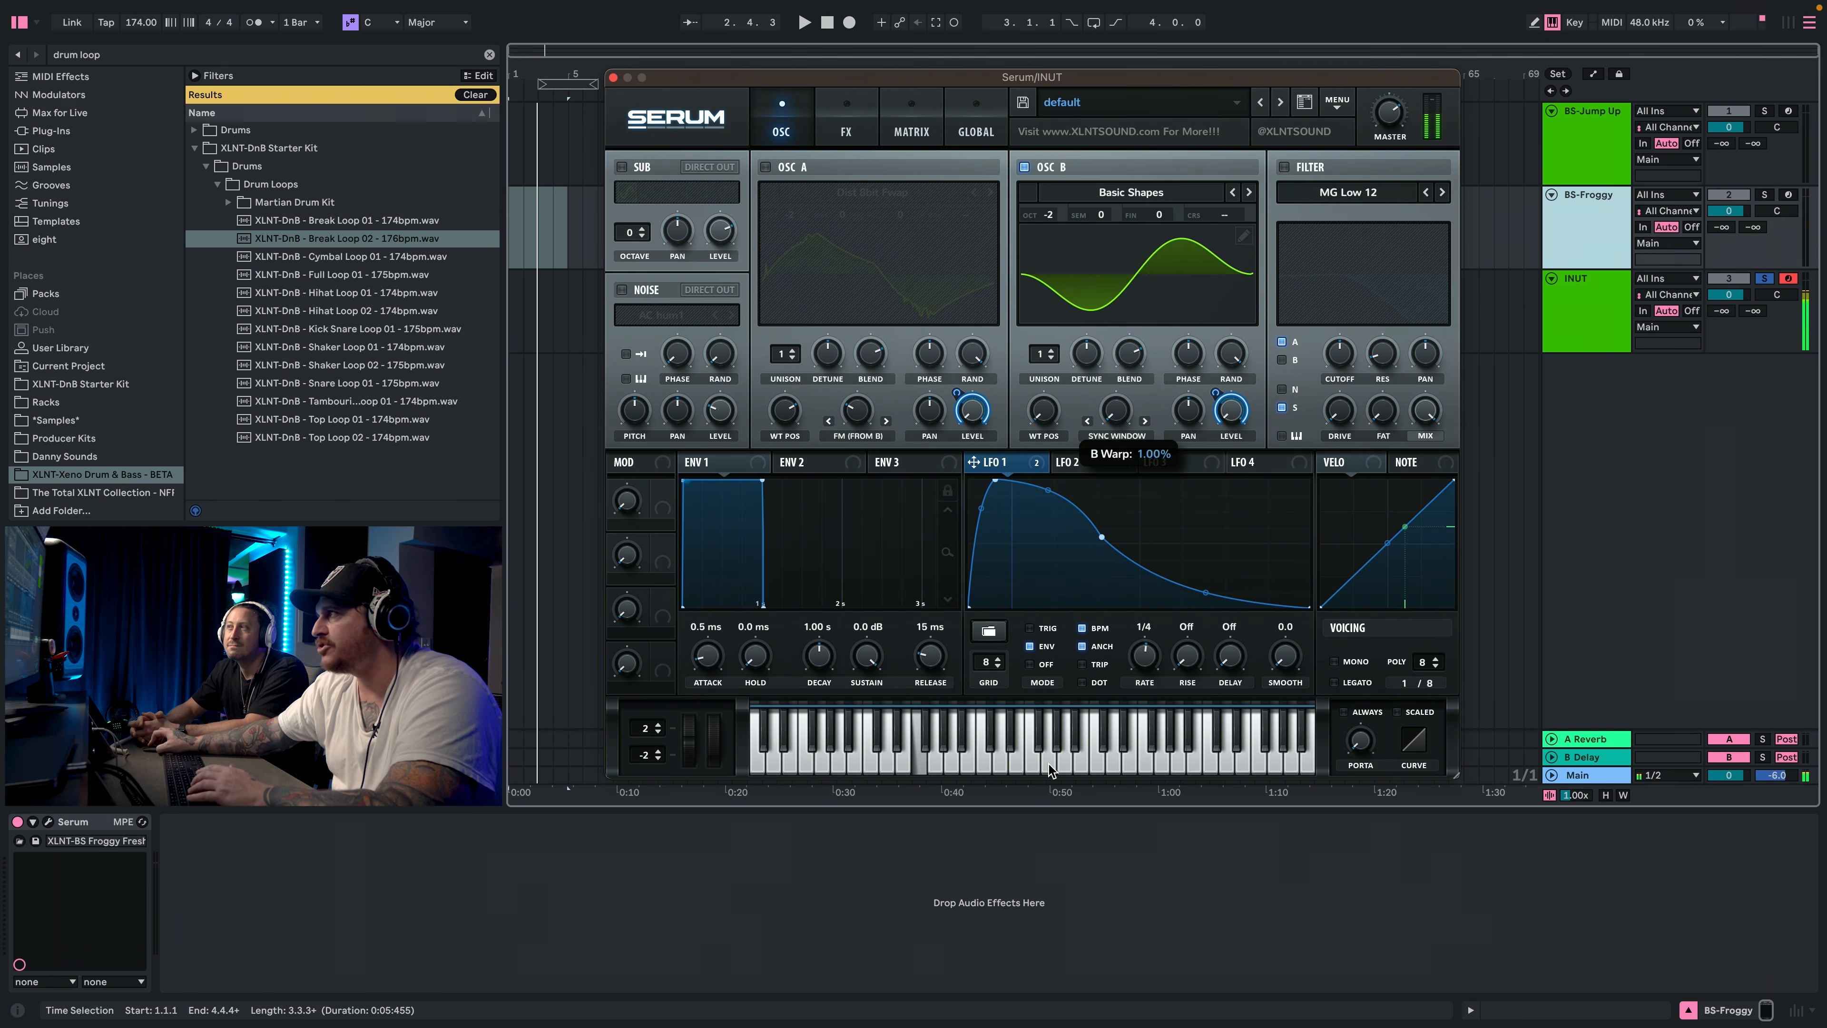
left_click_drag(1069, 568, 1073, 187)
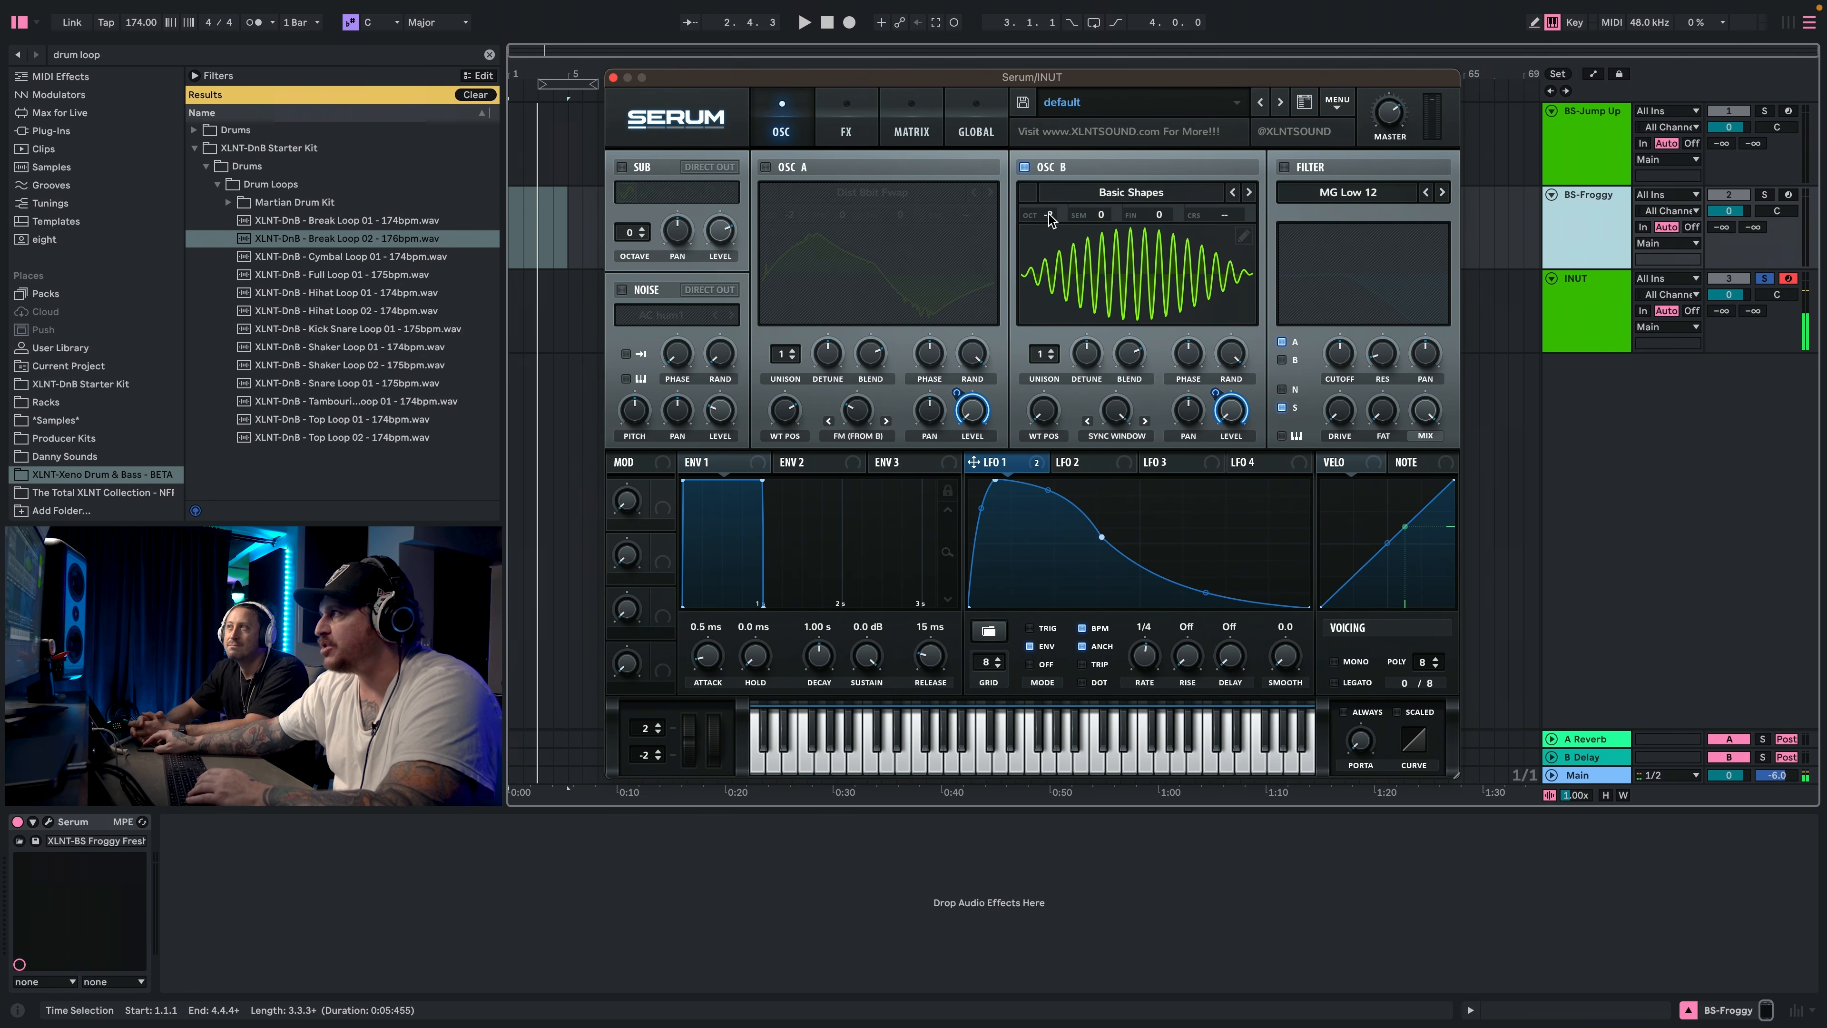
Try Osc B at octave 0 with a warp sweep, return it to octave -2 and repeat the sweep to compare.
left_click_drag(1049, 215, 1064, 181)
left_click_drag(1105, 421, 971, 906)
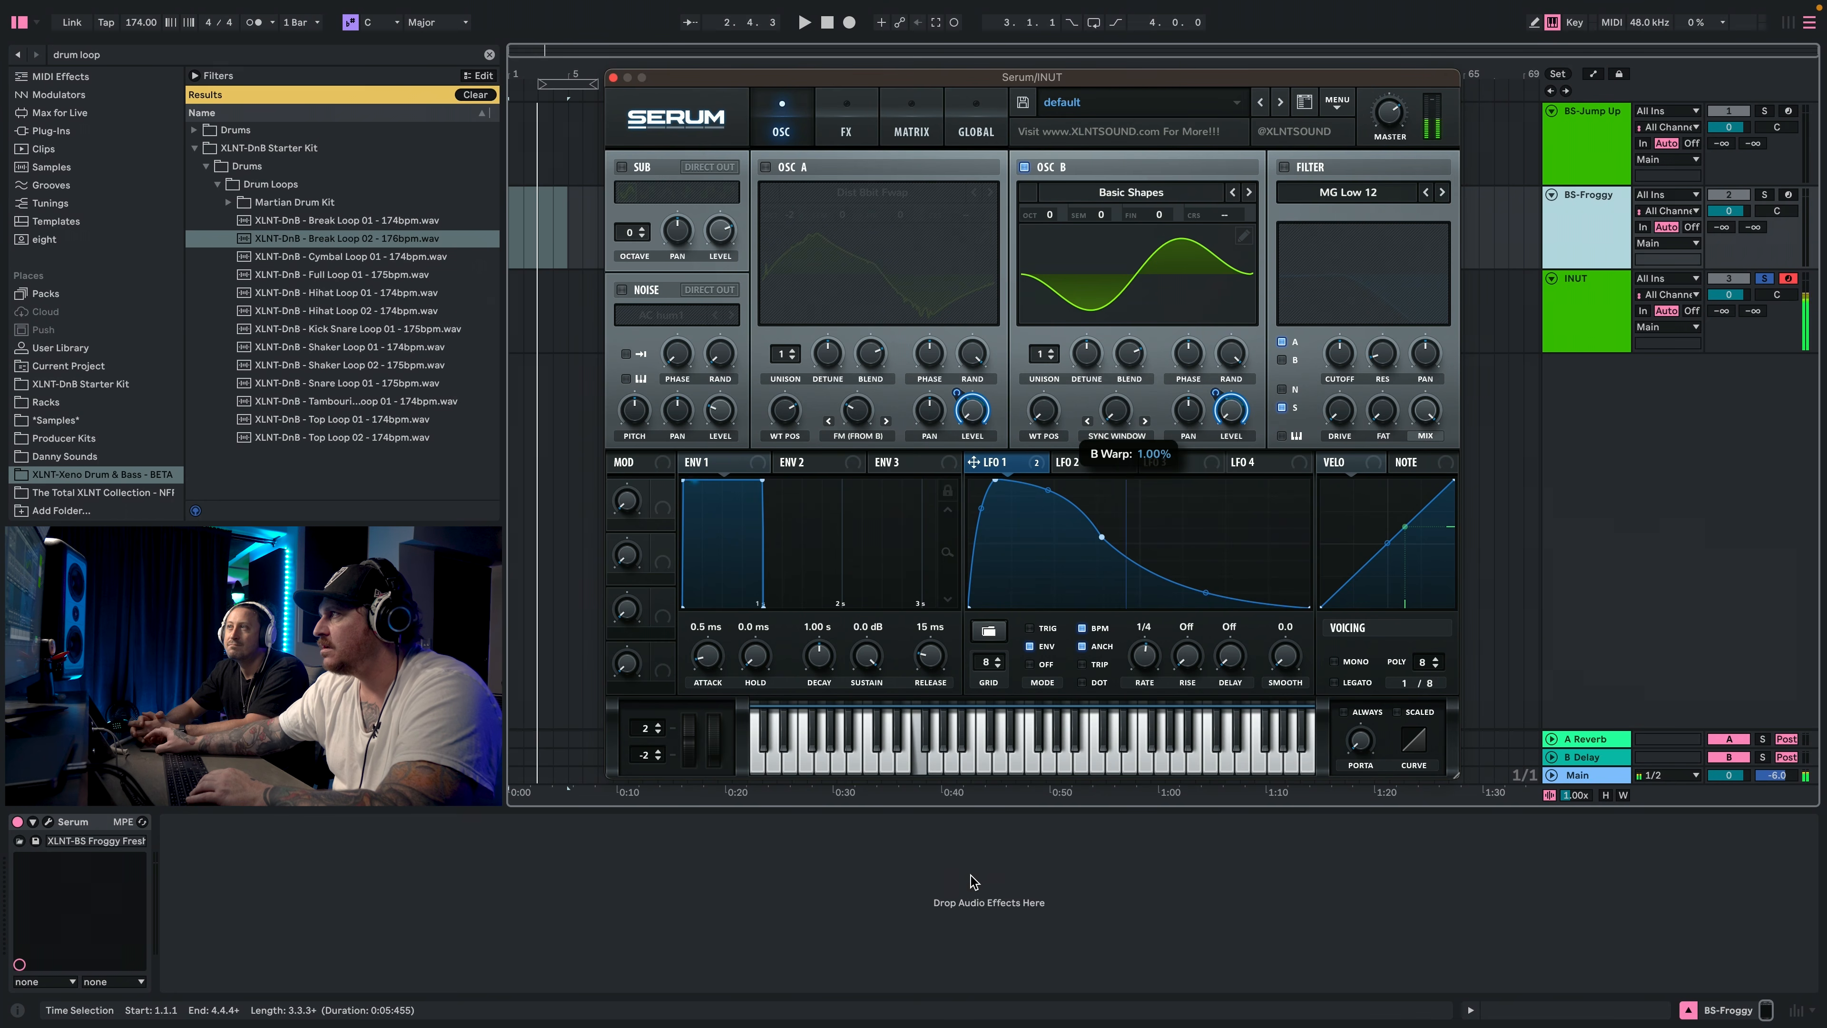
left_click_drag(1057, 215, 1057, 149)
left_click_drag(1074, 29, 1065, 202)
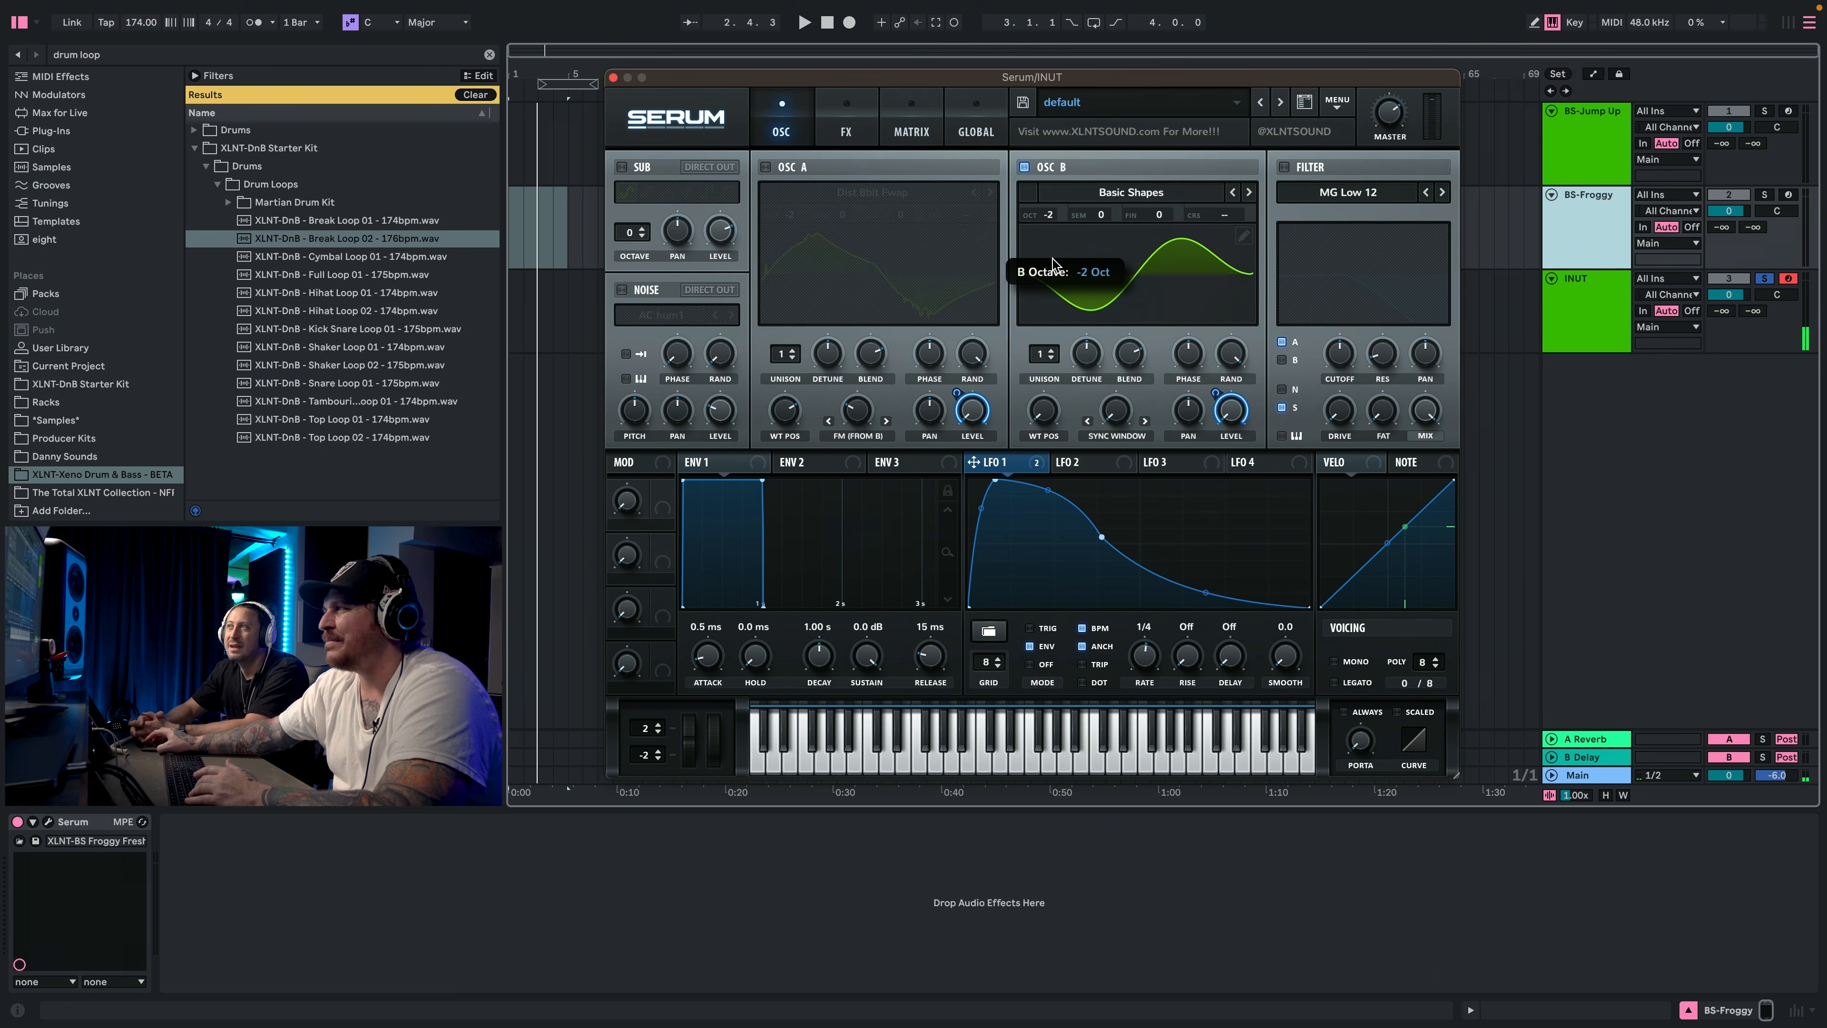
left_click_drag(1111, 415, 1115, 133)
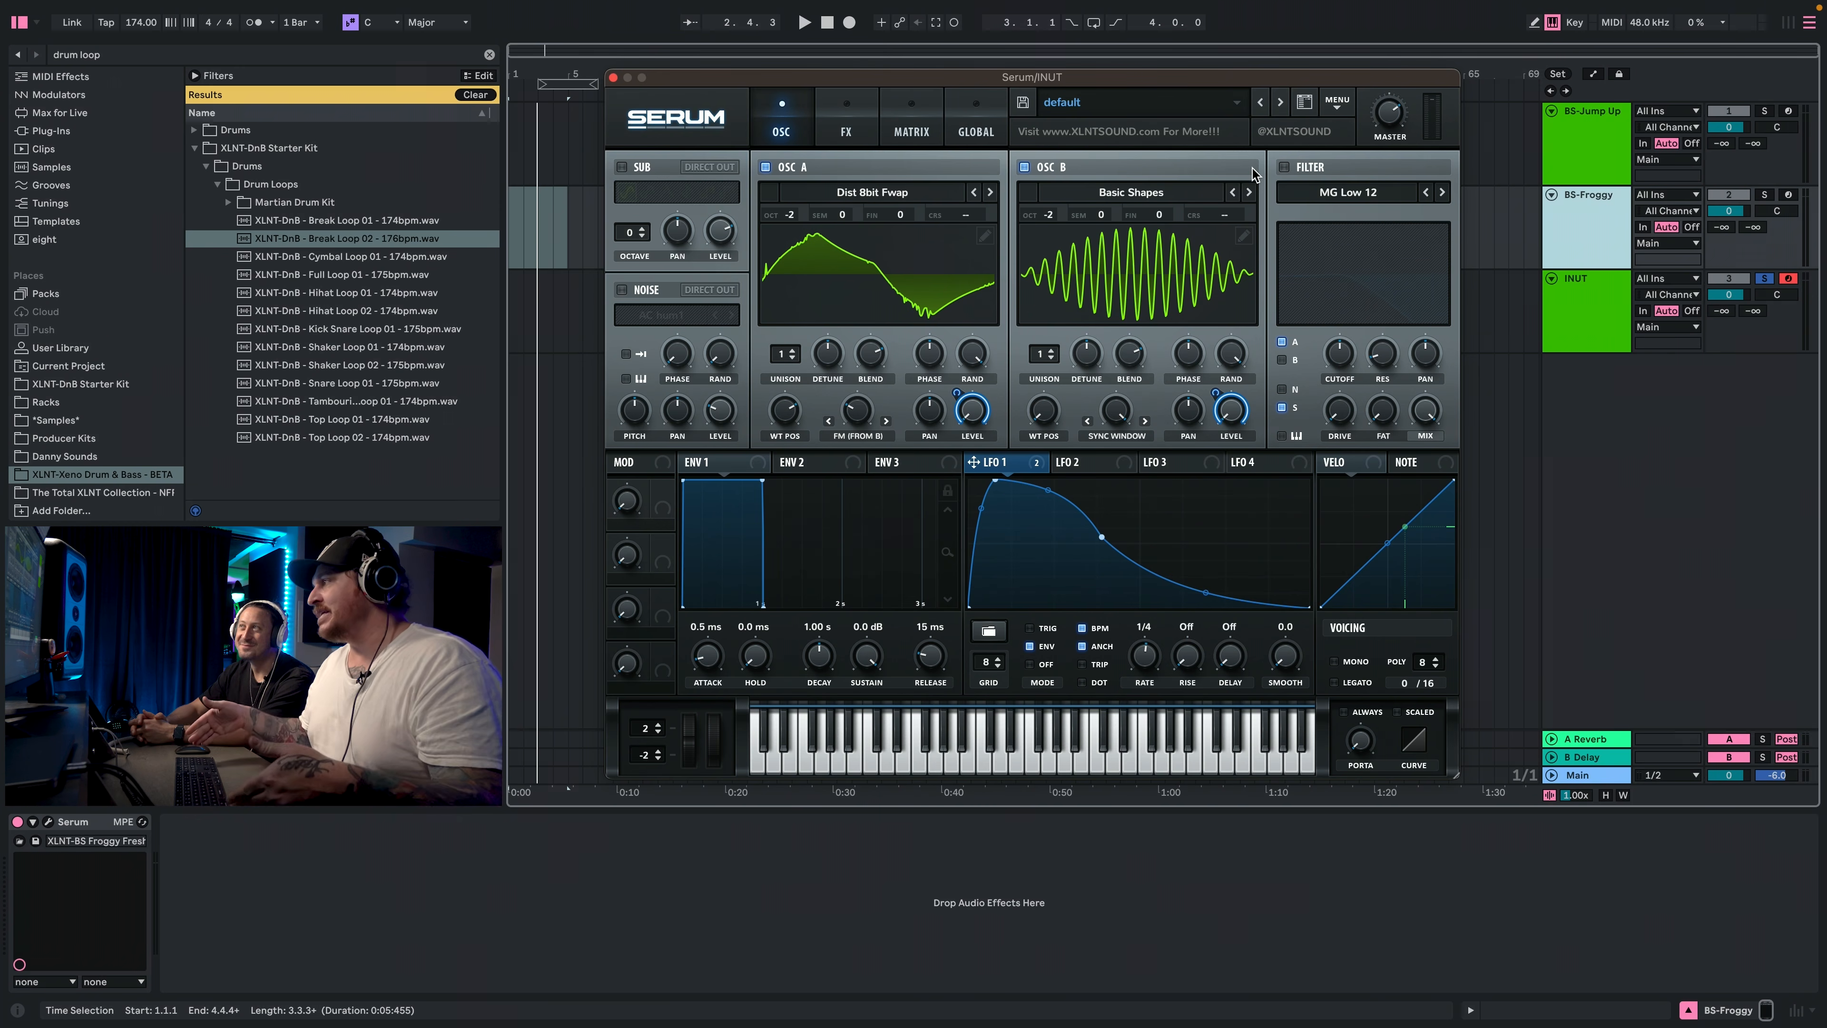
Enable the filter and set its type to the Phs 48+ phaser.
left_click(1284, 167)
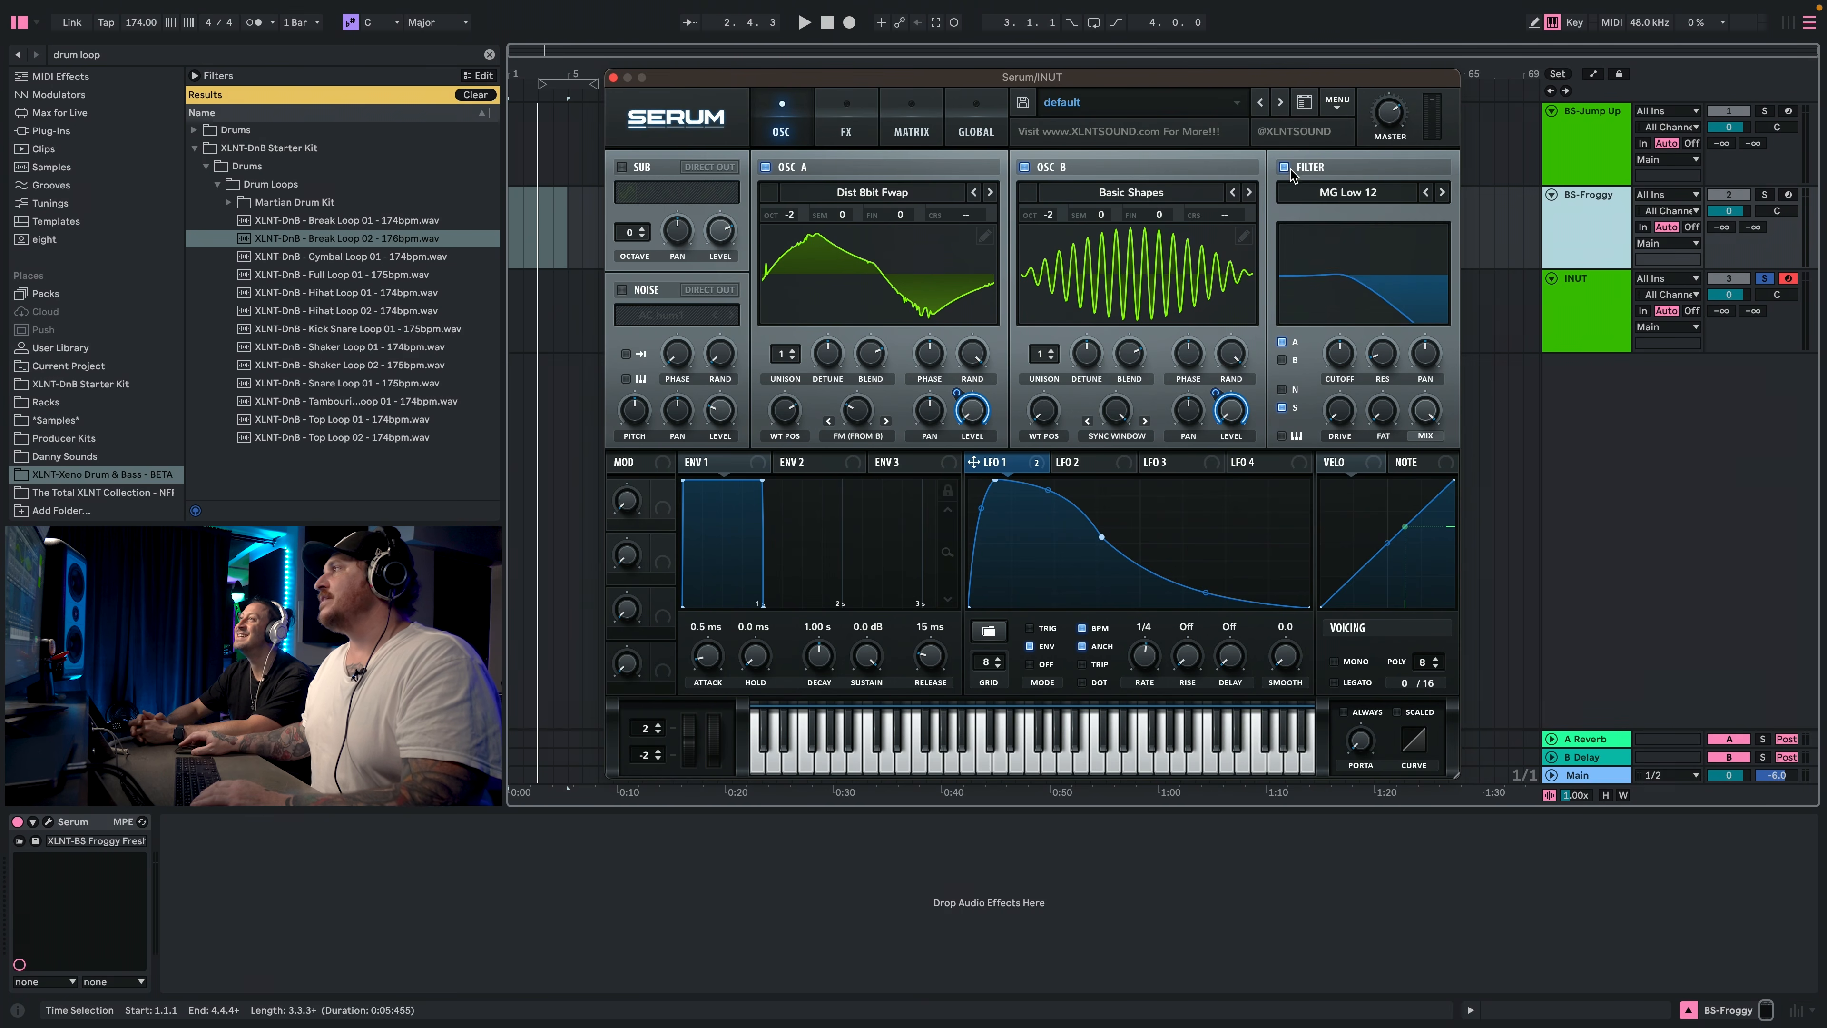
left_click(1314, 194)
mouse_move(1328, 258)
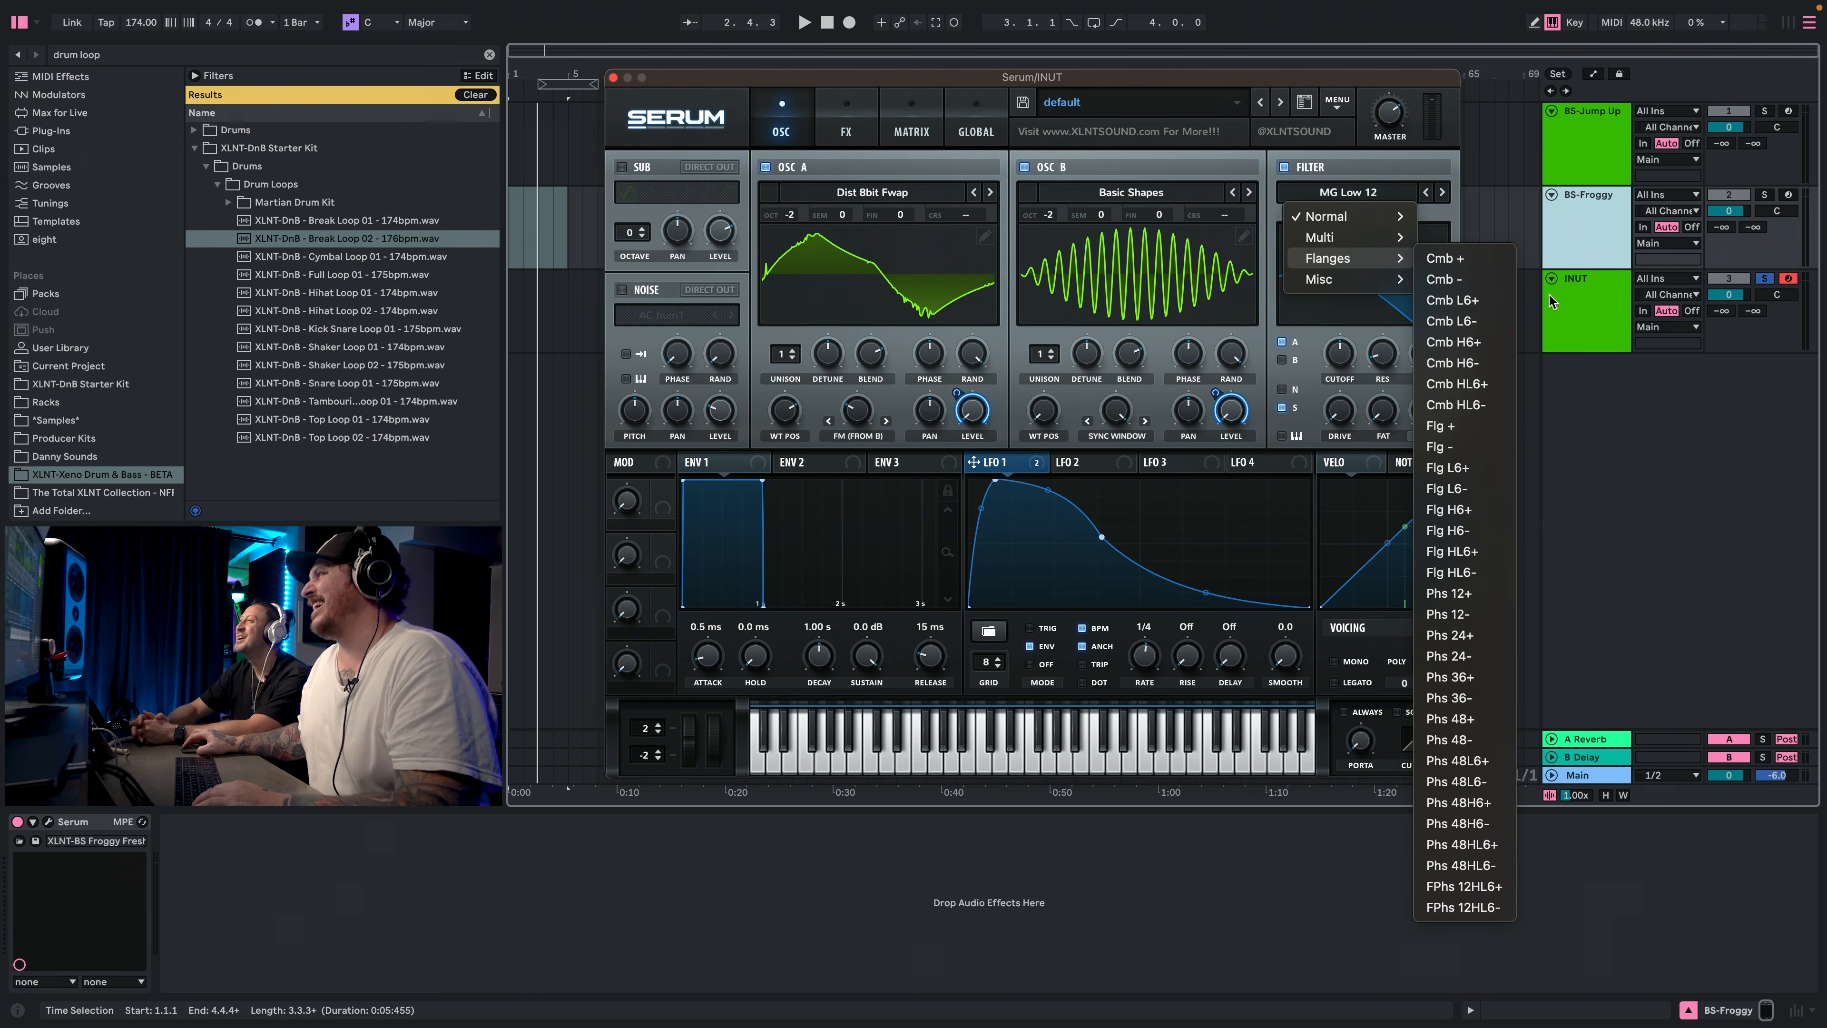
left_click(1441, 716)
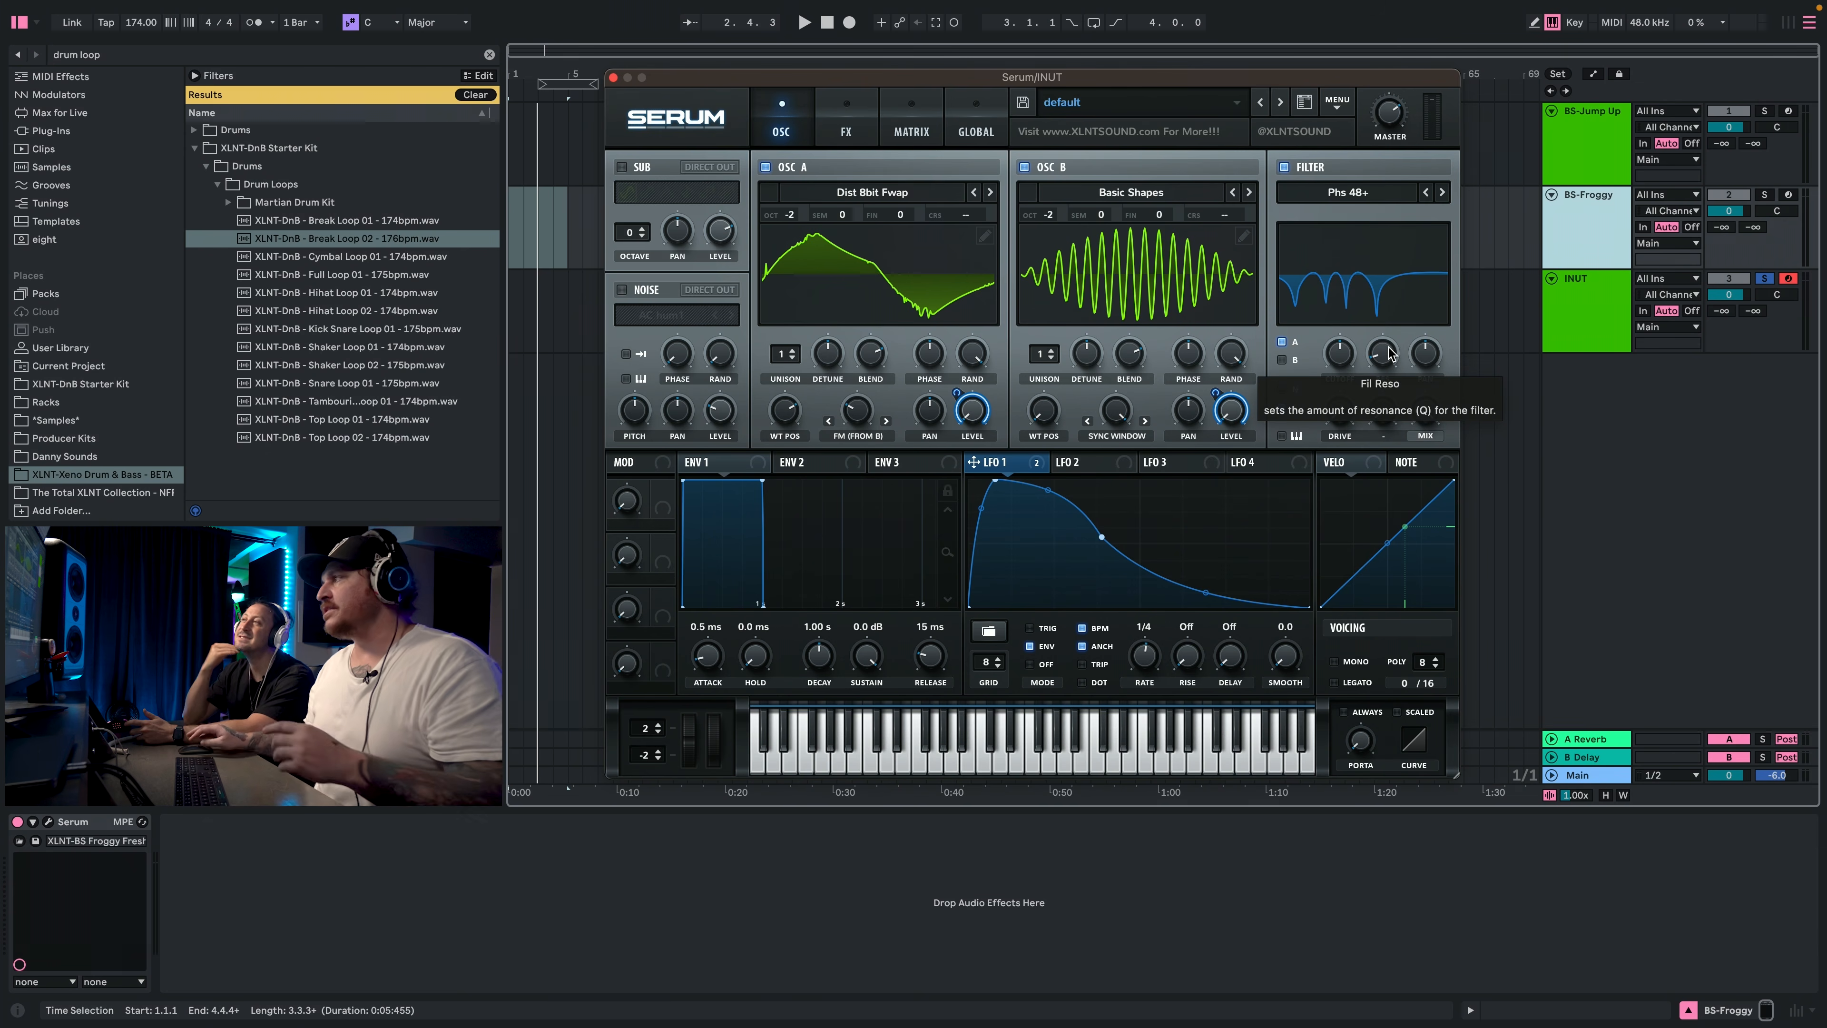
Route Osc B into the filter as well, raise the resonance close to 100% and sweep the cutoff.
left_click_drag(1390, 353, 1434, 163)
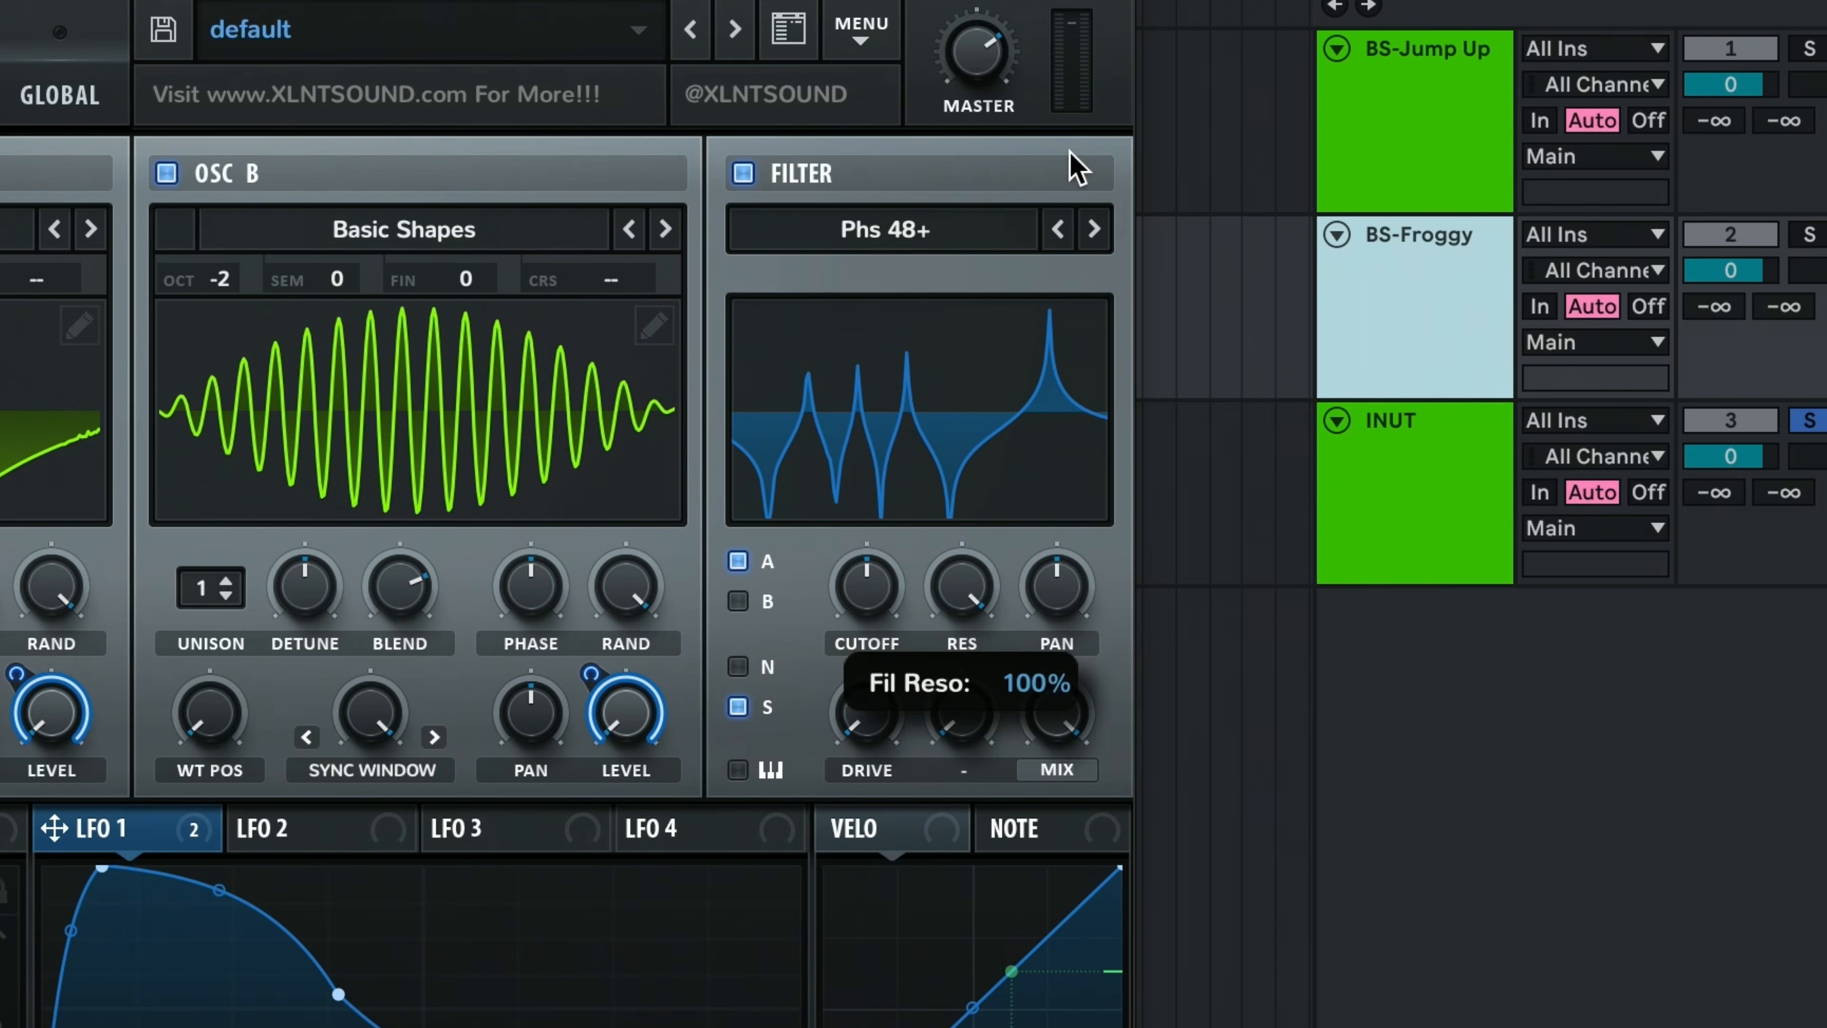
left_click_drag(1000, 575, 969, 604)
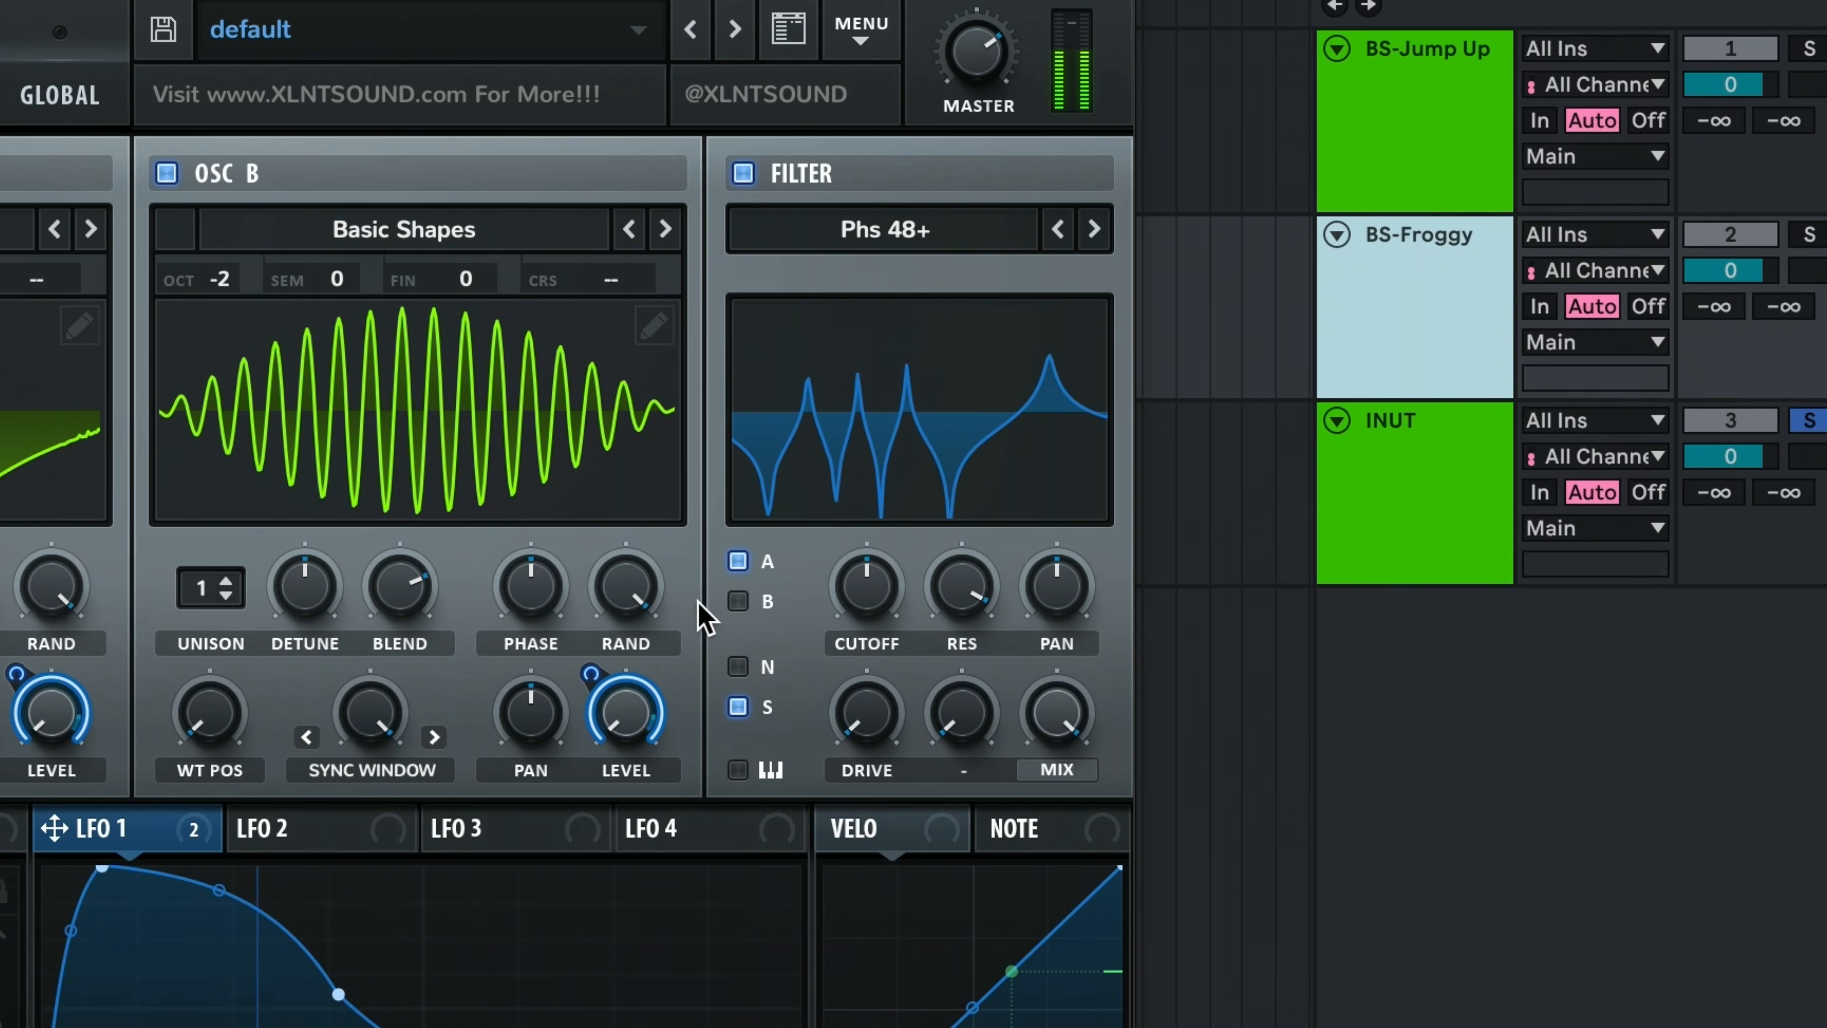
left_click(737, 601)
left_click_drag(861, 596, 947, 493)
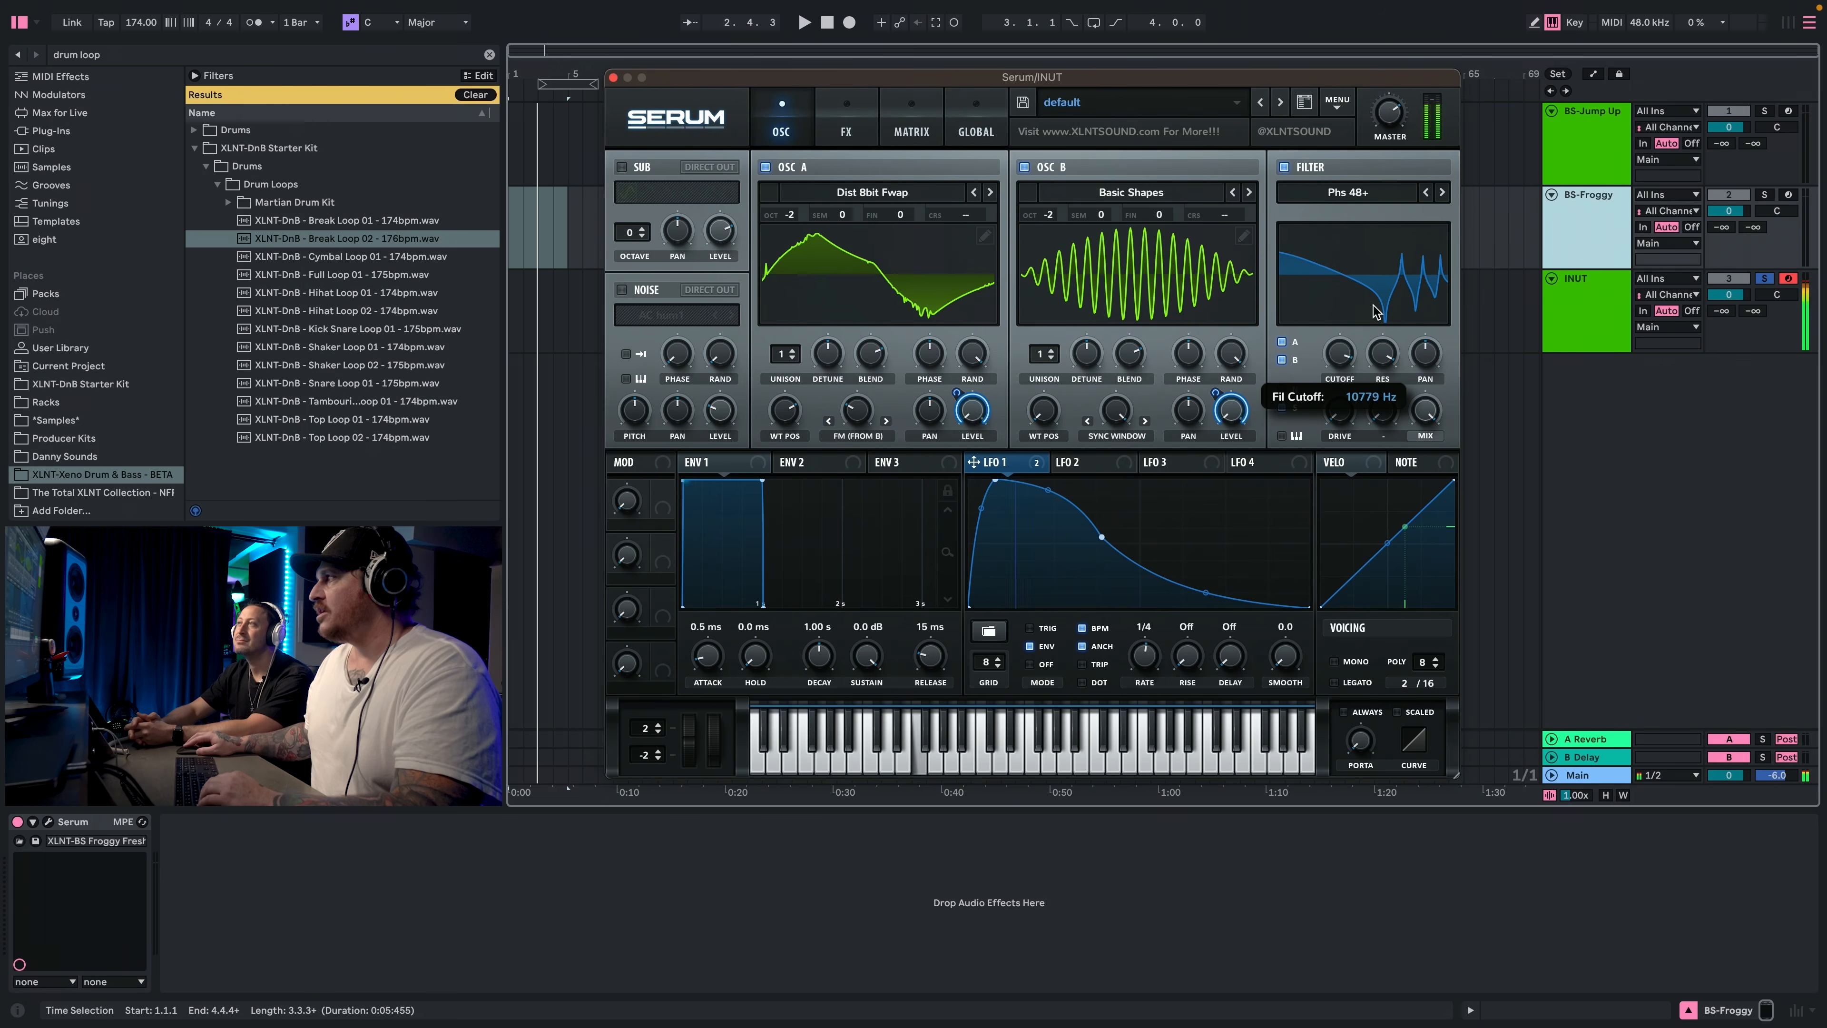
mouse_move(1373, 306)
left_mouse_down()
mouse_move(1363, 324)
mouse_move(1363, 305)
left_mouse_up()
Rebalance the filter's resonance and cutoff, set its mix to about 74% and audition the result with repeated notes.
left_click_drag(1425, 410, 1420, 472)
mouse_move(1382, 360)
left_click_drag(1381, 359, 1340, 413)
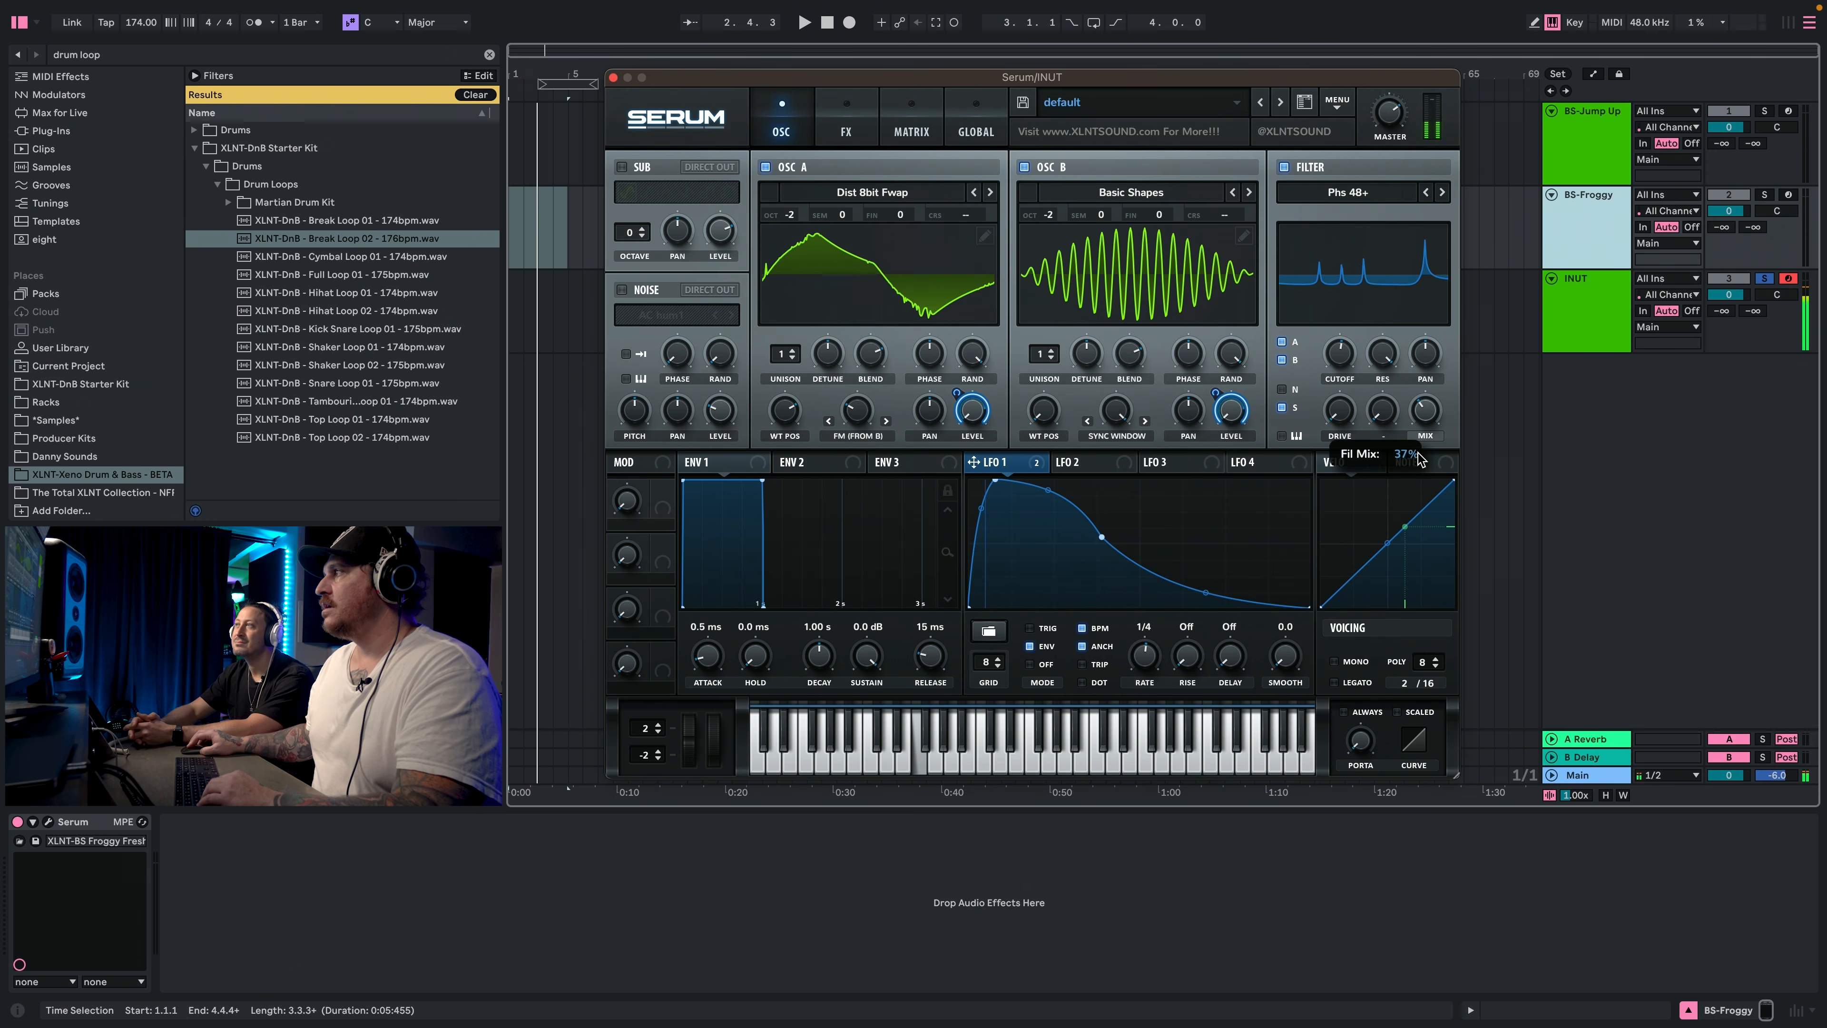
left_click_drag(1341, 350, 1344, 346)
key("d")
left_click_drag(1427, 406, 1342, 374)
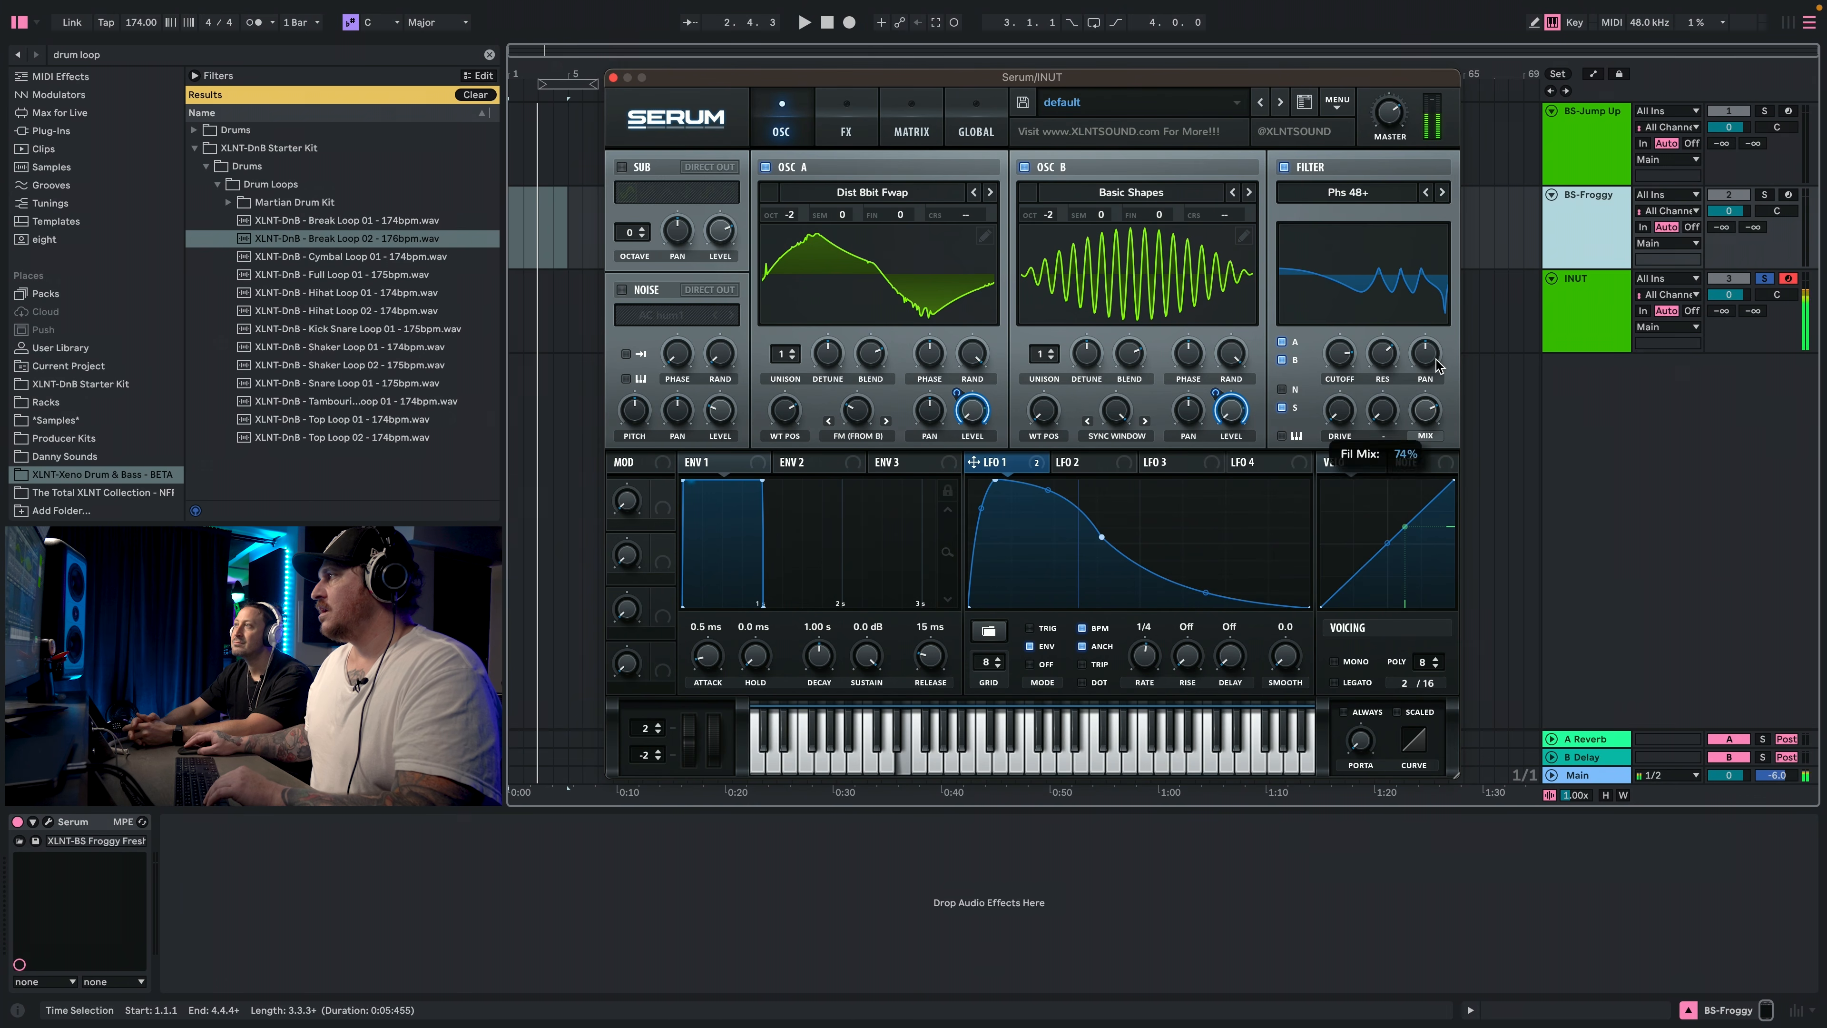
key("d")
key("d")
key("d")
key("d")
key("d")
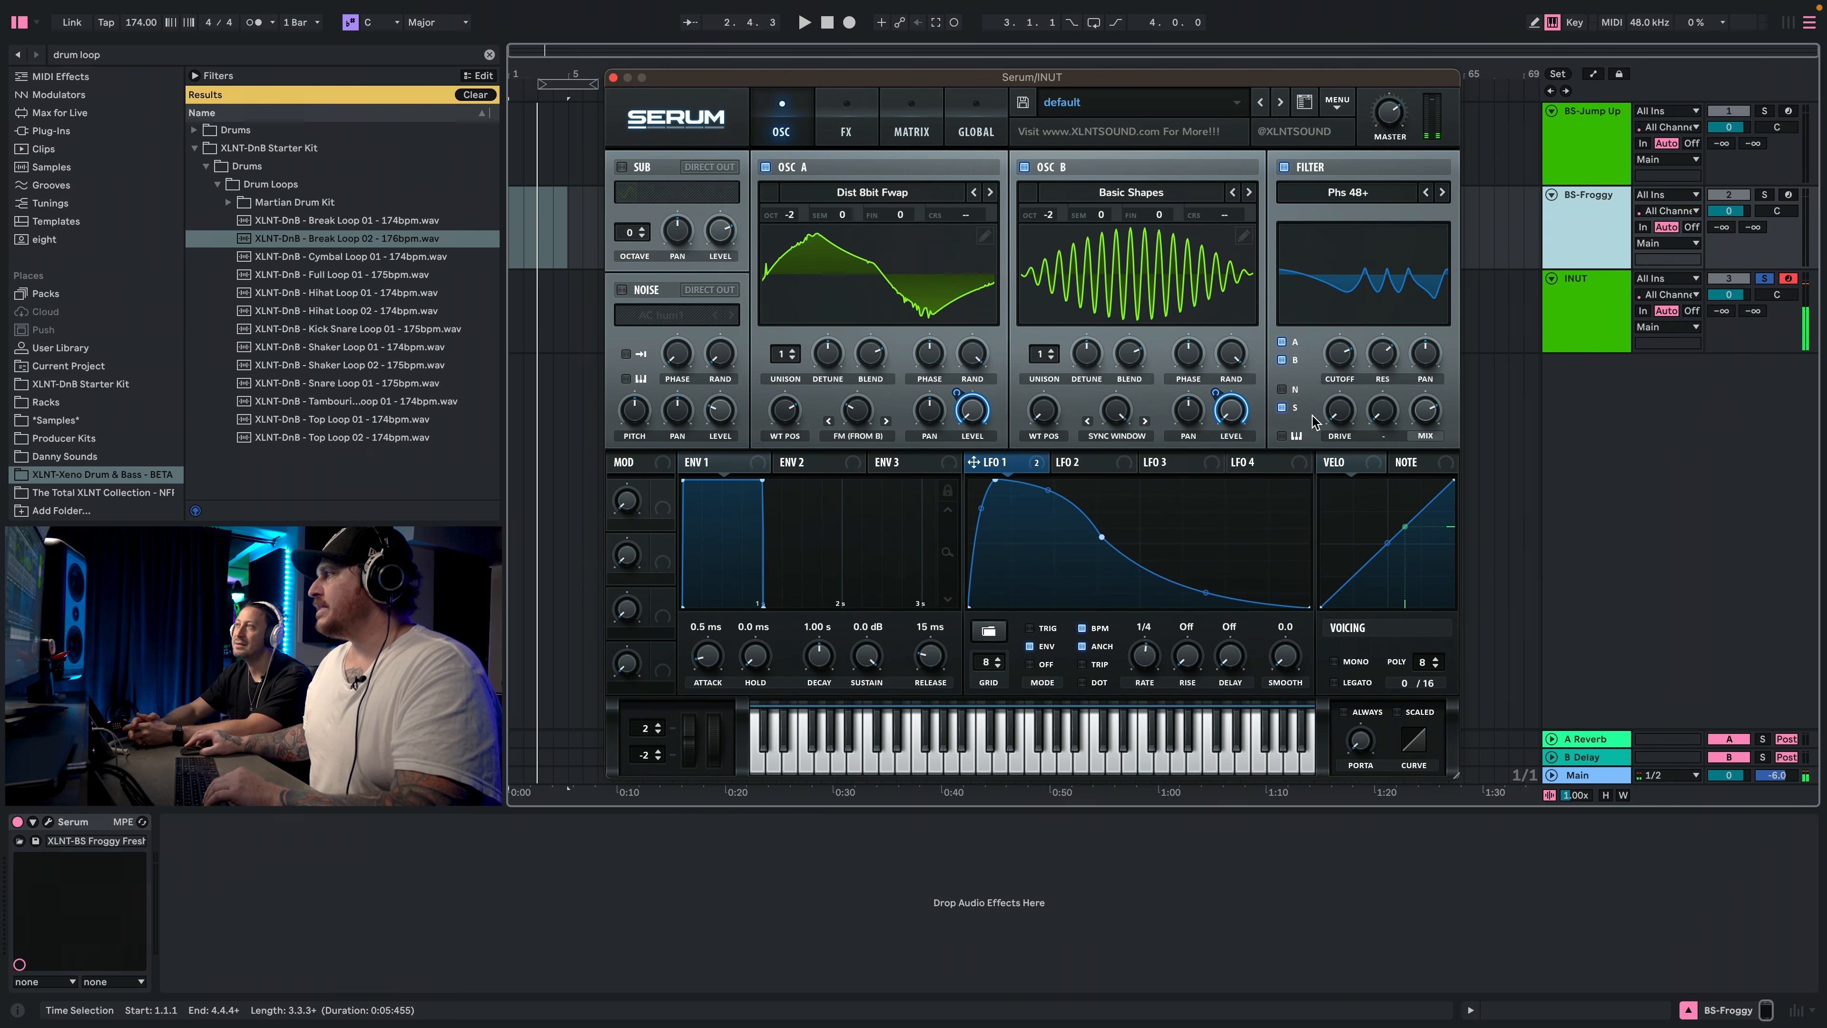
Reshape LFO 2 into a linear rise over the first half that holds at maximum to the end.
left_click(1113, 467)
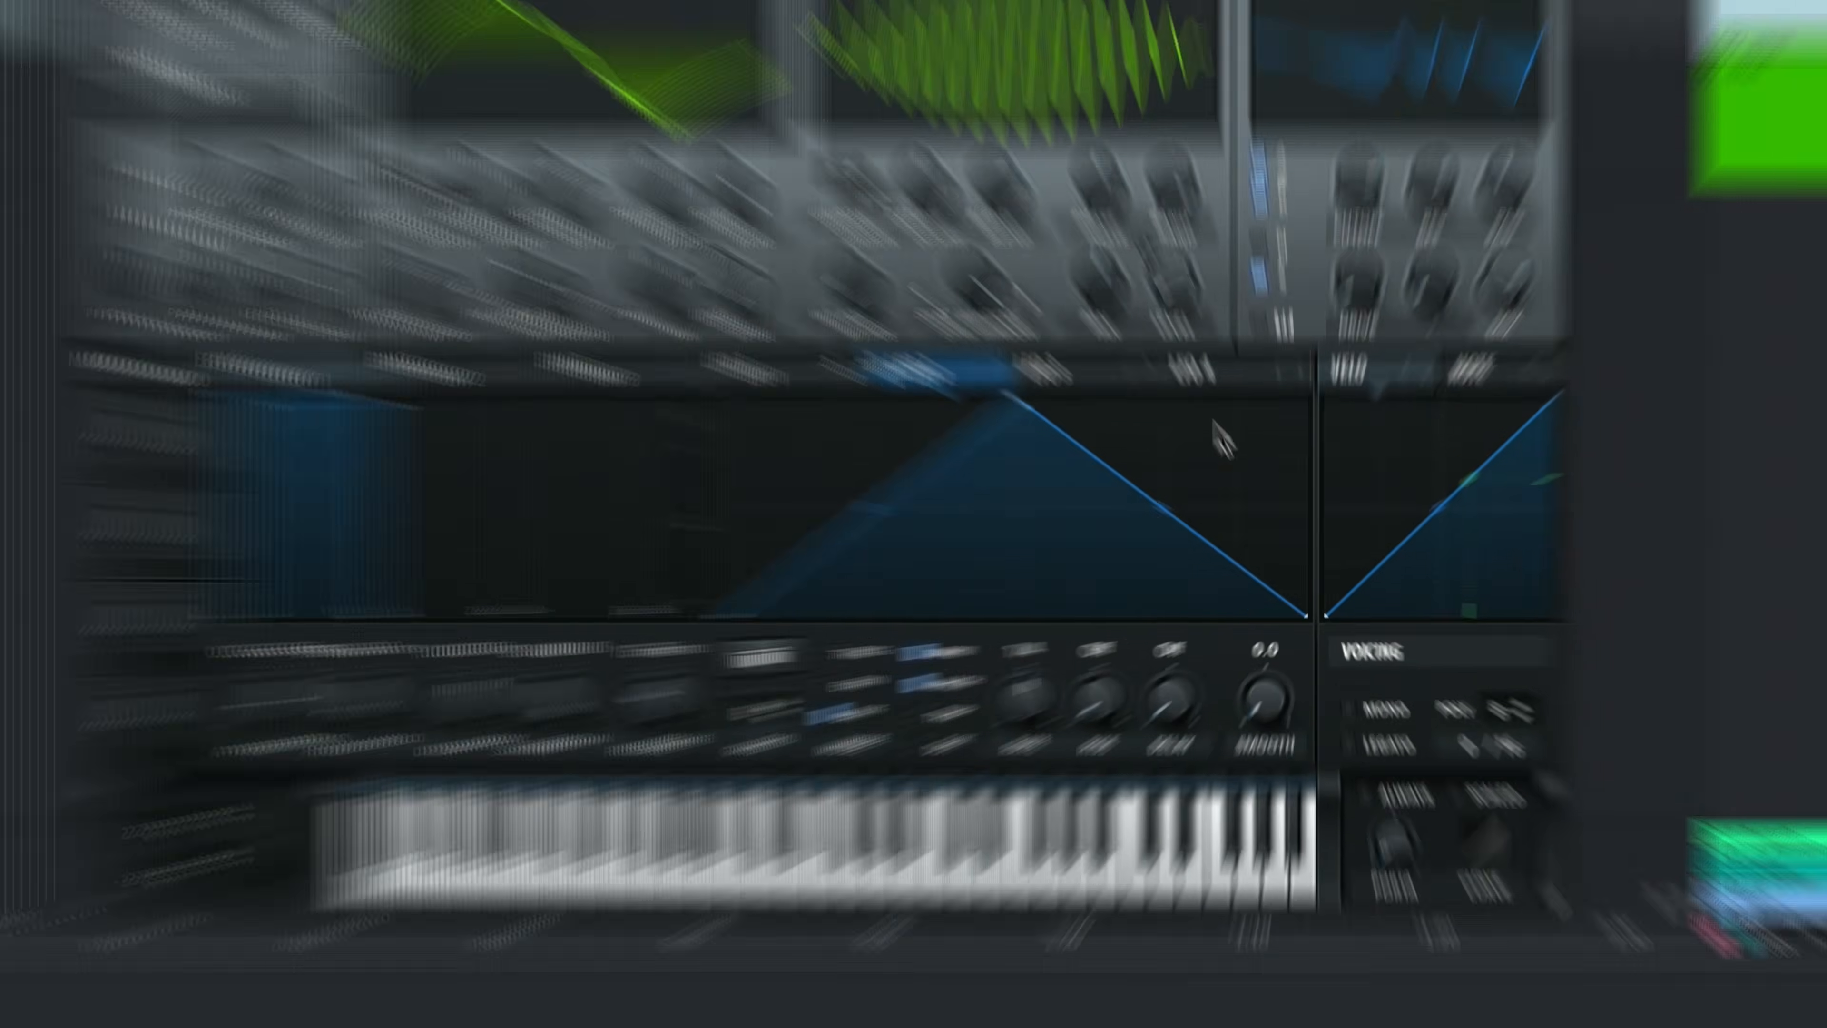
double_click(1267, 494)
left_click_drag(1267, 494, 1303, 434)
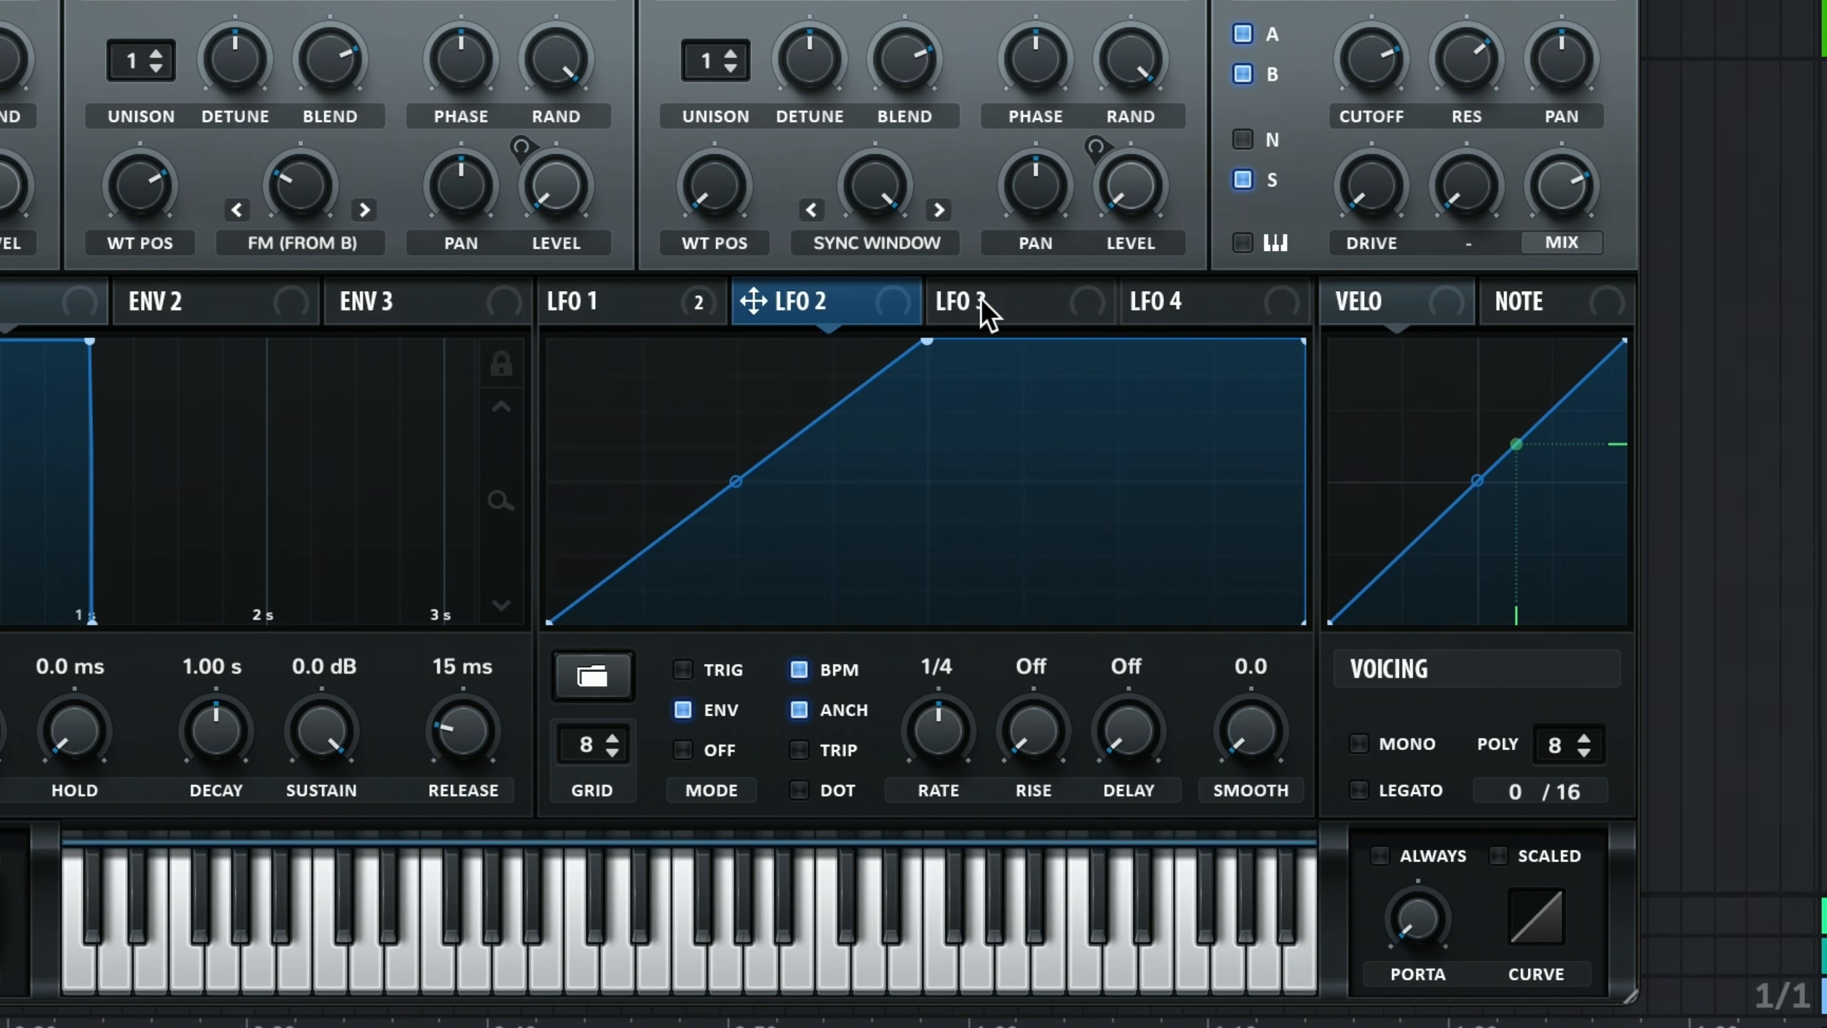
Lower the filter cutoff slightly, assign LFO 2 to modulate it and audition the movement.
left_click_drag(1400, 70, 1389, 88)
left_click_drag(753, 300, 1371, 59)
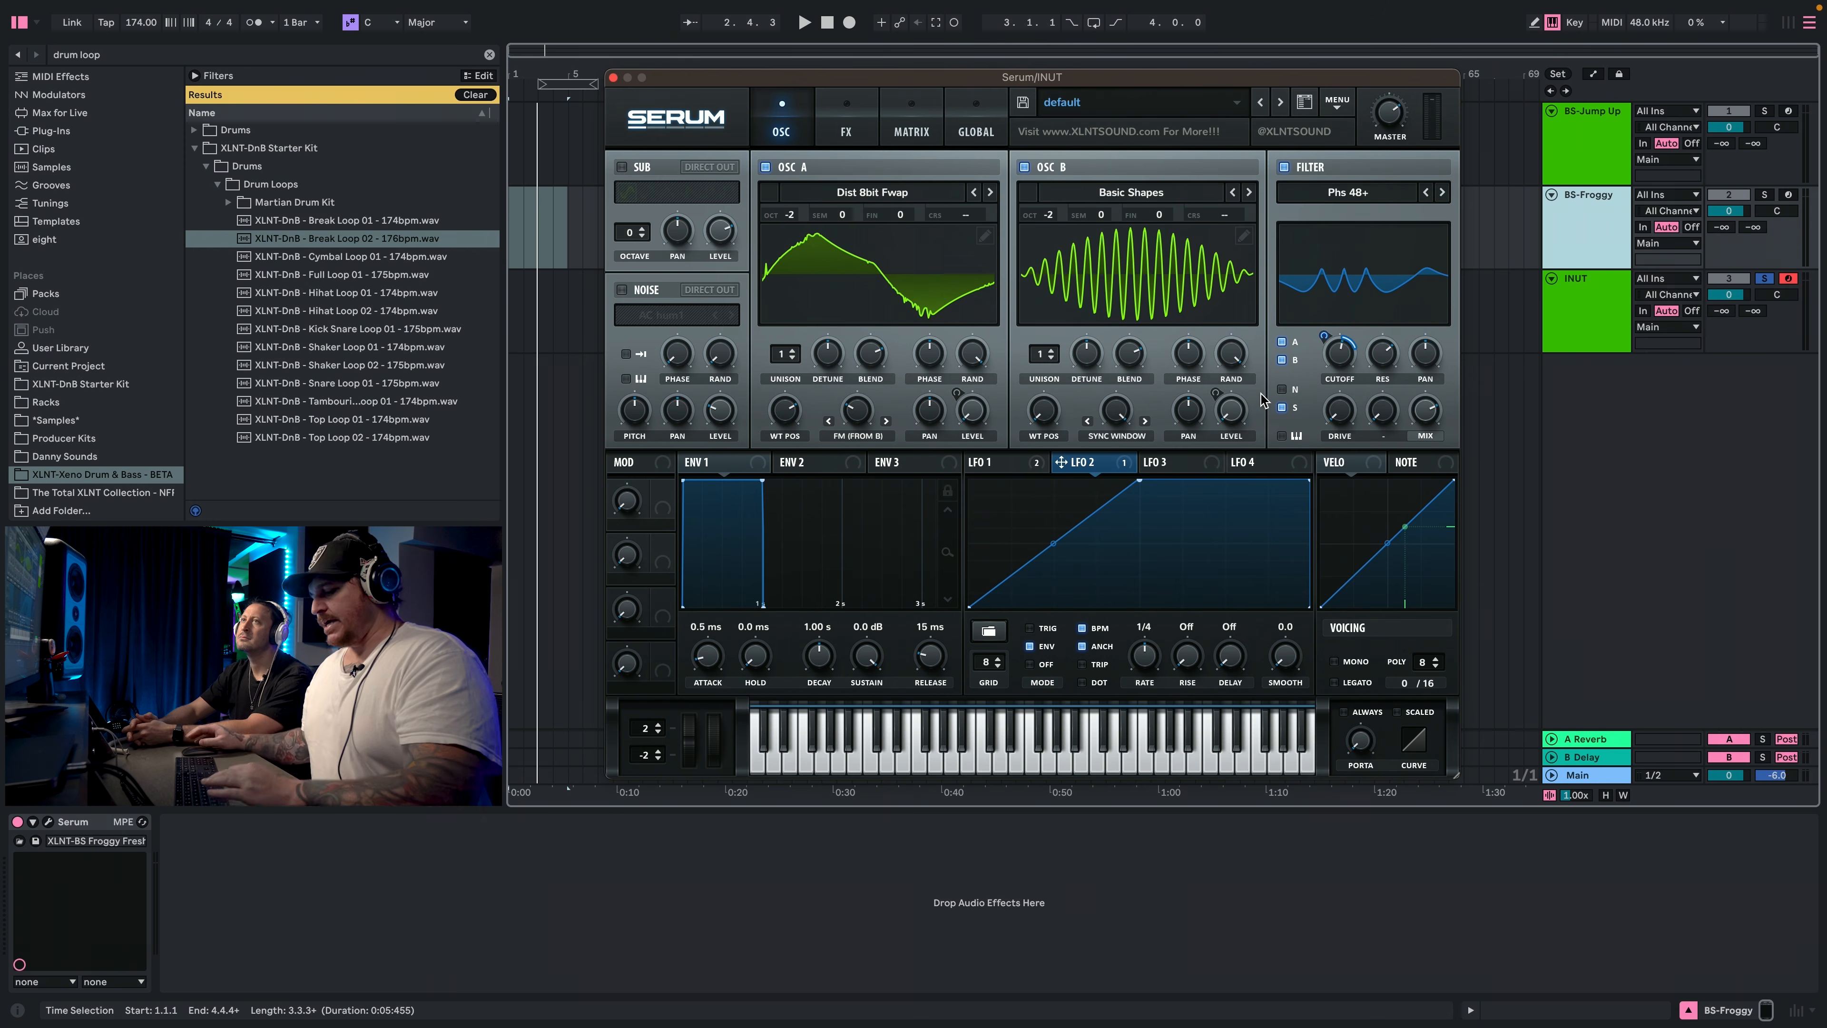
key("d")
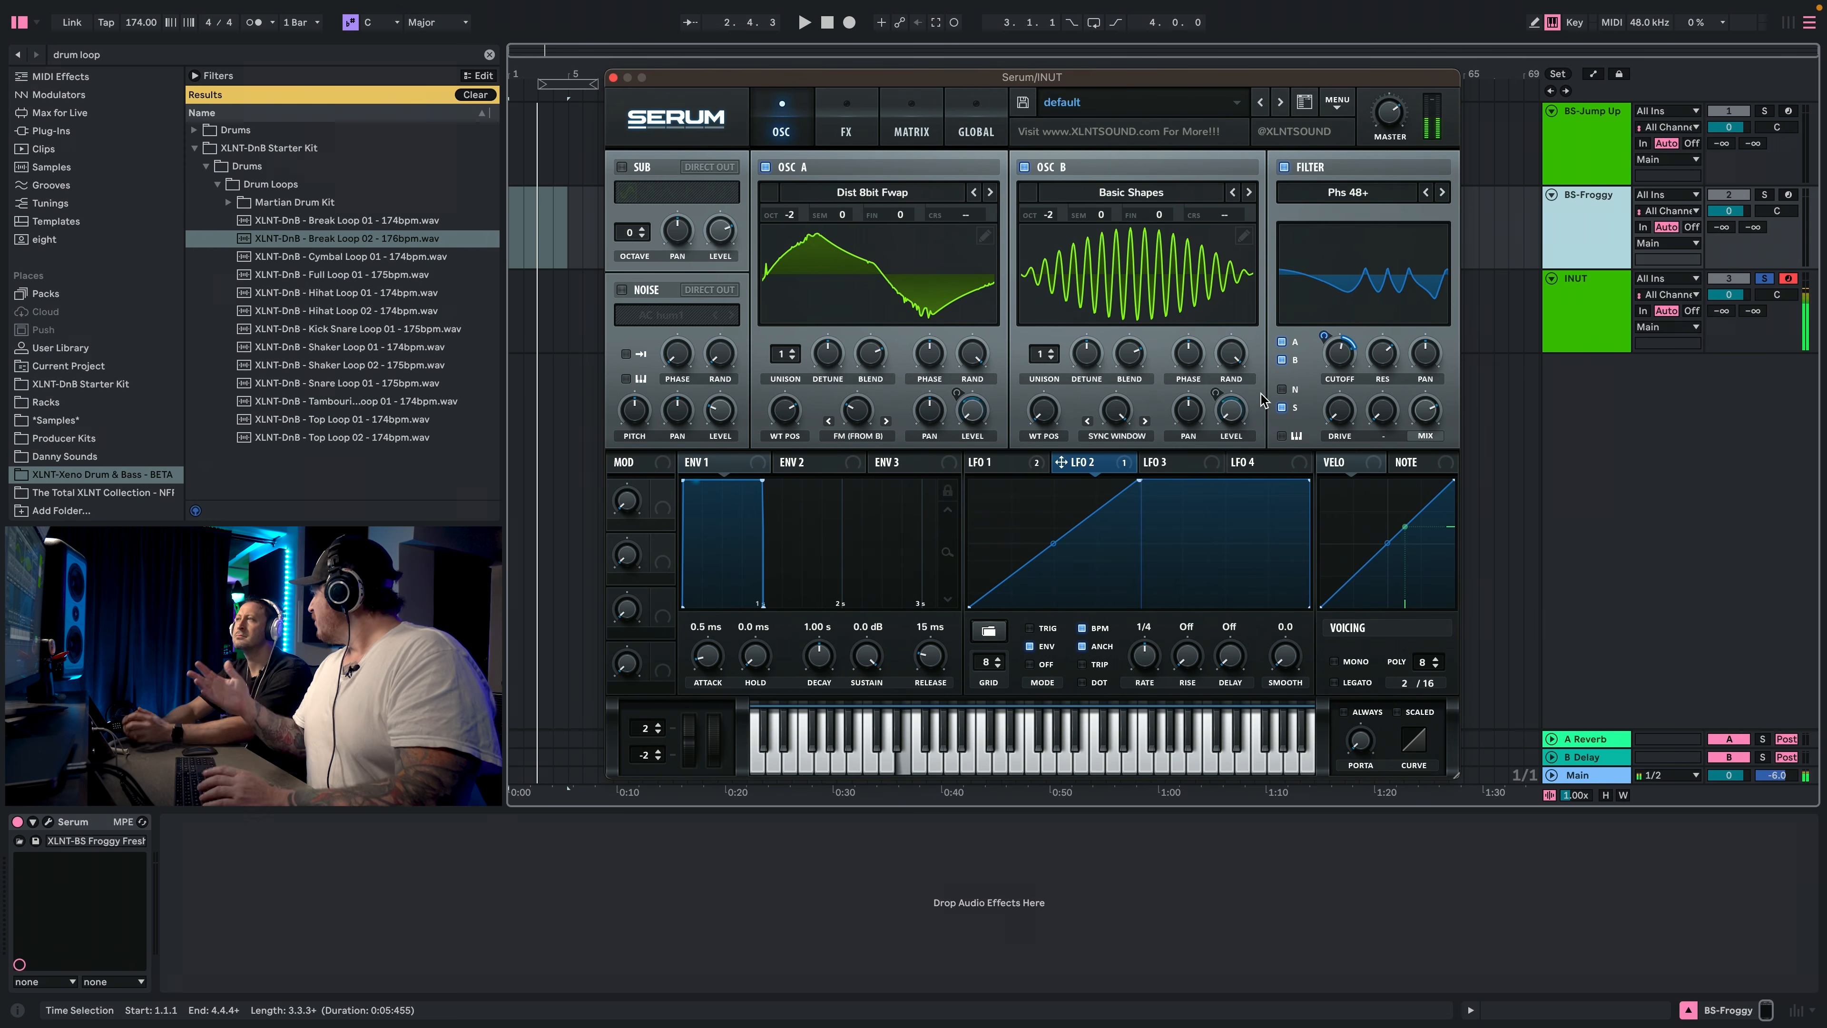
key("d")
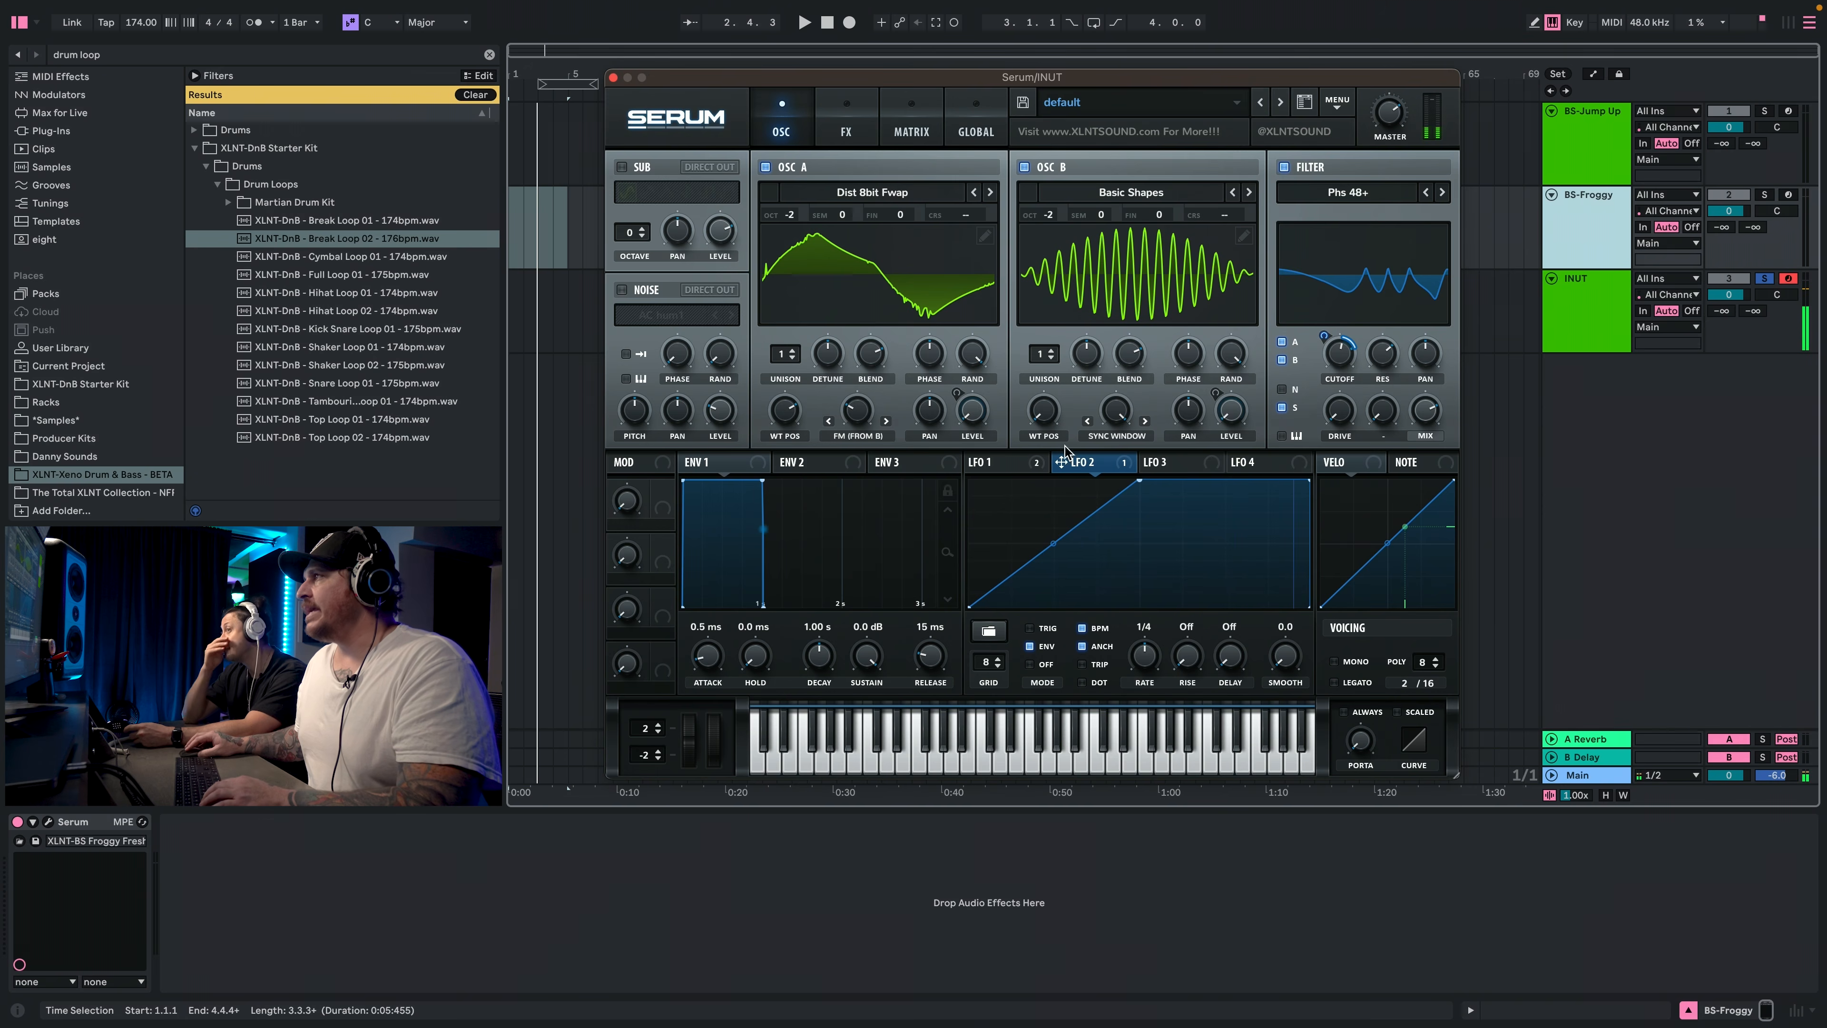
Enable a Tube distortion with LFO 1 modulating its Drive by about 32, and raise the master volume to 100%.
left_click(856, 130)
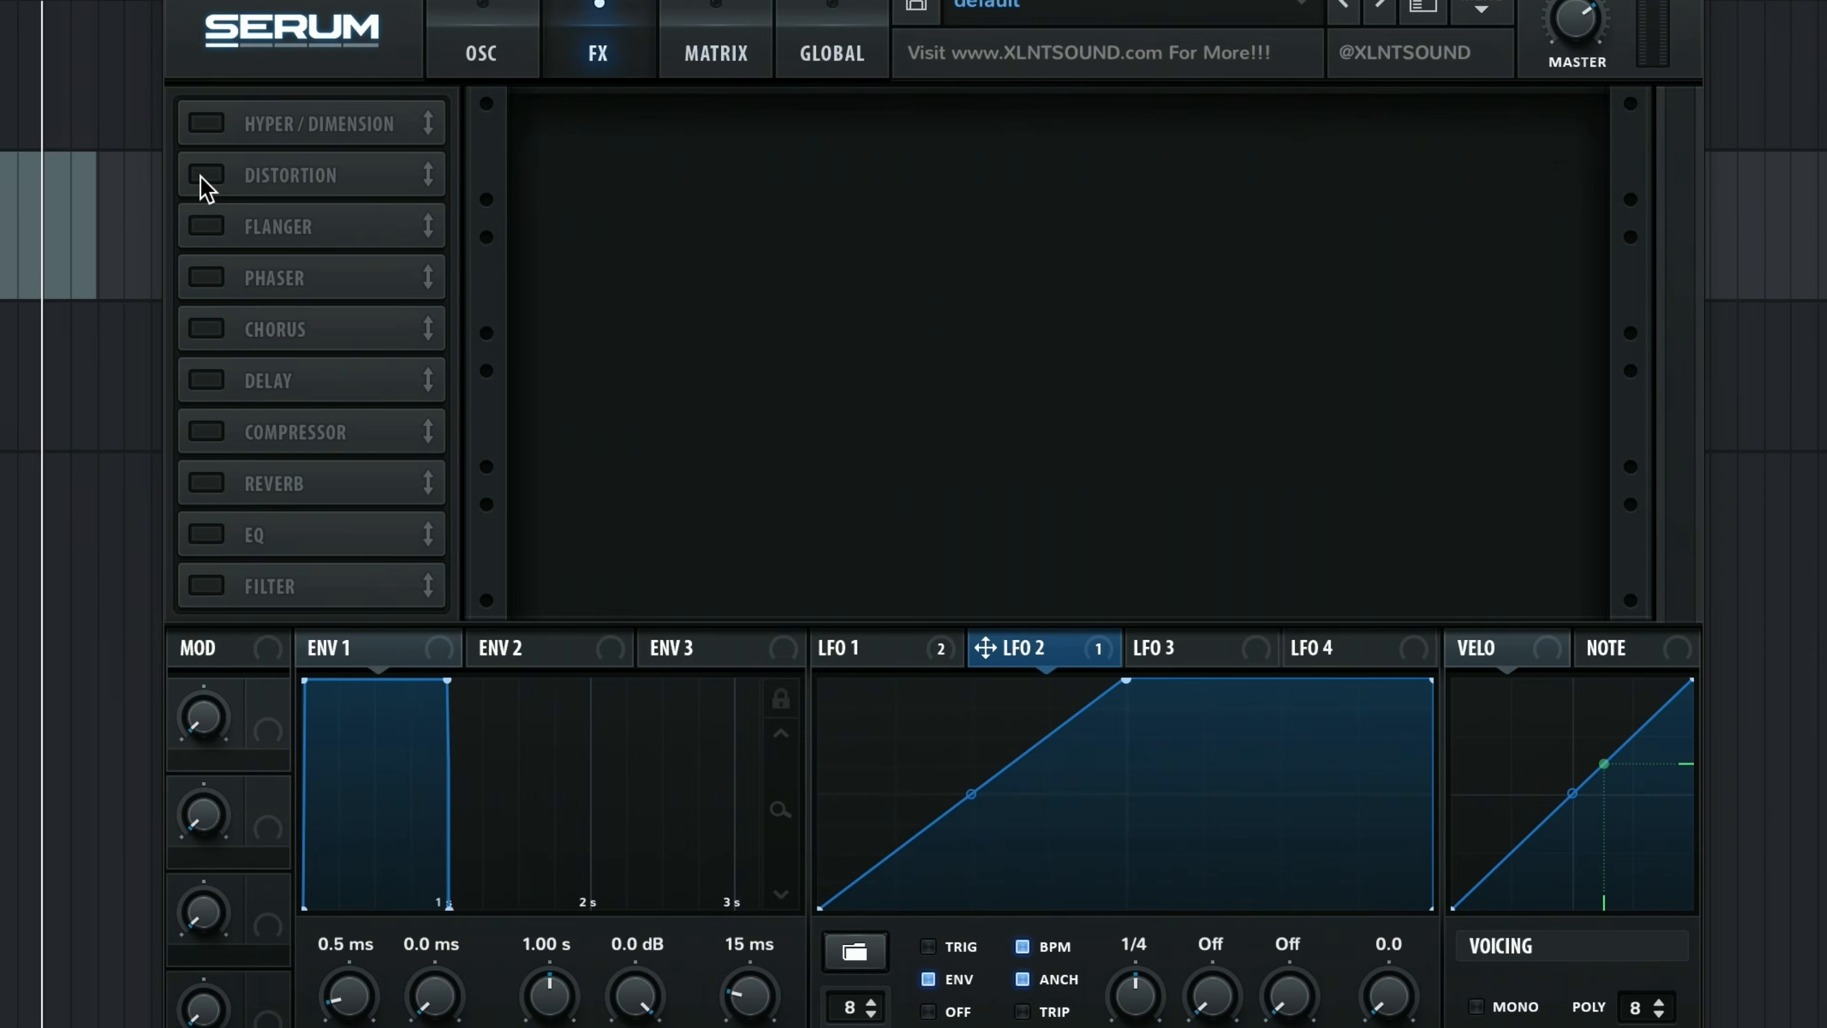
left_click(628, 199)
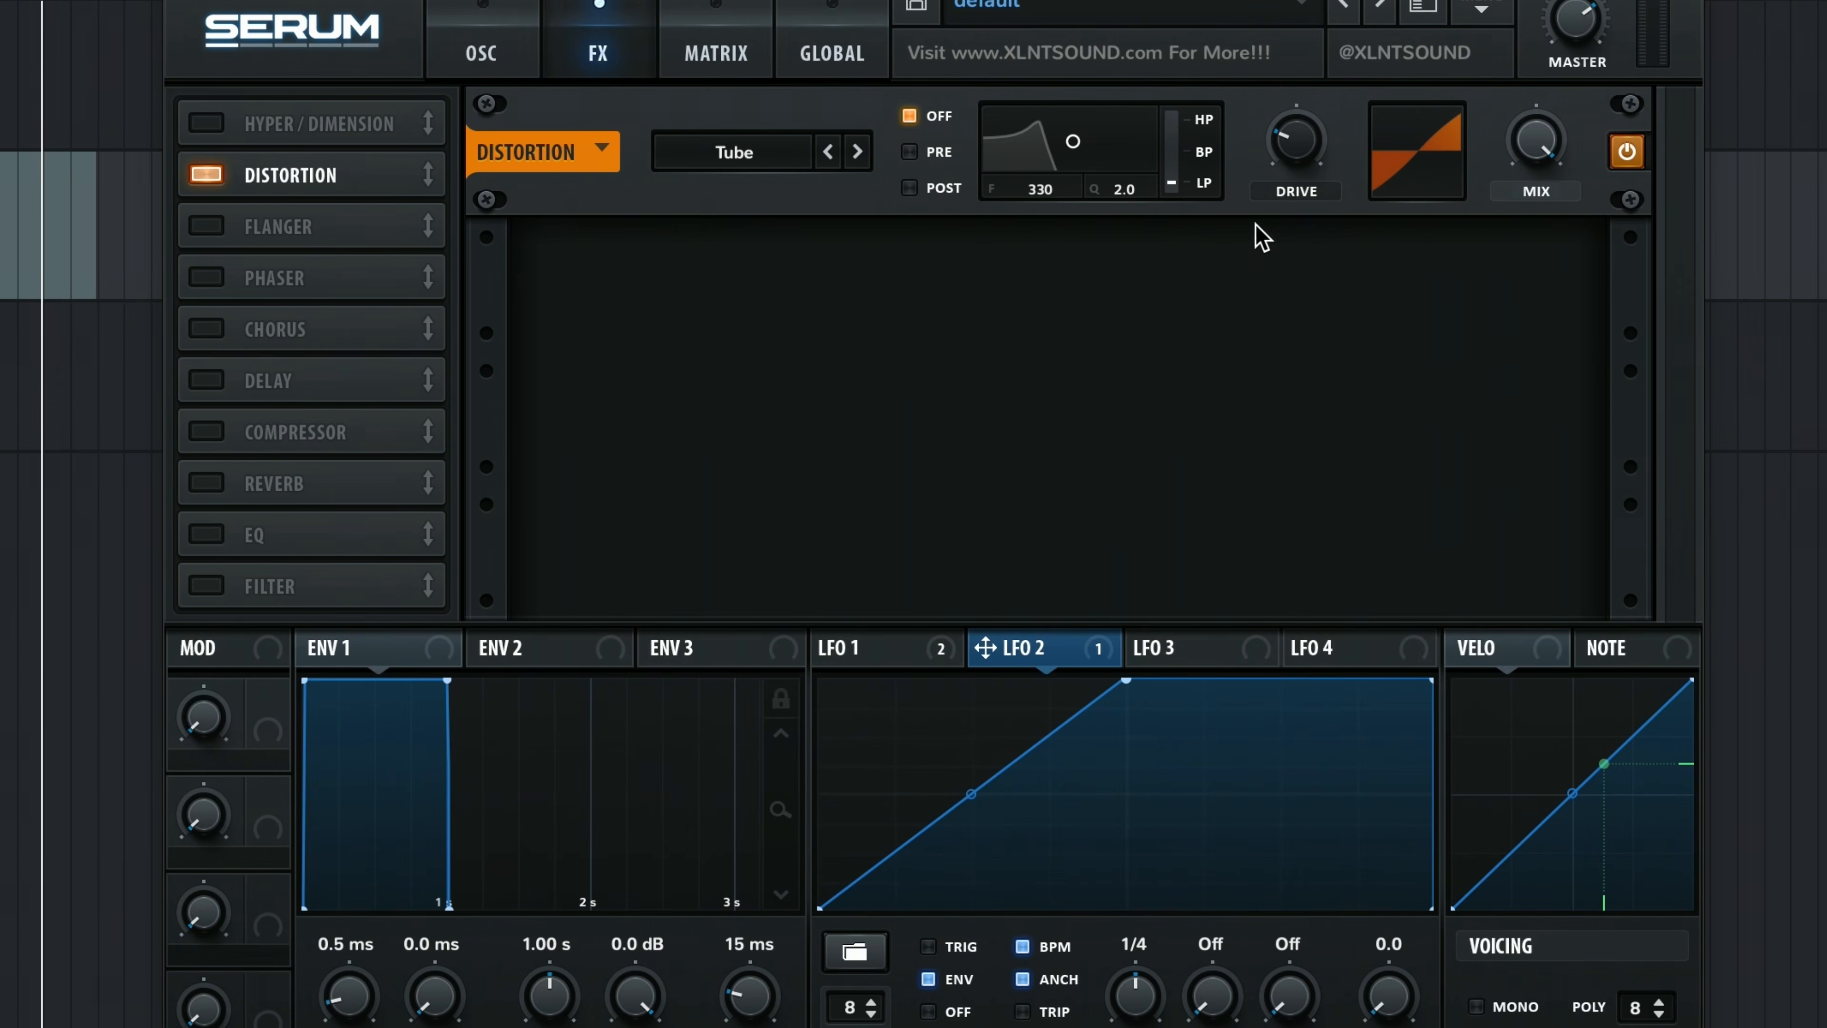
left_click(851, 658)
left_click_drag(850, 659, 1260, 194)
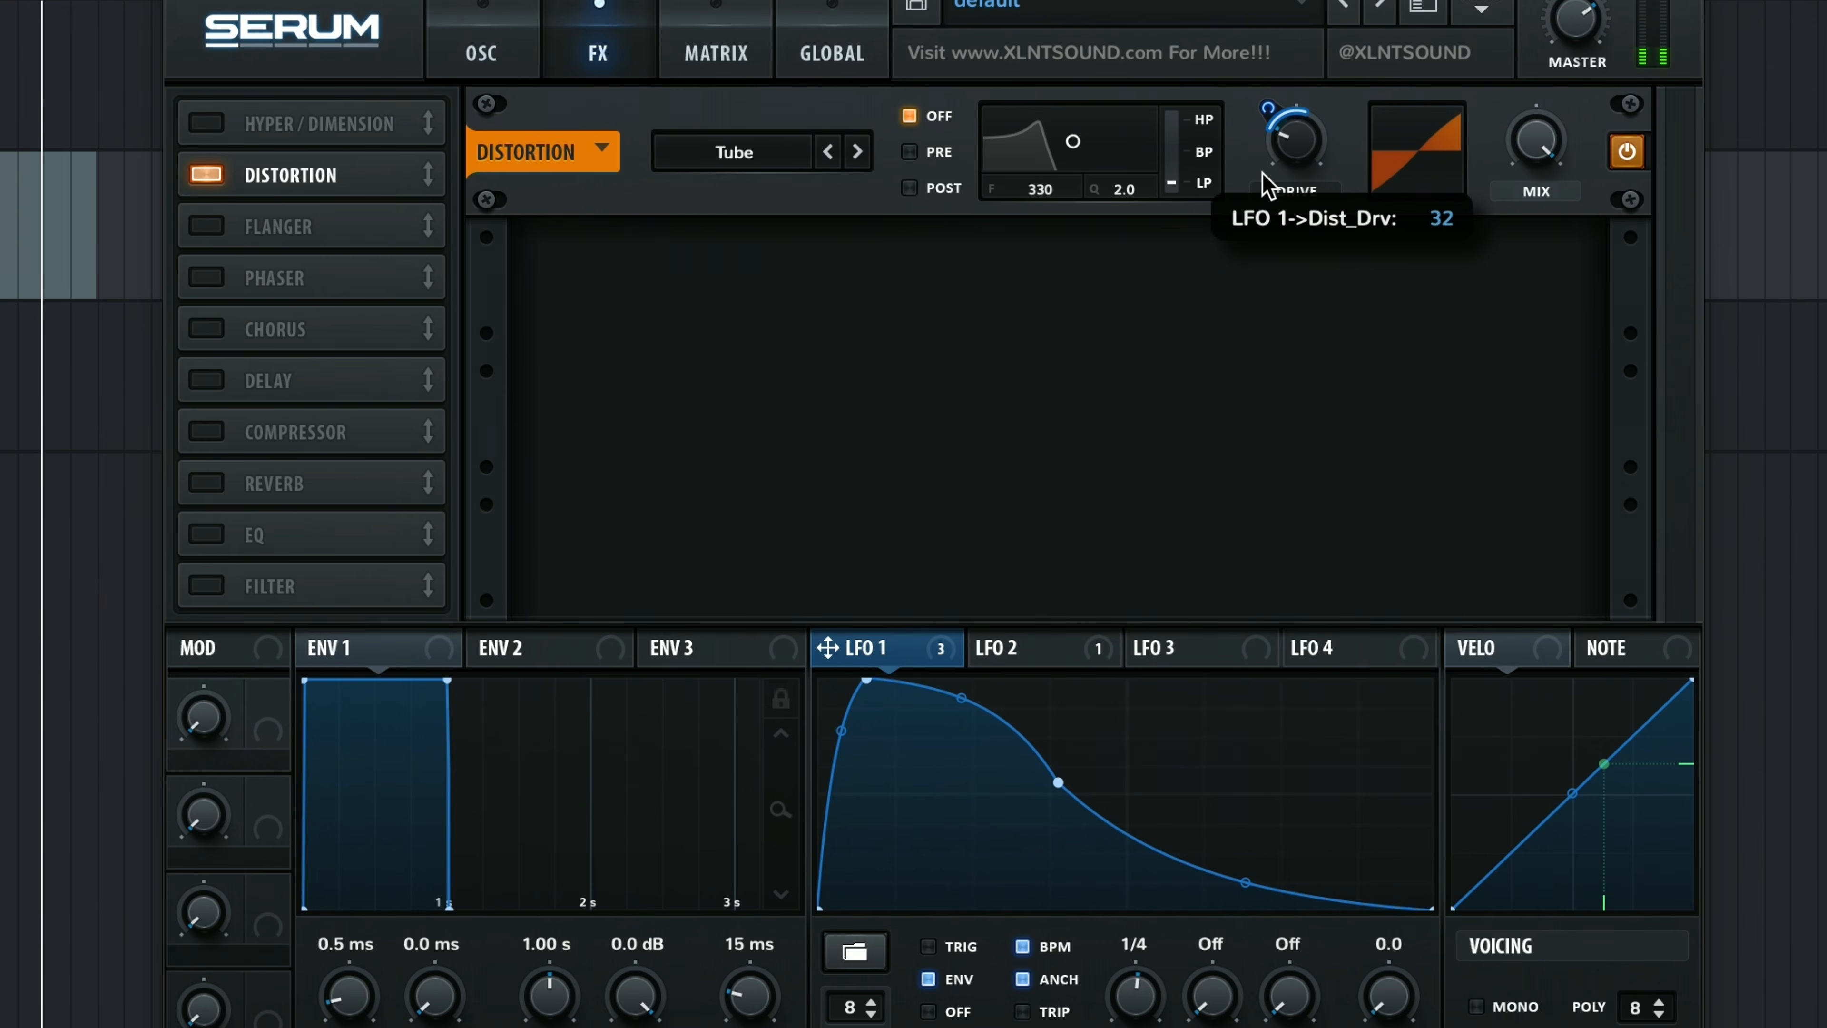
left_click_drag(1546, 28, 1546, 0)
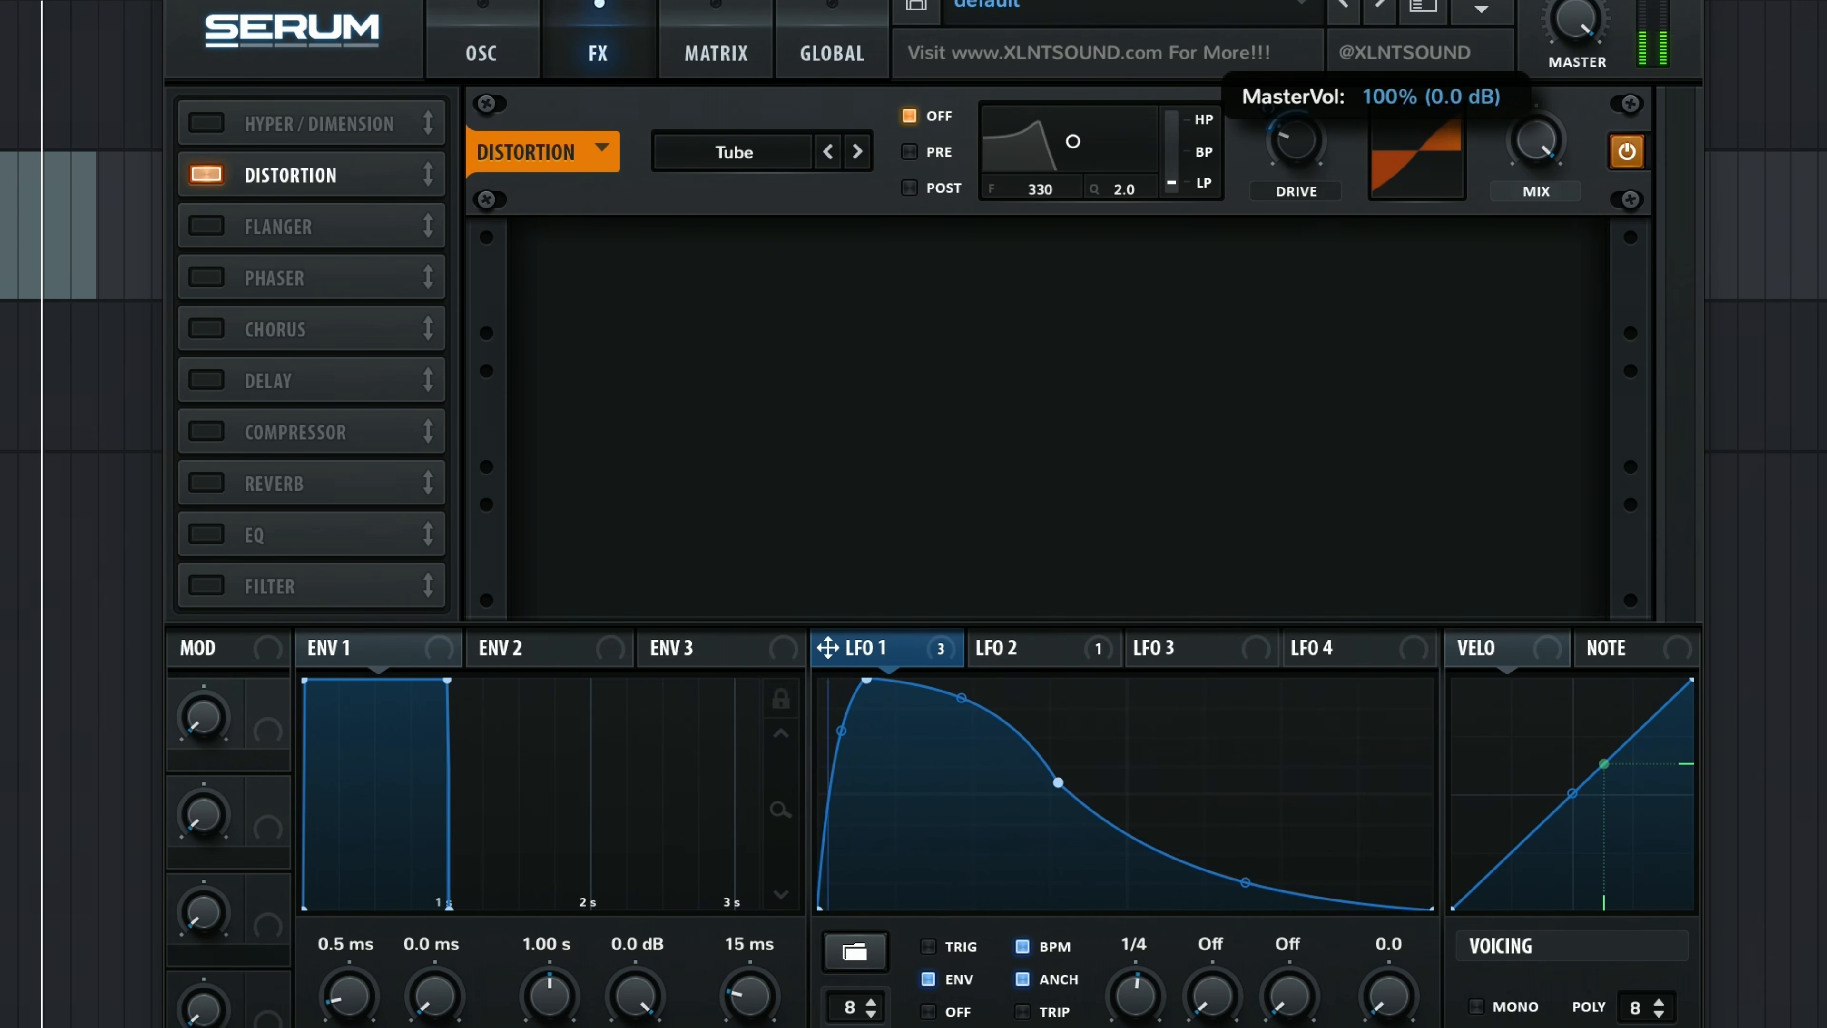
Enable the multiband Compressor and the EQ, and order the effects as Distortion, EQ, Compressor.
left_click(207, 431)
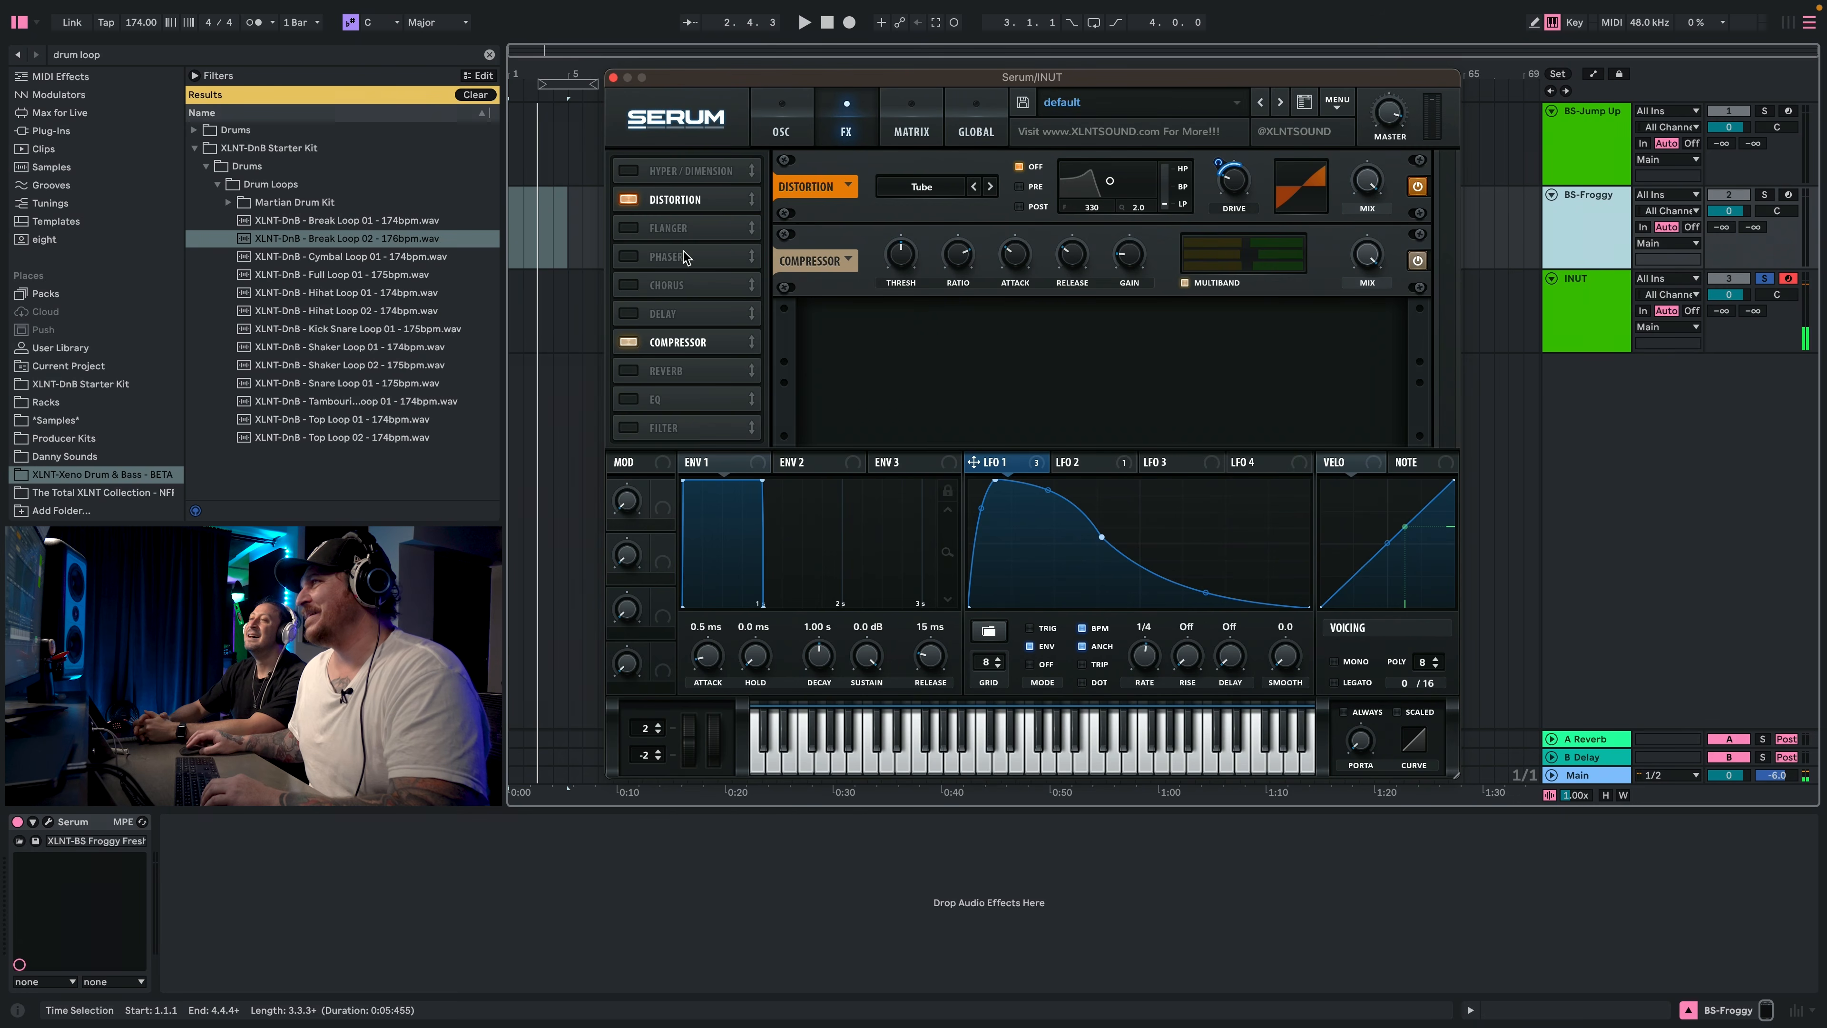
left_click_drag(675, 199, 669, 162)
left_click(628, 399)
left_click_drag(677, 399, 690, 199)
left_click(781, 130)
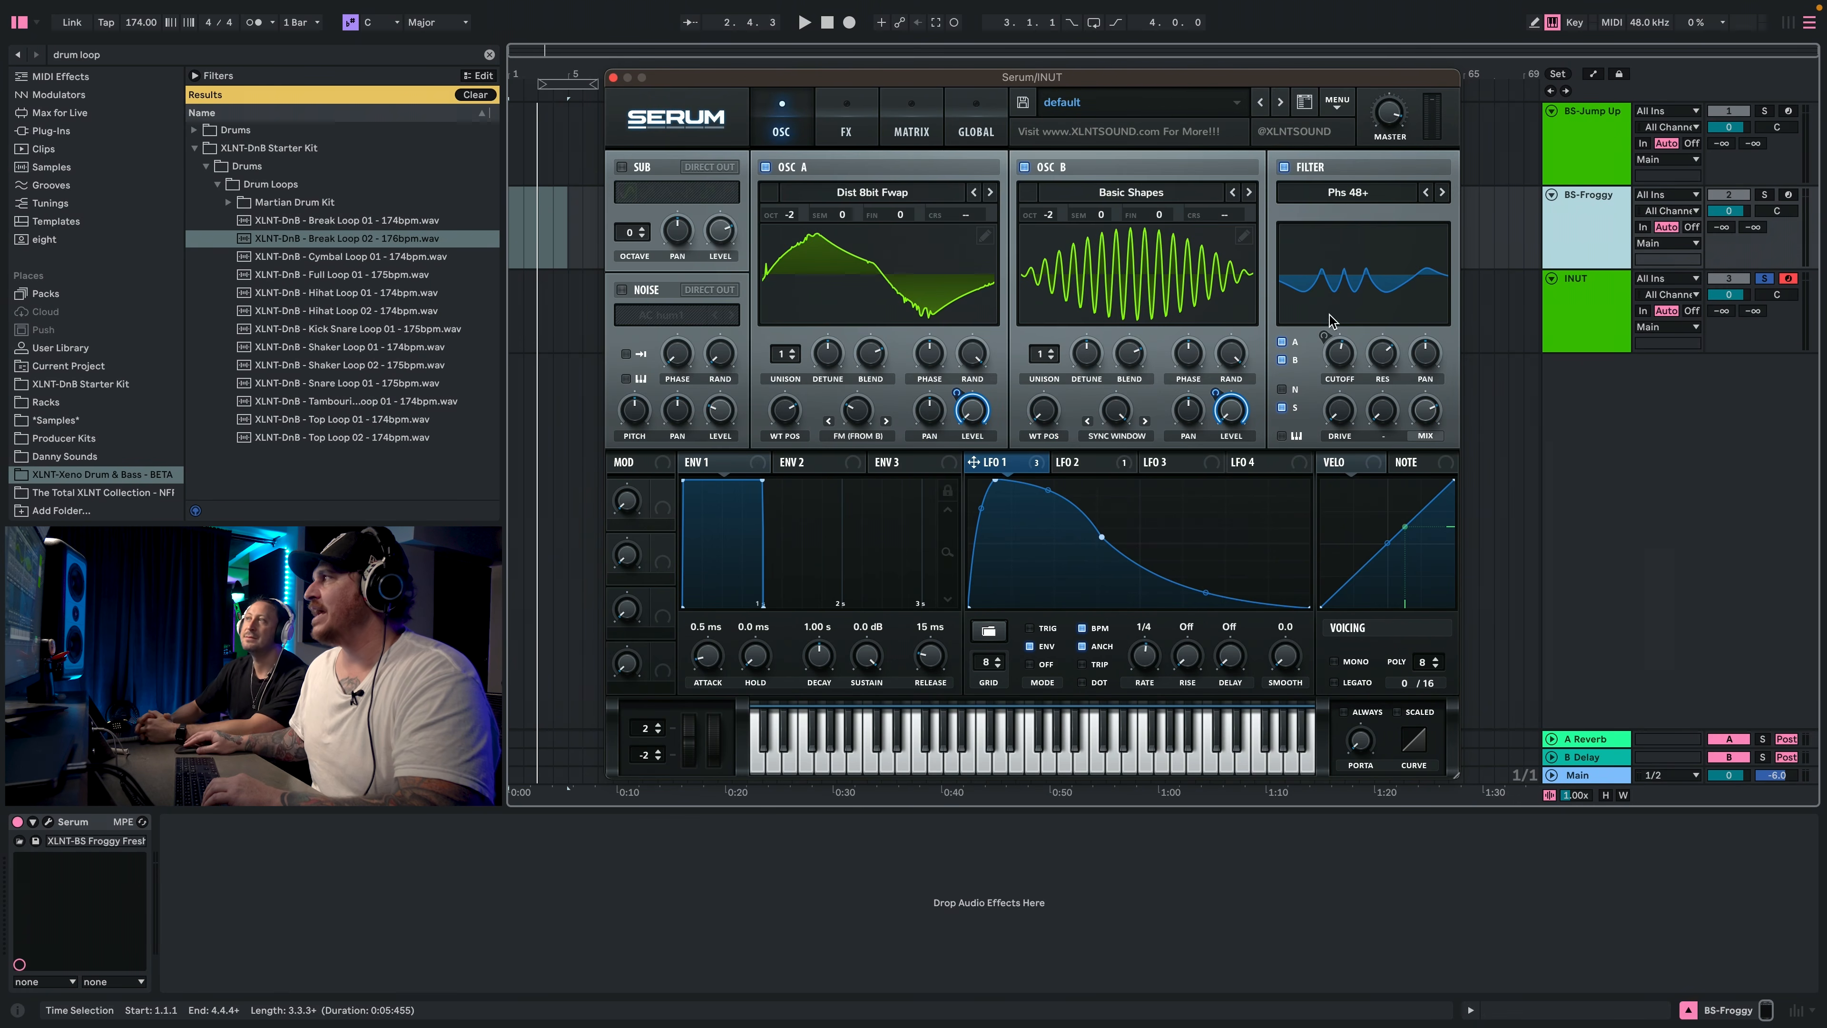
Boost the EQ's low-band peak, lower its frequency and assign LFO 1 to that frequency by about 26.
left_click(842, 133)
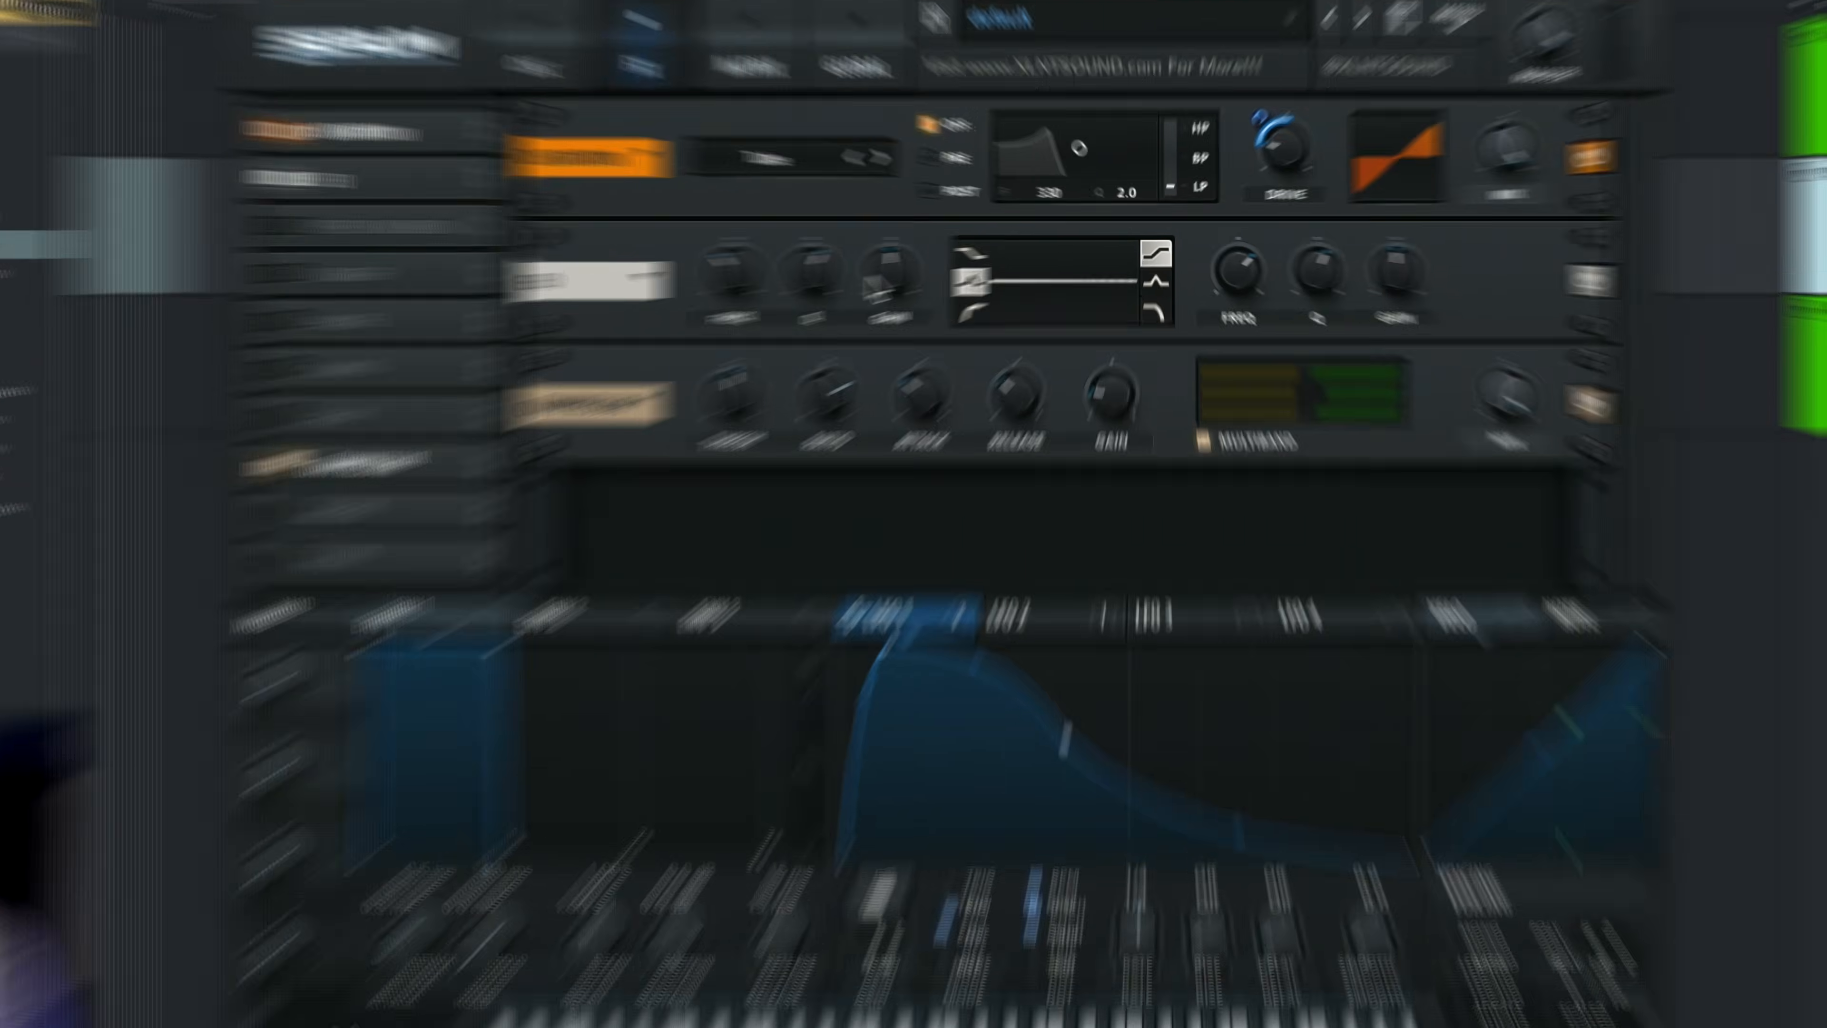
left_click_drag(995, 253, 998, 188)
left_click_drag(694, 277, 719, 371)
left_click_drag(951, 653, 695, 272)
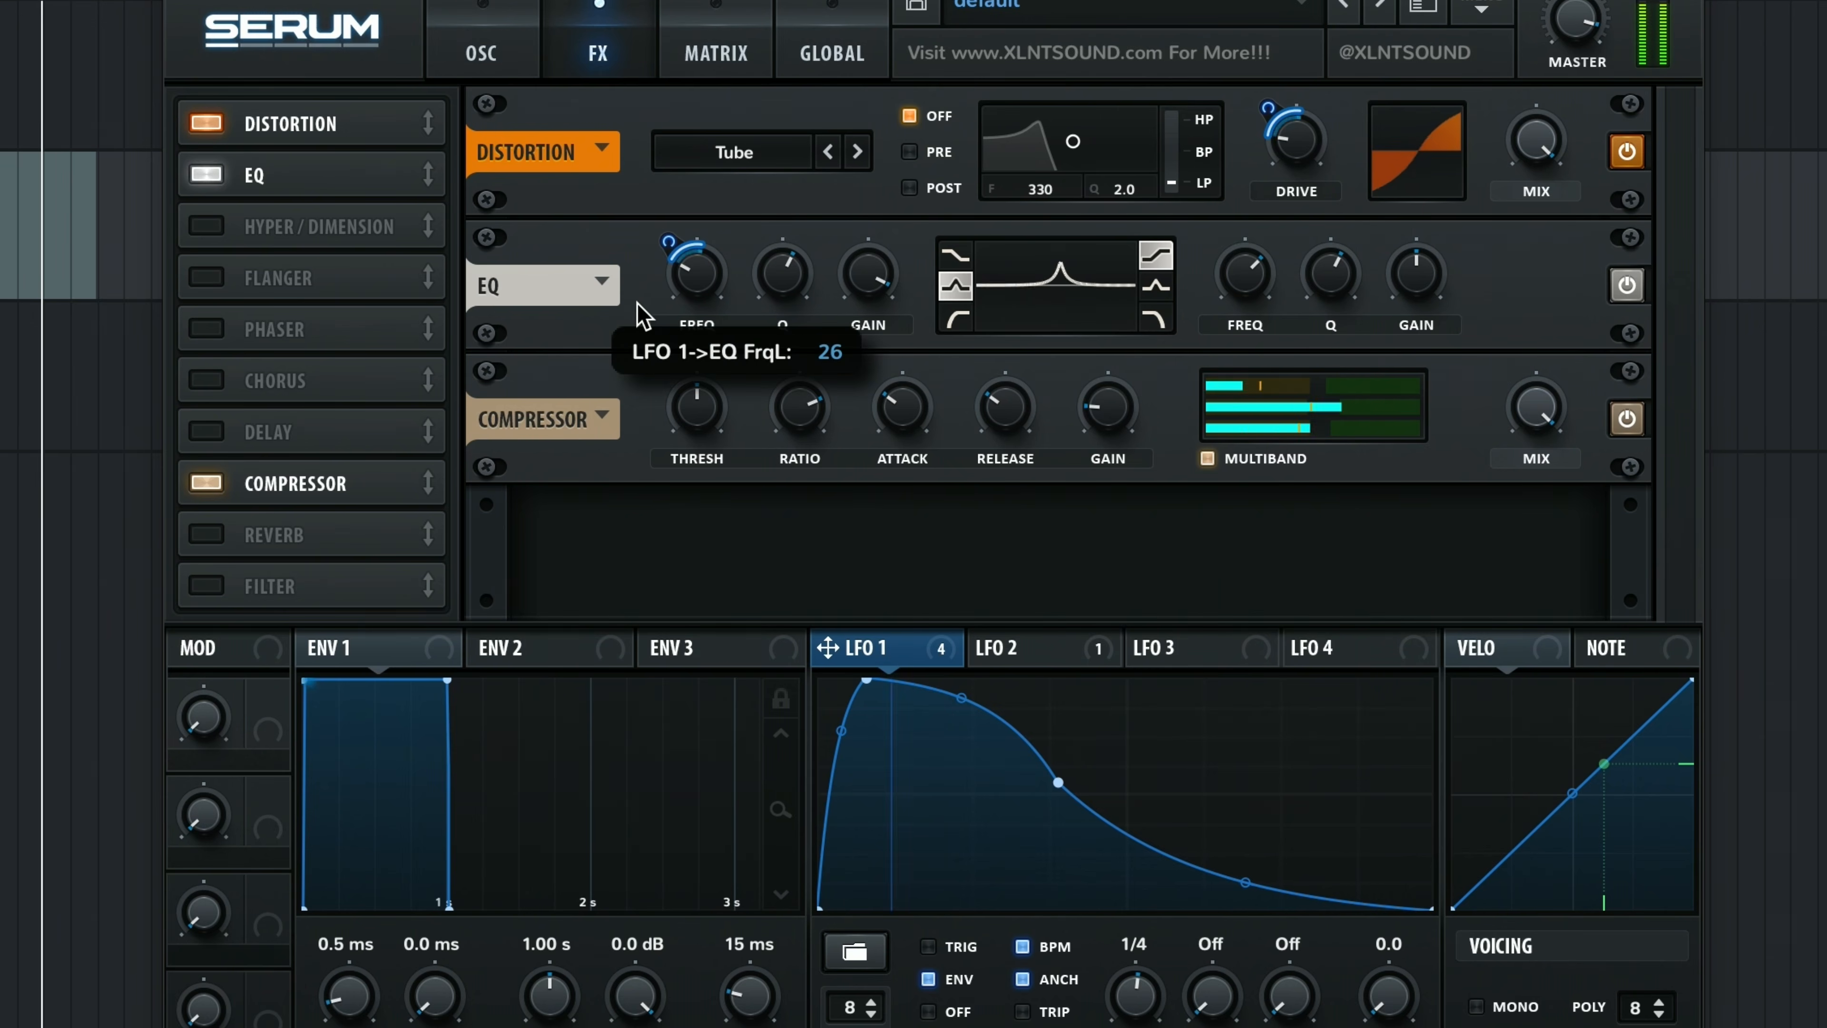
left_click_drag(673, 299, 687, 294)
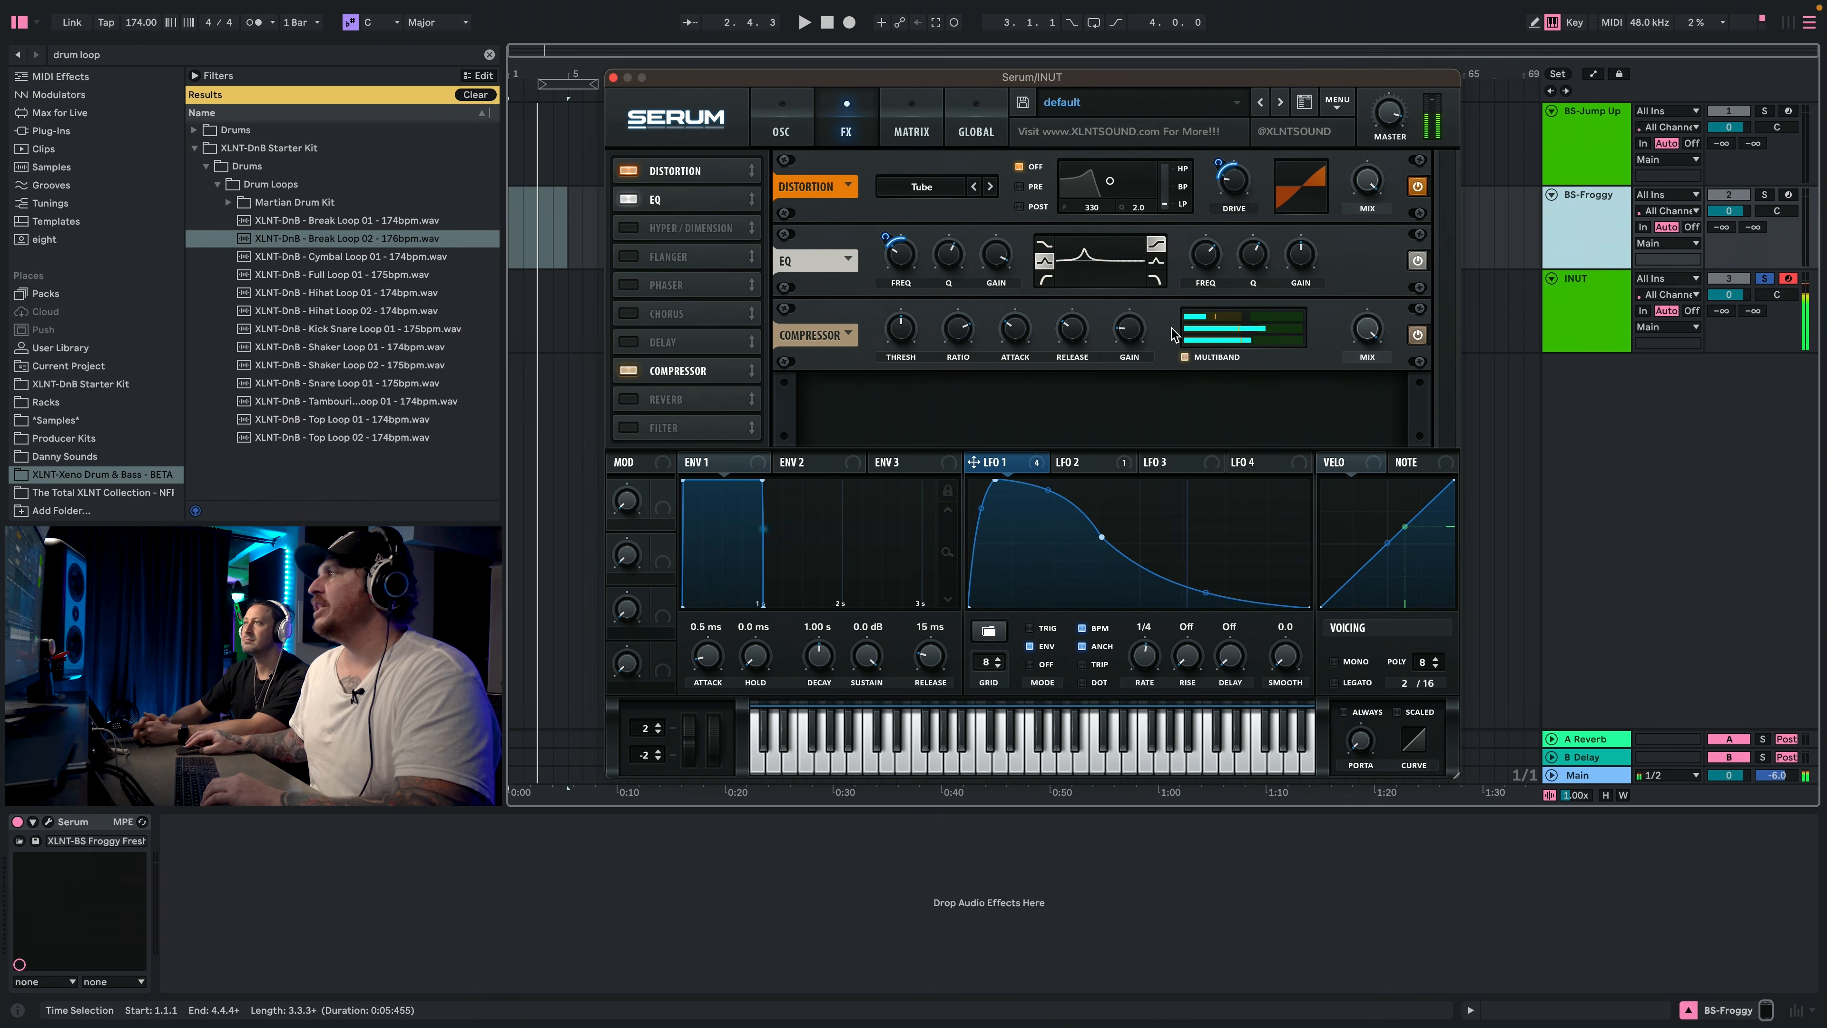
Set the EQ's high band to a peak, raise its gain fully and adjust its frequency.
left_click(1156, 286)
left_click_drag(1417, 274, 1504, 130)
left_click_drag(1206, 252, 1272, 292)
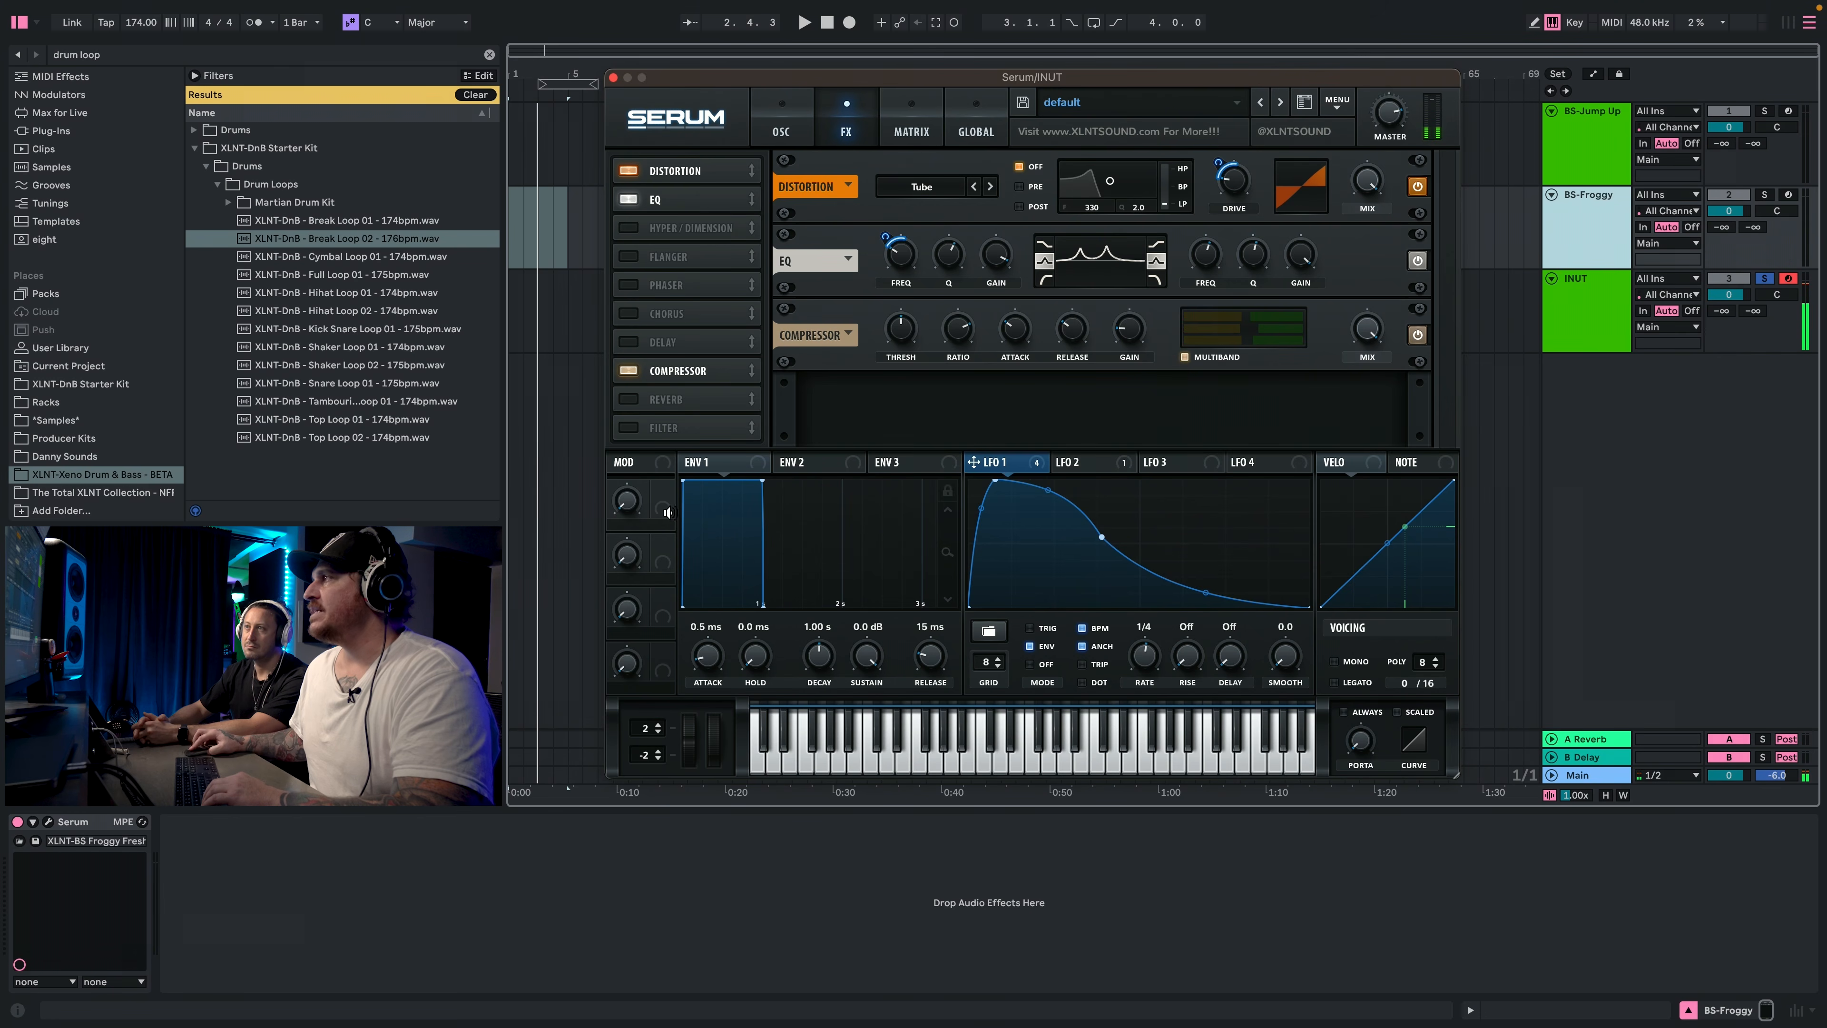
Assign Macro 1 to the EQ's high-band frequency, lower that frequency to about 111 Hz and sweep the macro.
left_click_drag(395, 642, 1129, 333)
left_click_drag(1199, 256, 1200, 255)
left_click_drag(1199, 255, 1185, 313)
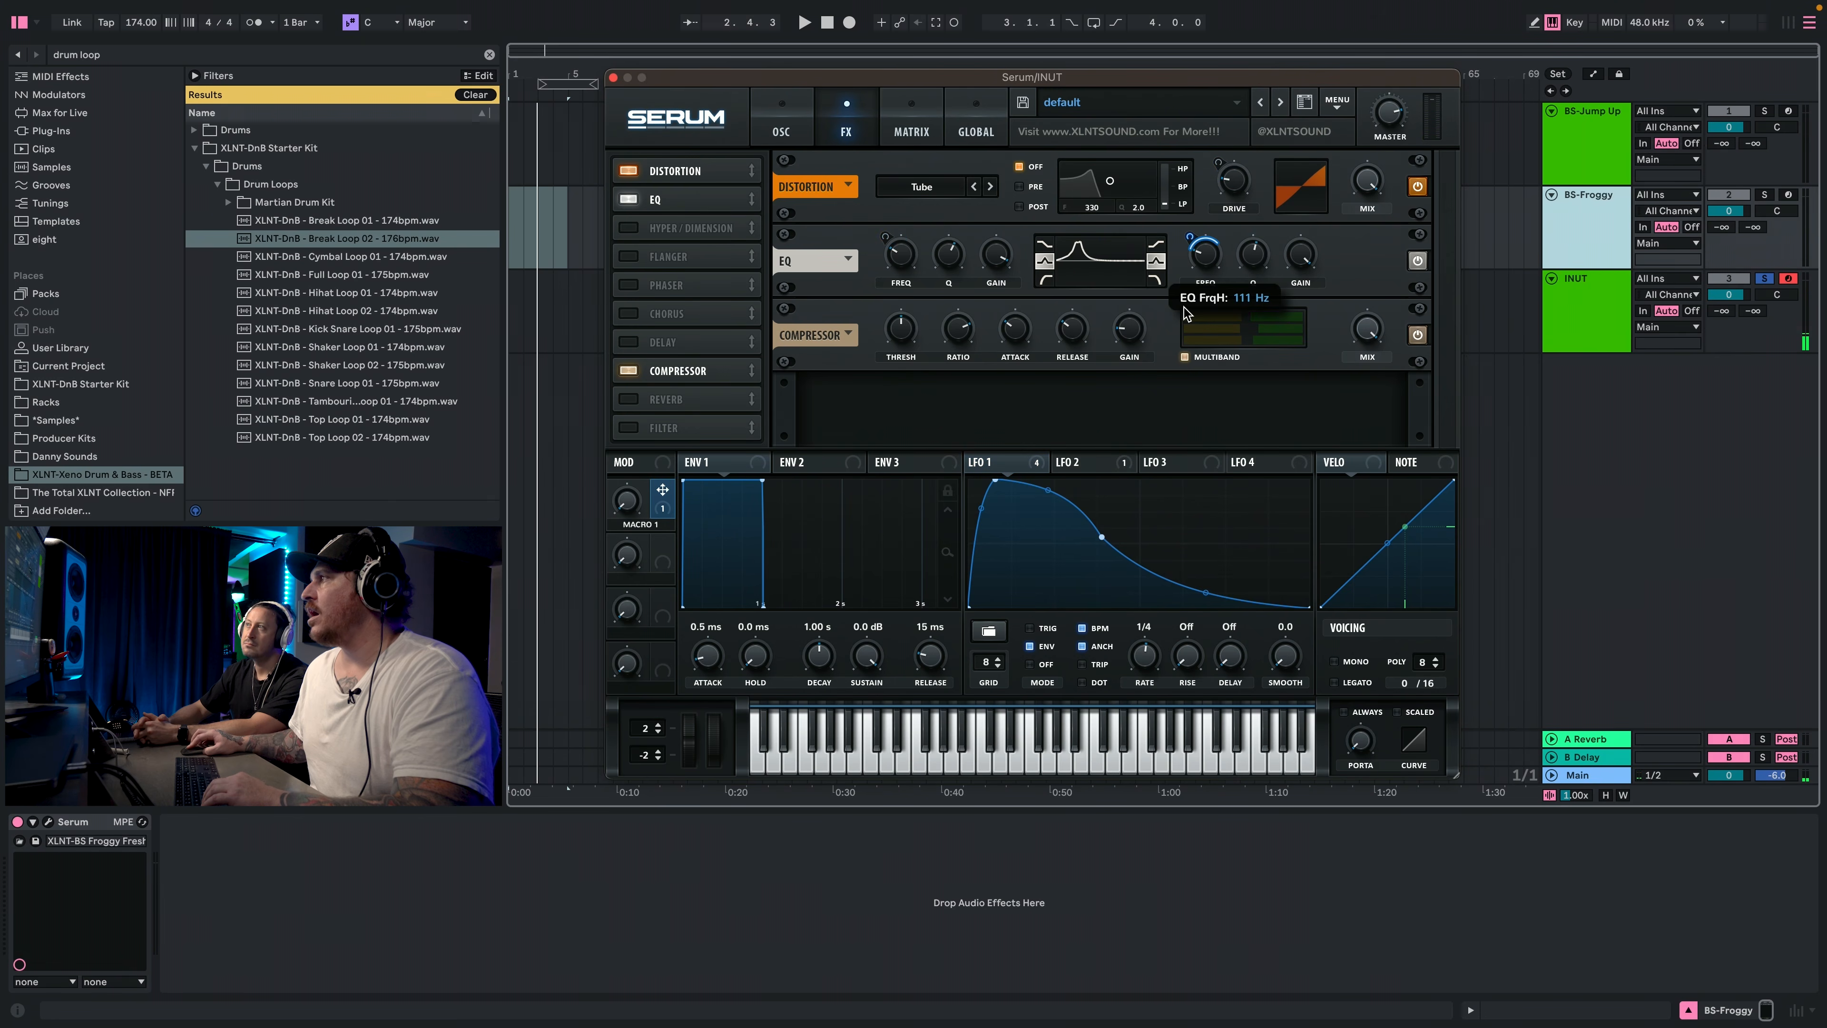
left_click_drag(627, 500, 650, 447)
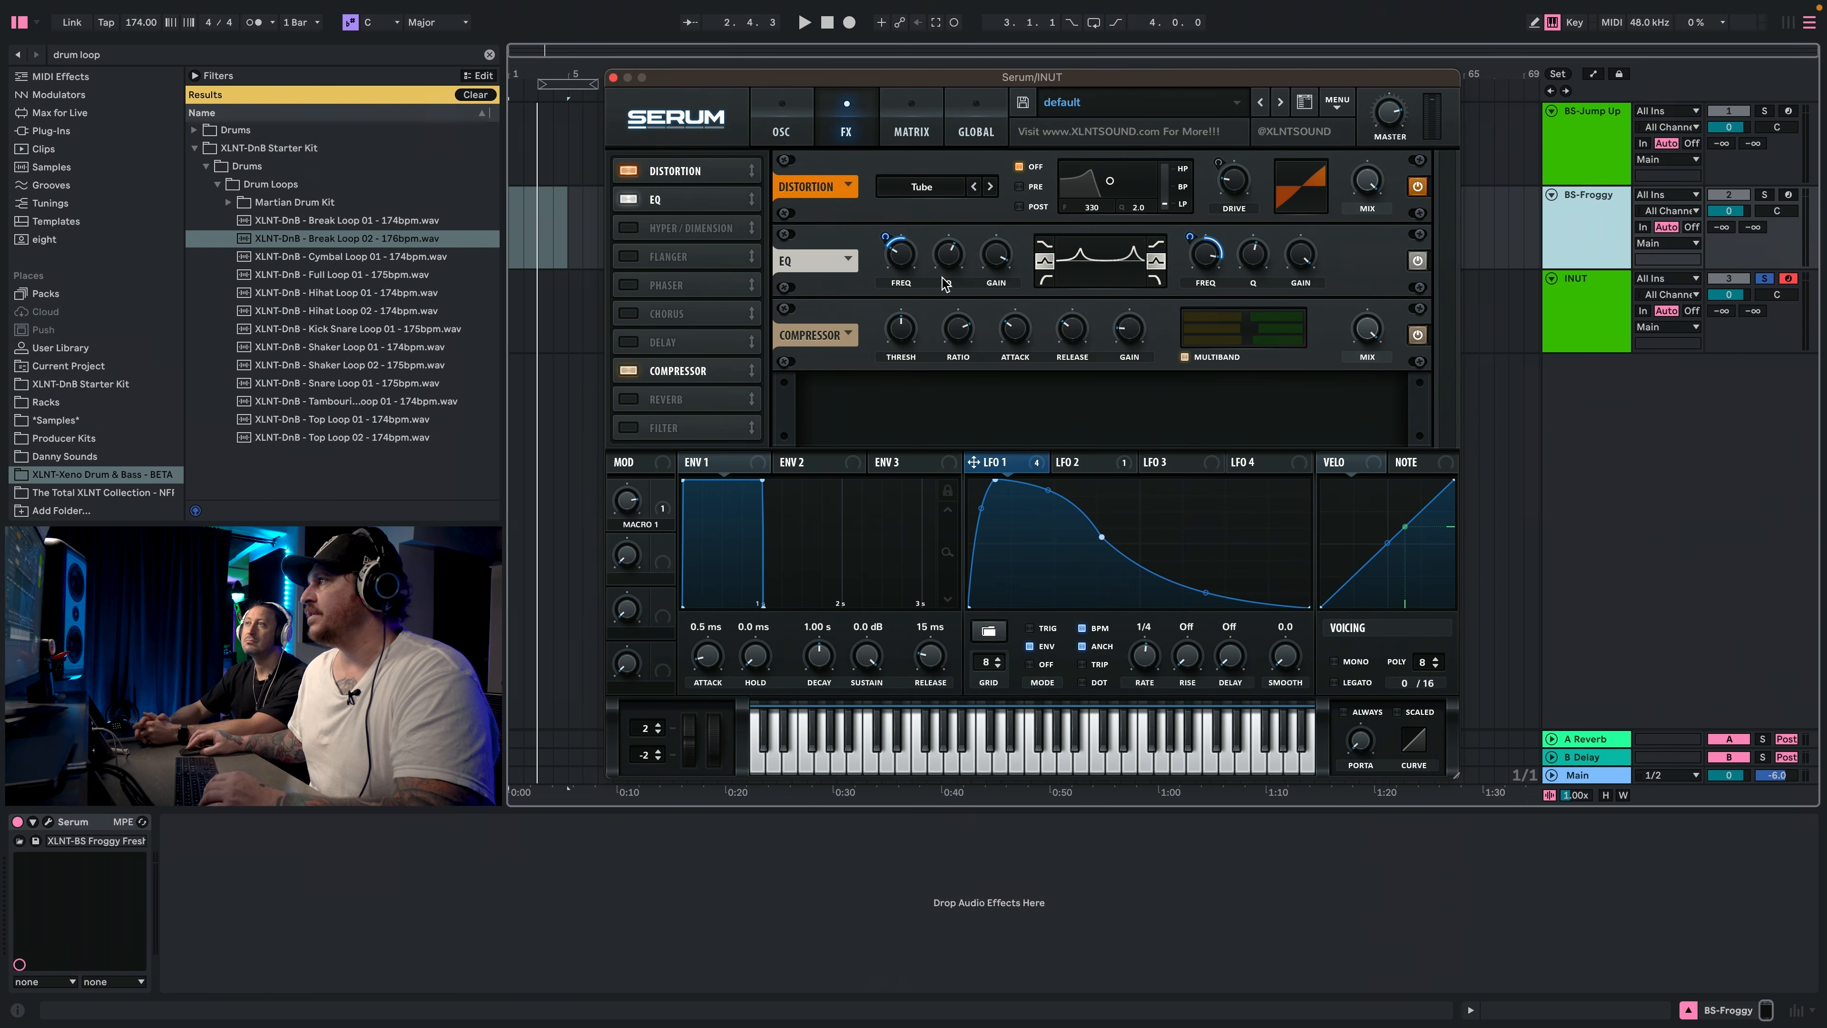
Lower the EQ's low-band gain and assign LFO 1 to modulate it.
left_click_drag(1015, 258, 996, 304)
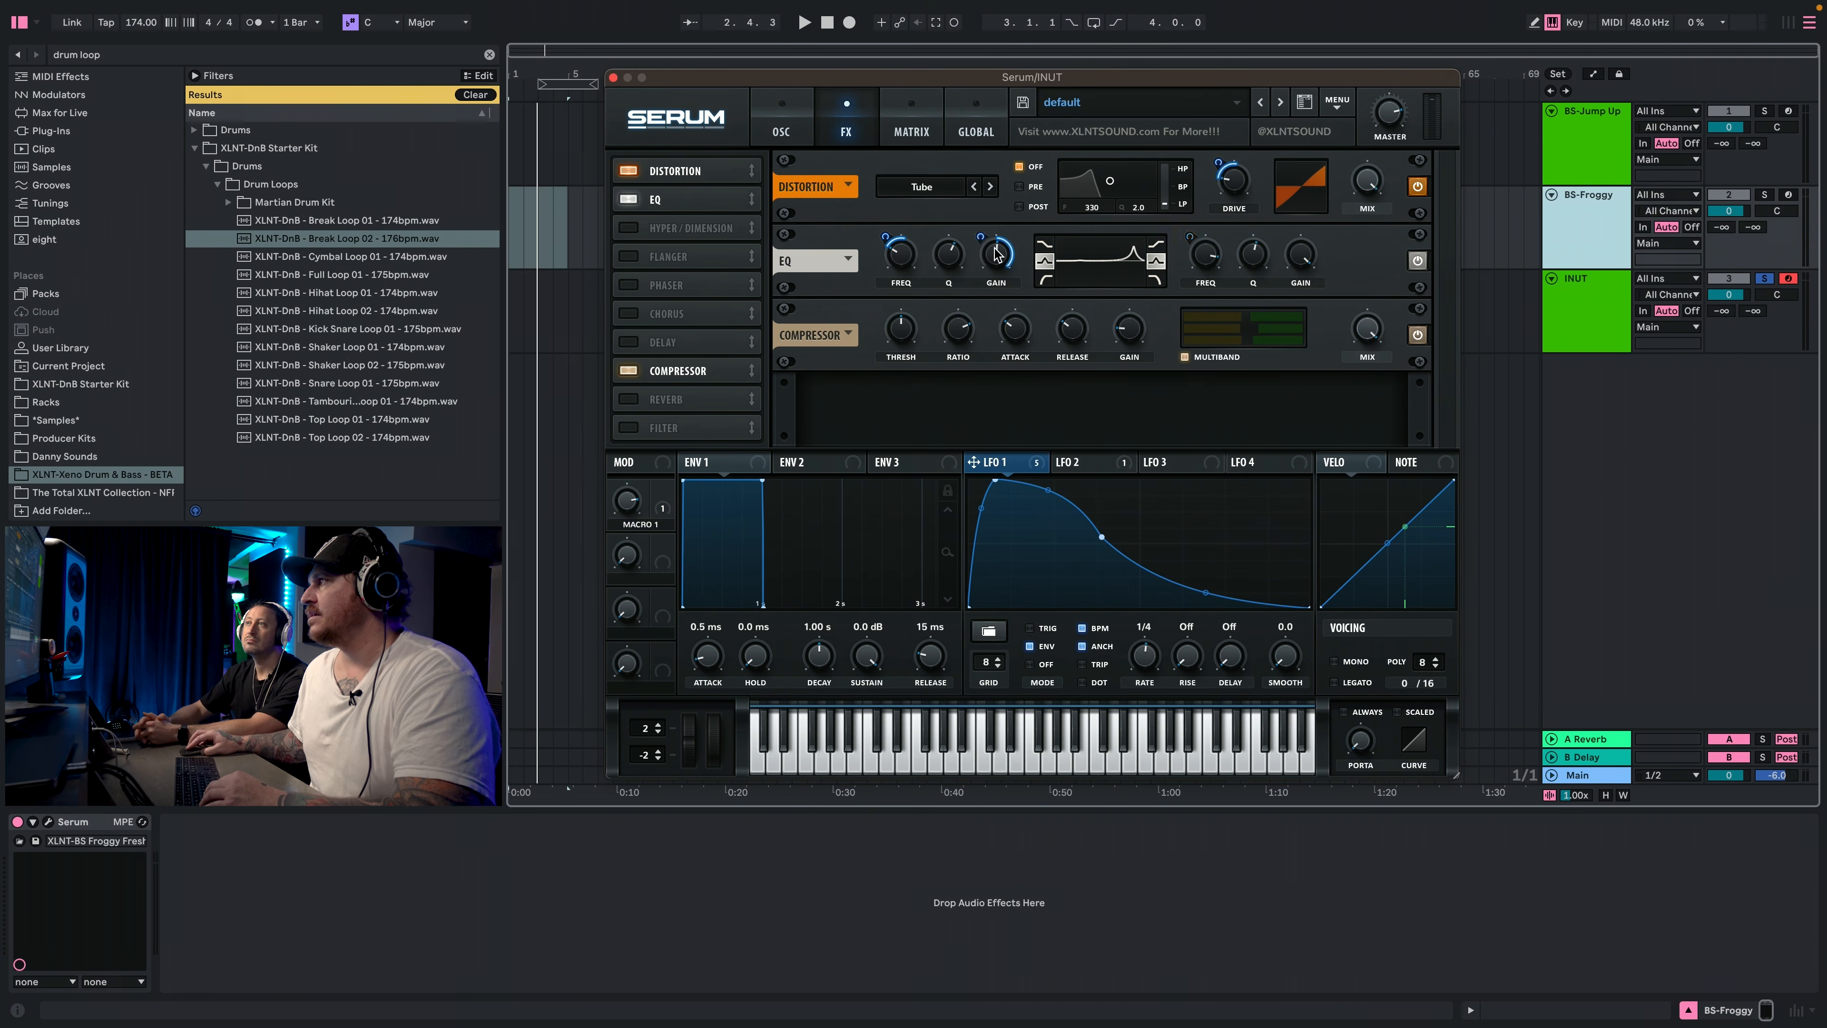
Bypass LFO 1's modulation of the EQ's low-band frequency and set that frequency to about 500 Hz.
left_click_drag(982, 236, 979, 244)
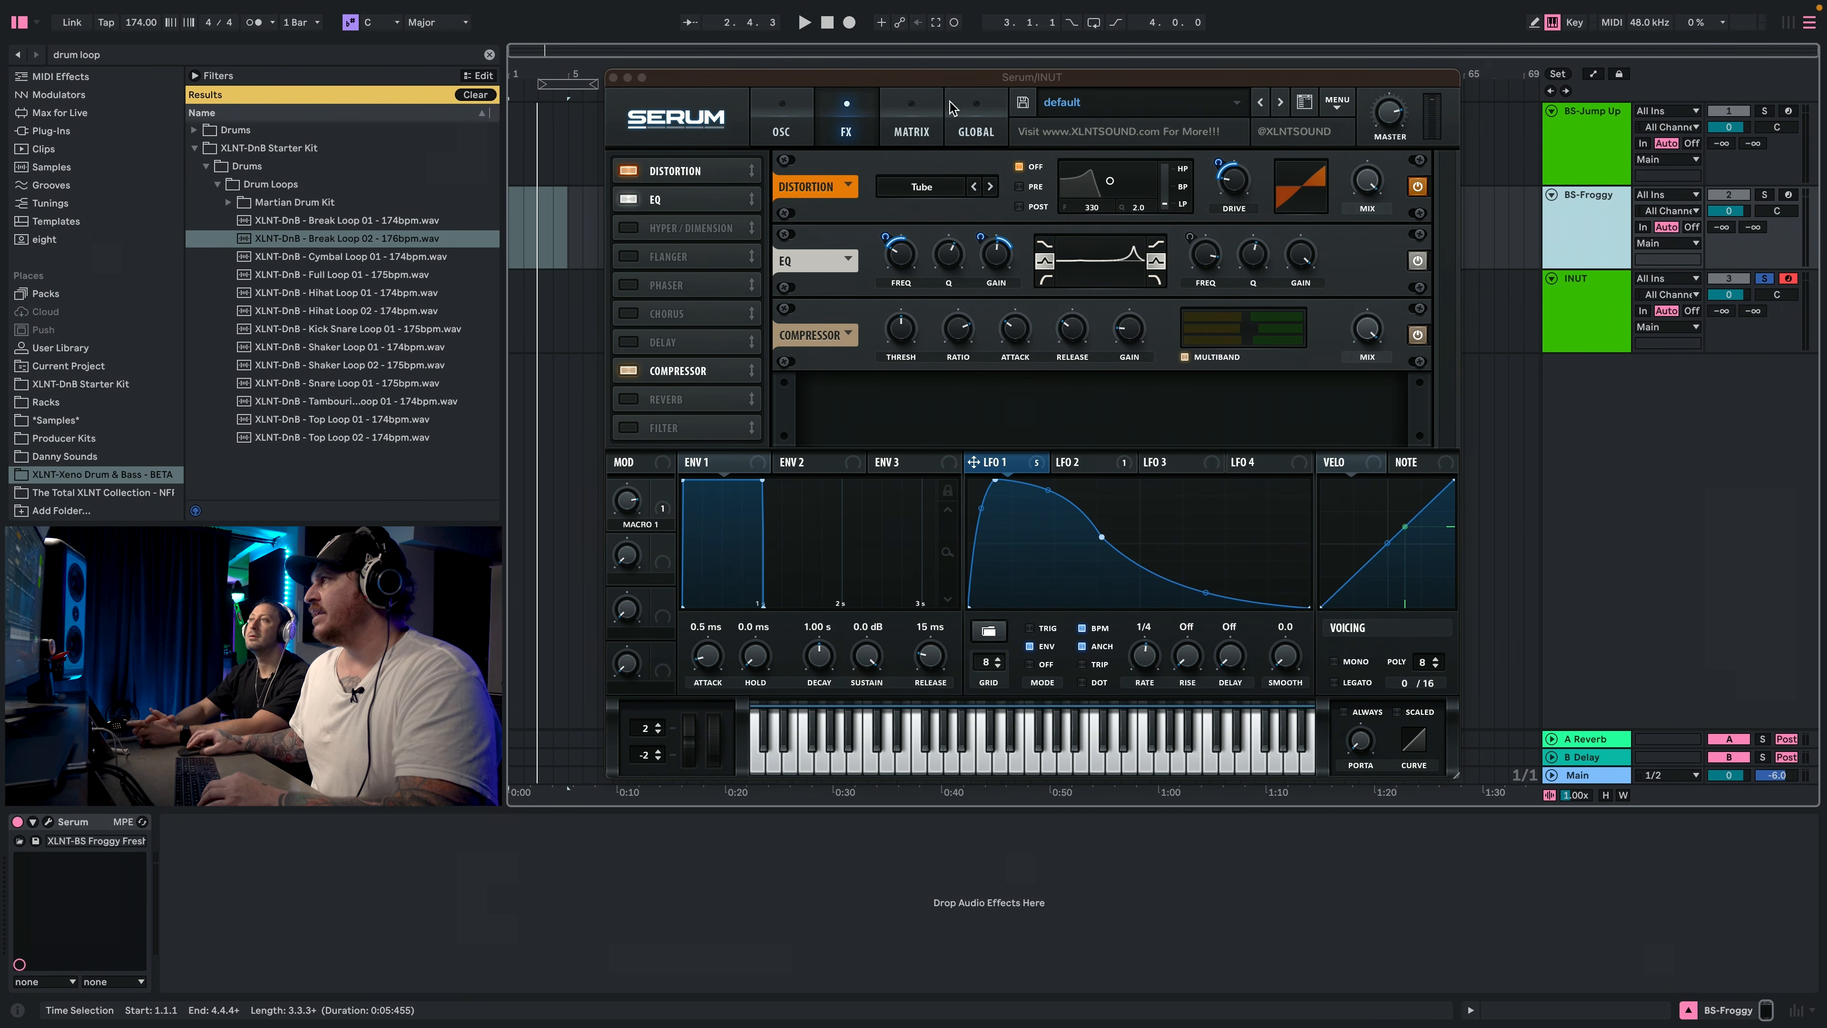
left_click(782, 132)
left_click(846, 100)
right_click(908, 258)
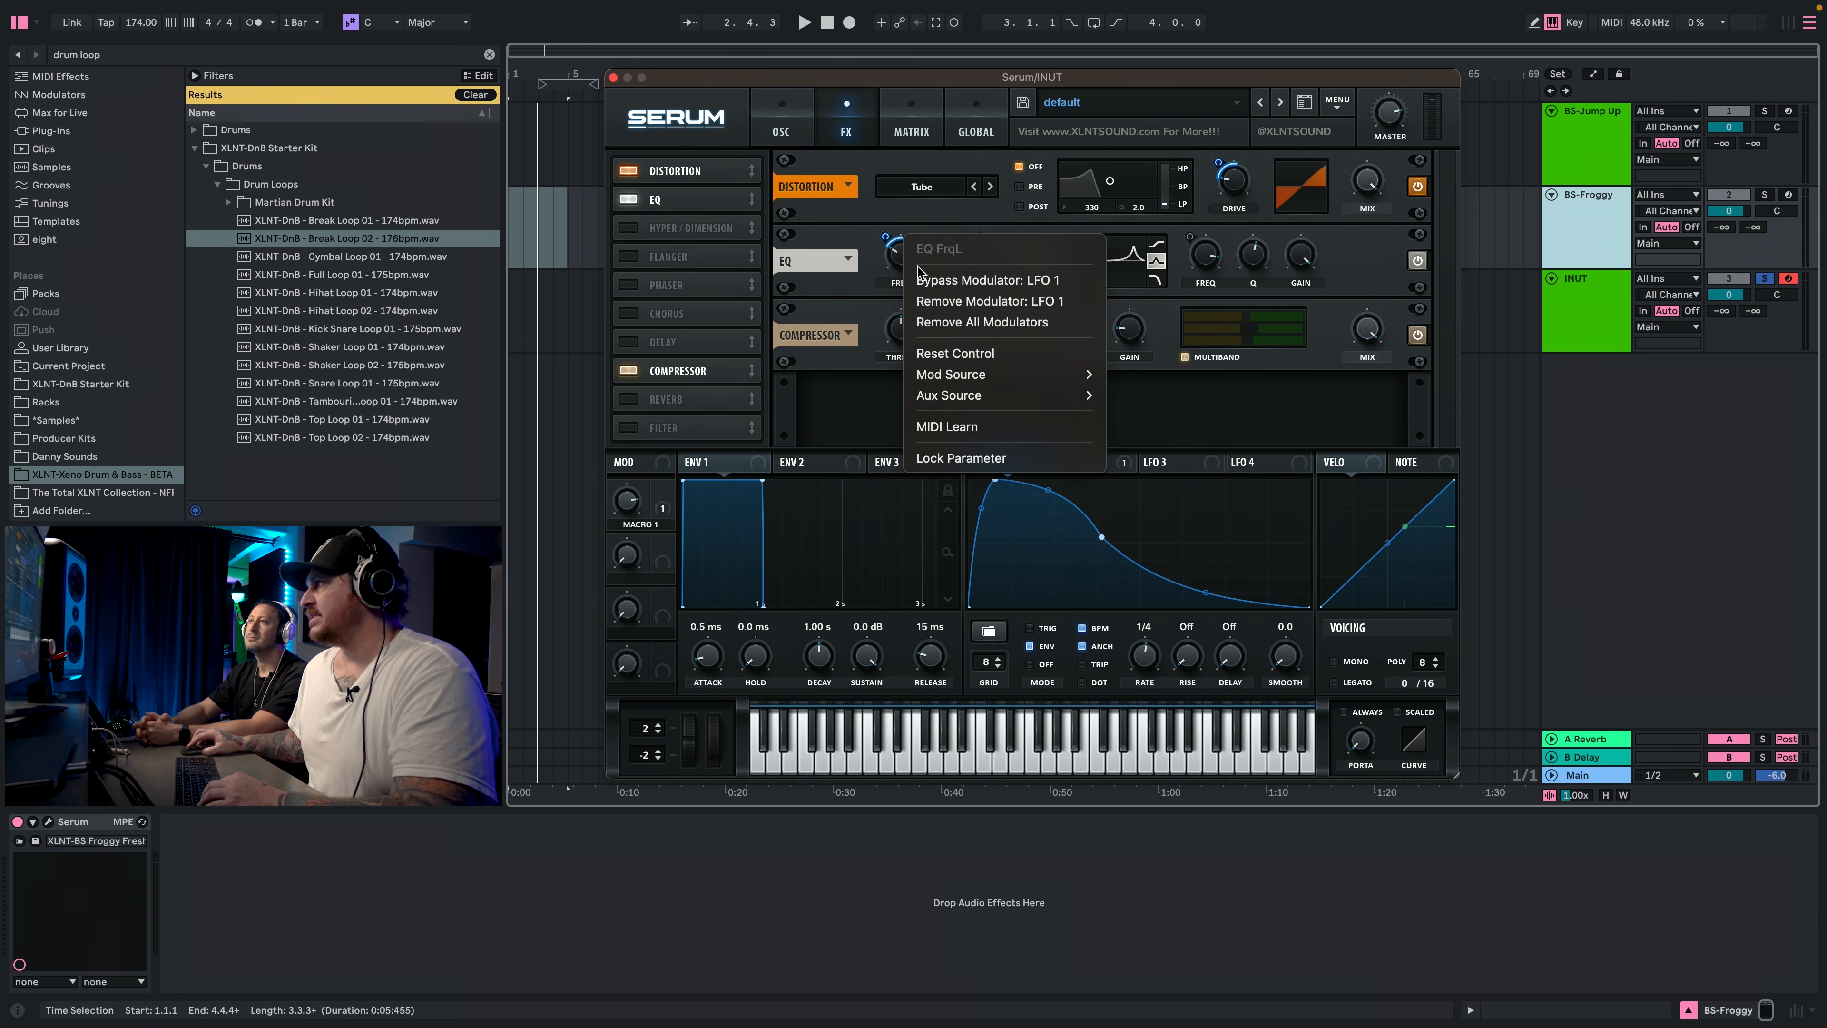
key("Escape")
left_click_drag(908, 265, 928, 223)
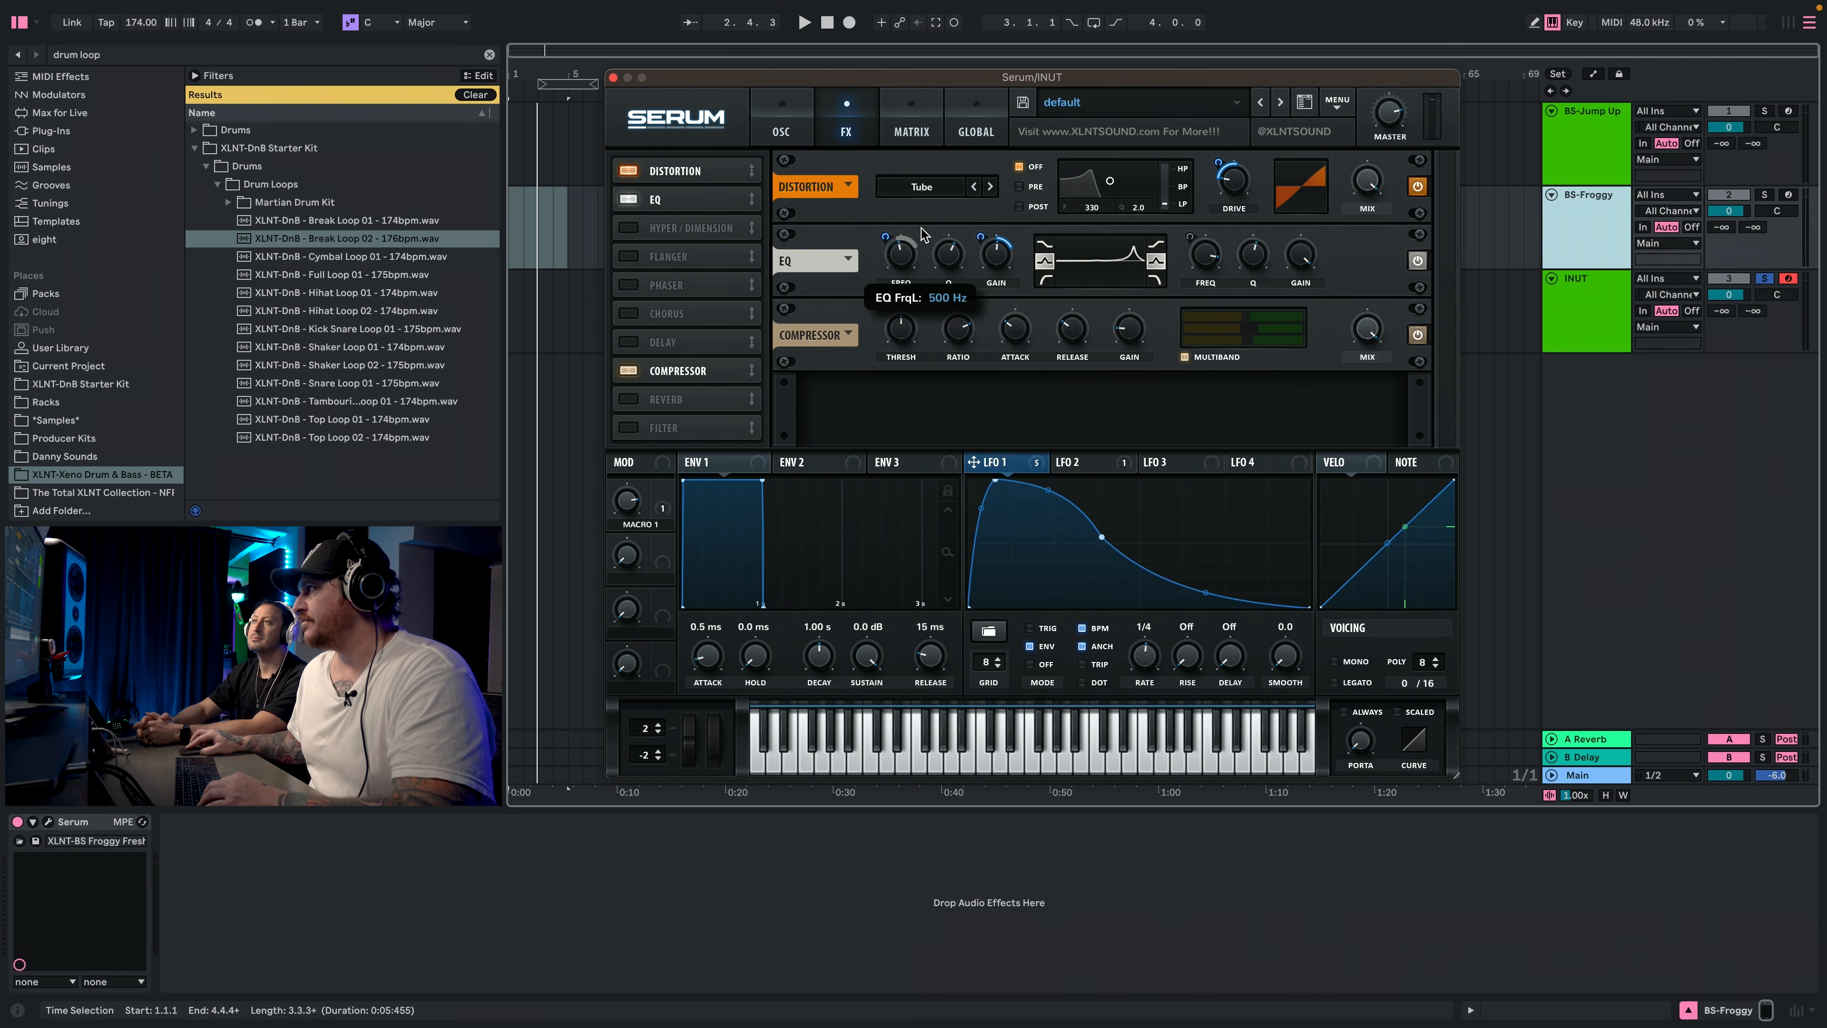
Remove the modulation from the EQ's low-band gain, raise the gain to about 22 dB and lower the frequency to about 253 Hz.
right_click(998, 253)
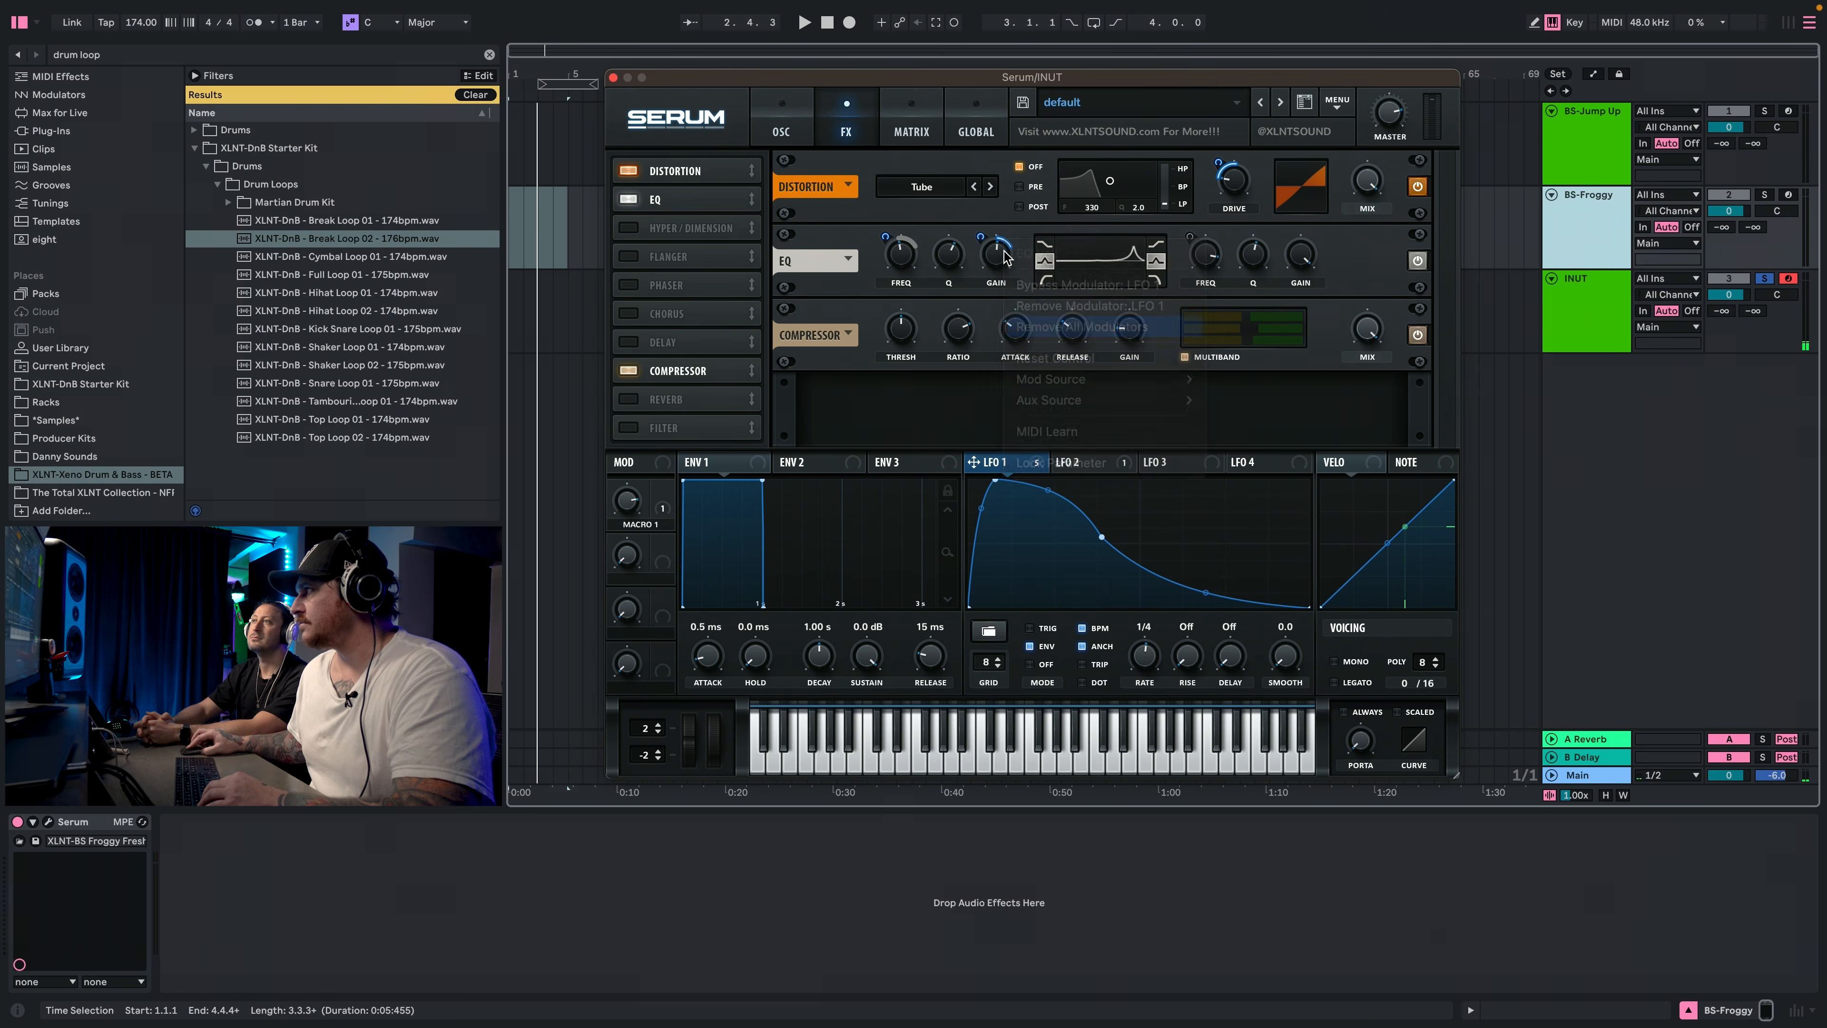
left_click(1036, 327)
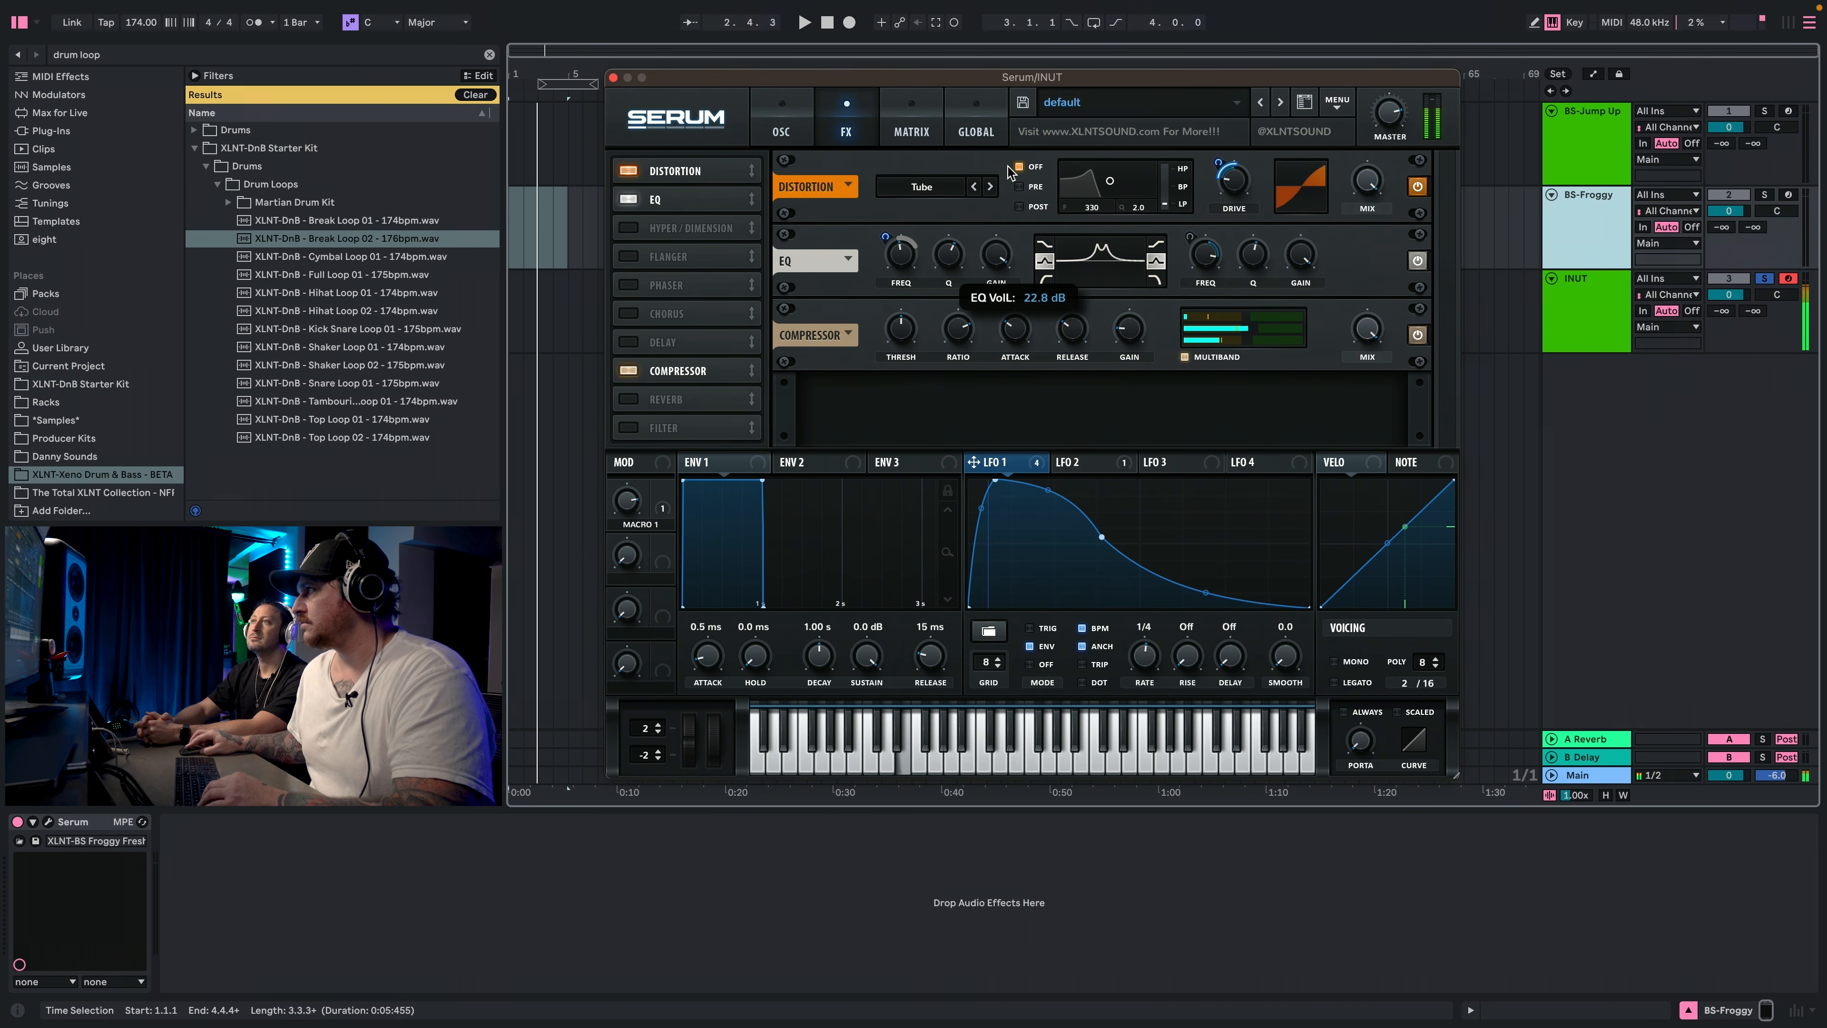
left_click_drag(901, 258, 905, 276)
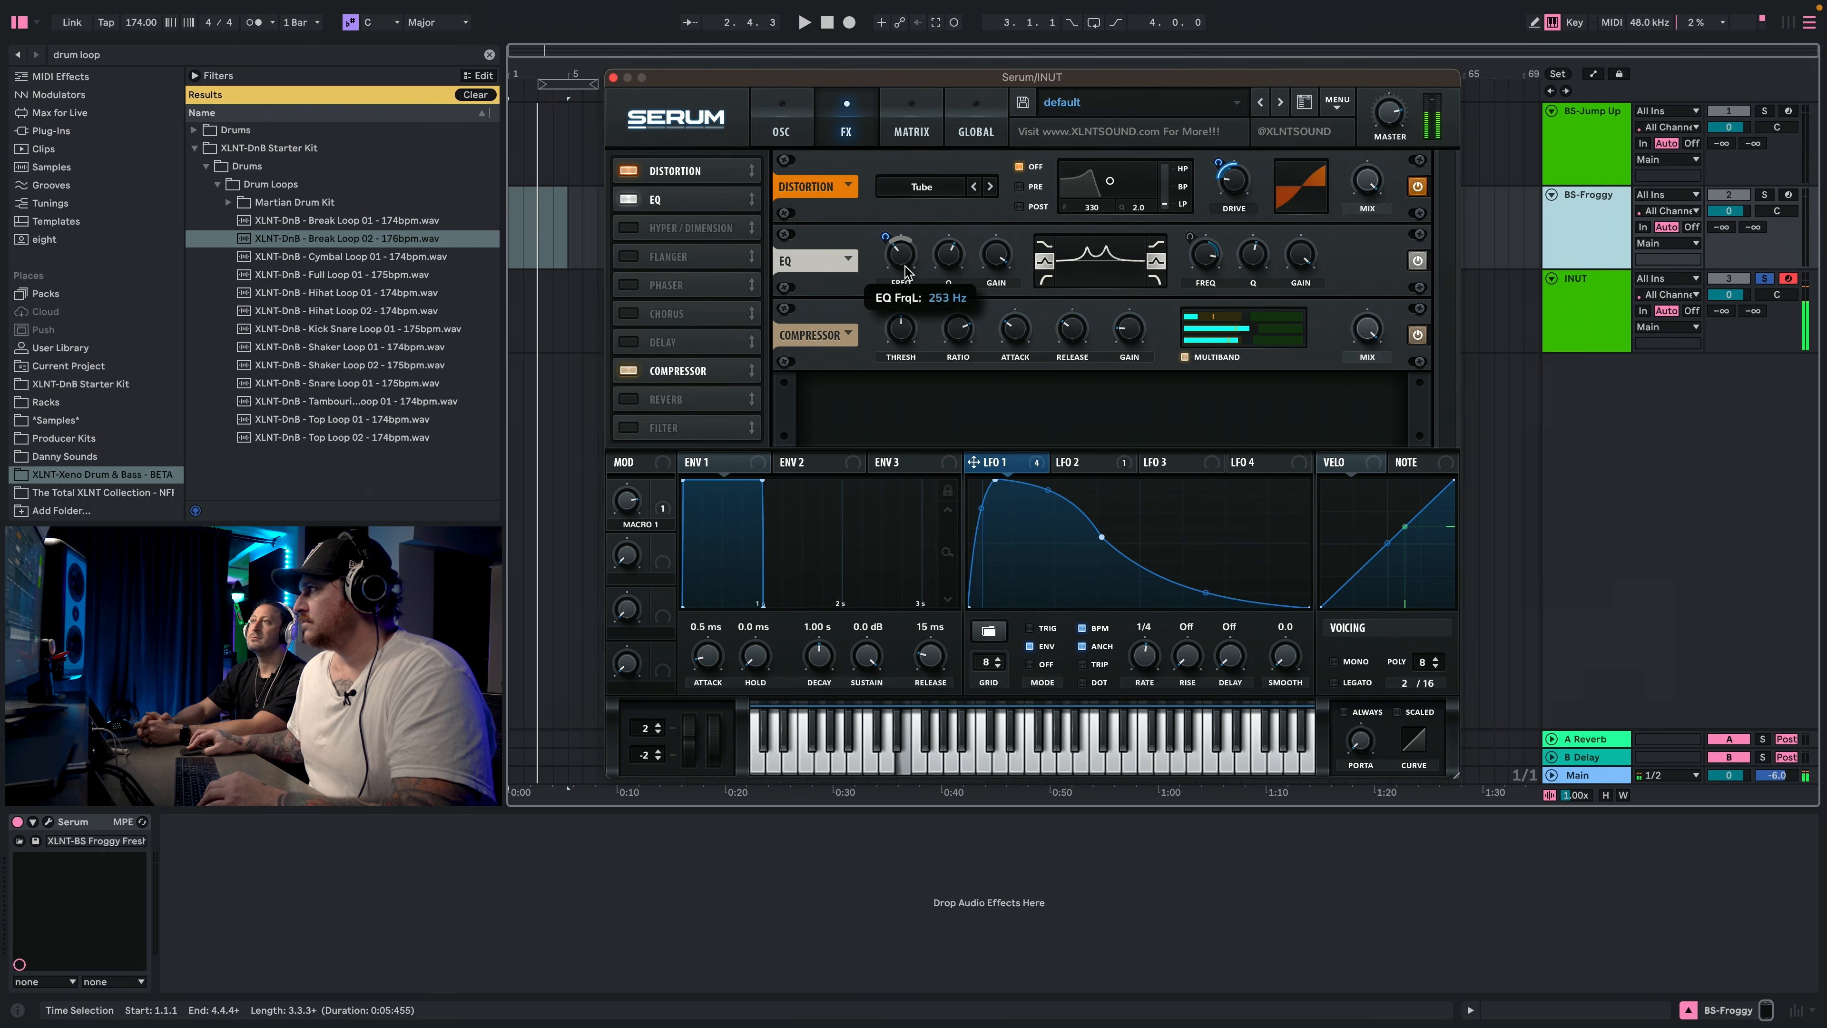
left_click_drag(907, 260, 914, 265)
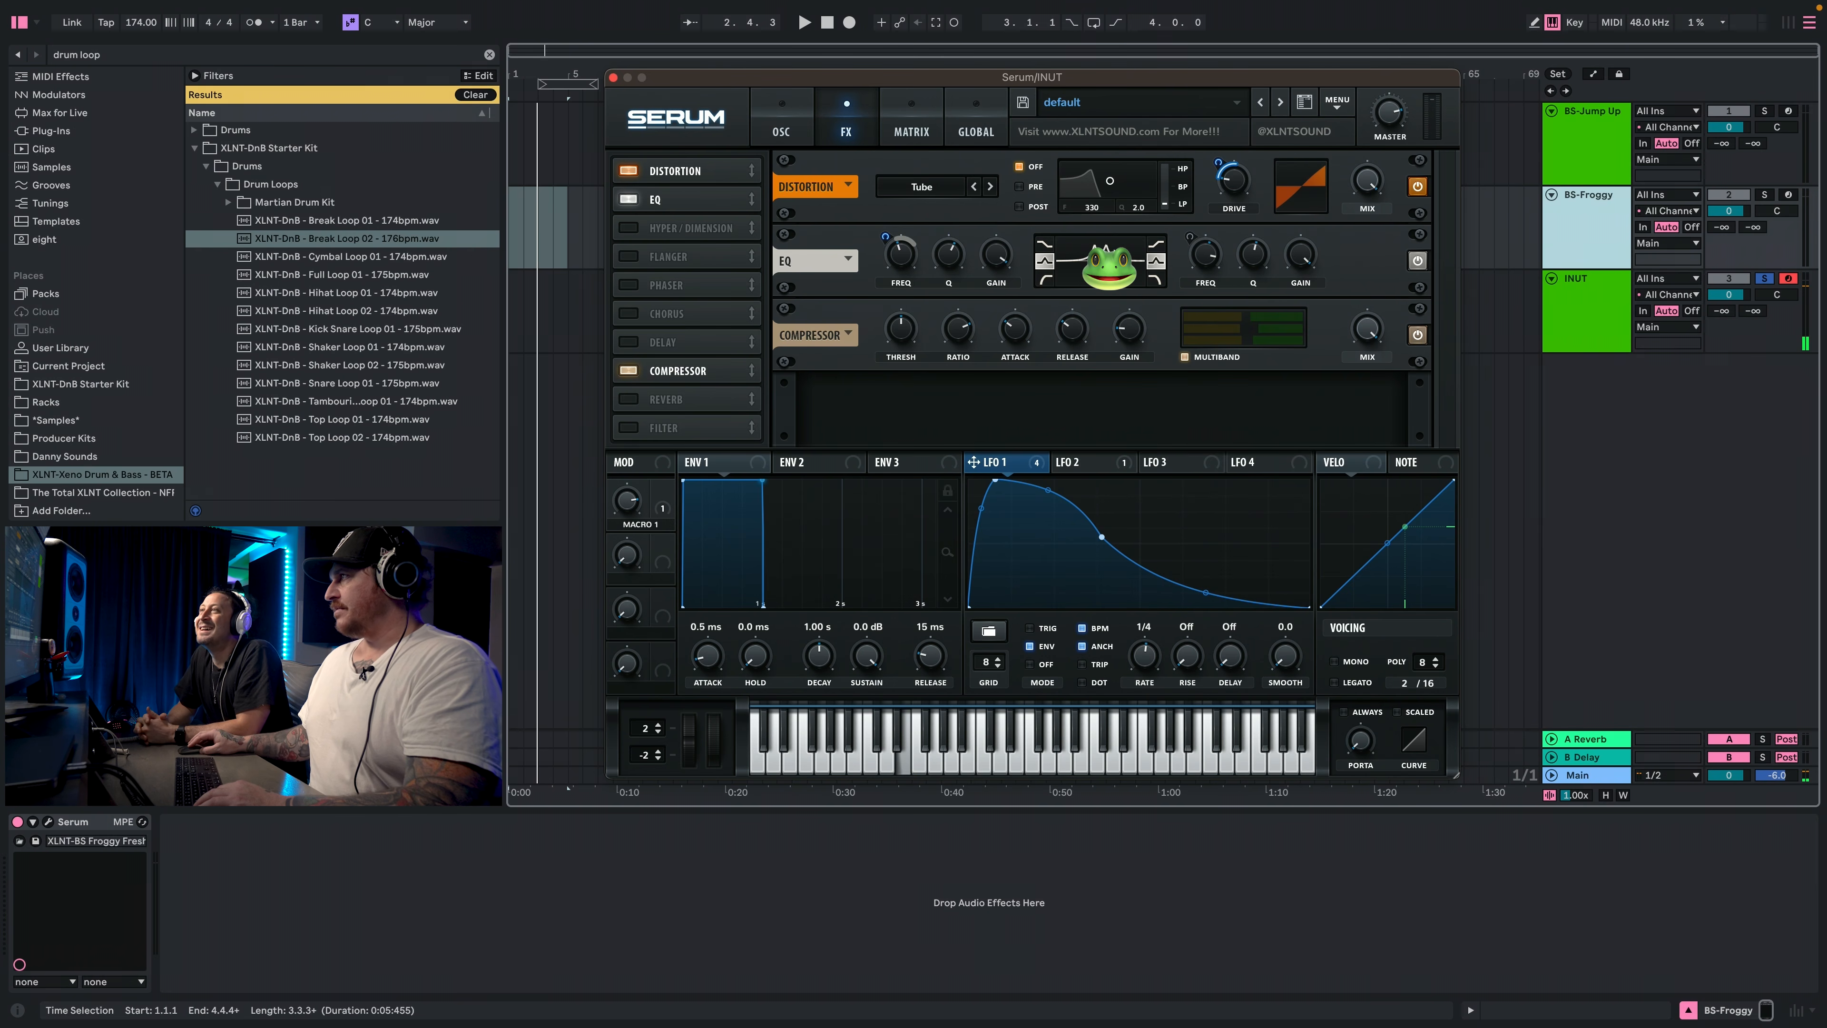
Remove LFO 1's modulation from the EQ's low-band frequency.
right_click(891, 245)
left_click(939, 281)
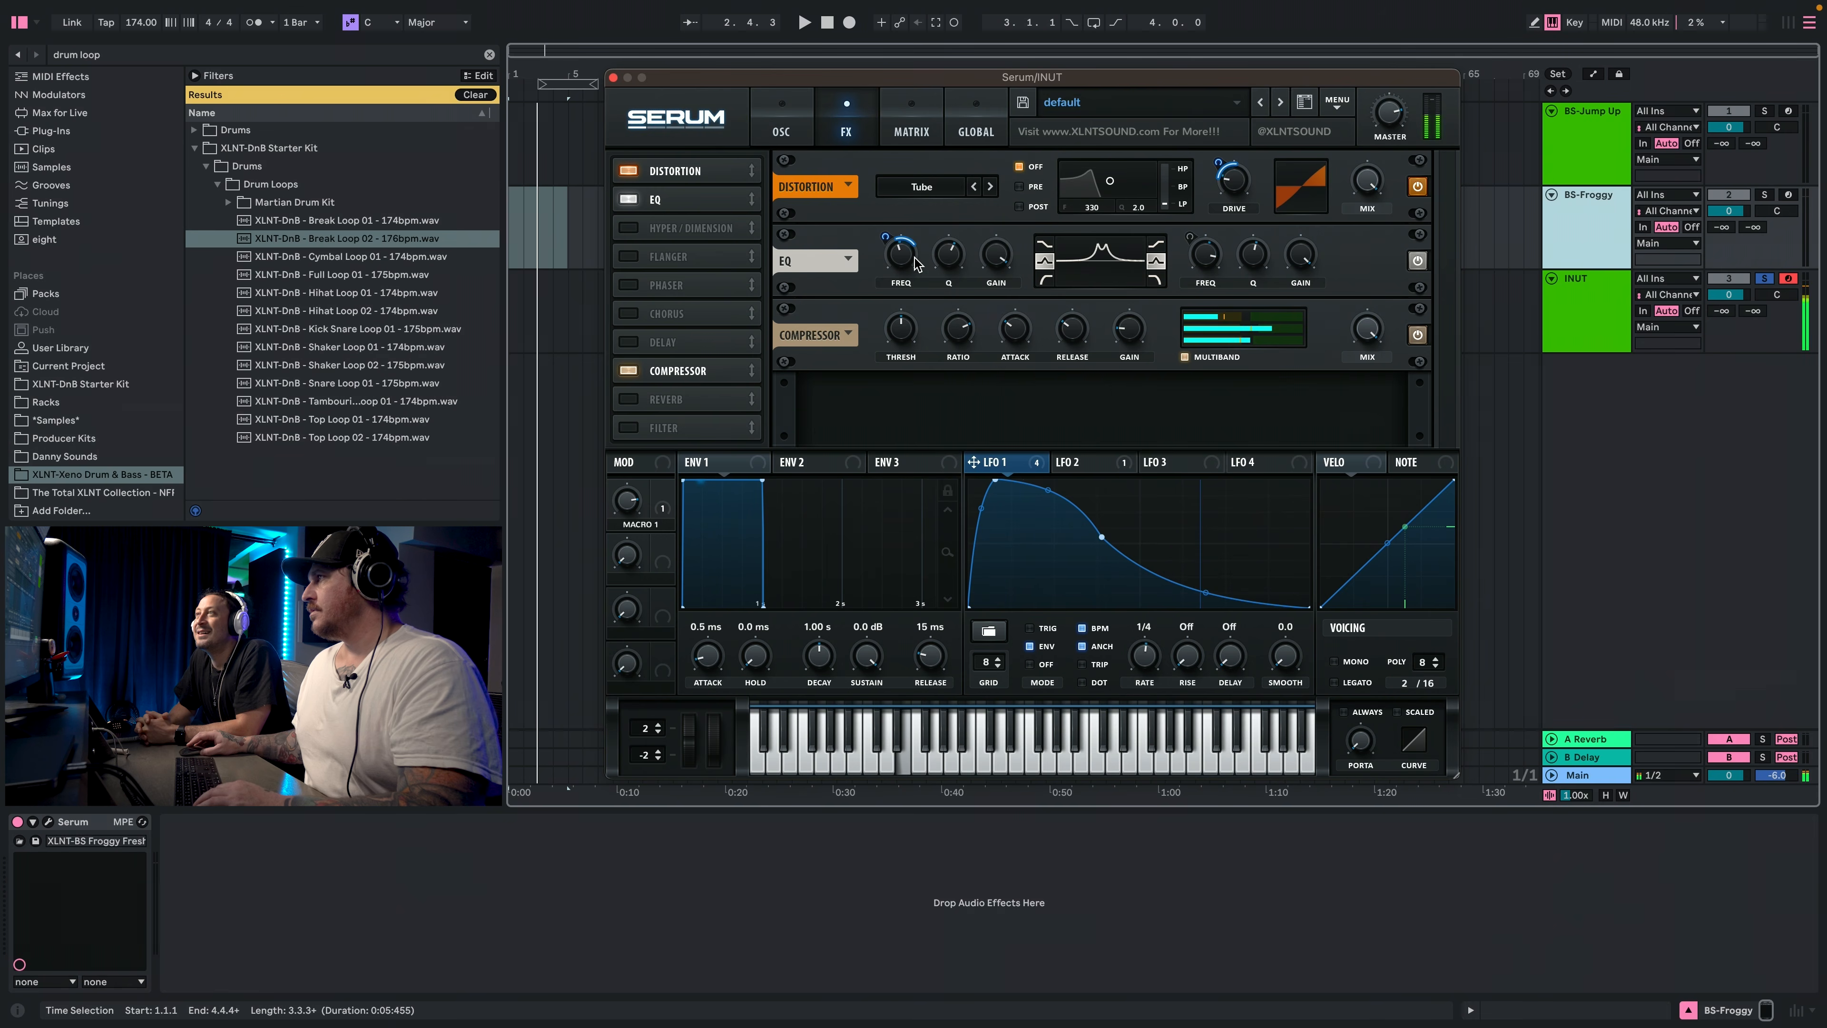
right_click(915, 265)
left_click(978, 298)
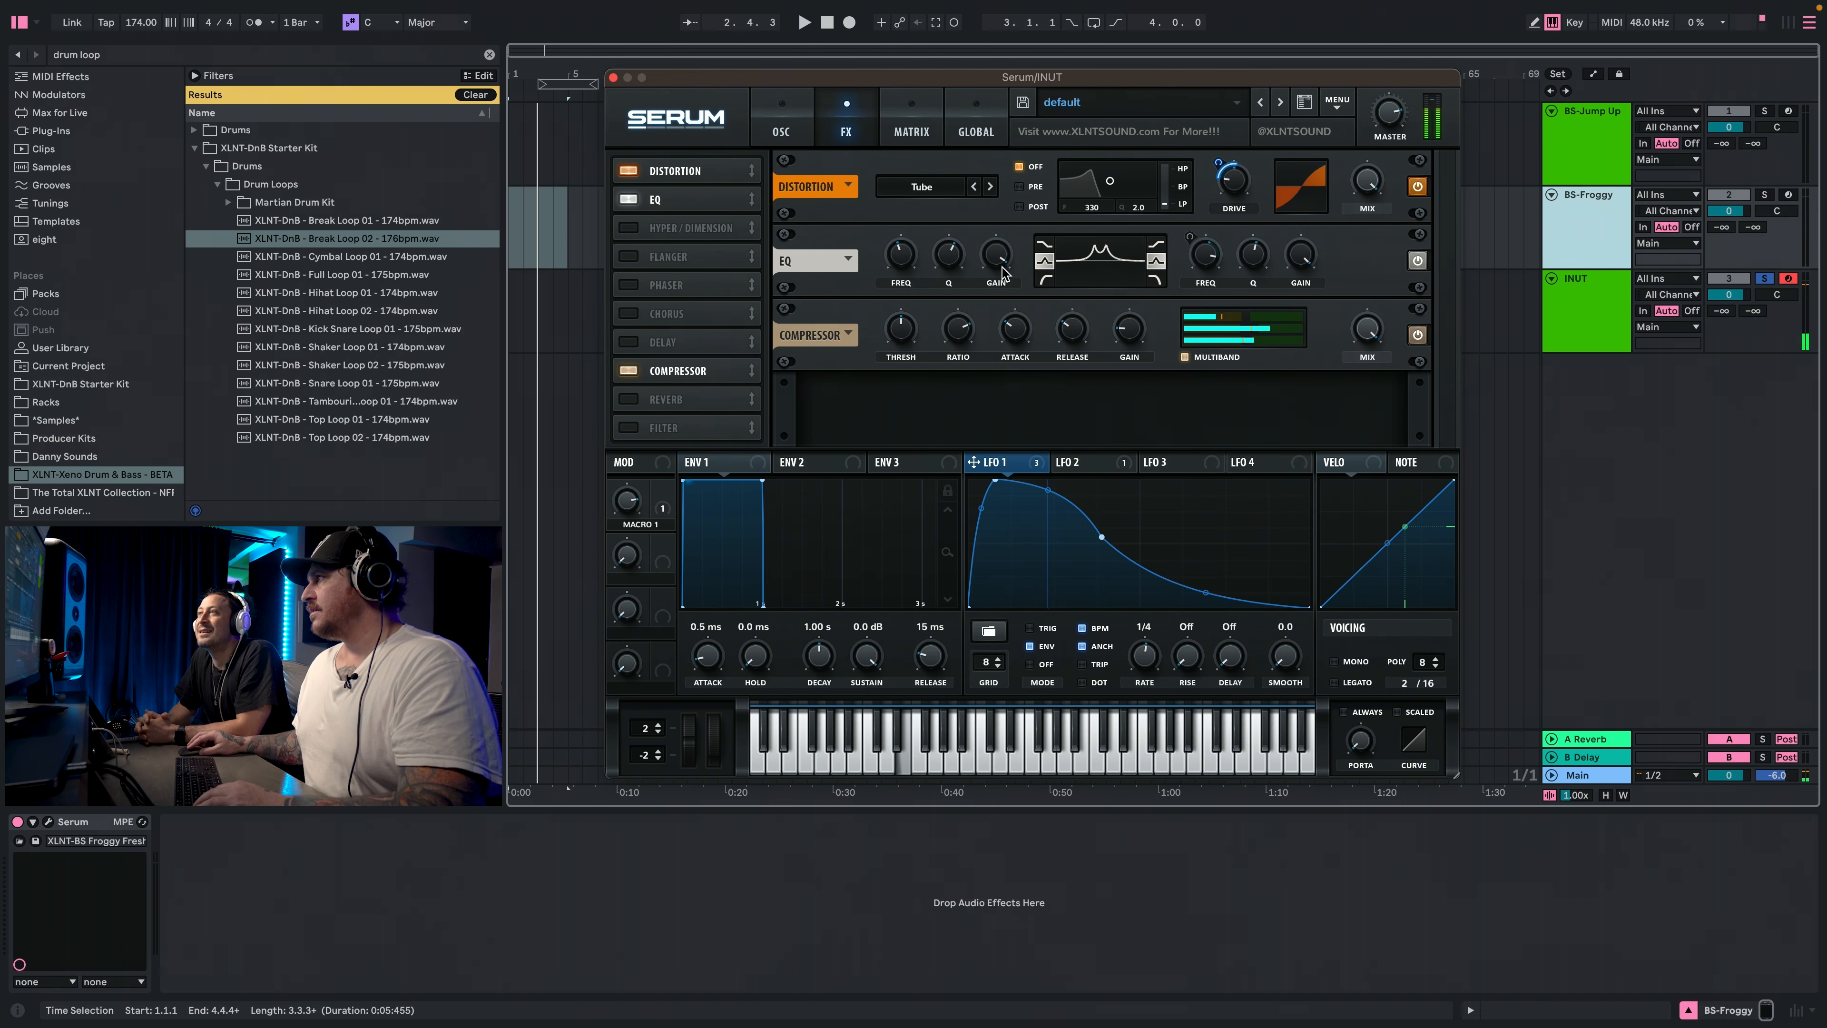
Try LFO 1 on the EQ's reset low-band gain, remove that modulation and set the gain to about 23.9 dB.
double_click(997, 261)
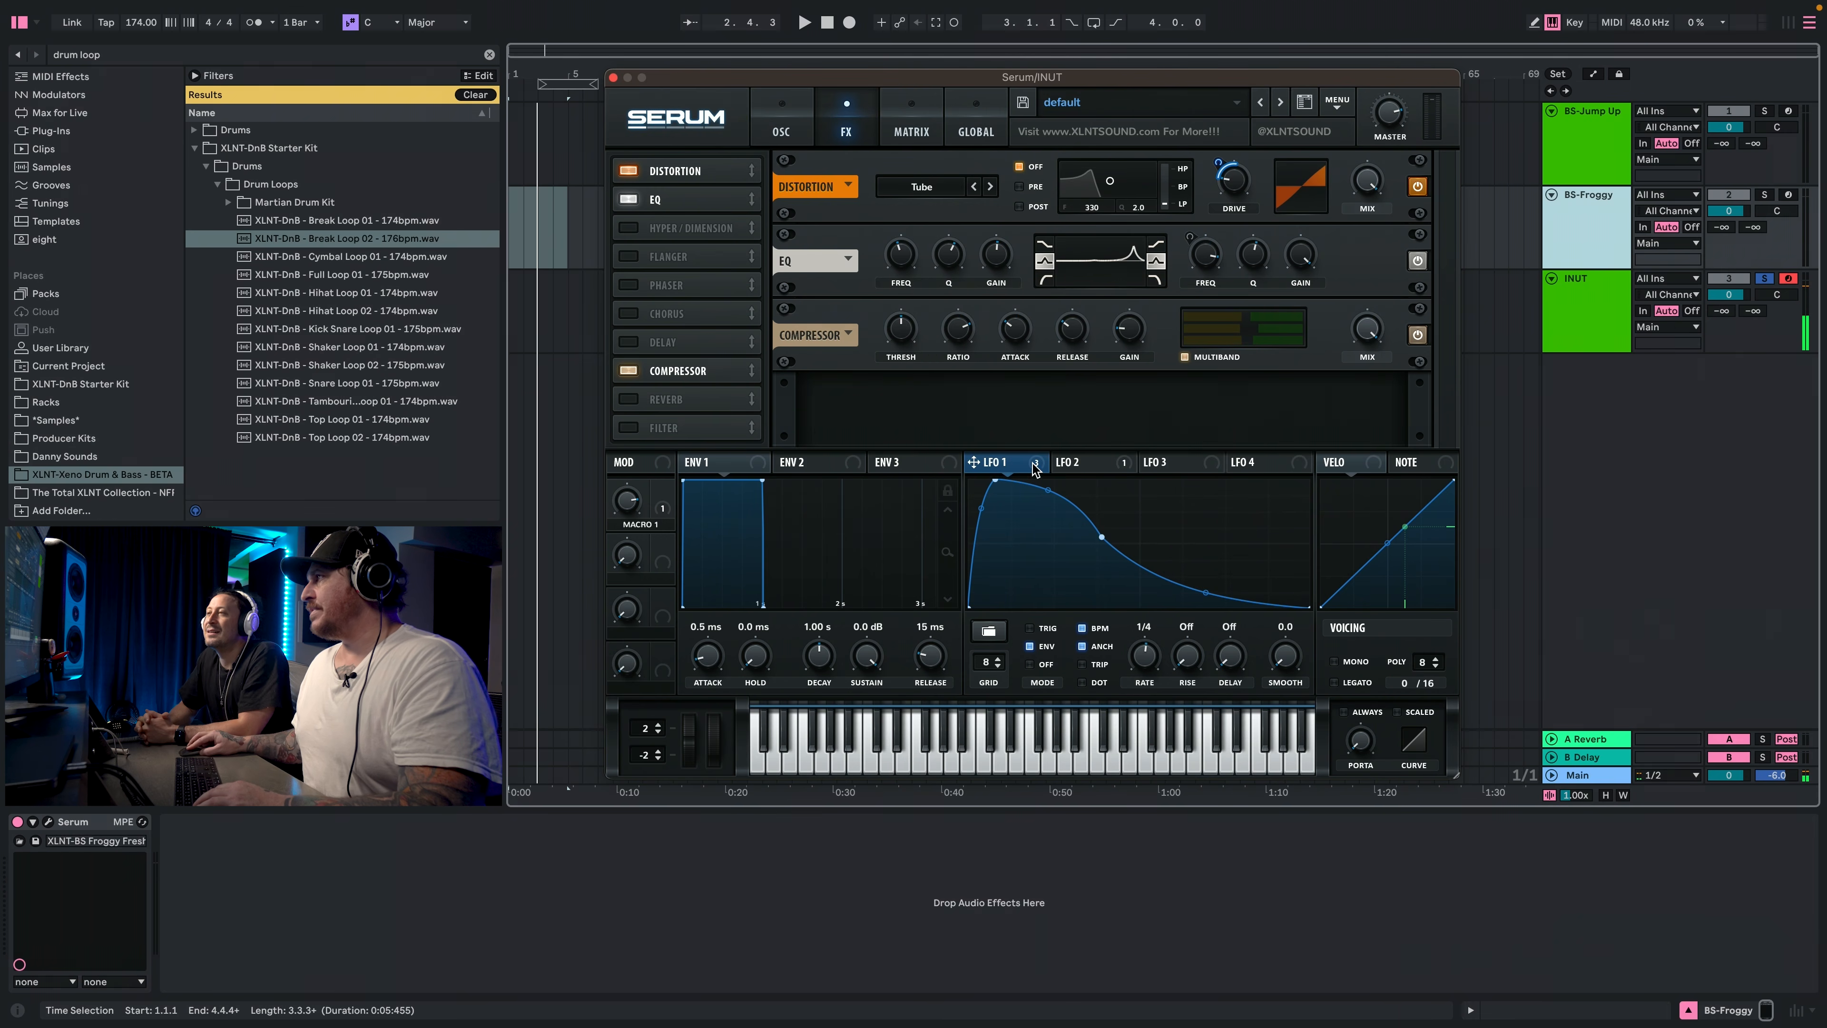
left_click_drag(981, 237, 984, 255)
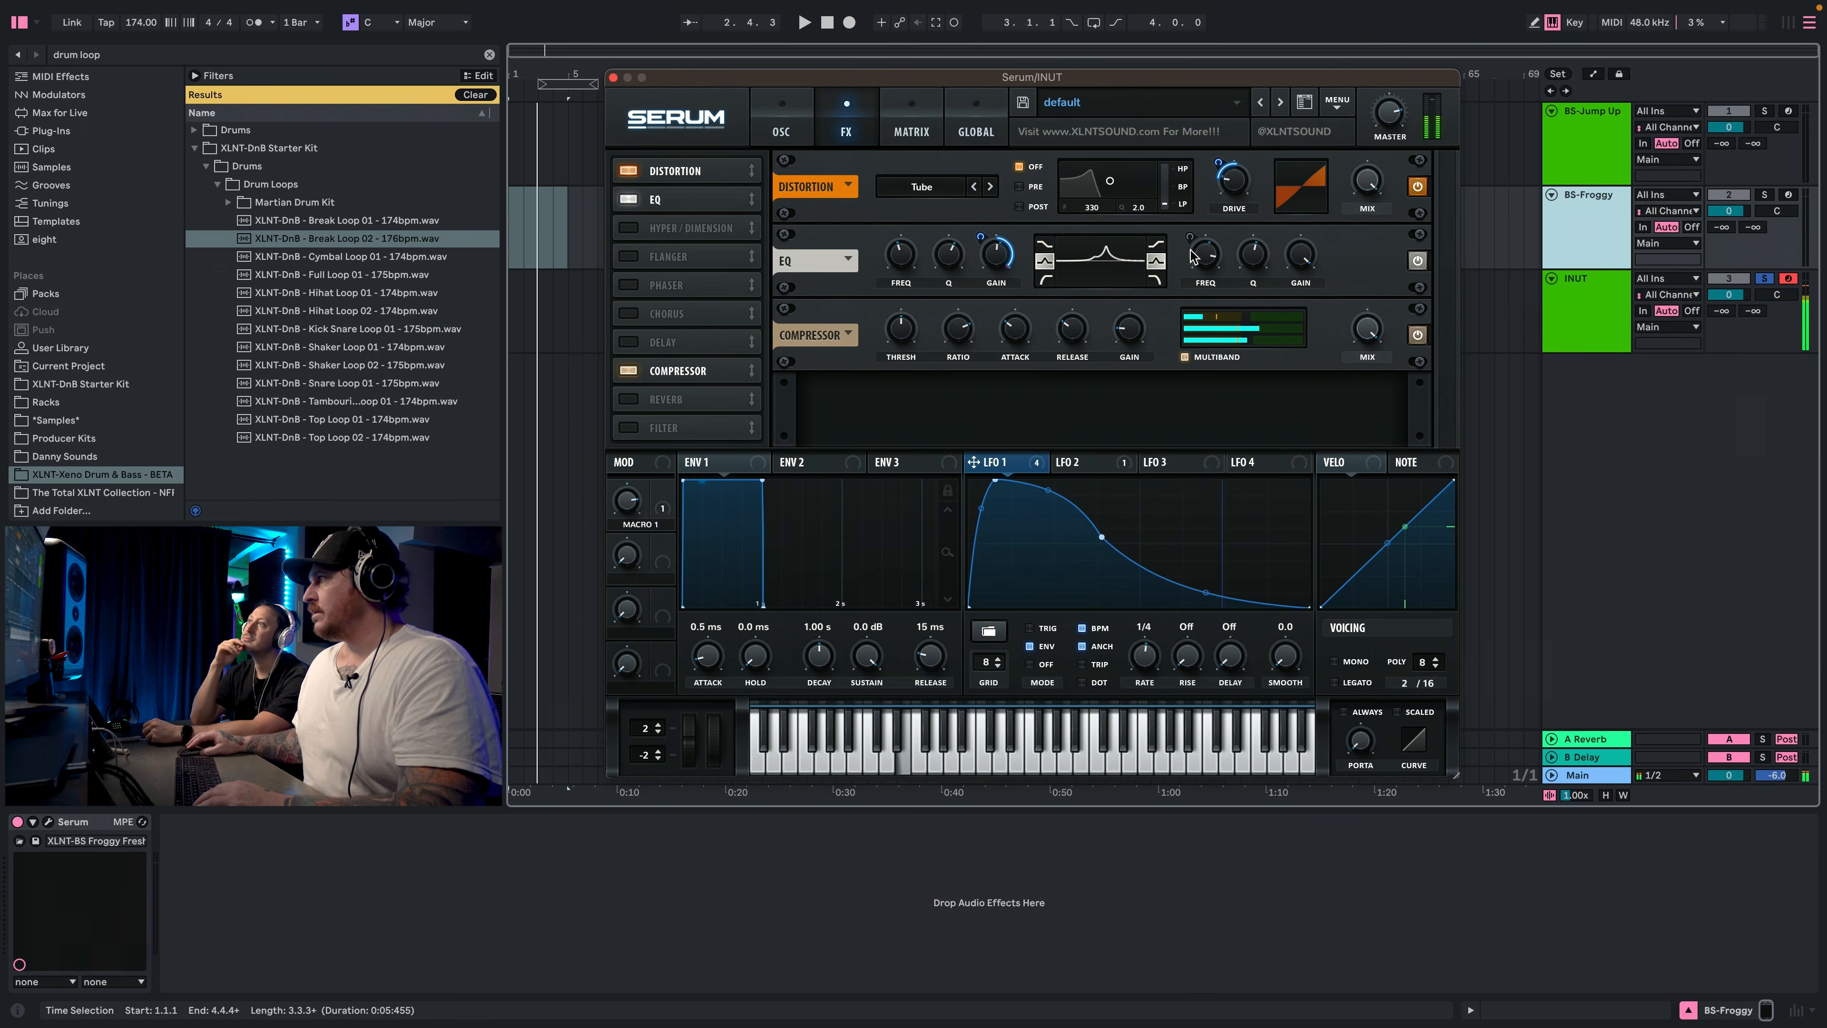
right_click(997, 267)
left_click(1035, 298)
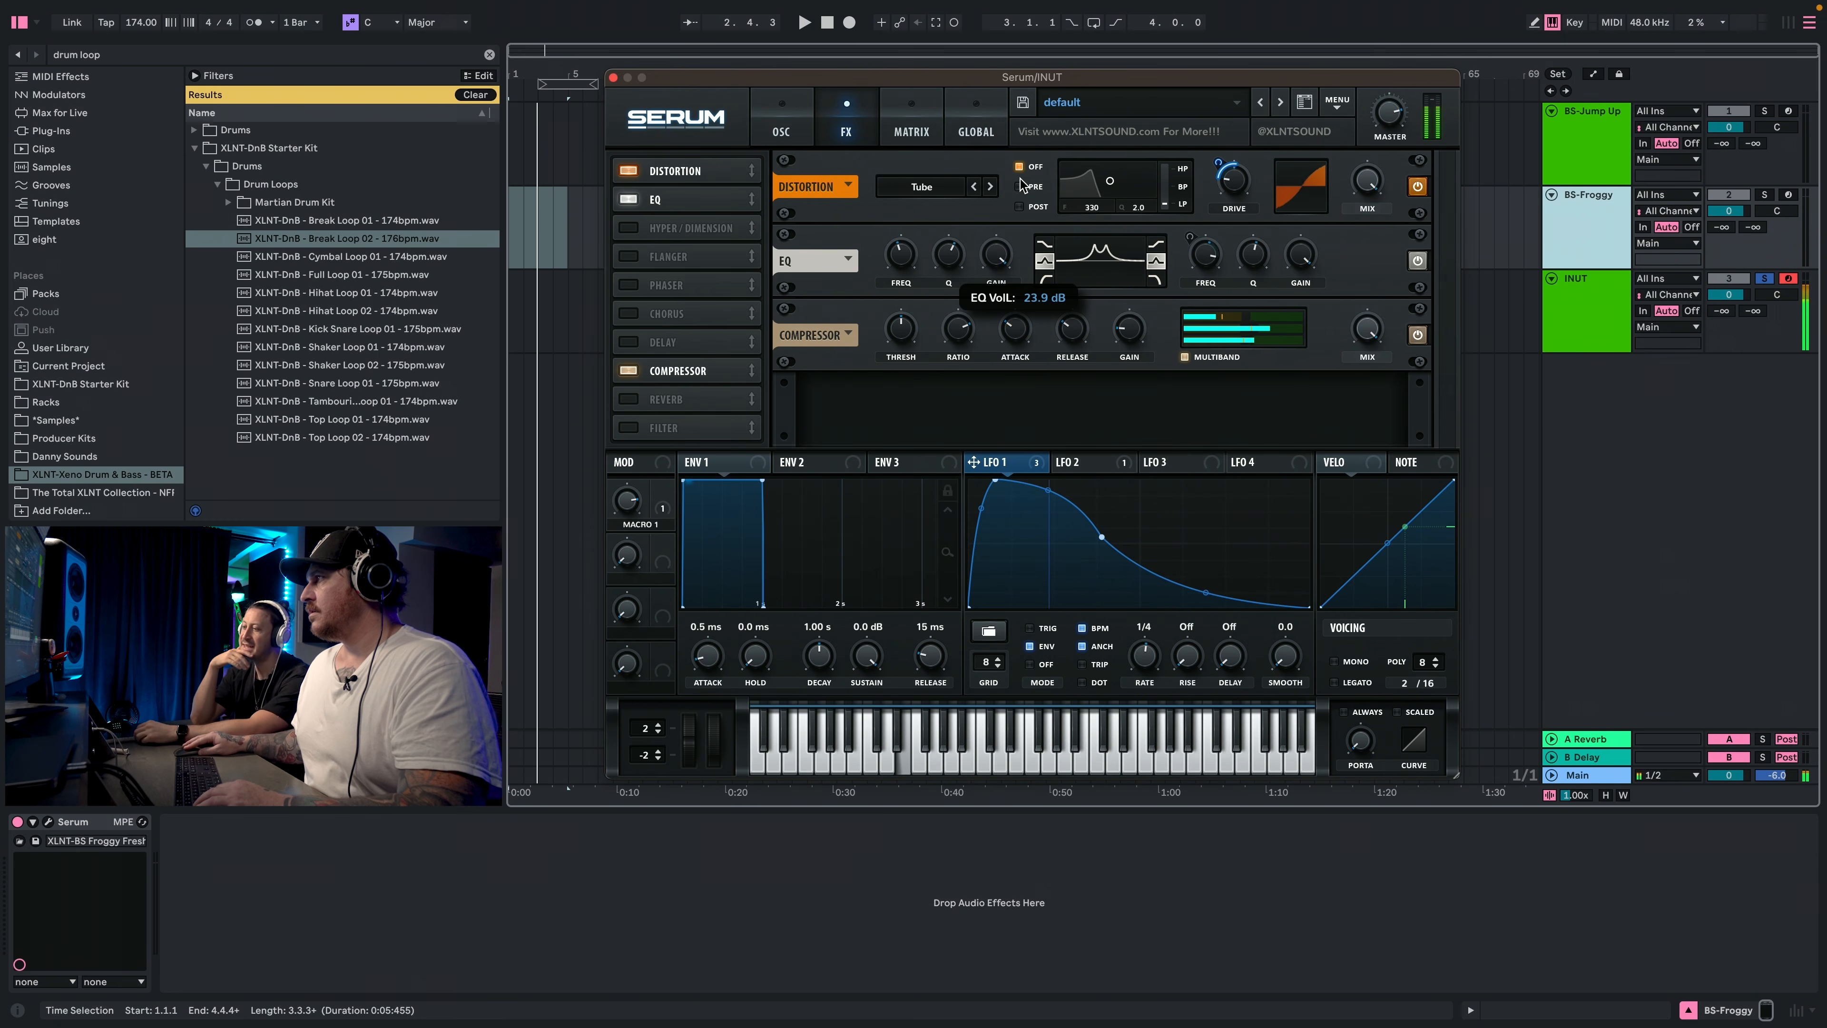
Rename Macro 1 as FROG TONE 1.
double_click(640, 524)
type("FROG TONE")
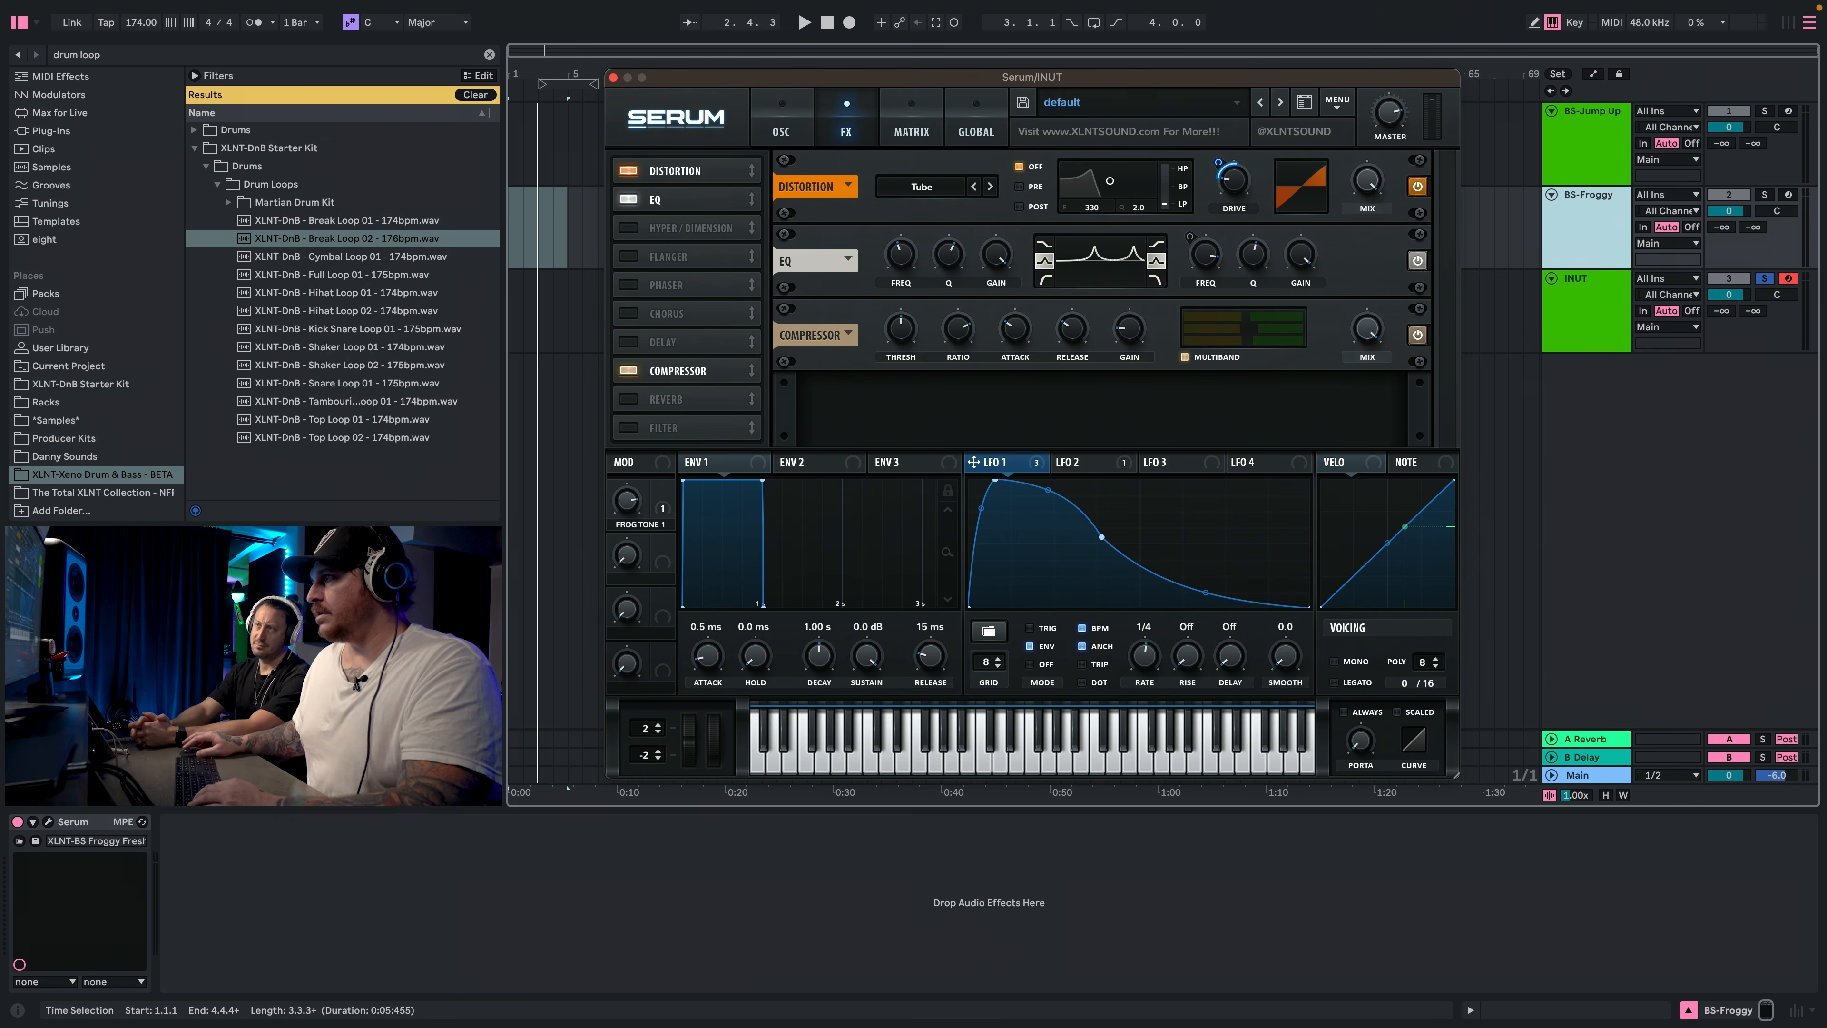
double_click(641, 525)
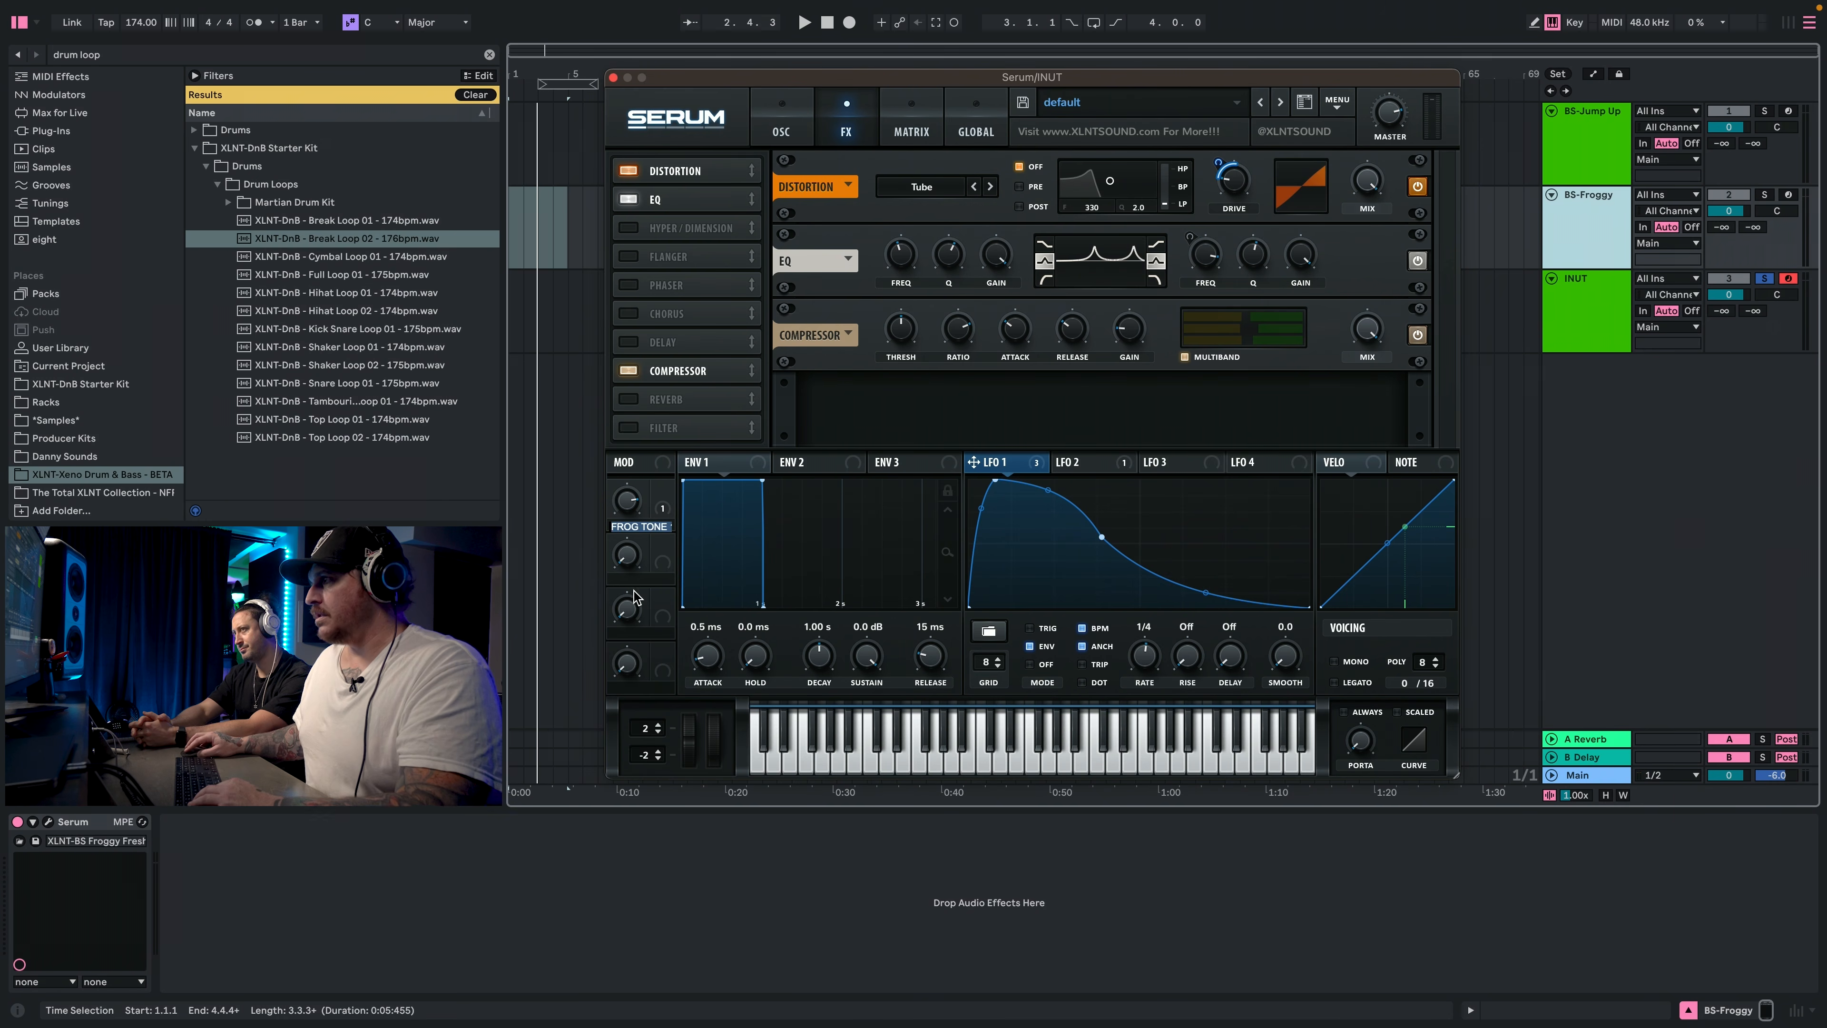
Assign Macro 2 to the EQ's low-band frequency, name it FROG TONE 2 and sweep it to about 53%.
double_click(640, 580)
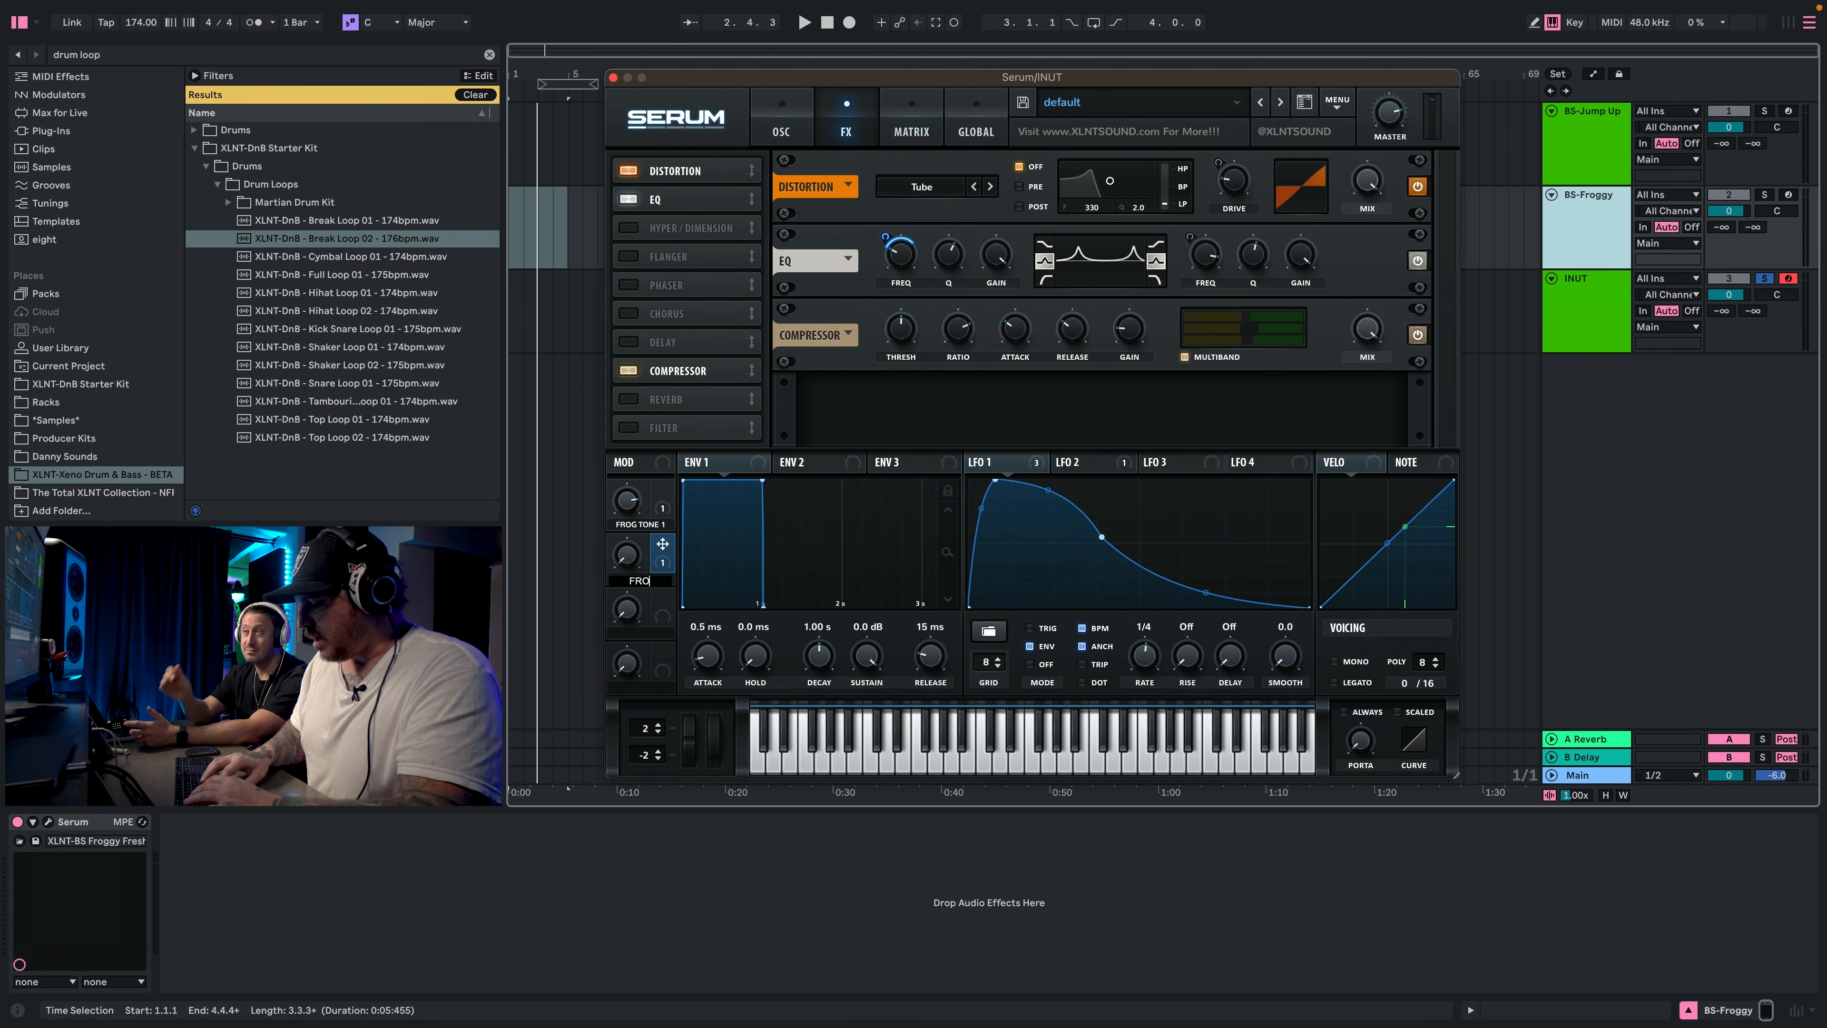
type("FROG TONE")
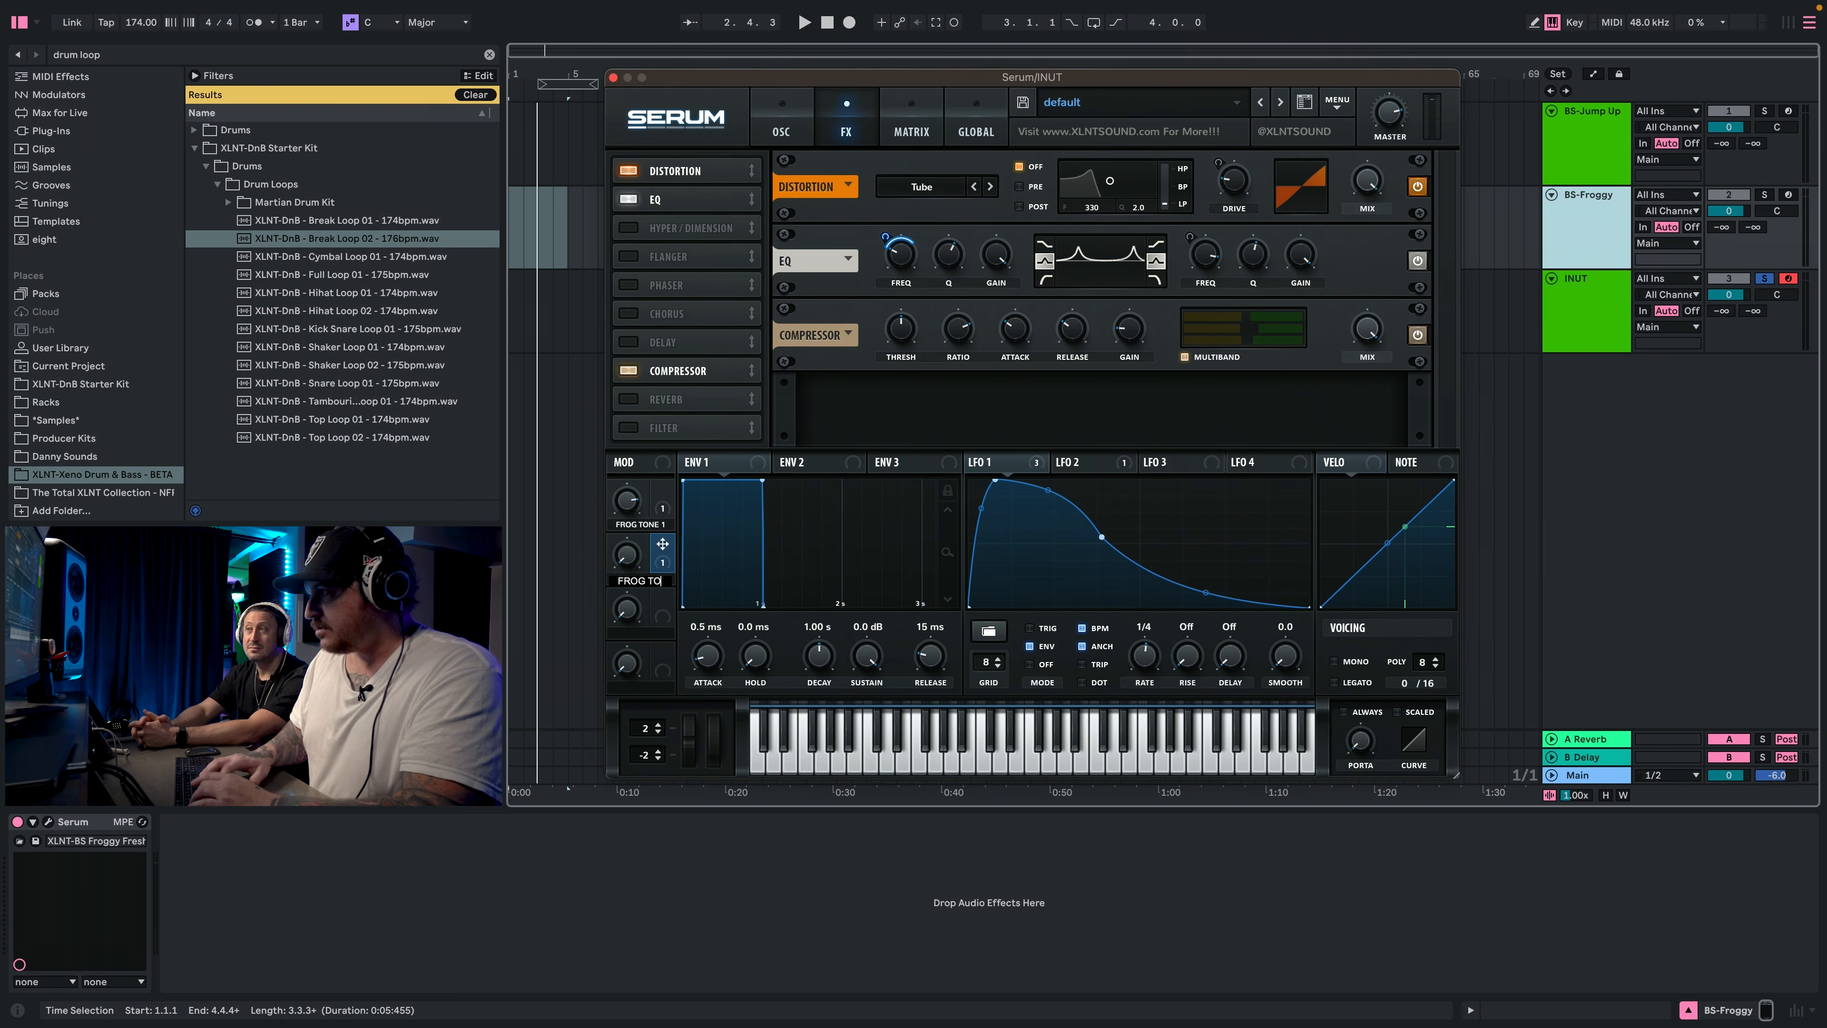
type("d")
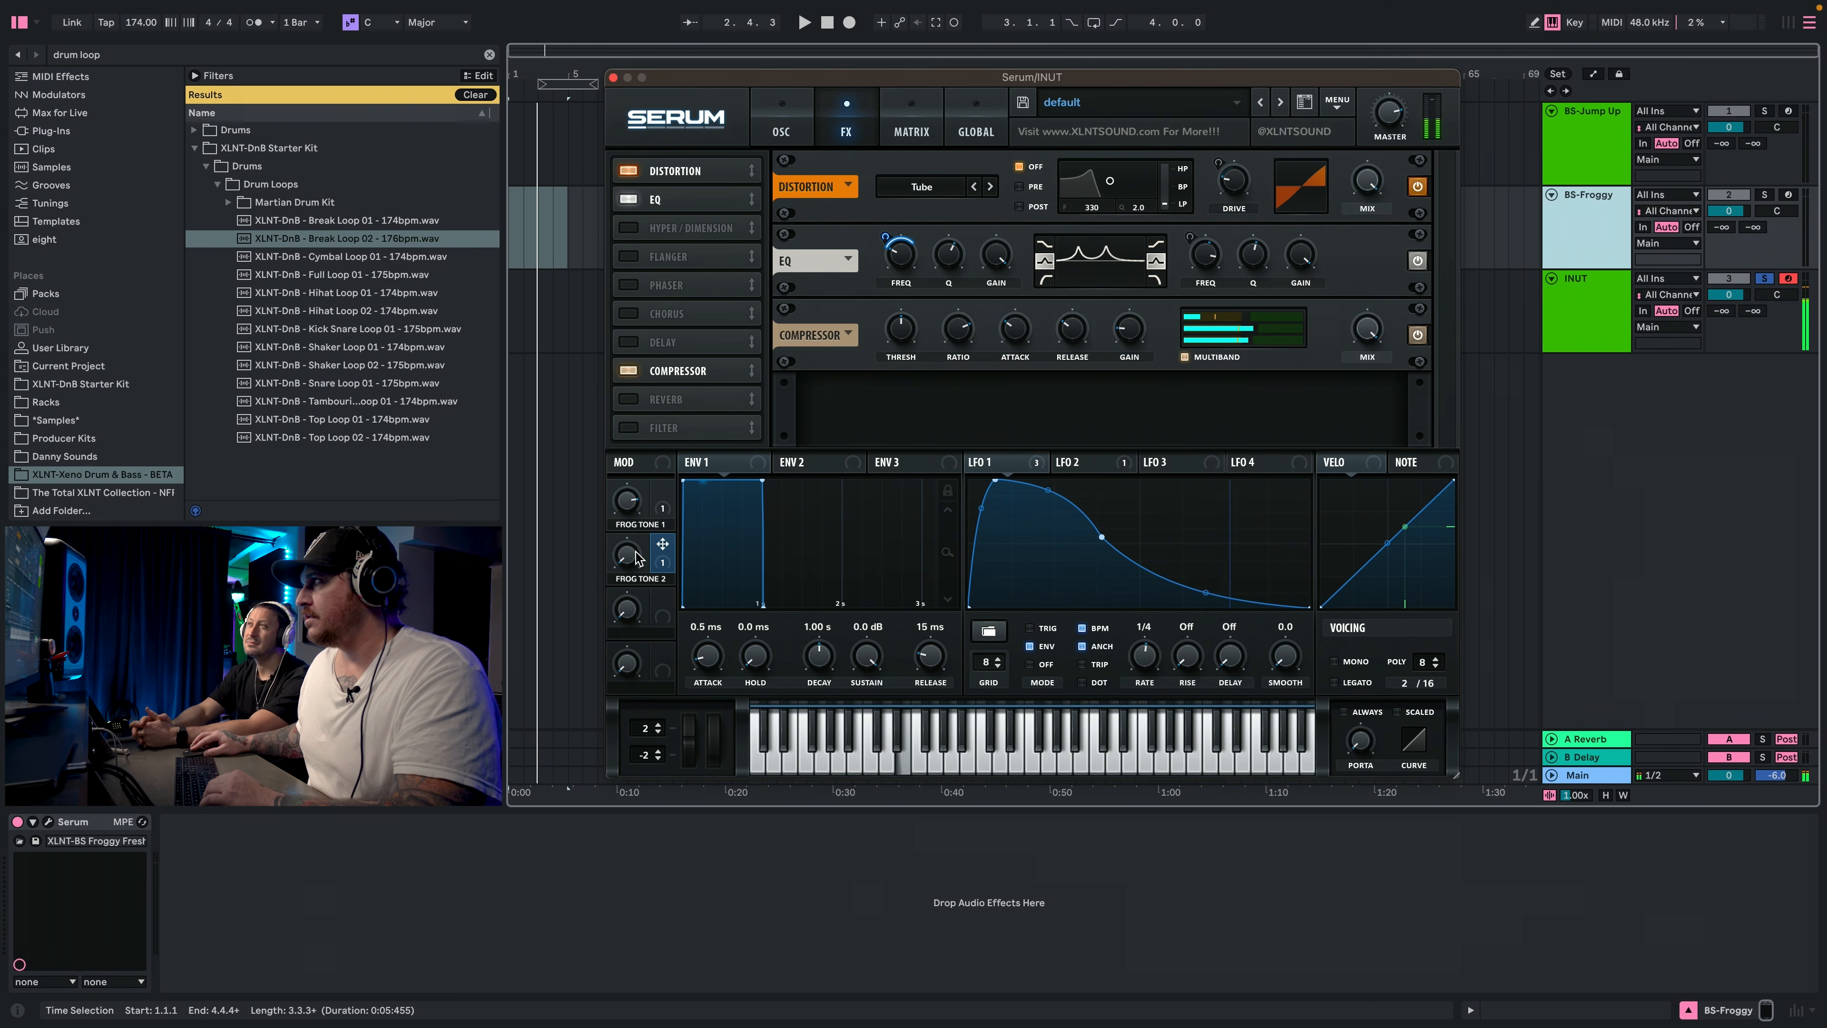
left_click_drag(636, 558, 645, 480)
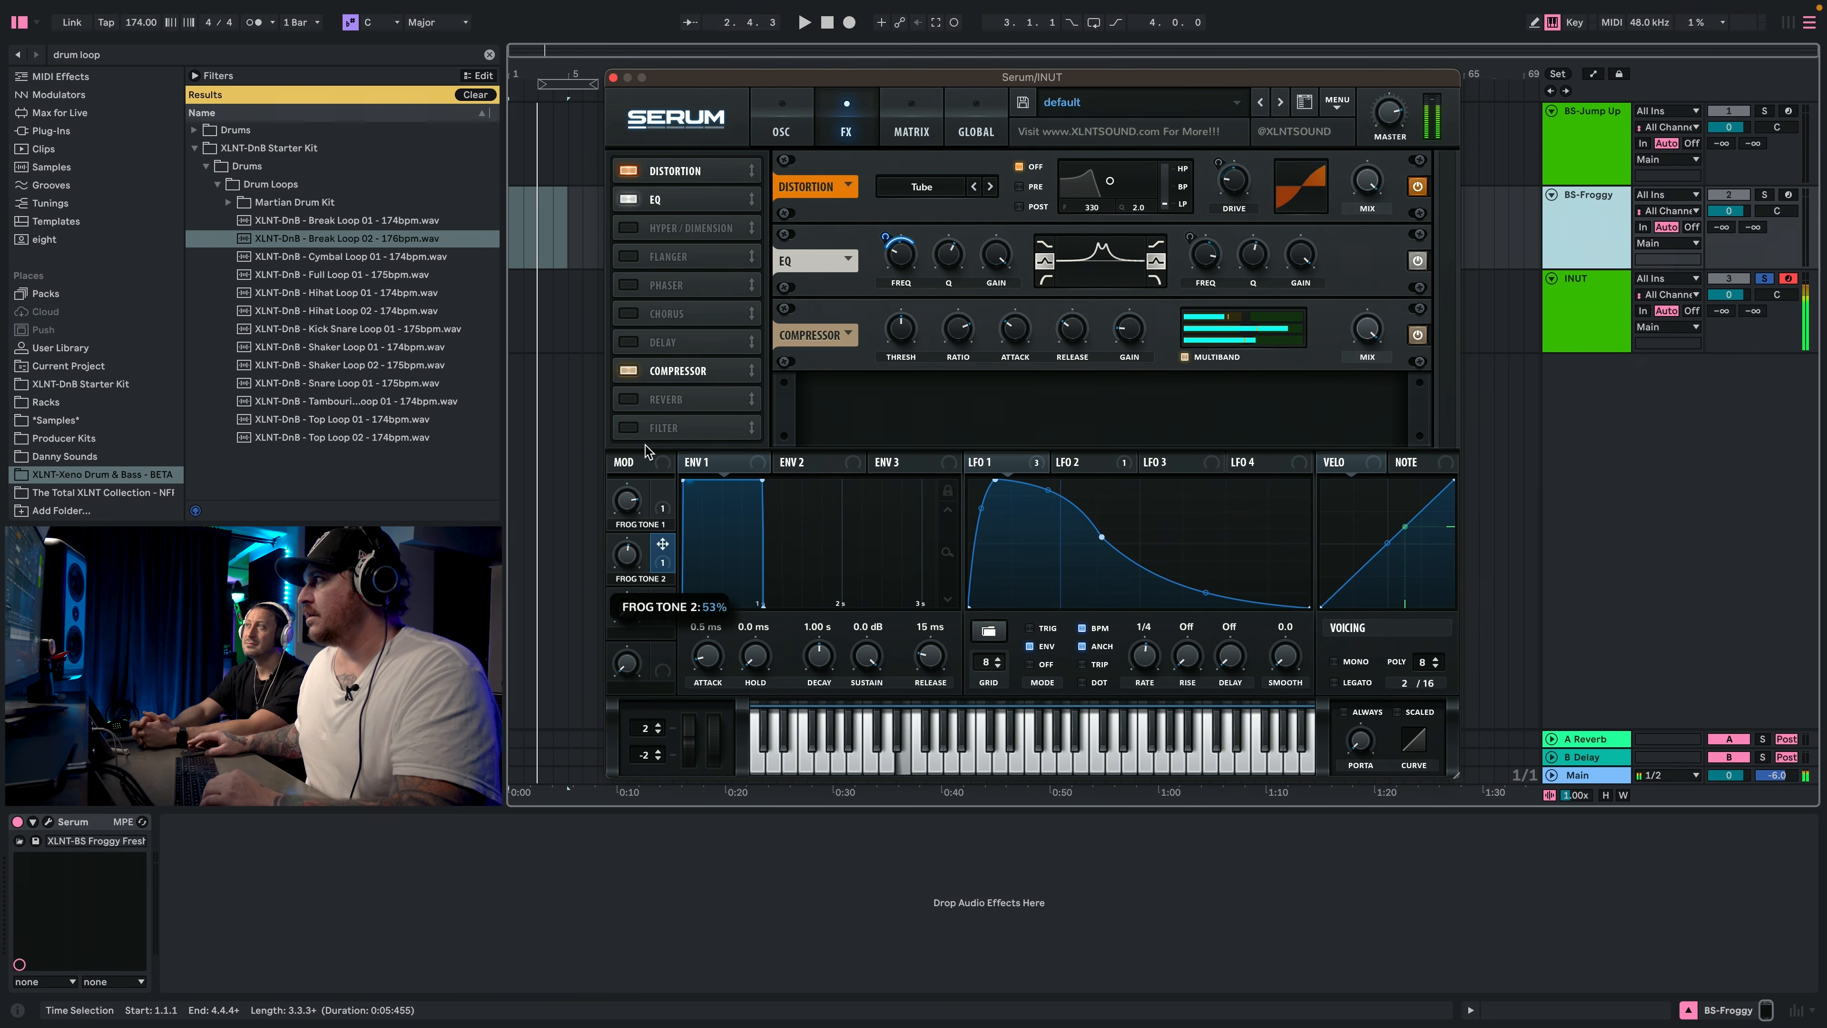
Arm the BS-Froggy track, open its Serum patch to hear it for comparison, and re-arm the INUT track.
left_click(1768, 194)
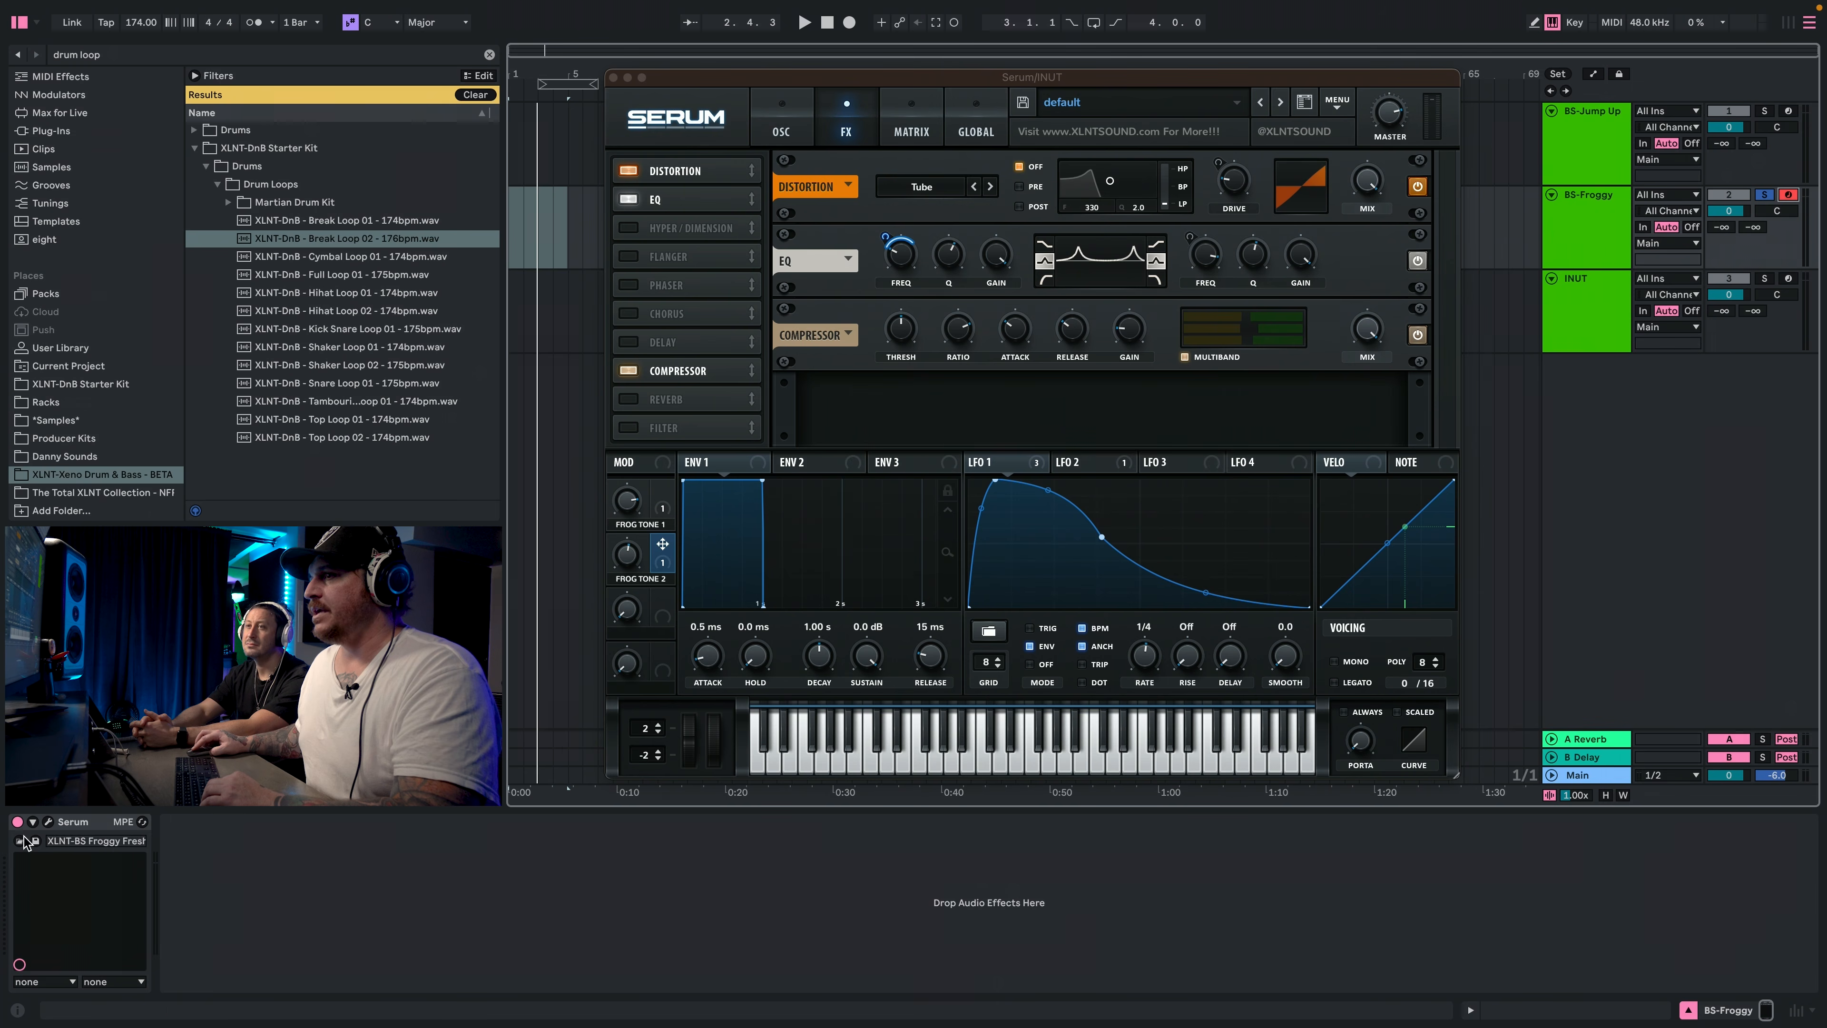
left_click(48, 821)
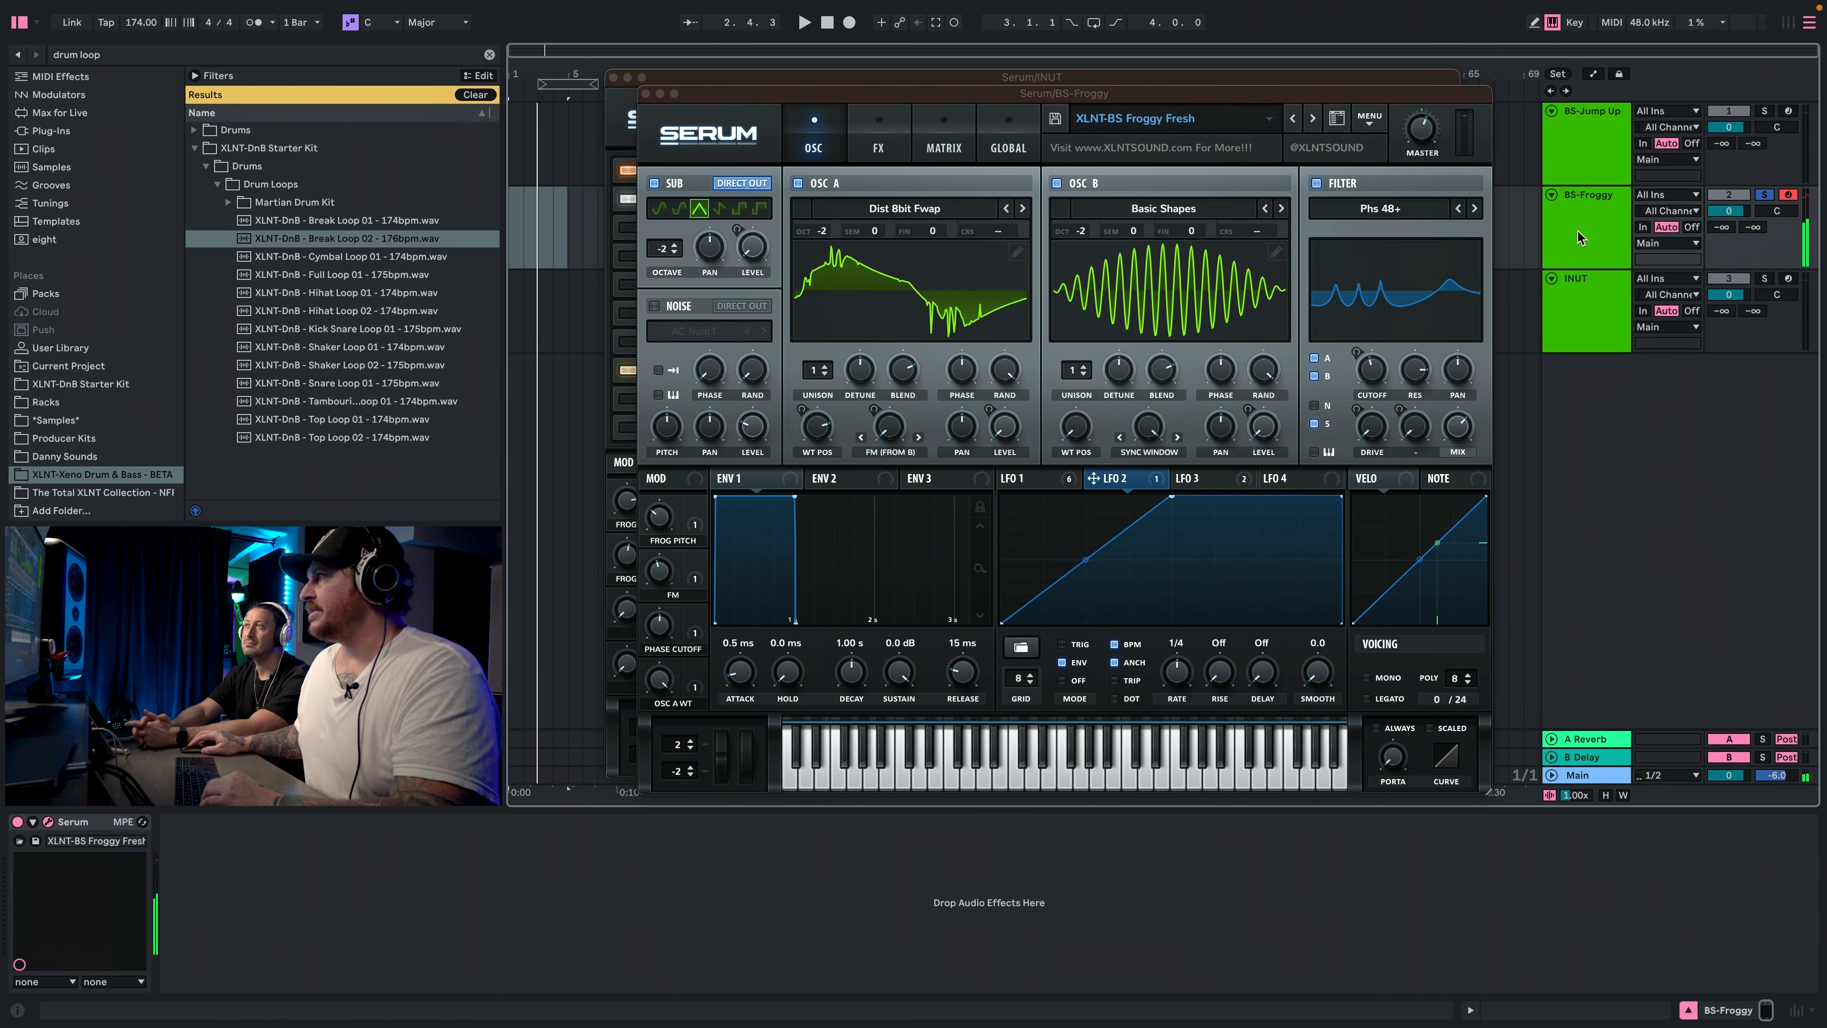
left_click(1791, 279)
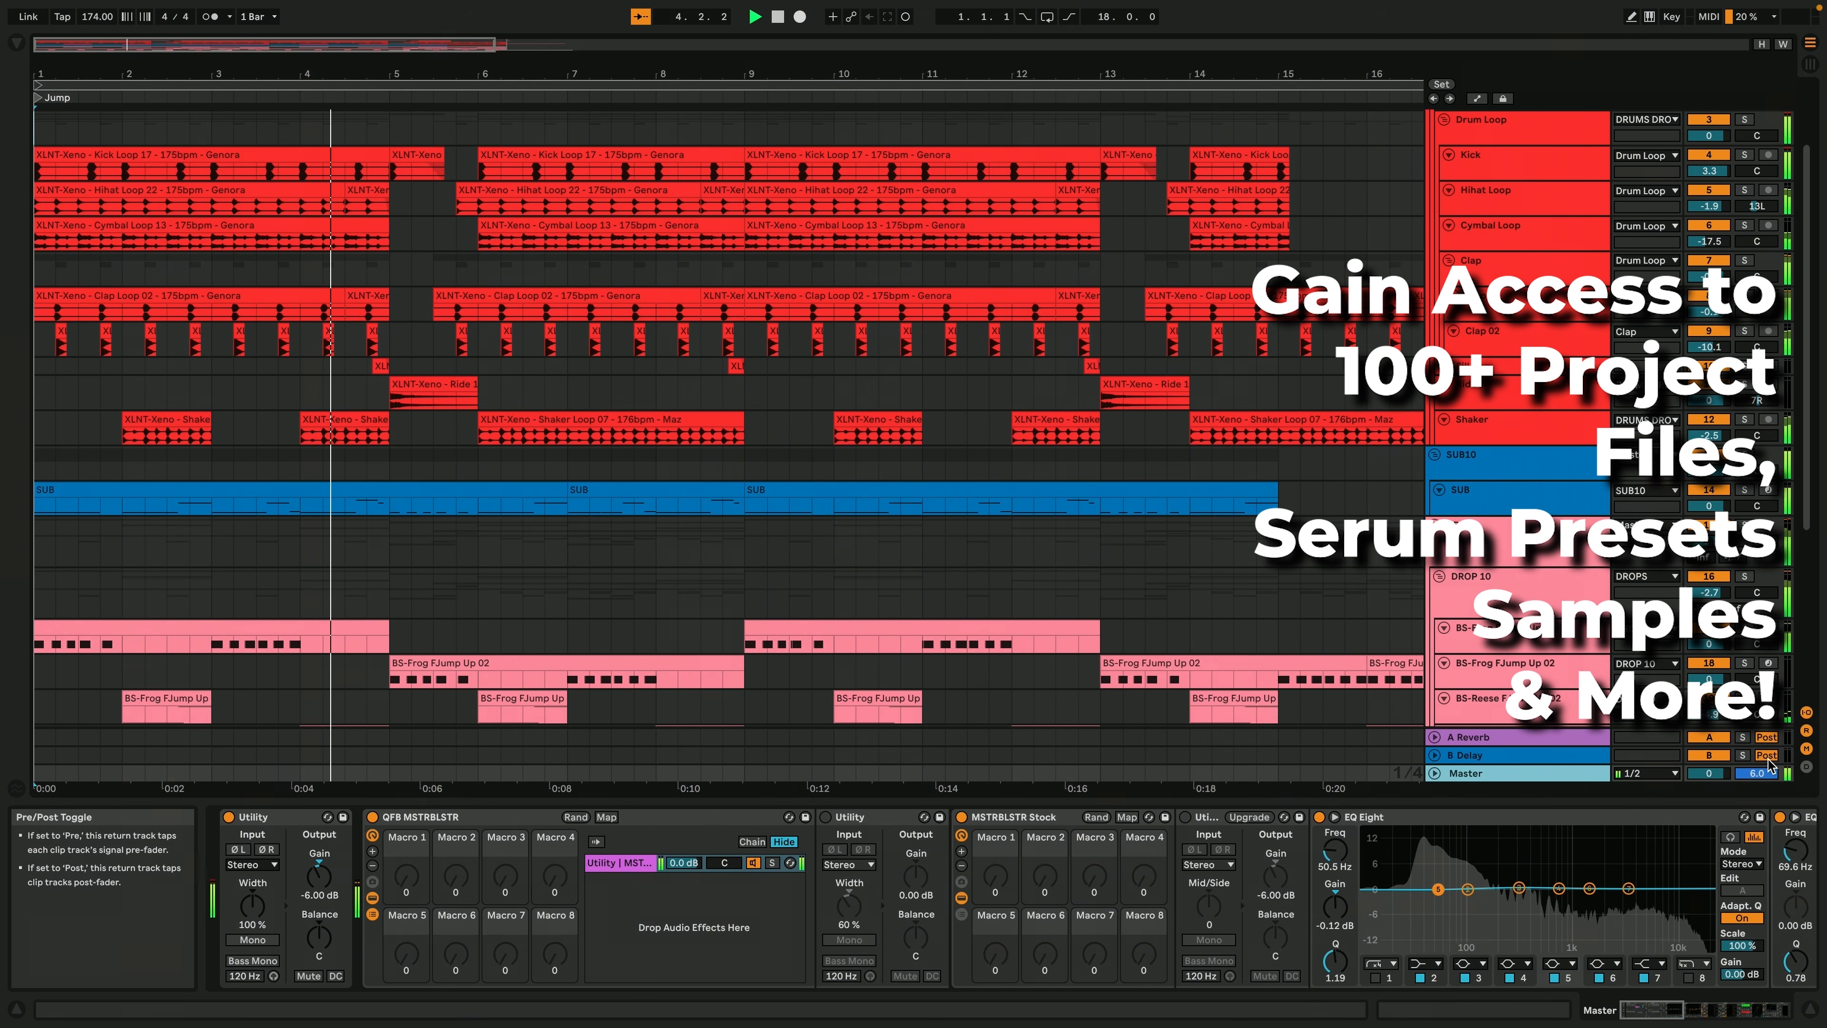
scroll(1769, 764, "down", 2)
scroll(1769, 765, "down", 5)
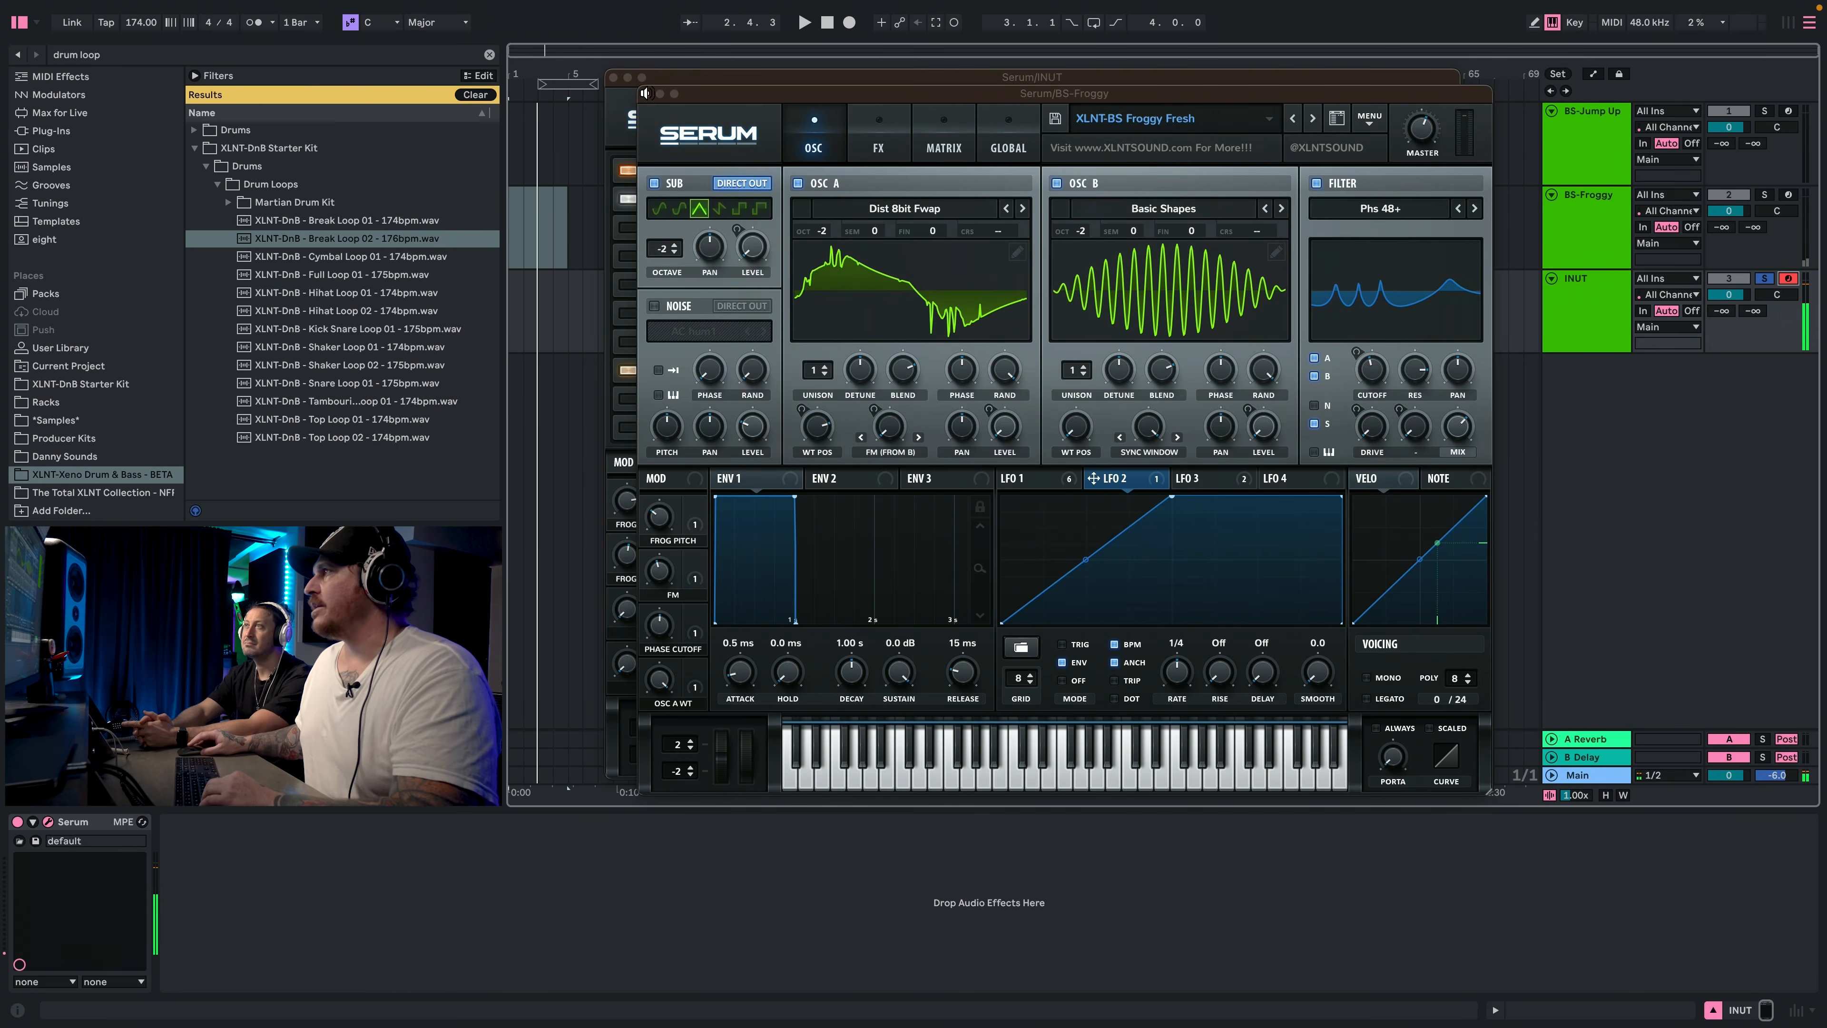
Enable the MG Low 6 filter effect in the INUT patch and place the compressor and filter directly after the EQ.
left_click(846, 128)
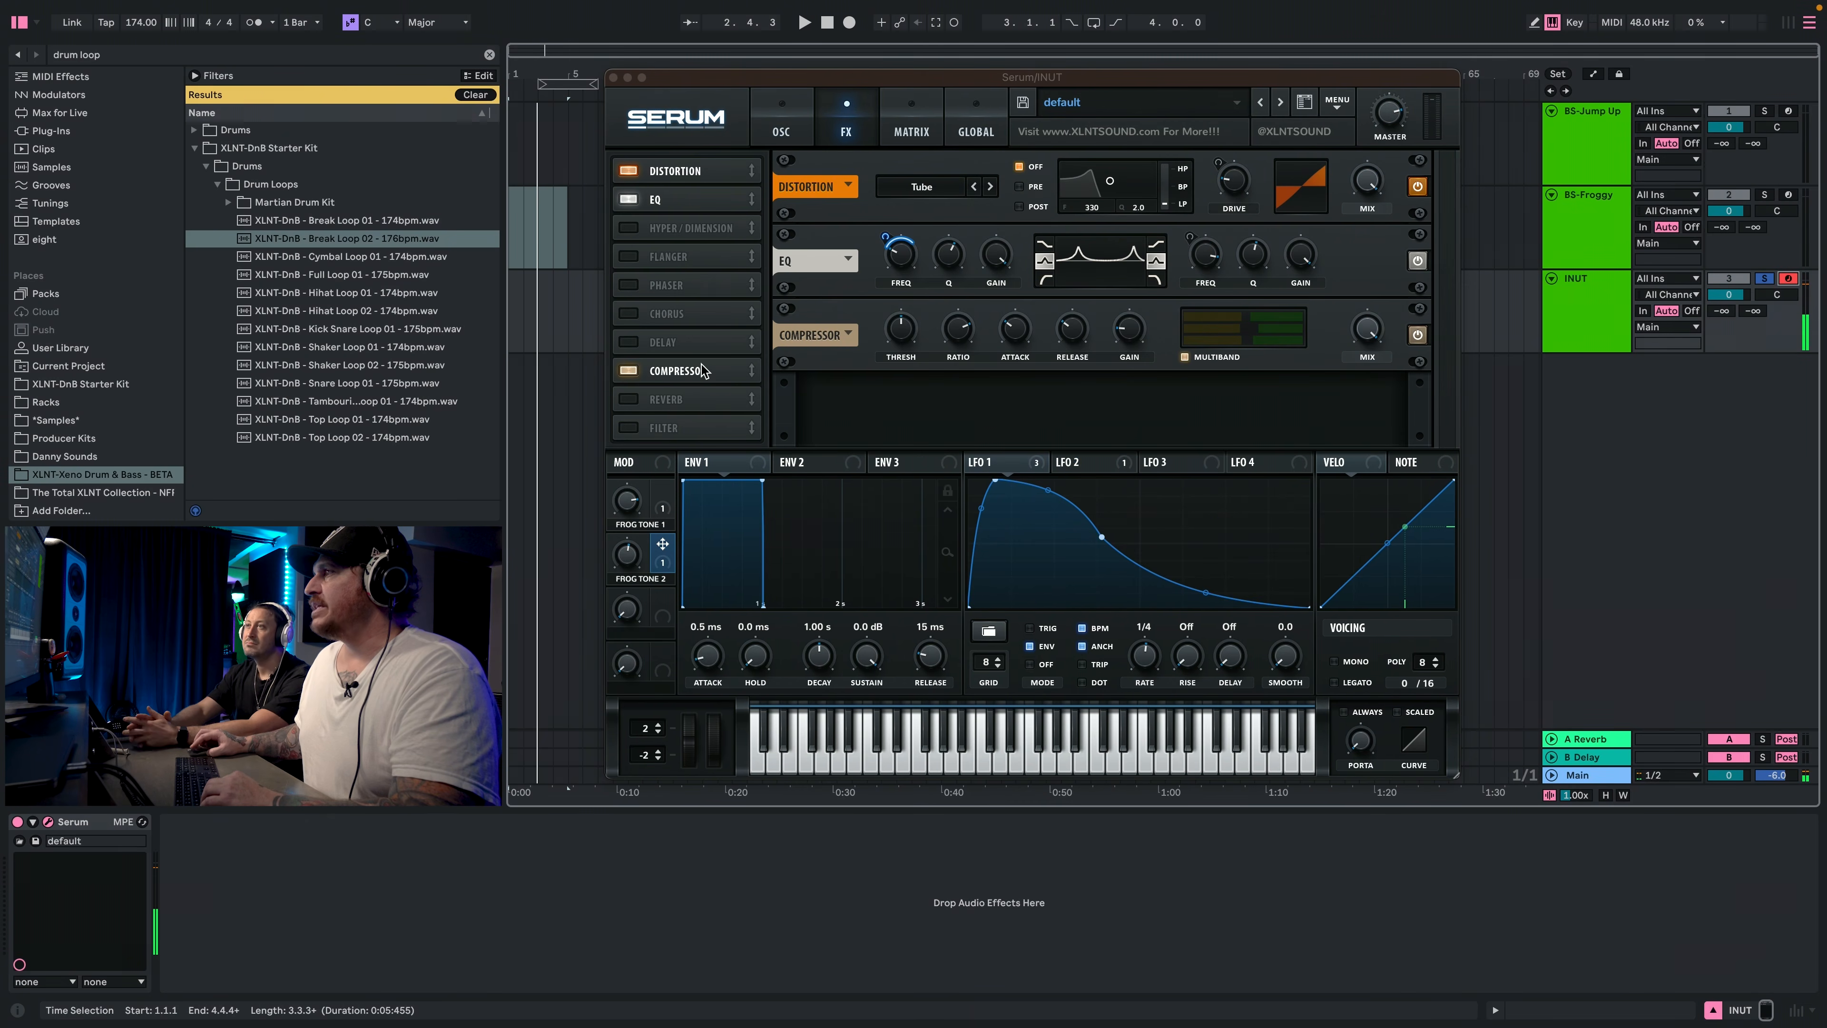
left_click(641, 429)
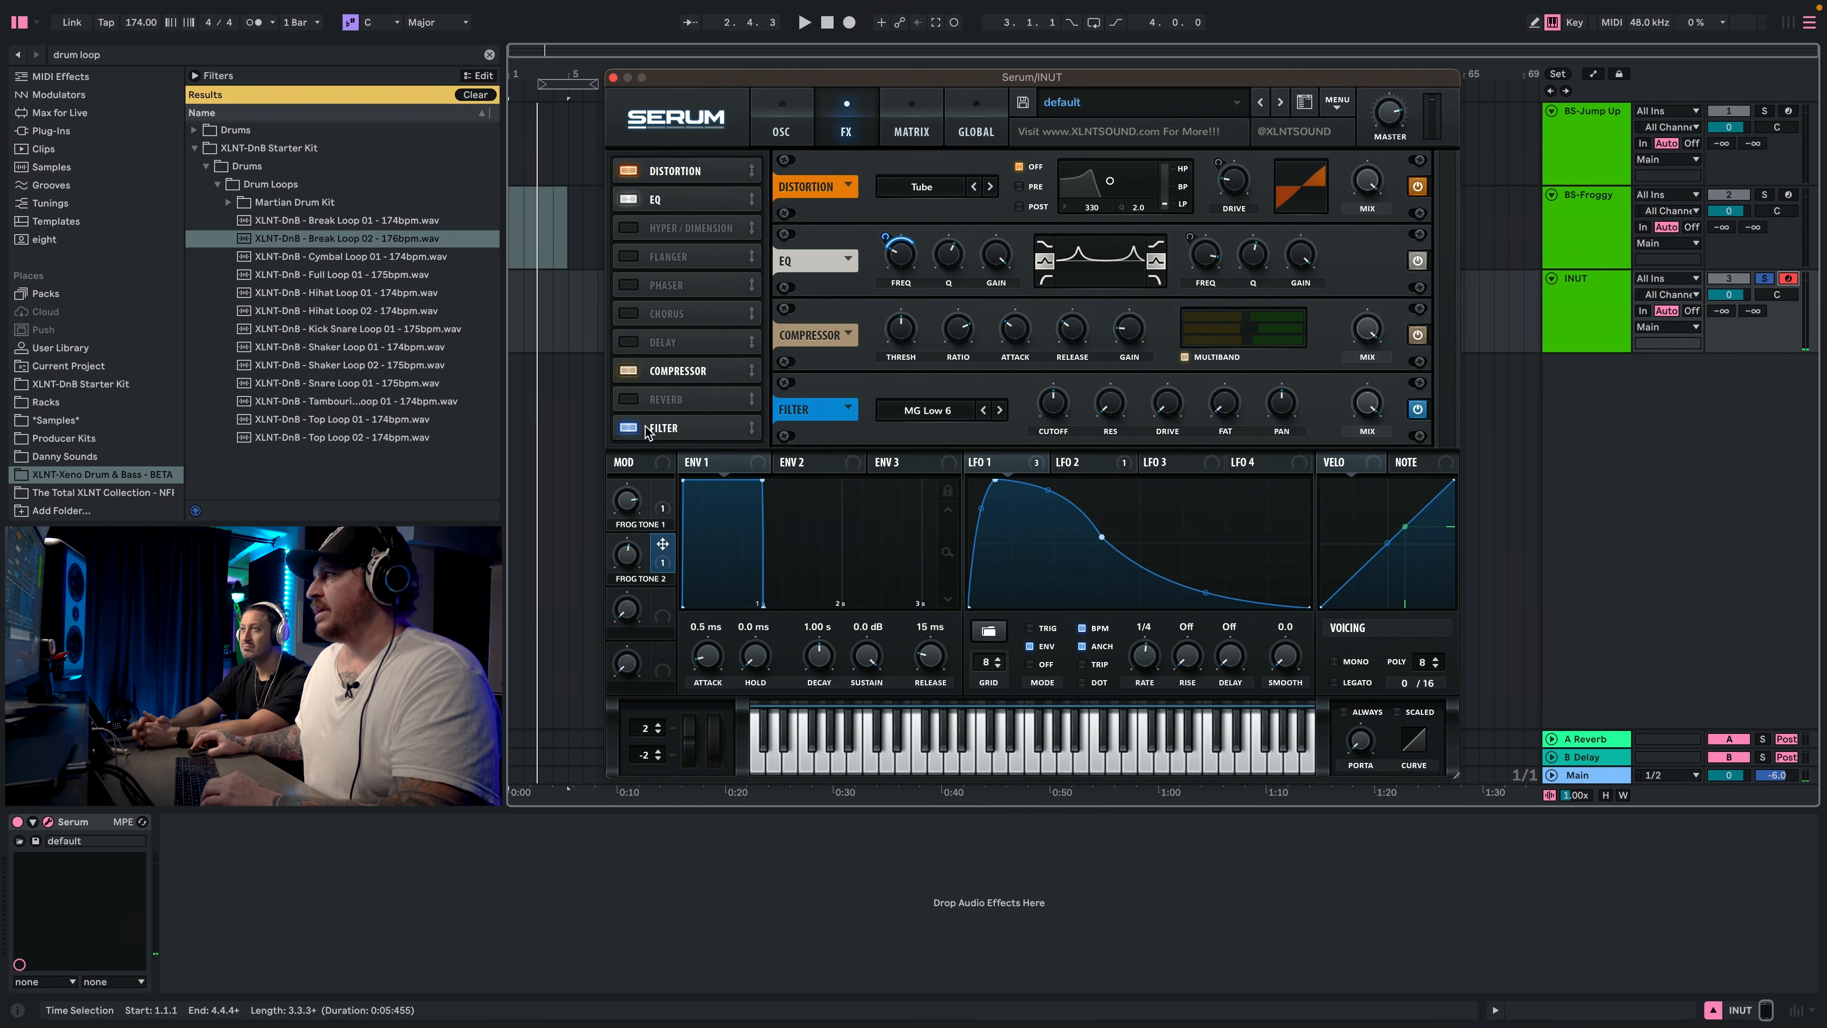
left_click_drag(676, 371, 676, 242)
left_click_drag(663, 427, 672, 267)
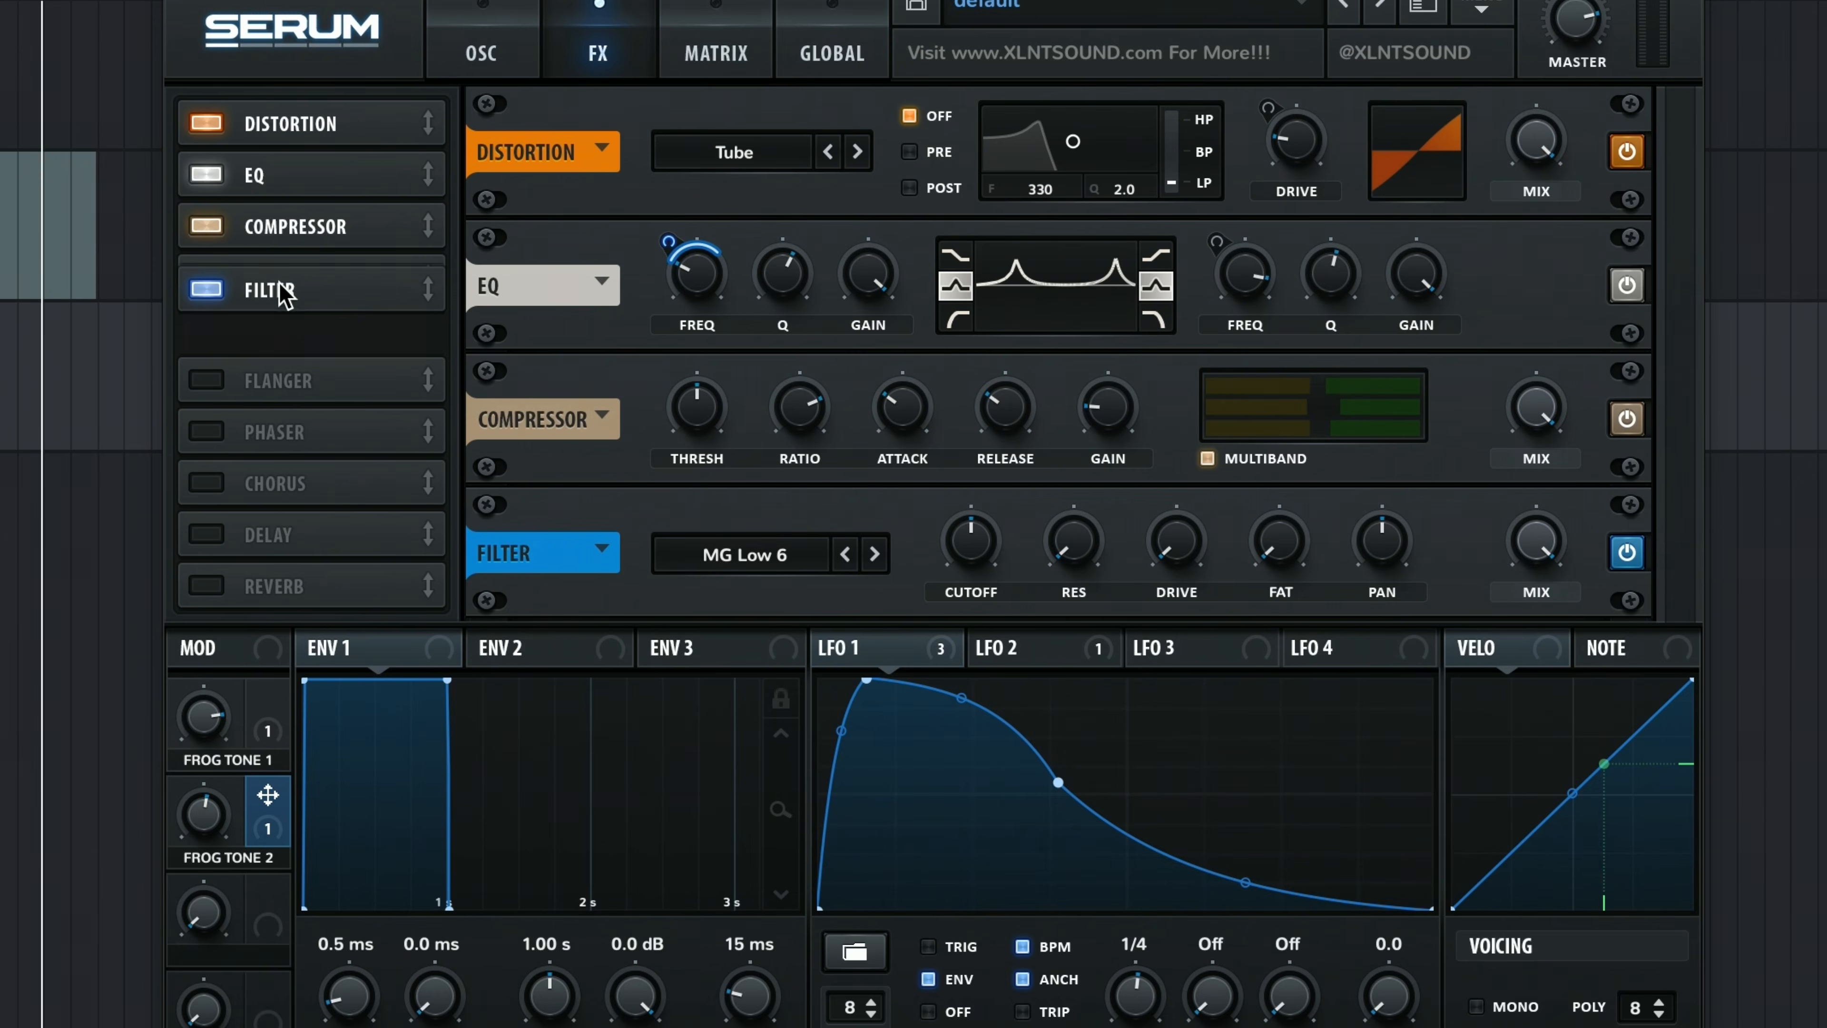
left_click_drag(279, 280, 279, 278)
Shape LFO 3 into a fast rise and long fall, assign it to the effect filter's cutoff and raise the filter's drive.
left_click(1061, 656)
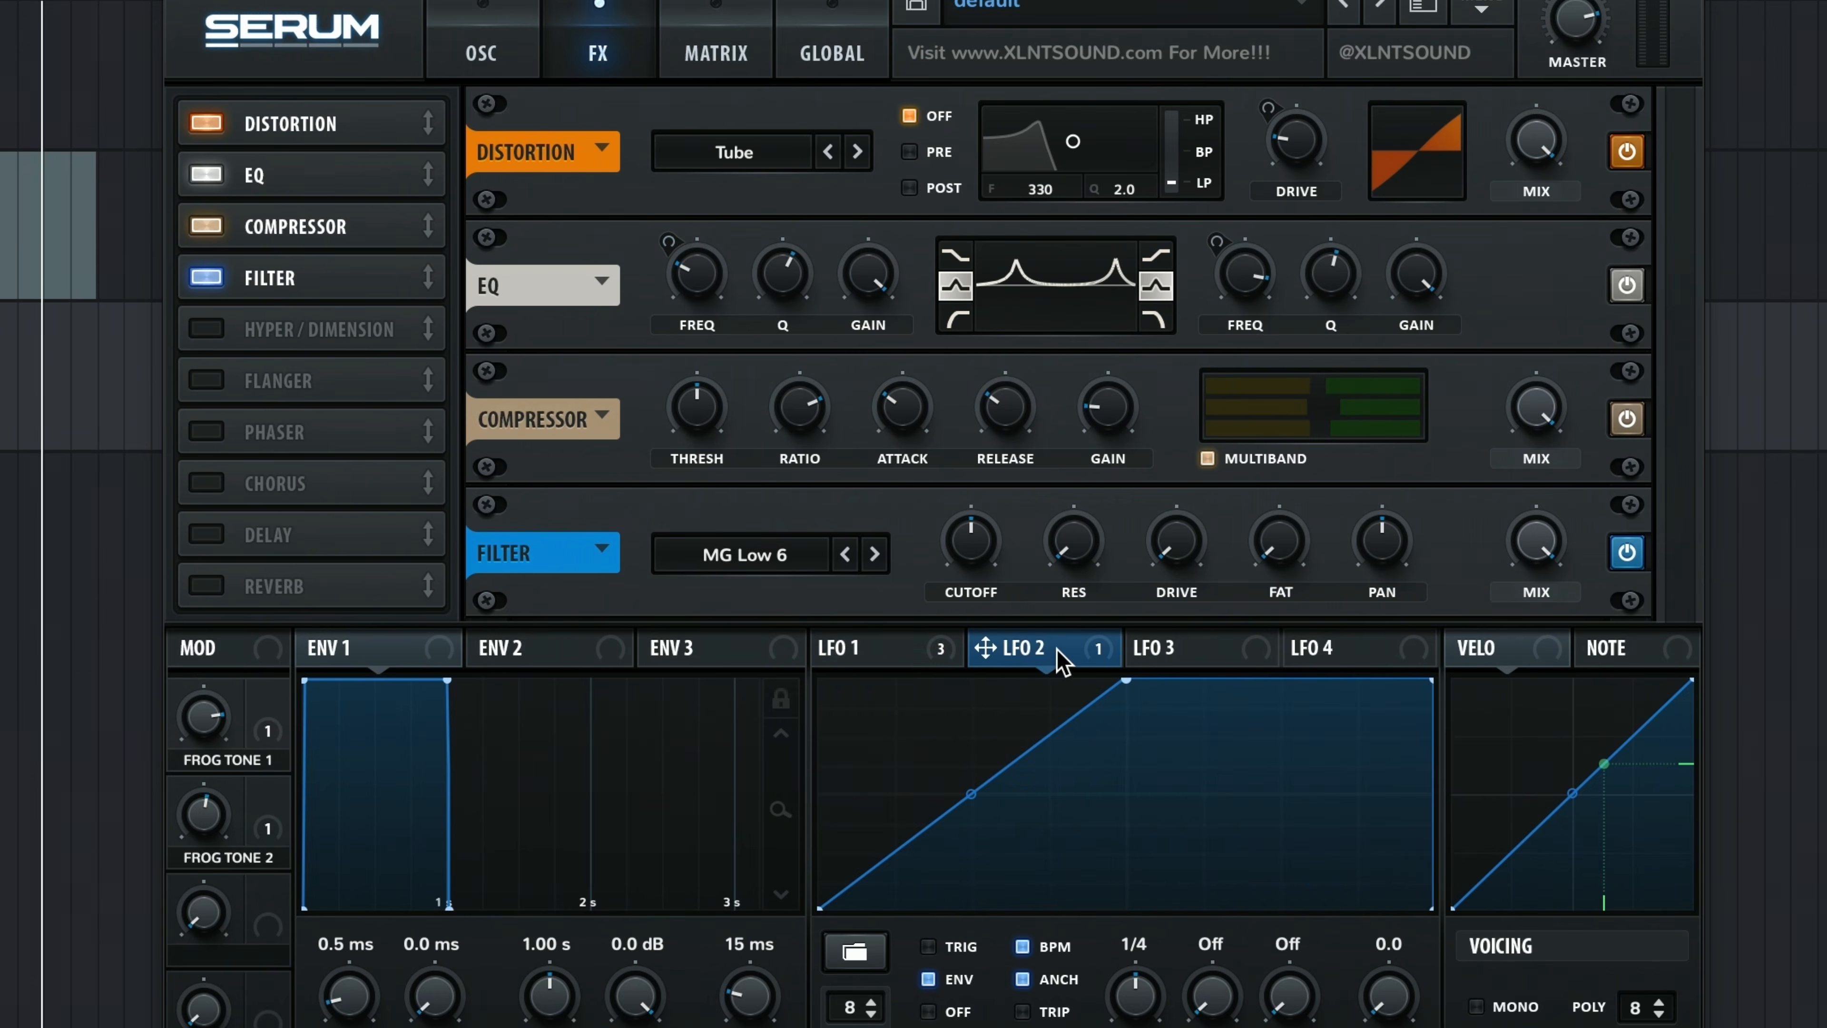
left_click(1176, 655)
left_click_drag(1125, 680, 882, 680)
left_click_drag(1243, 655, 975, 554)
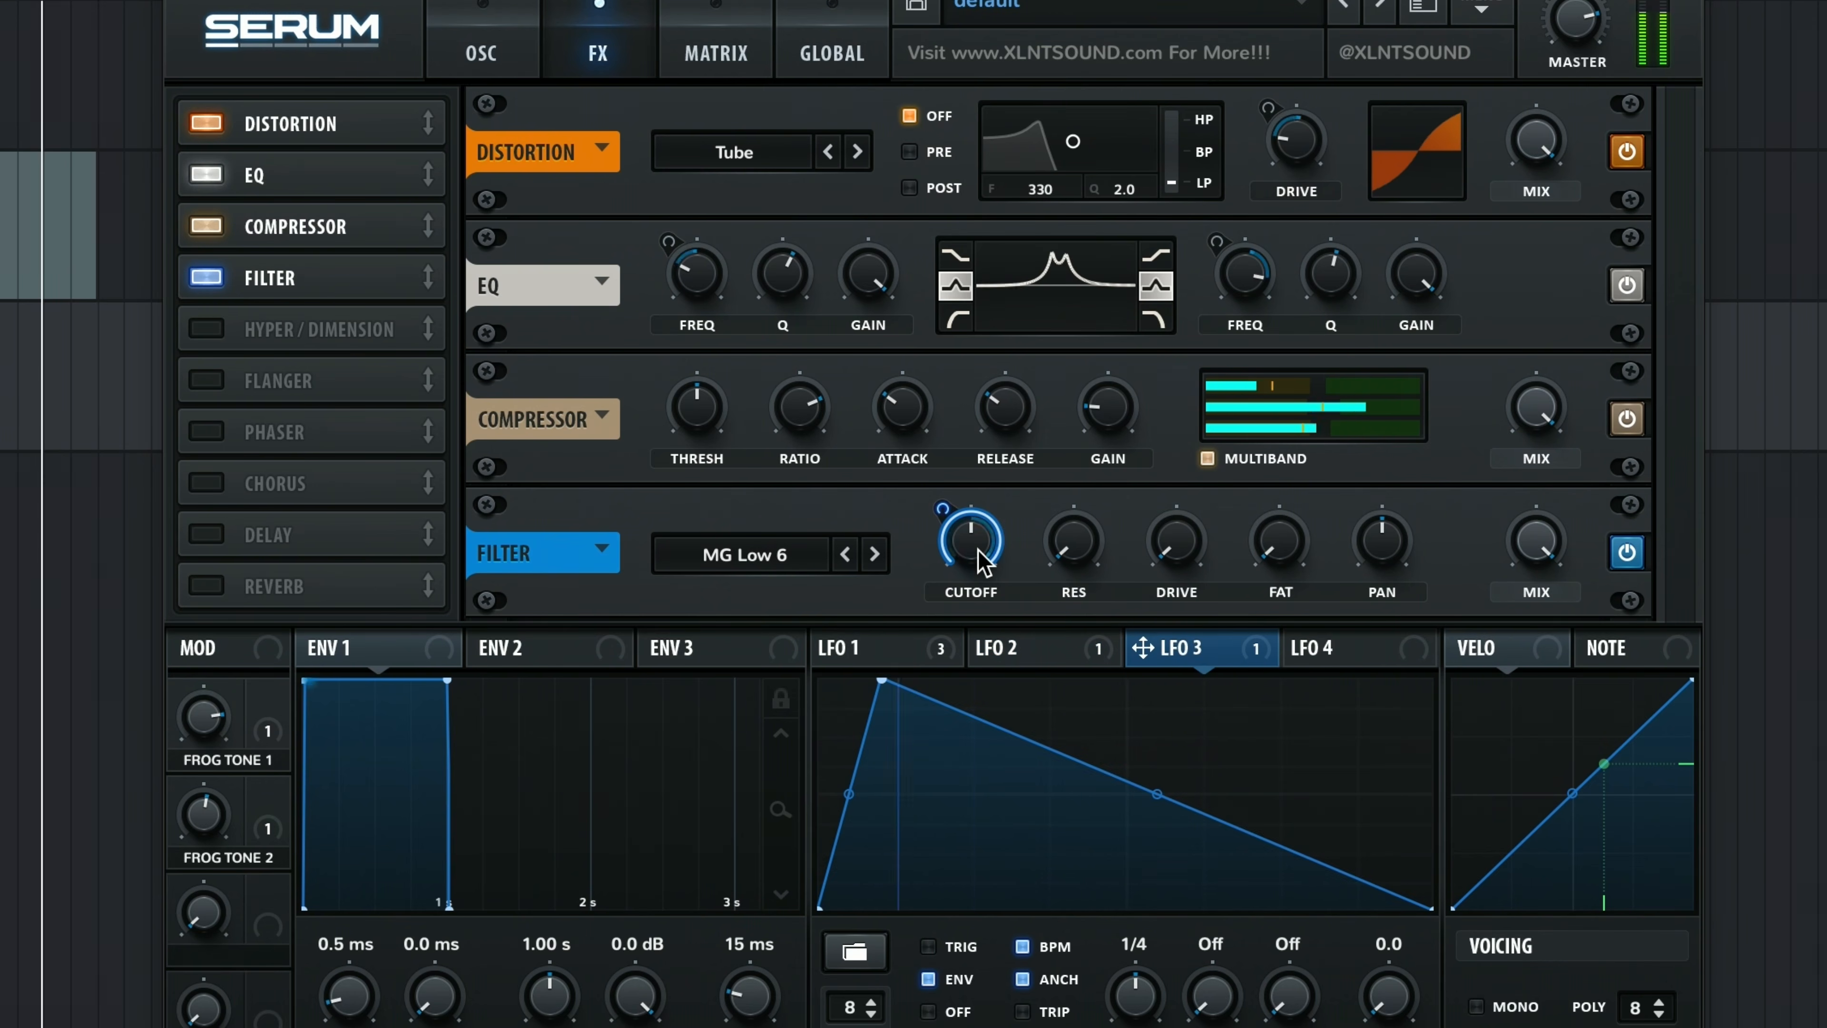
left_click_drag(1176, 548, 1178, 484)
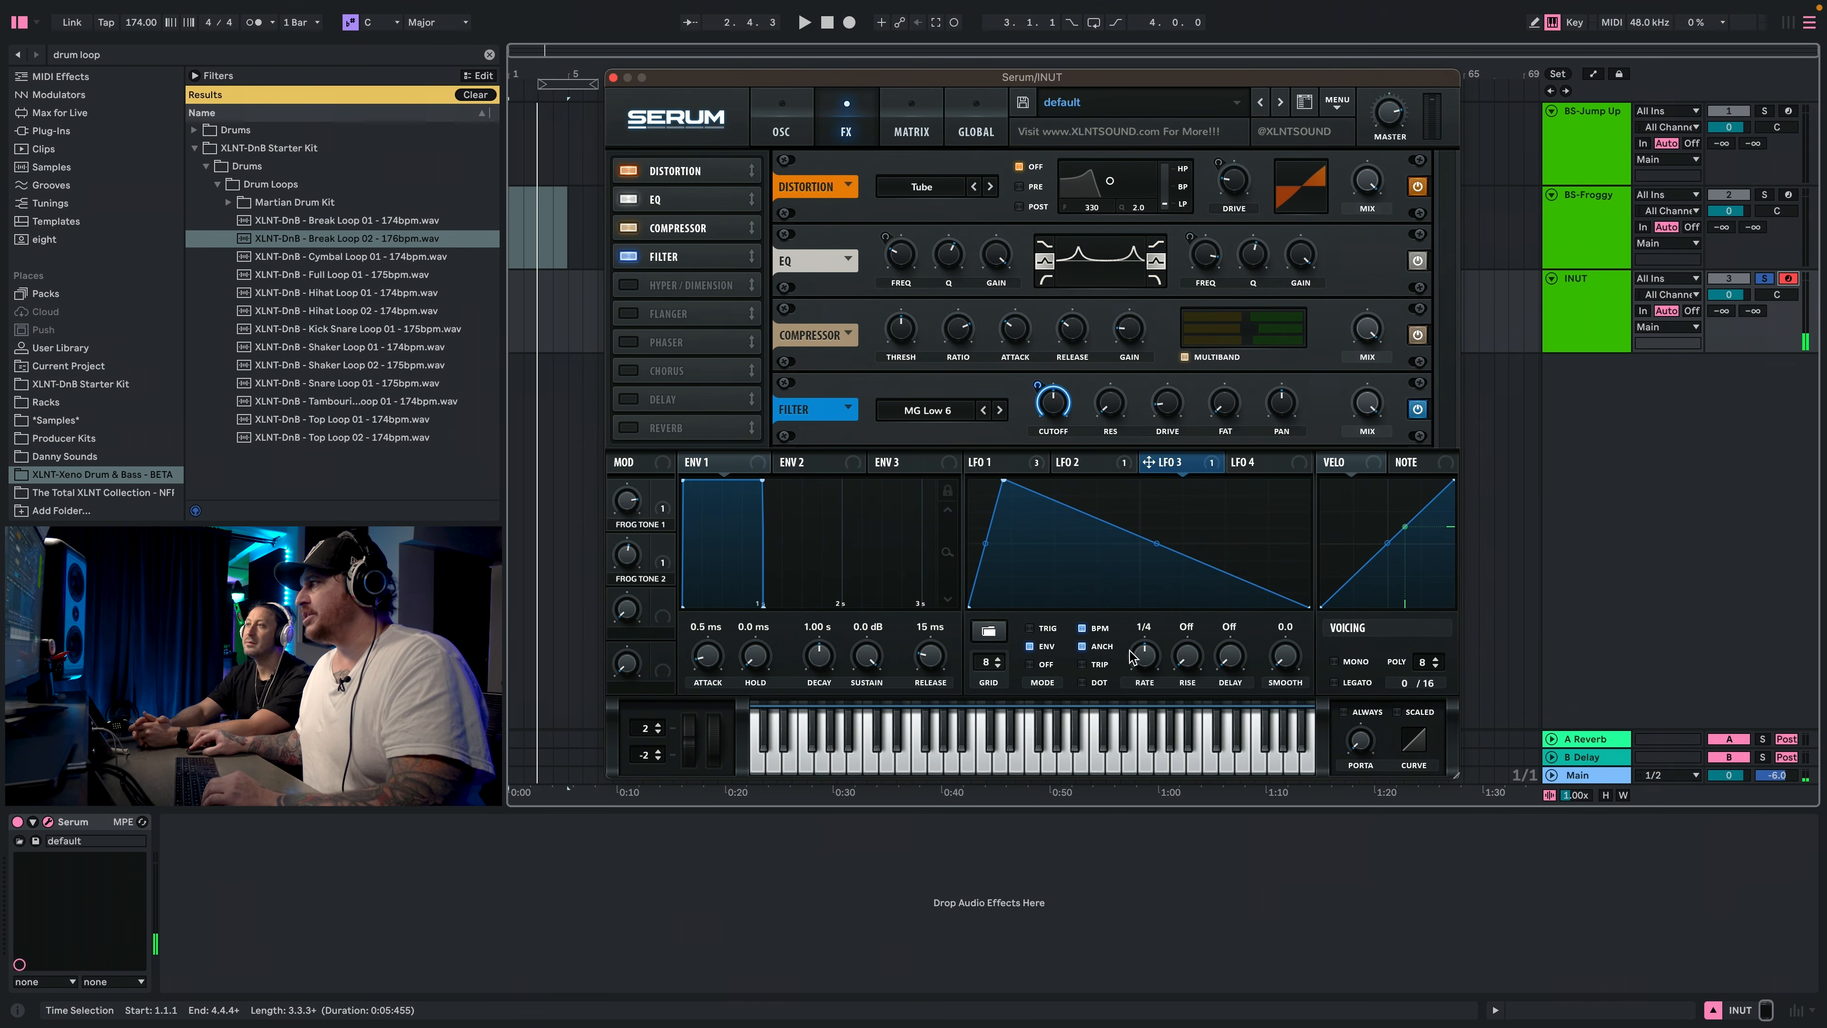
left_click_drag(1131, 656, 1132, 661)
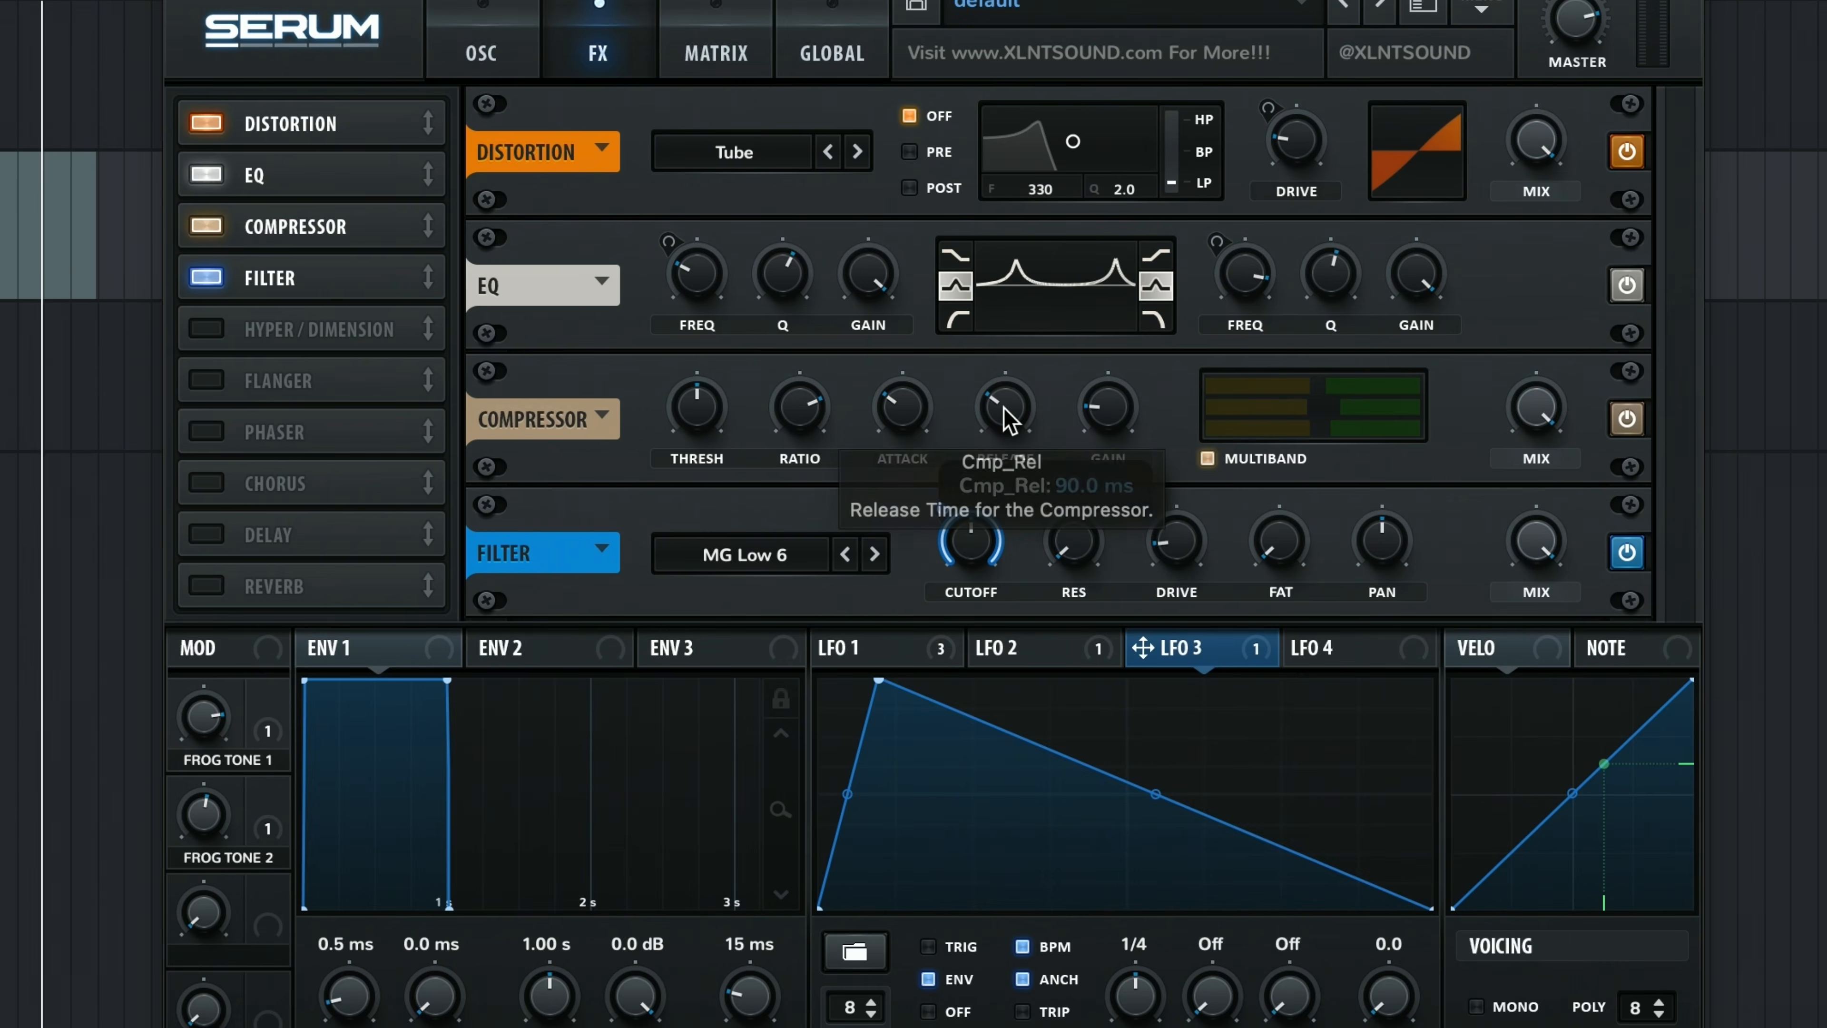
Adjust the compressor's release and attack times and set its high multiband level to about 133%.
left_click_drag(1003, 408, 1004, 411)
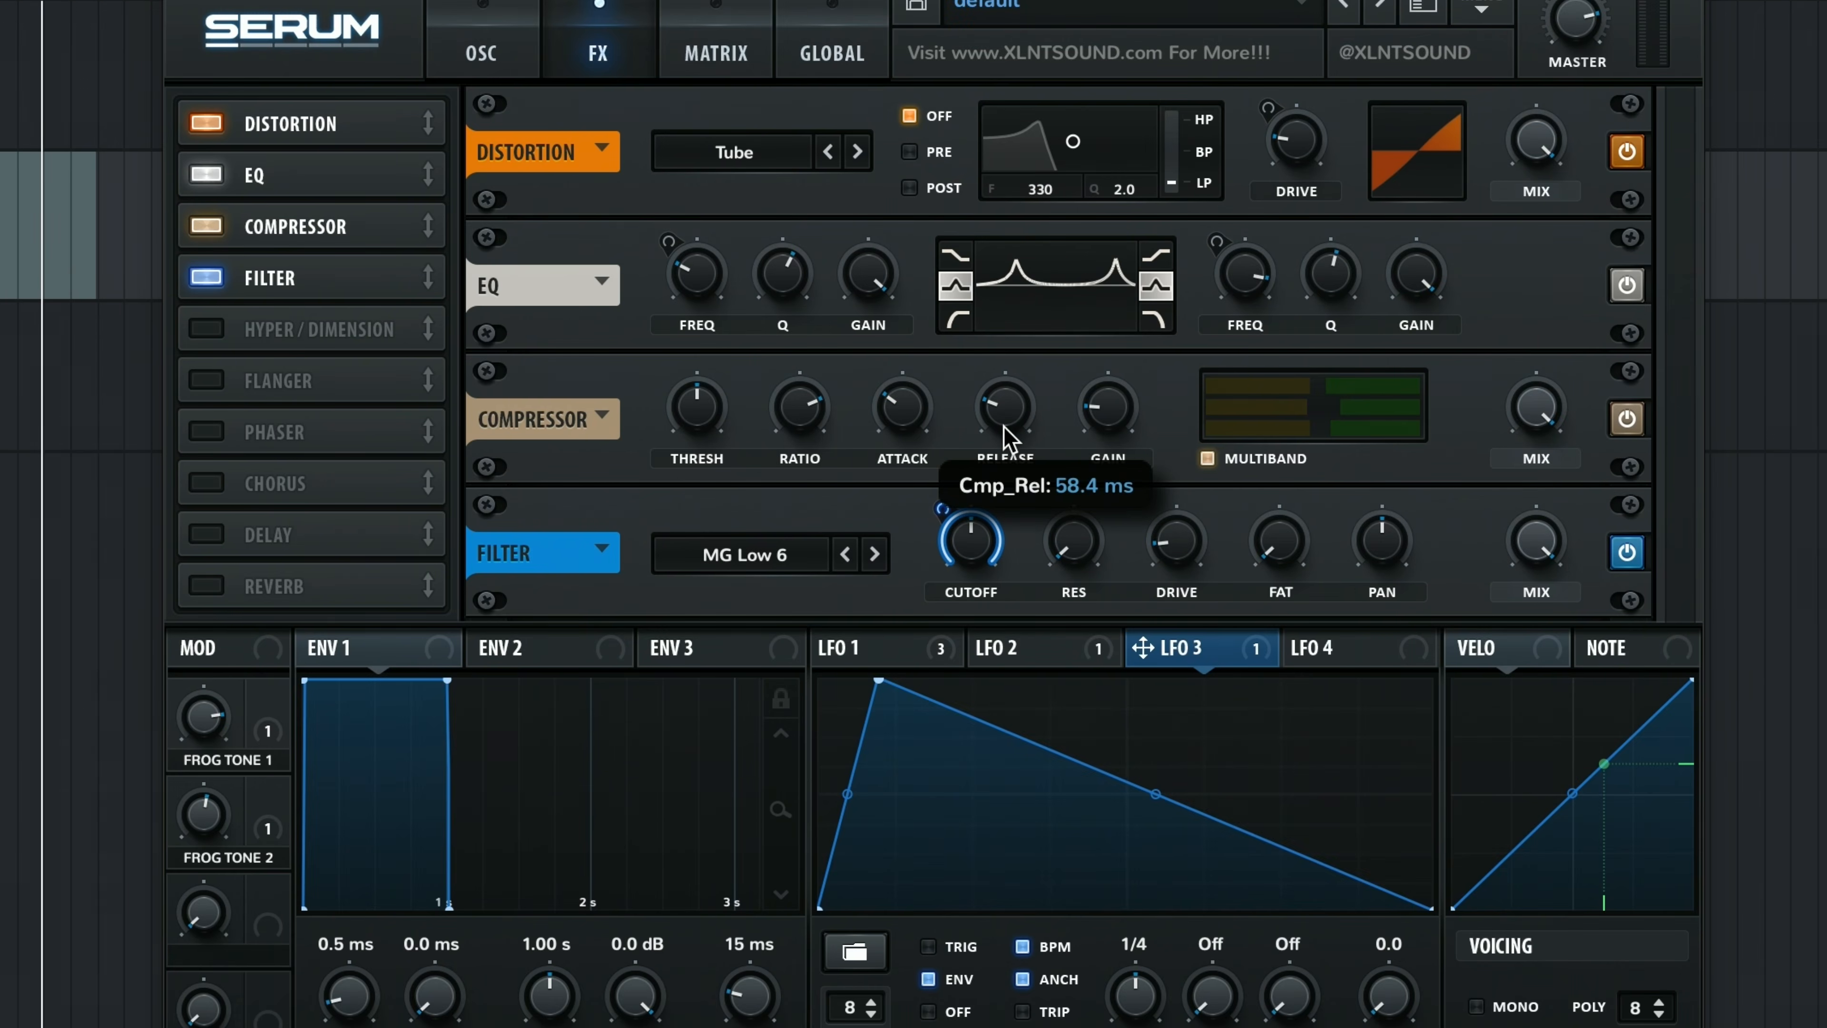
mouse_move(1003, 468)
left_mouse_down()
mouse_move(997, 511)
mouse_move(987, 494)
left_mouse_up()
left_click_drag(902, 407, 959, 285)
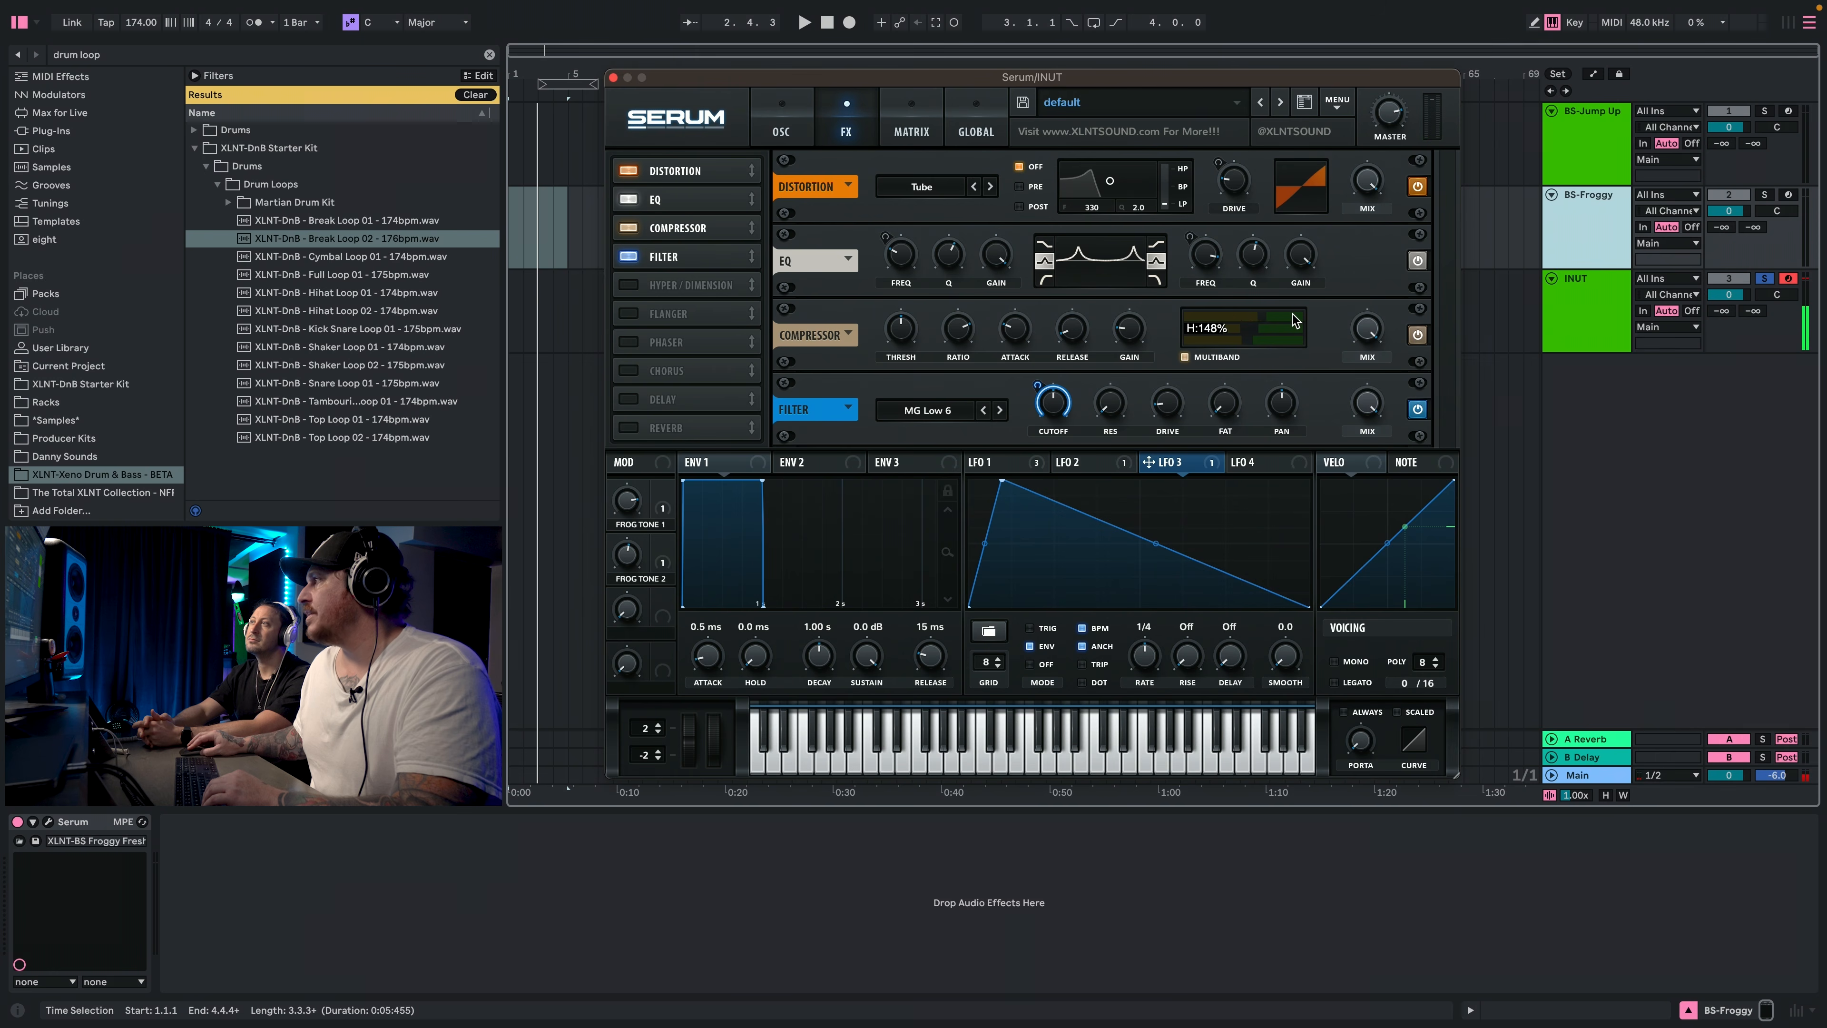
key("a")
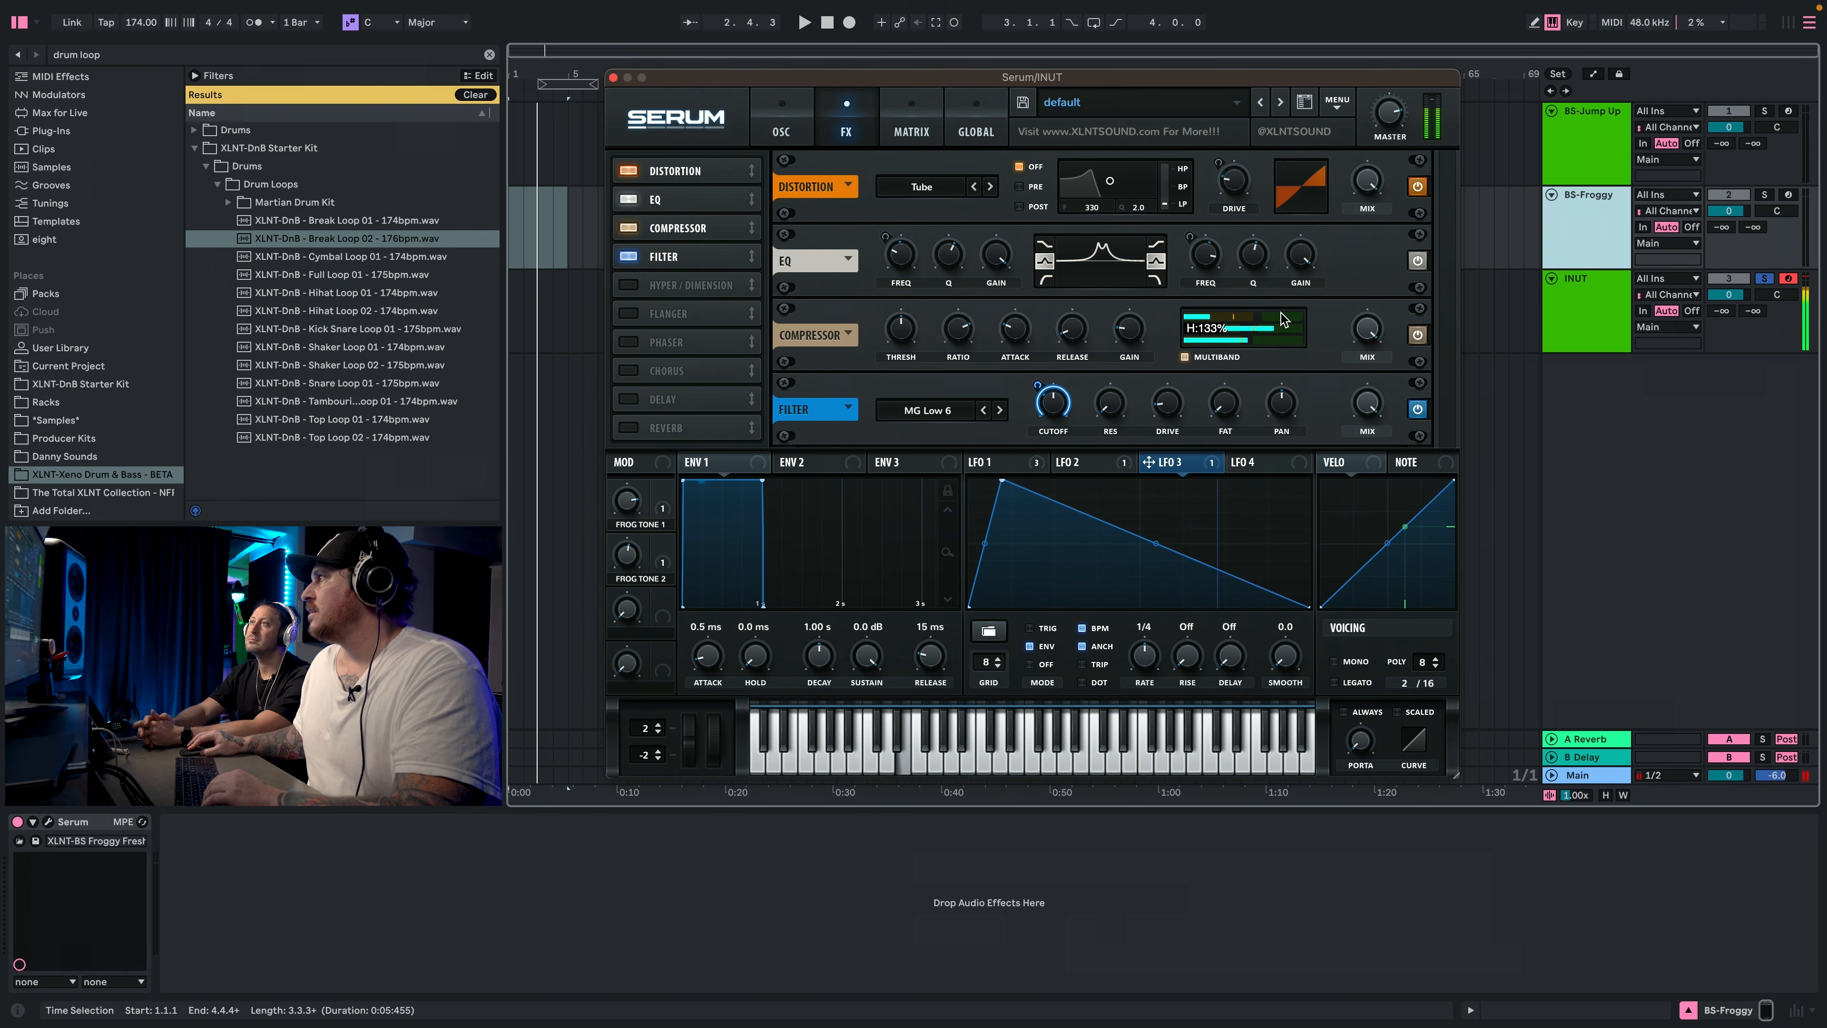
Assign LFO 1 to the sub oscillator's level and set the sub's octave to -2.
left_click(777, 131)
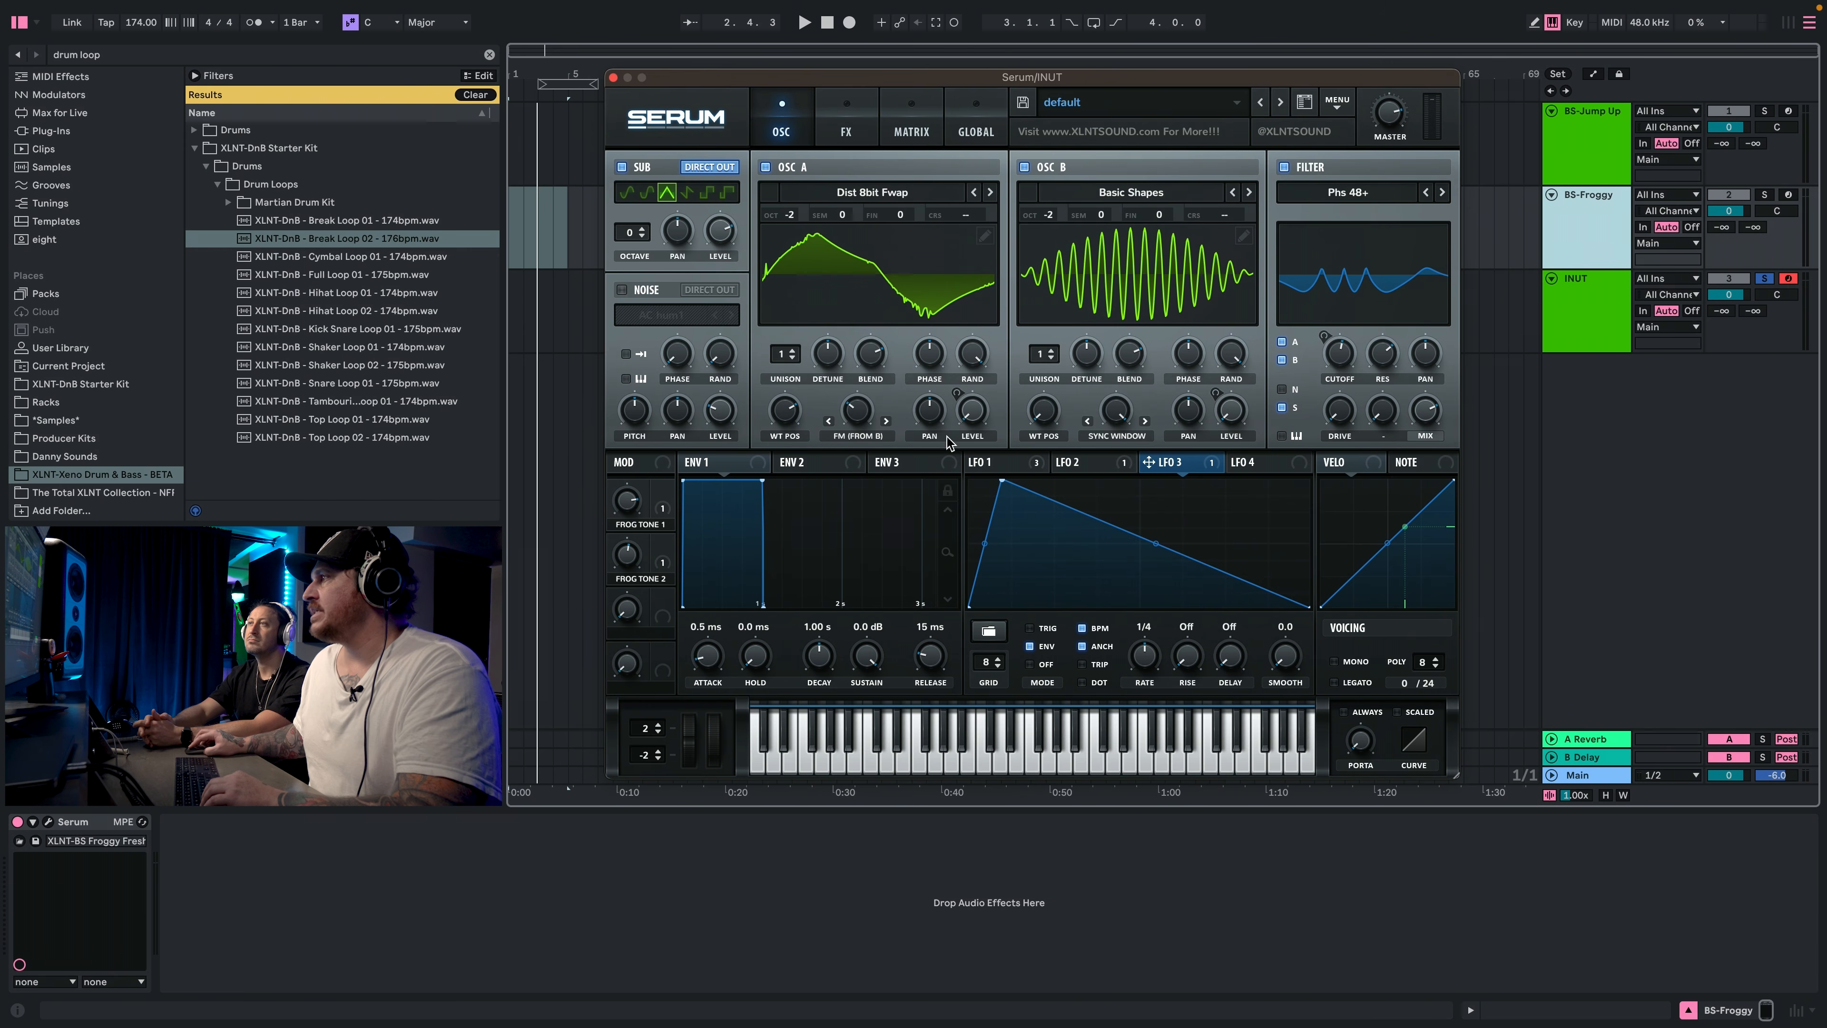
left_click(1010, 467)
left_click_drag(666, 217, 629, 258)
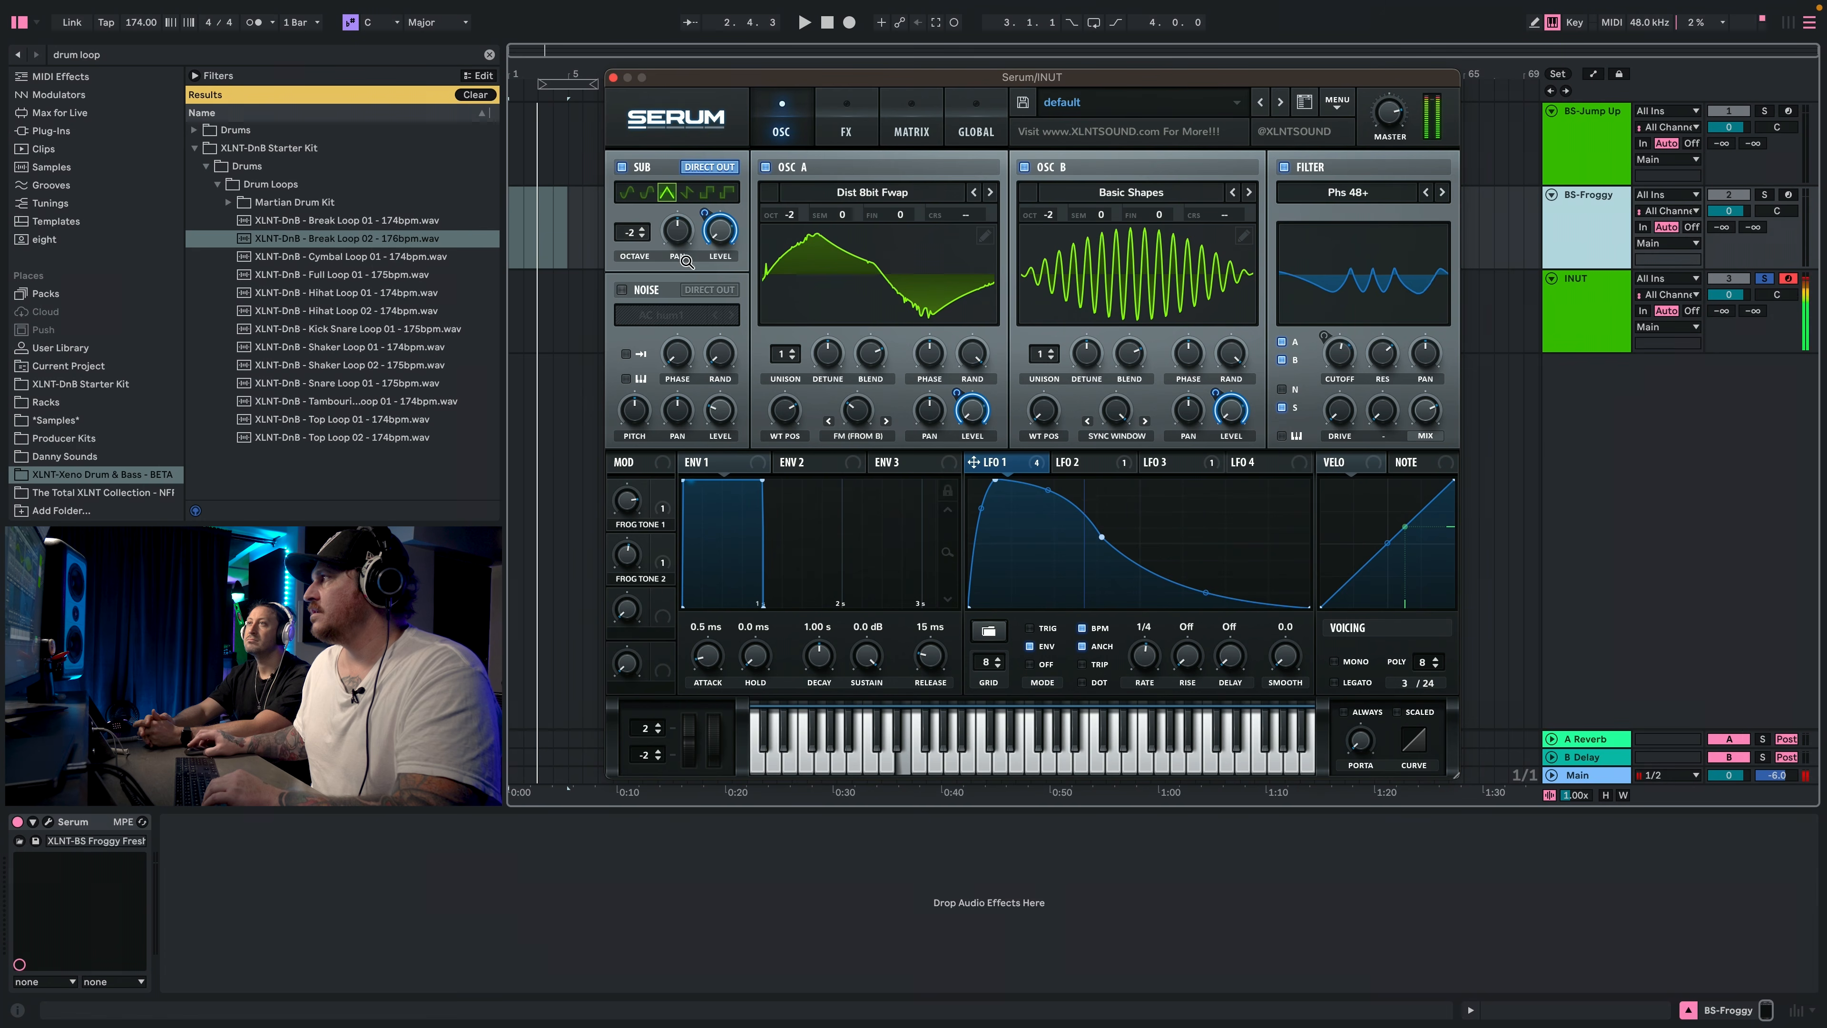
left_click(846, 132)
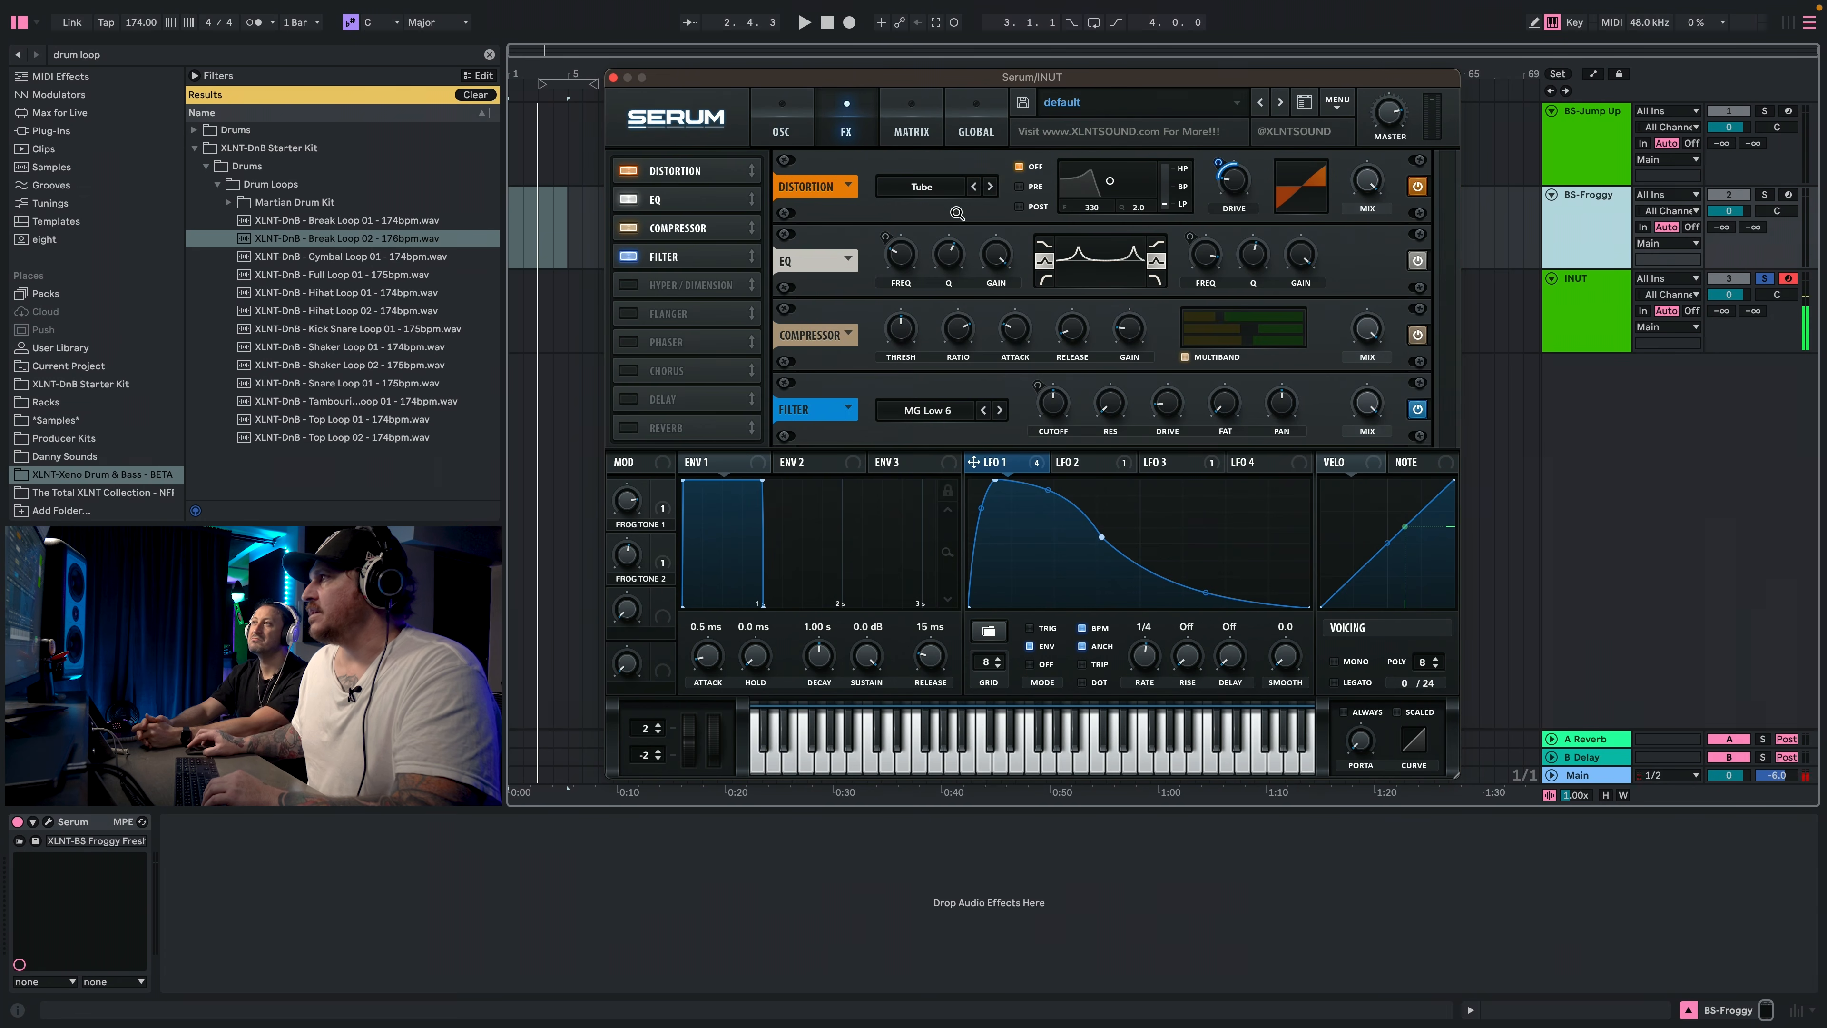
Enable the phaser effect, place it directly after the filter and lower its mix.
left_click(628, 341)
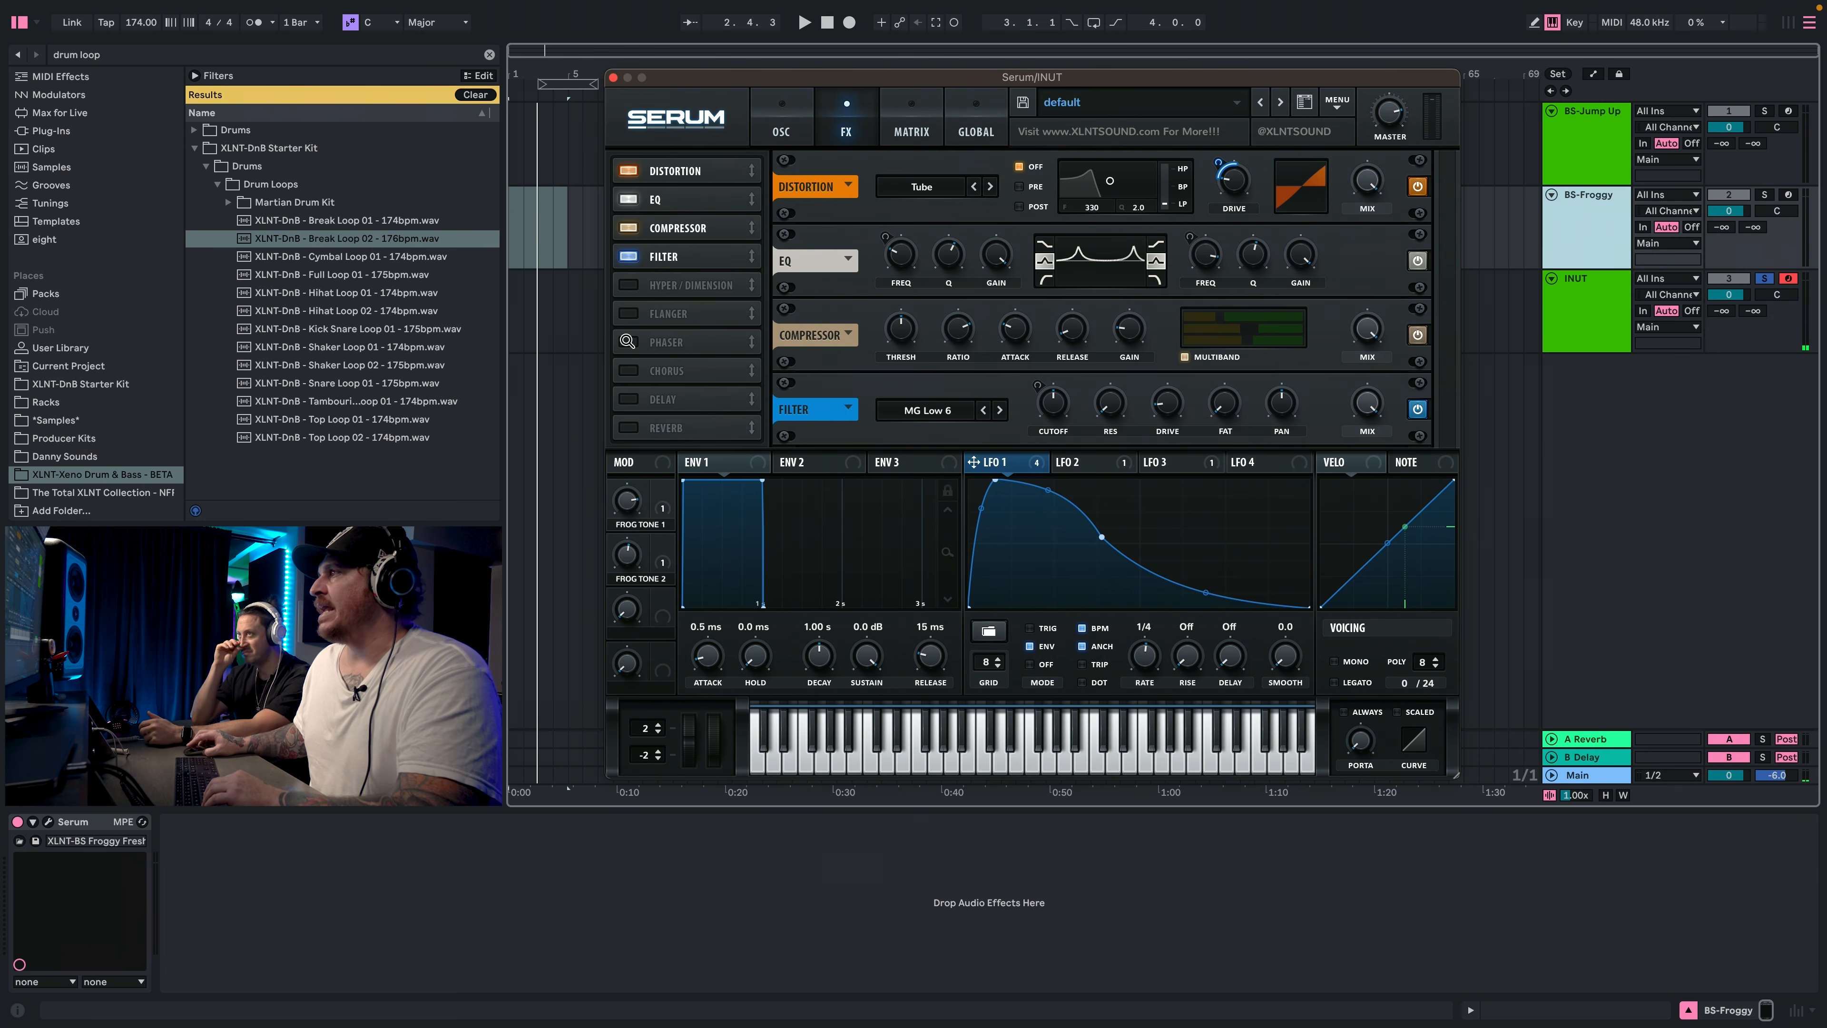
left_click_drag(667, 341, 655, 272)
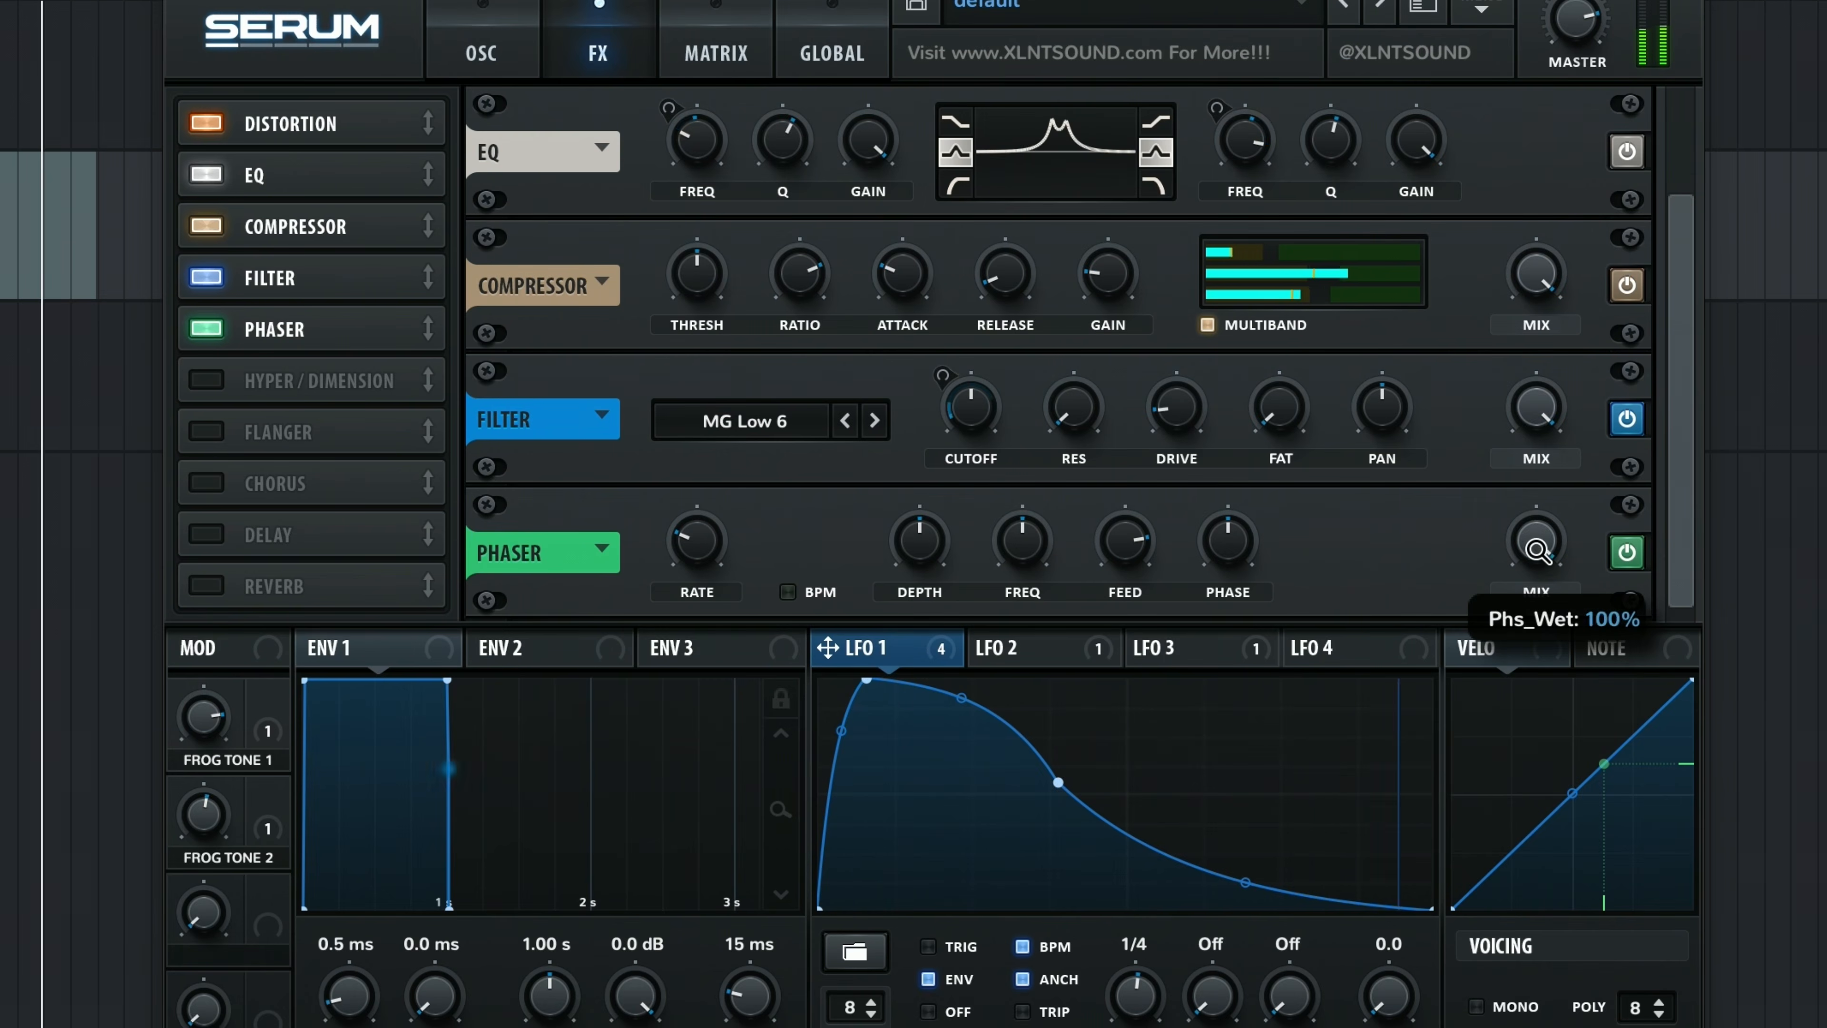
left_click_drag(1366, 404, 1353, 477)
Adjust the phaser's depth, rate, frequency and feedback and move it ahead of the filter in the effects chain.
left_click_drag(919, 539, 919, 519)
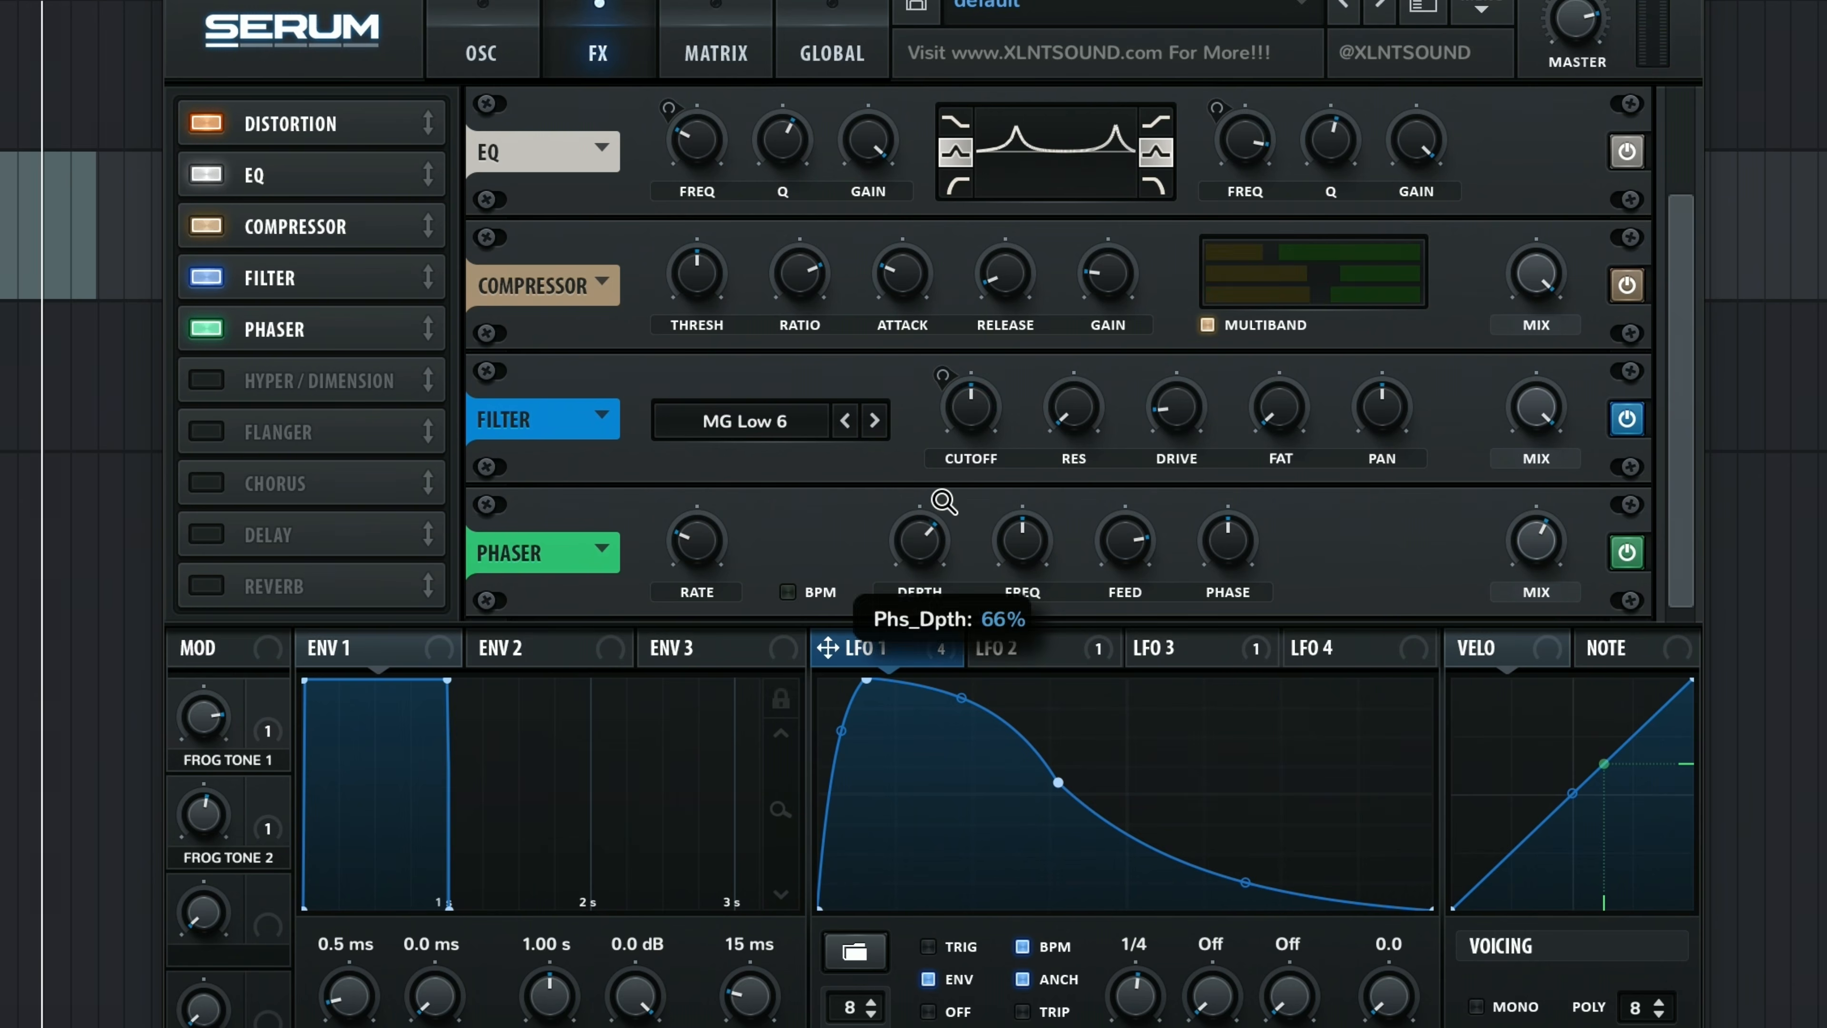
left_click_drag(694, 546, 694, 569)
mouse_move(1022, 547)
left_mouse_down()
mouse_move(1021, 515)
mouse_move(1018, 558)
left_mouse_up()
left_click_drag(901, 557, 905, 695)
mouse_move(1056, 538)
left_mouse_down()
mouse_move(1056, 565)
mouse_move(1055, 532)
left_mouse_up()
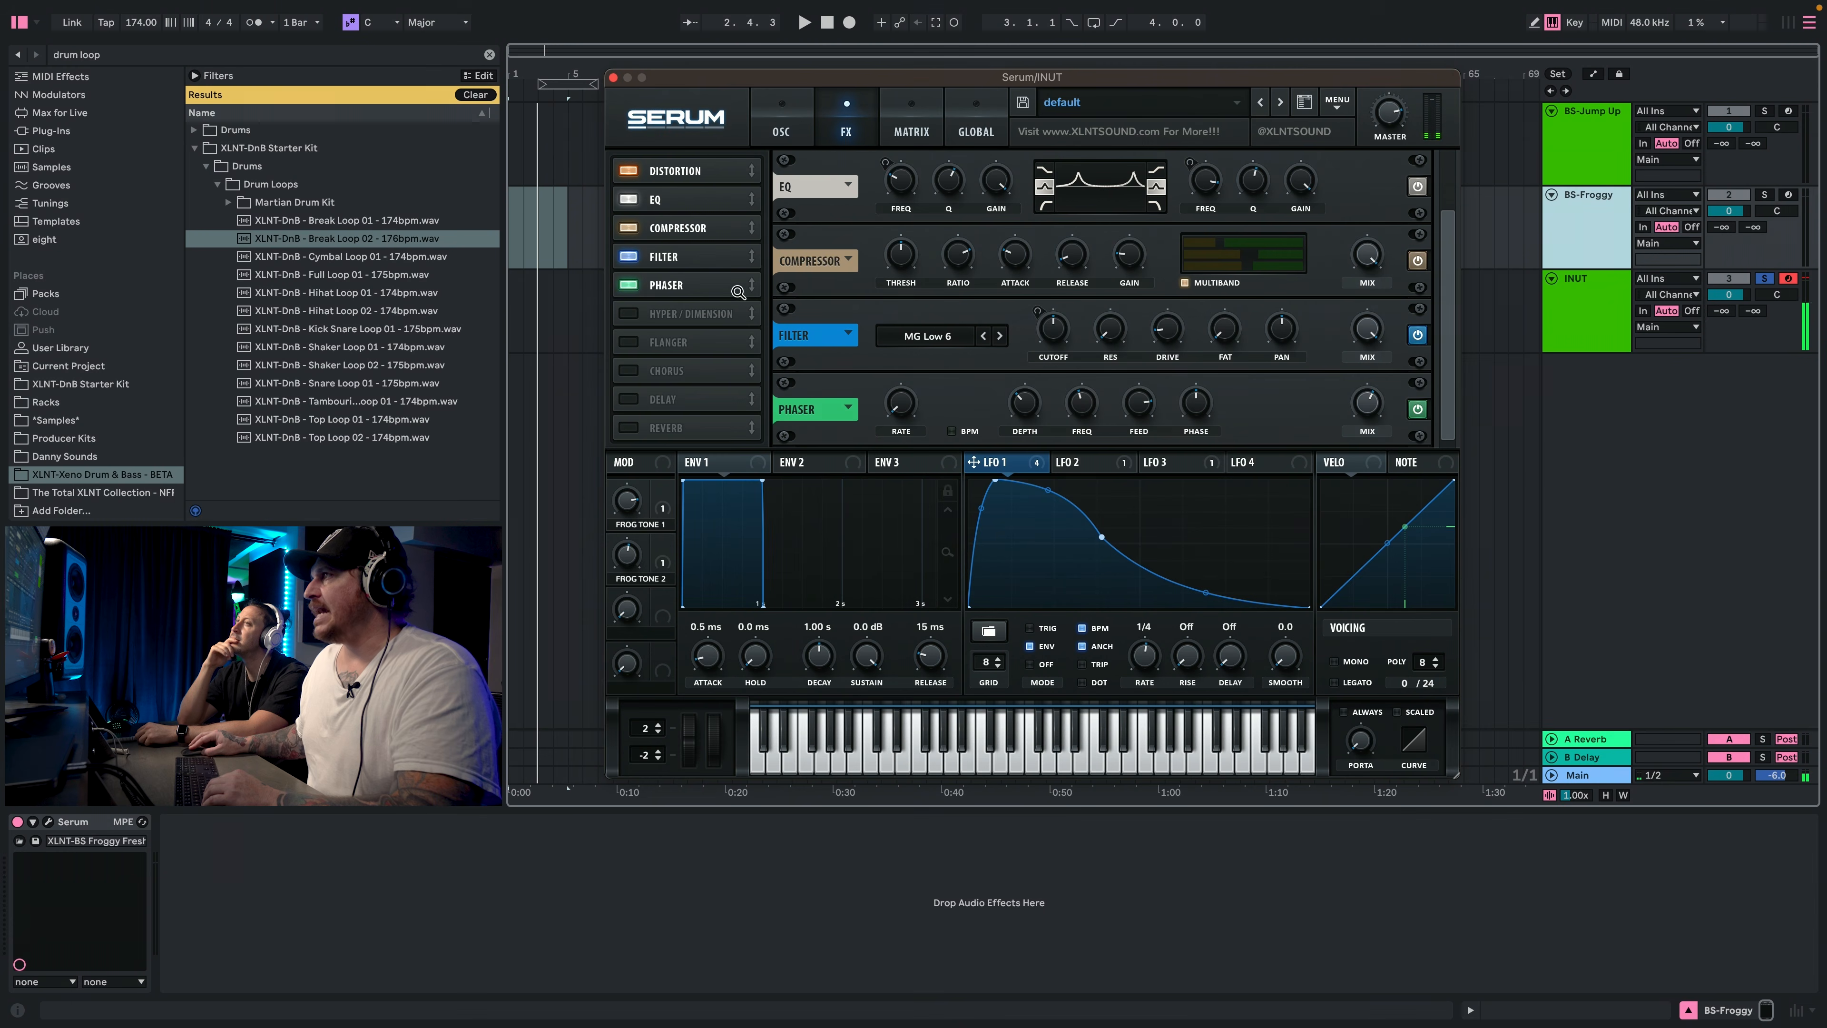
left_click_drag(688, 295, 704, 228)
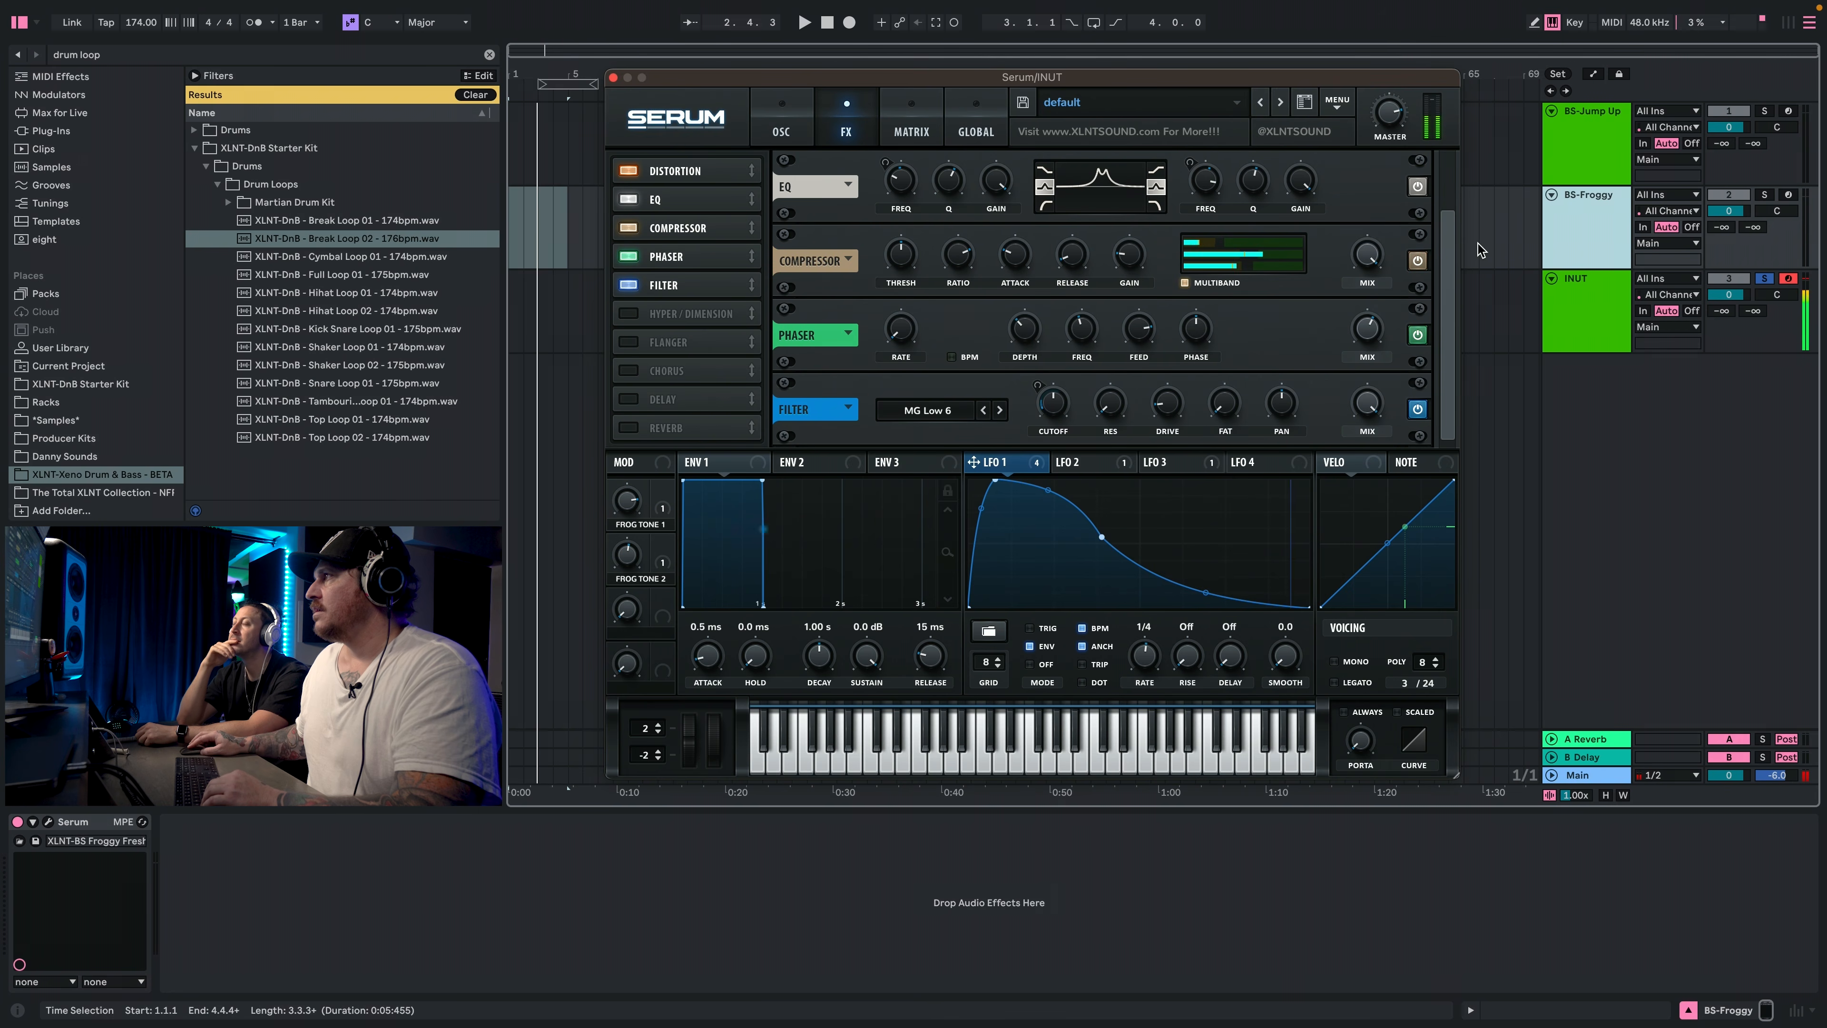
Sweep the Frog Tone 2 macro while playing notes and set it to about 51%.
left_click_drag(627, 555, 679, 460)
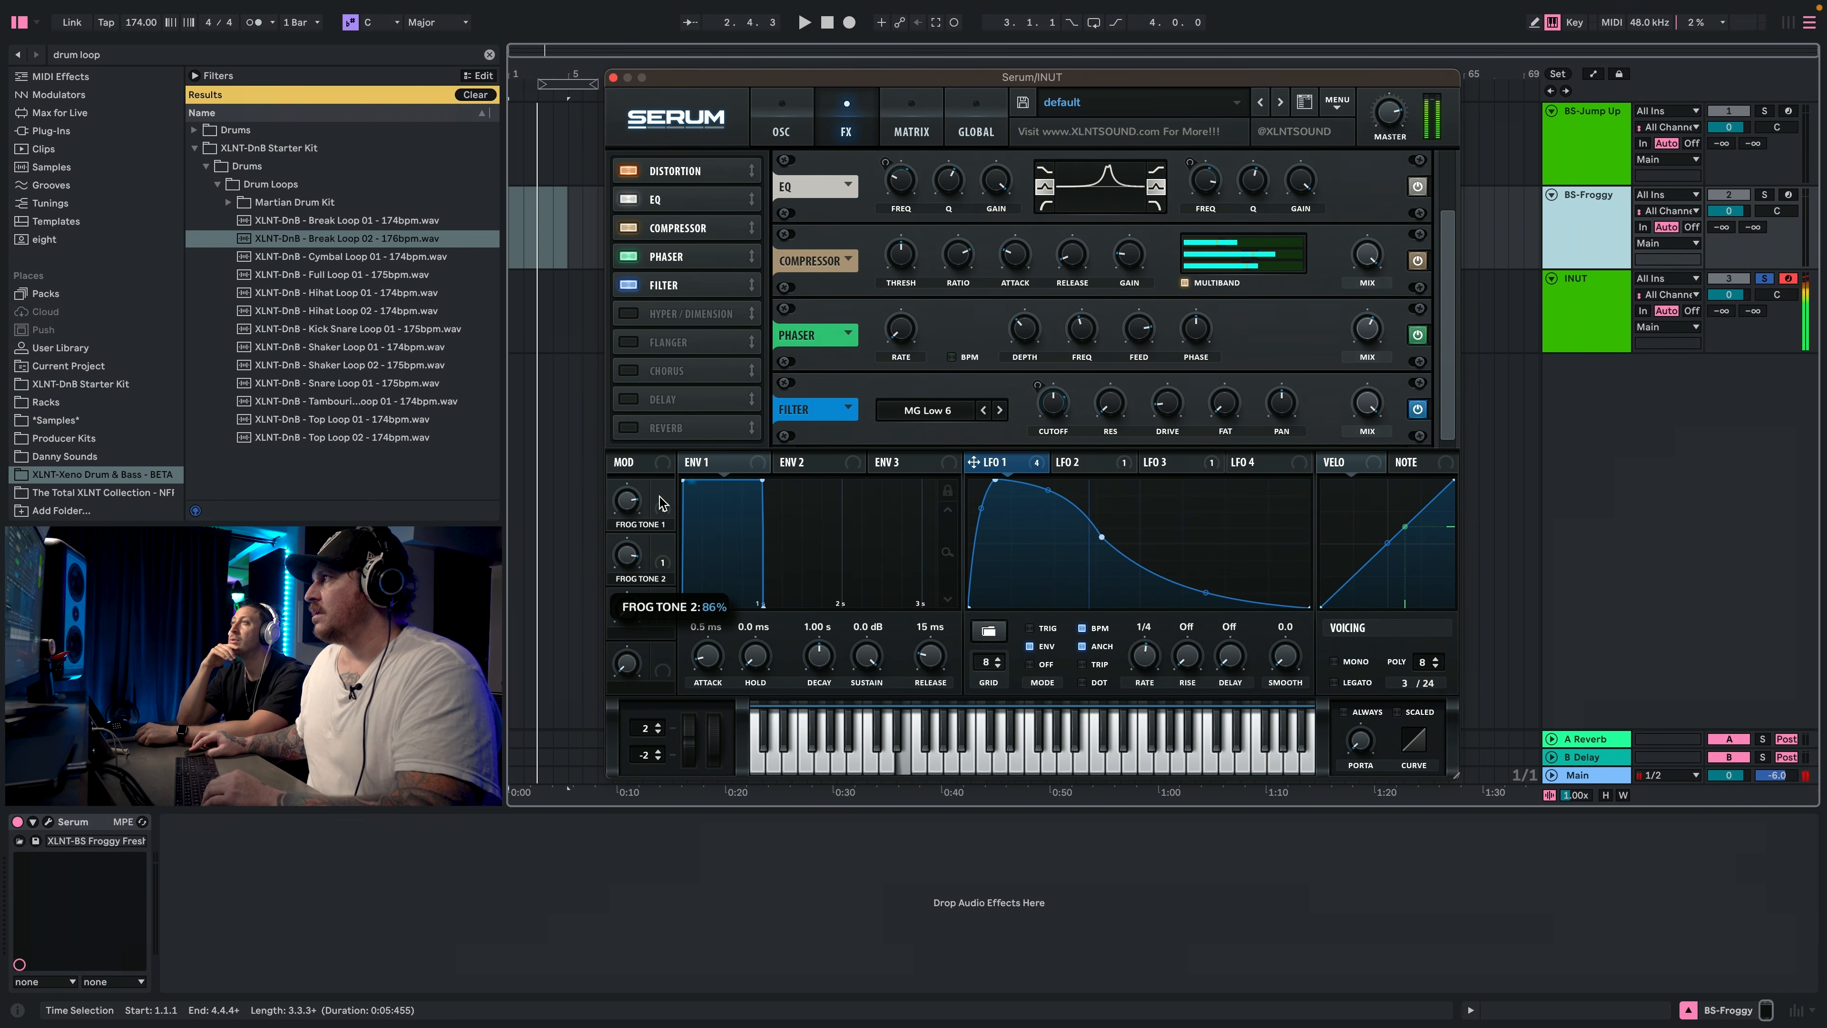
key("d")
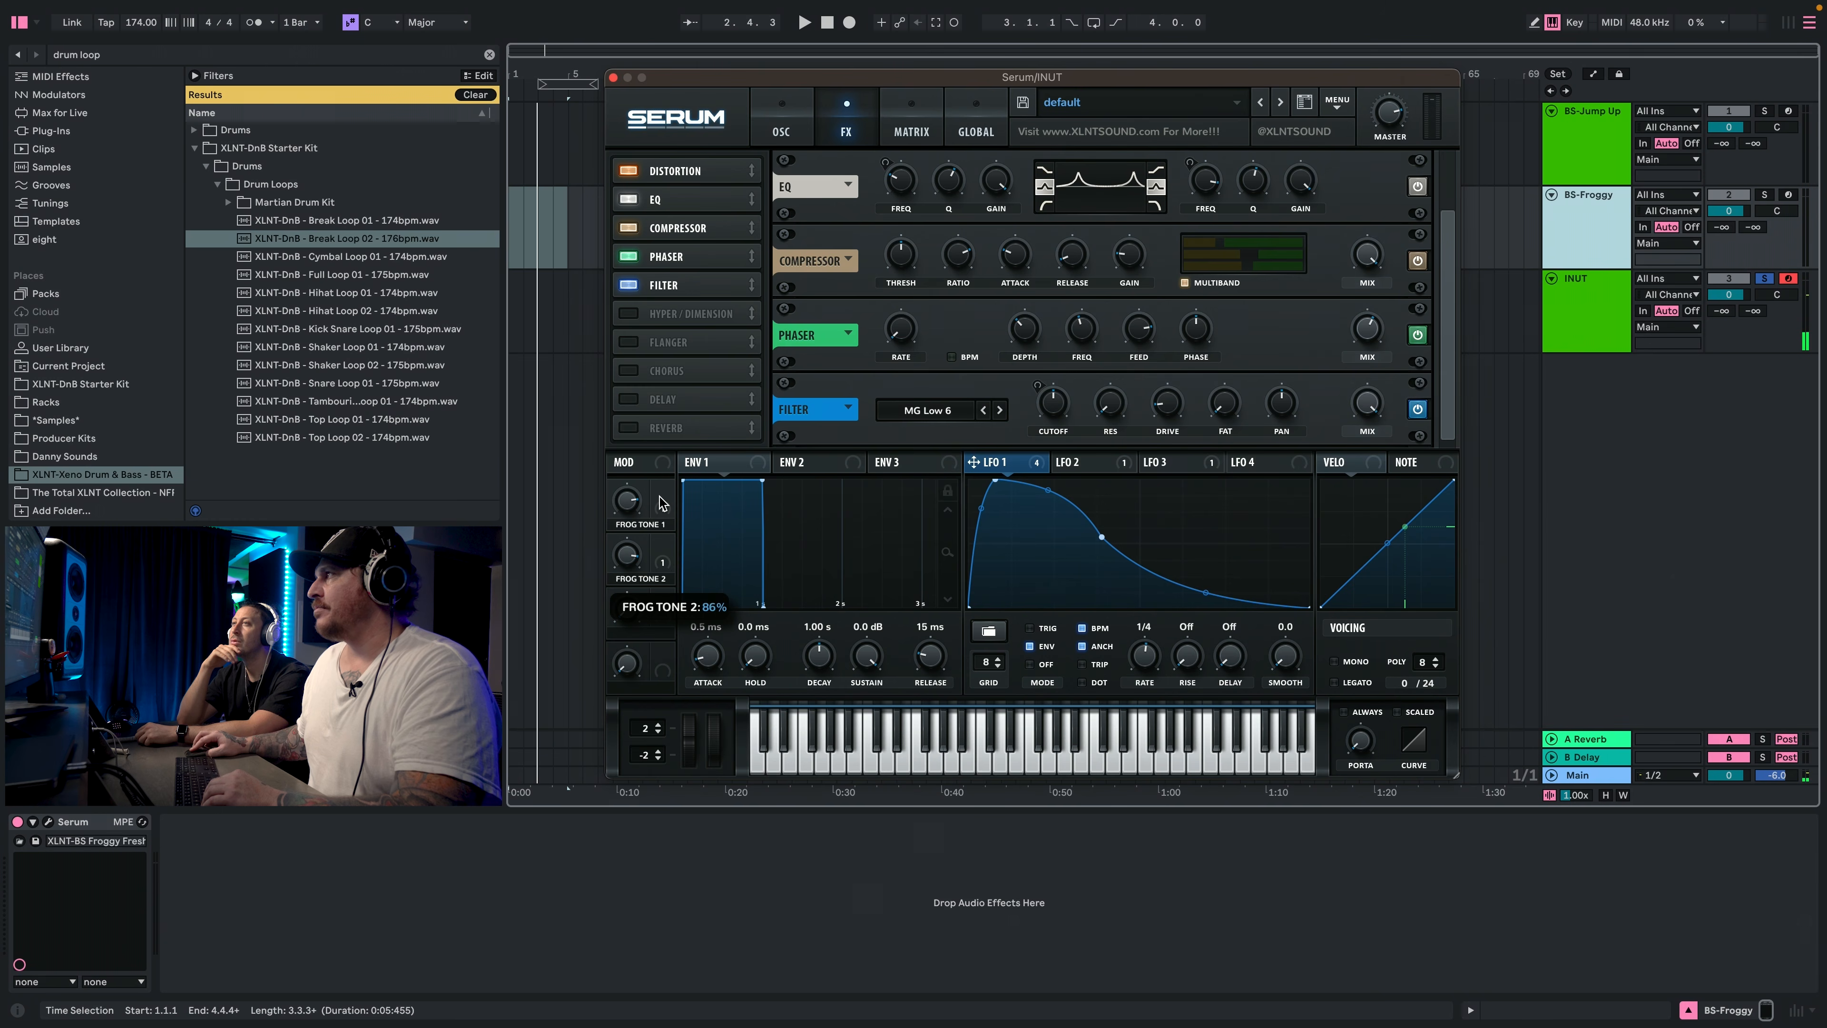
left_click_drag(662, 503, 653, 523)
key("d")
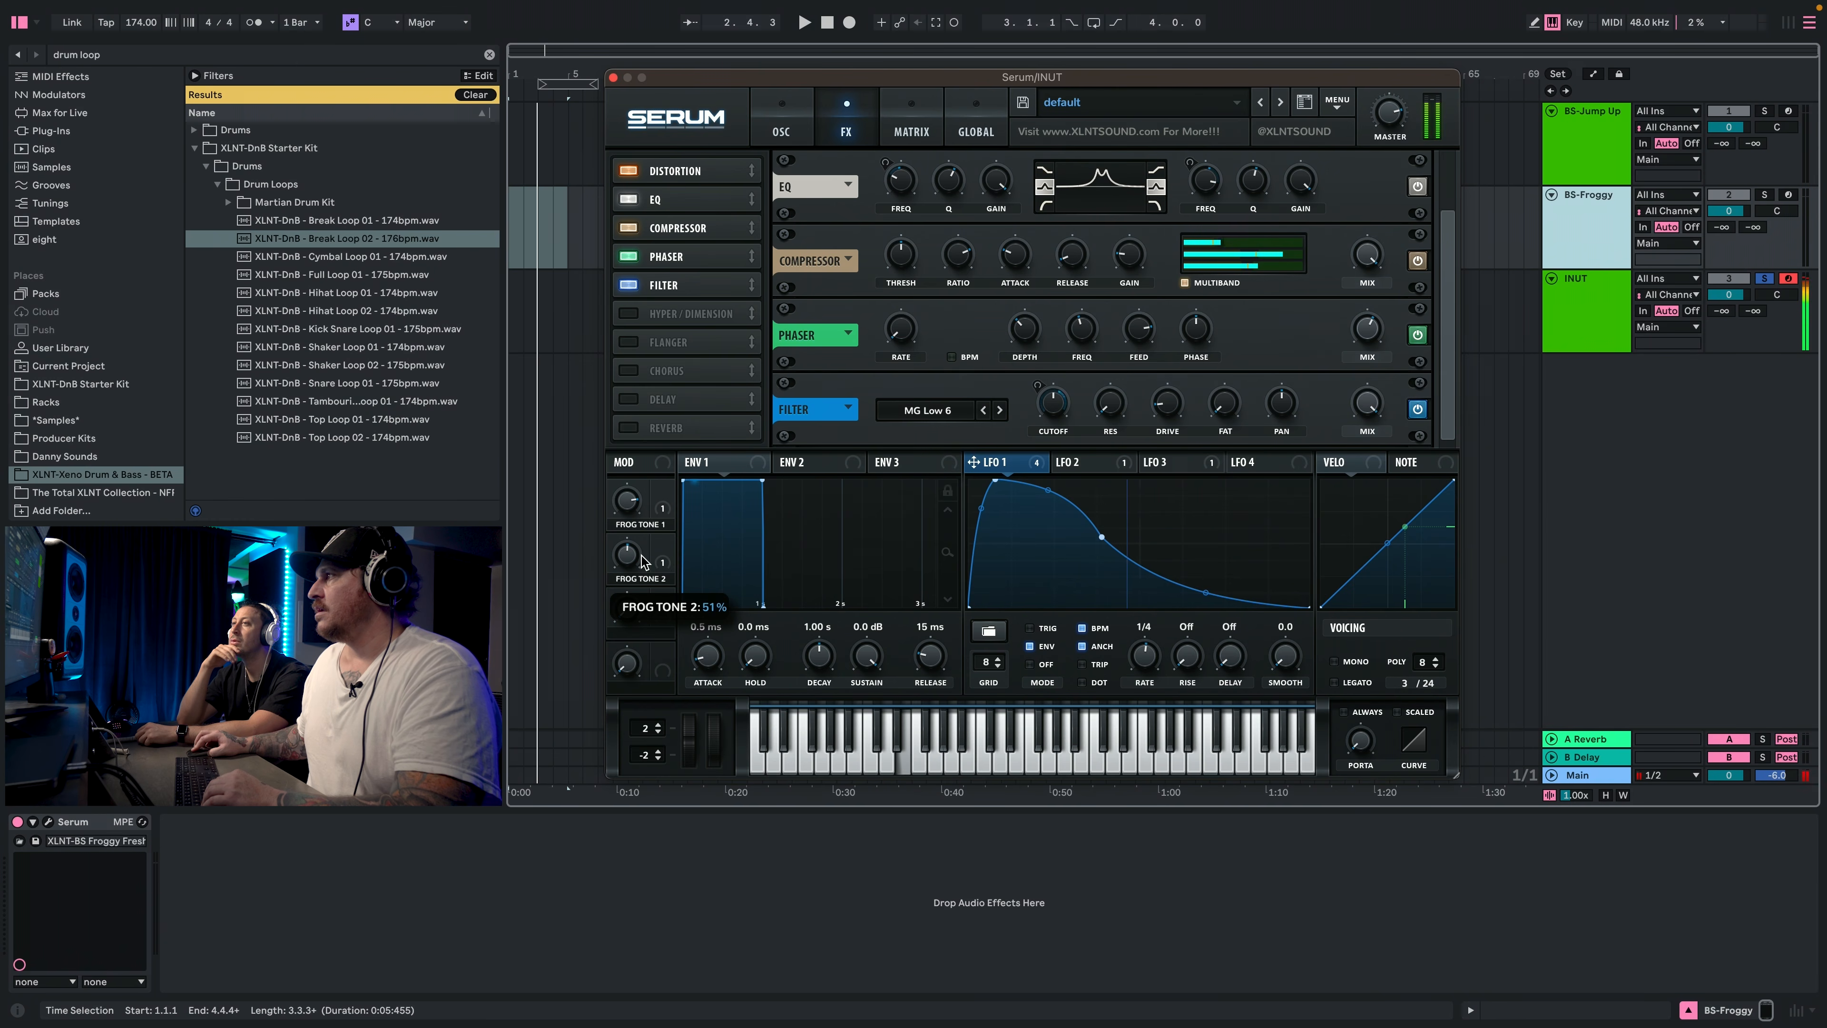
Set oscillator A's FM amount from oscillator B to about 42% and lower the Frog Tone 1 macro.
left_click(810, 105)
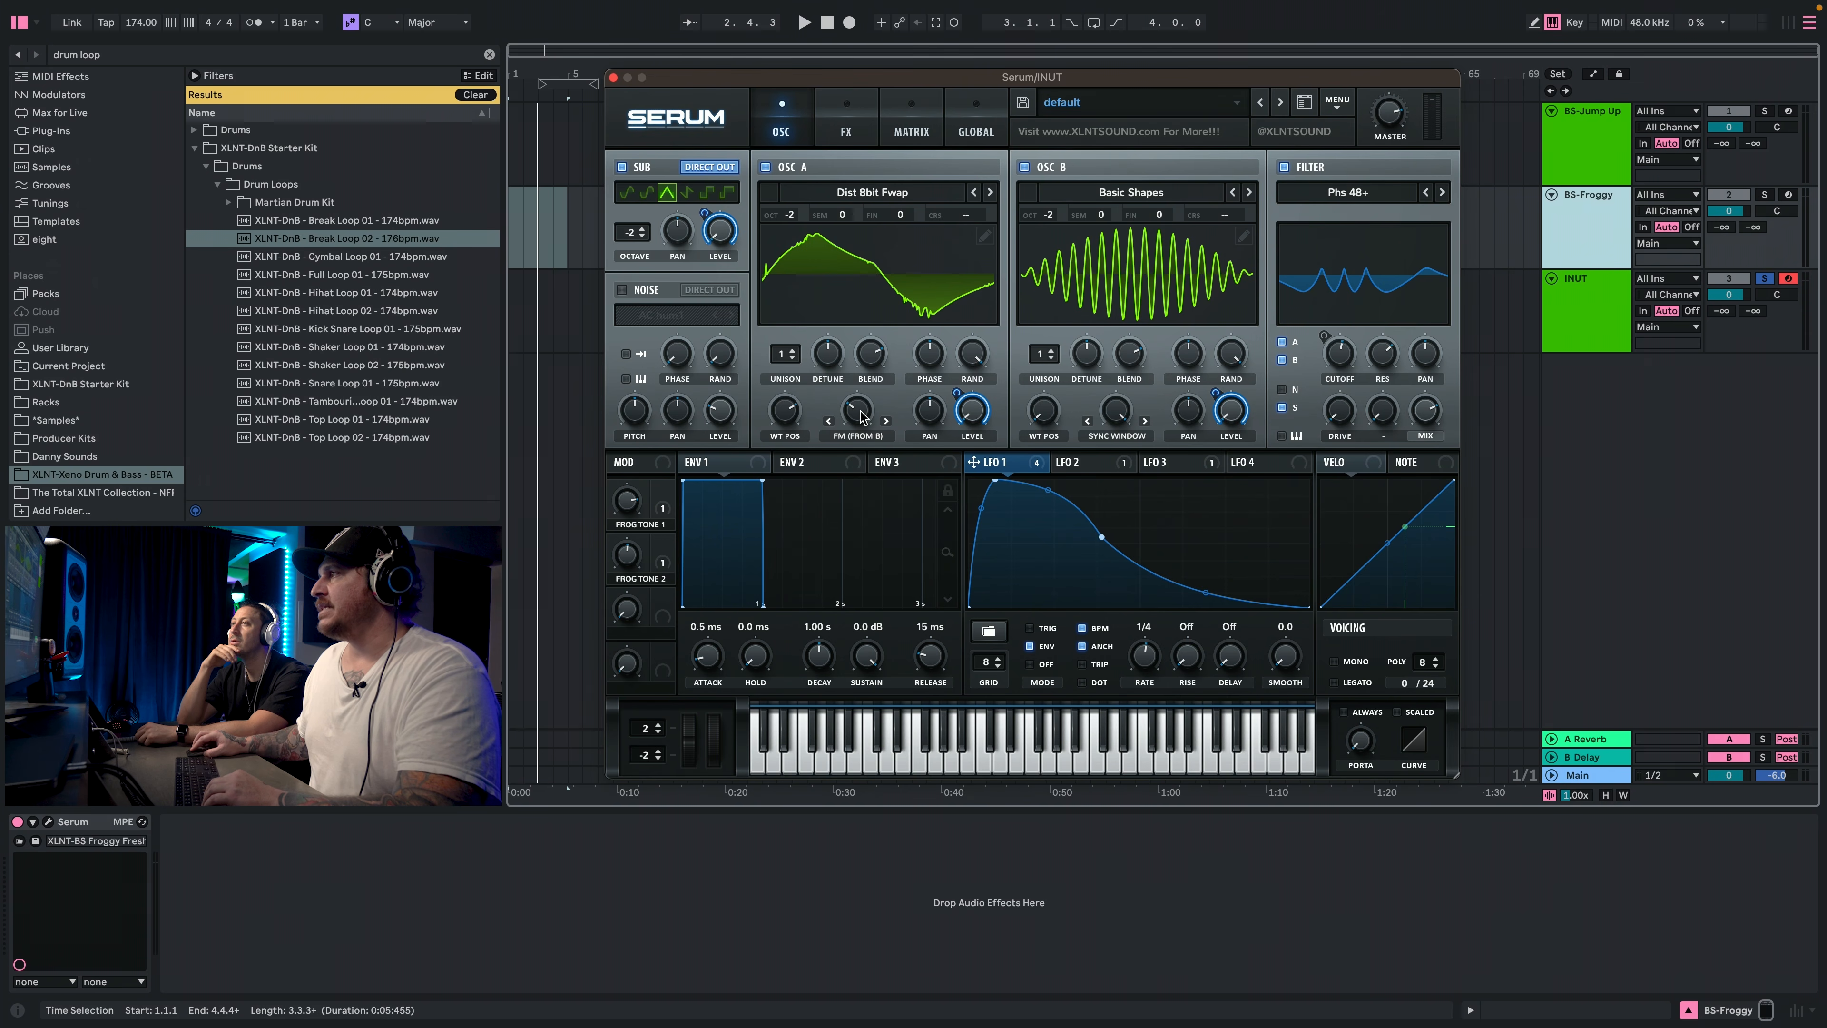
mouse_move(863, 405)
mouse_move(863, 402)
left_mouse_down()
mouse_move(876, 358)
mouse_move(863, 418)
mouse_move(874, 392)
left_mouse_up()
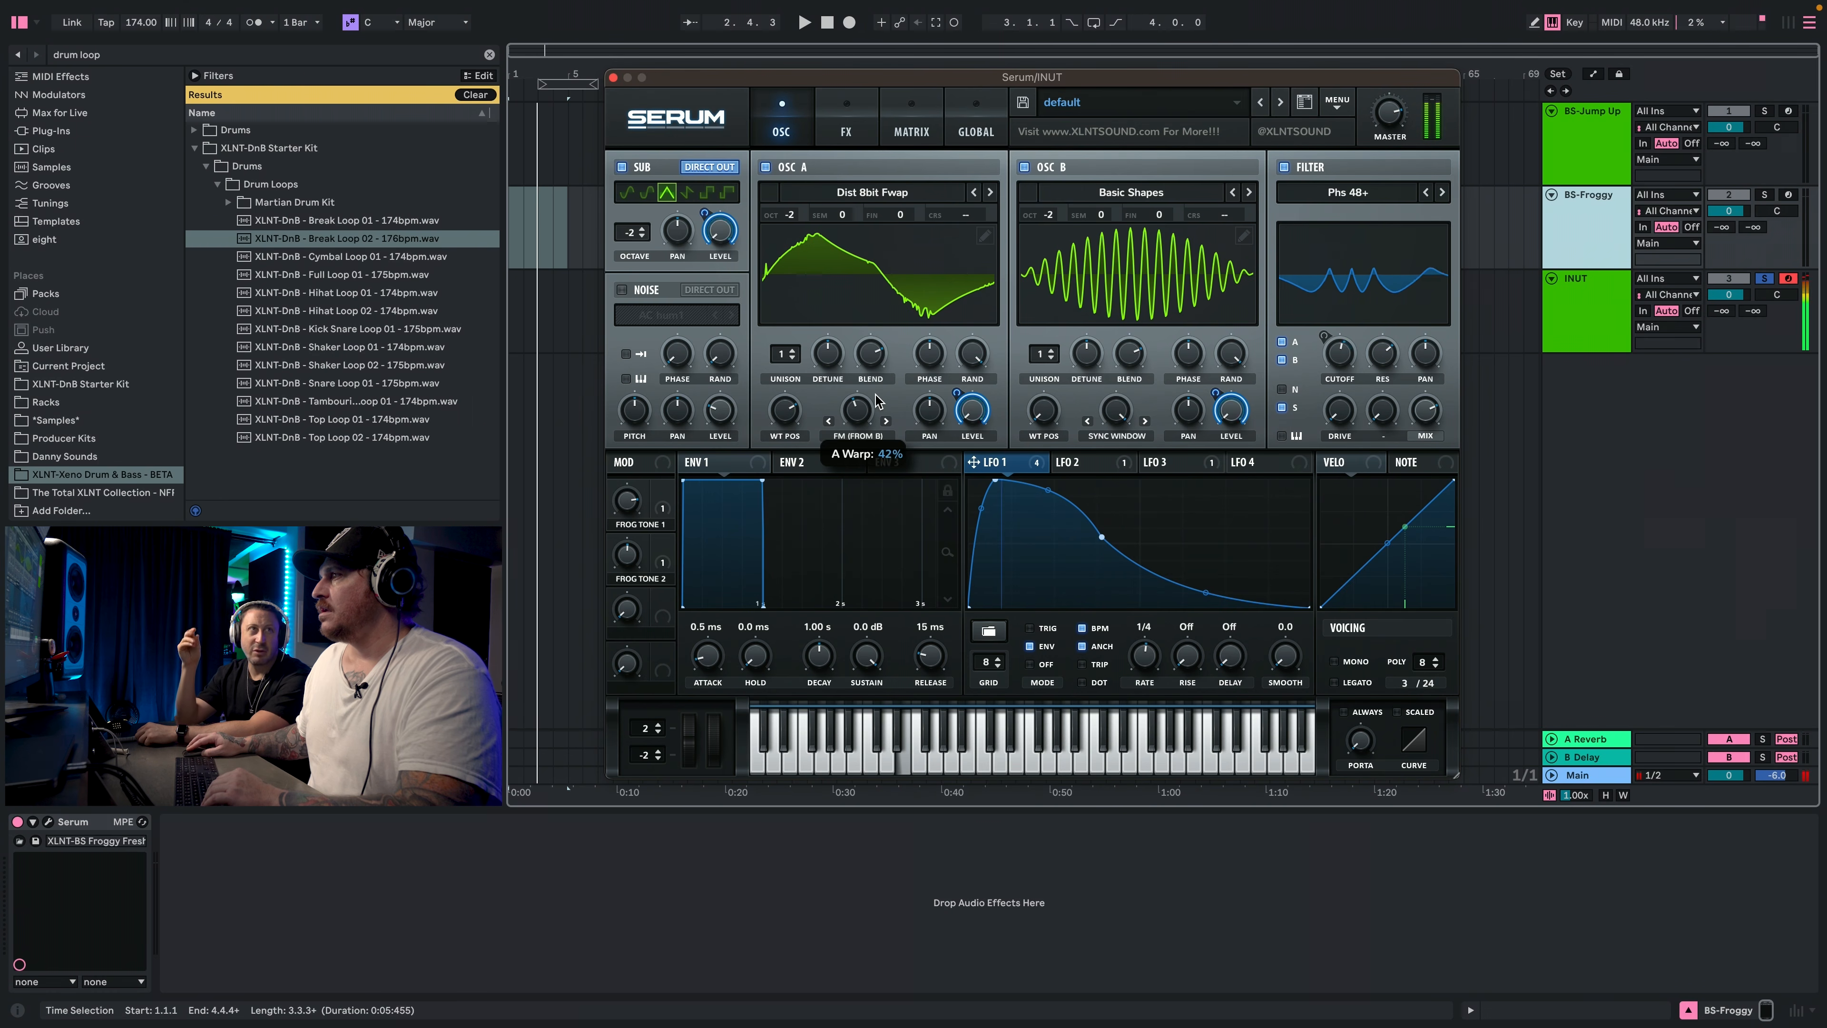
mouse_move(639, 495)
left_click_drag(639, 503, 645, 557)
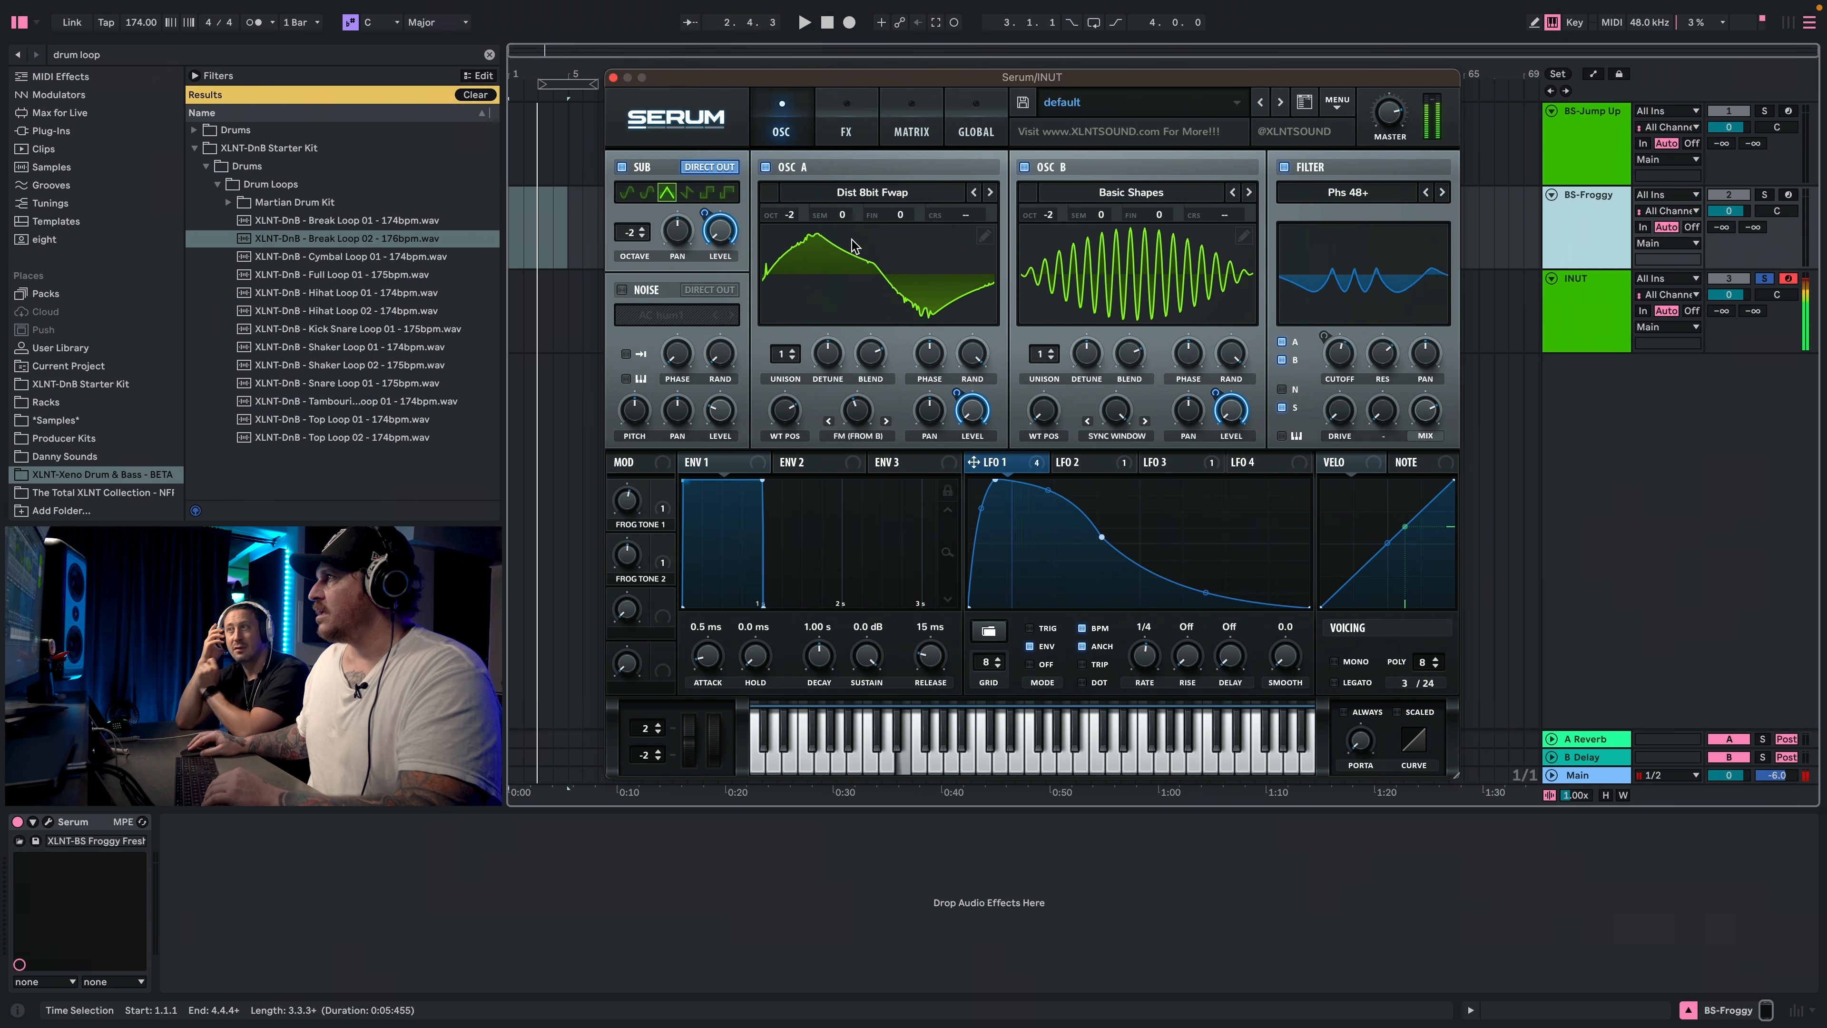
Enable the hall reverb, place it directly after the filter and raise its low cut.
left_click(846, 122)
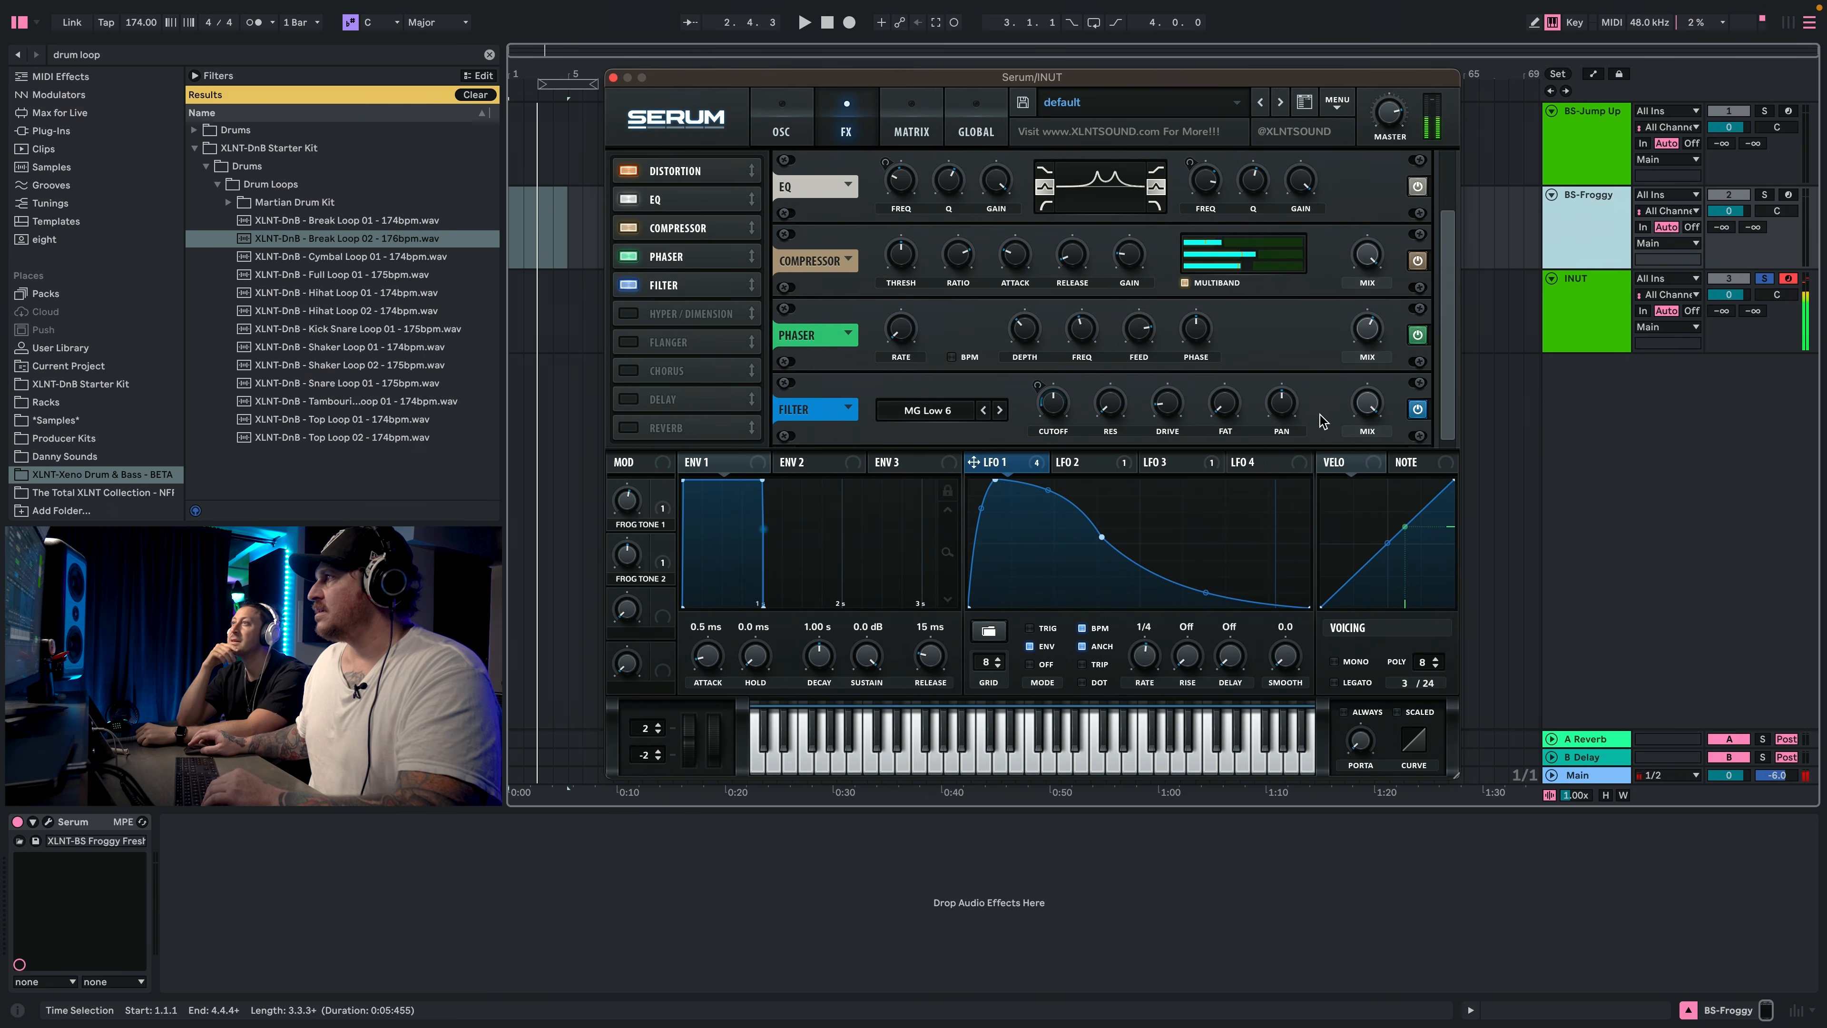
left_click(629, 428)
left_click_drag(647, 427, 648, 313)
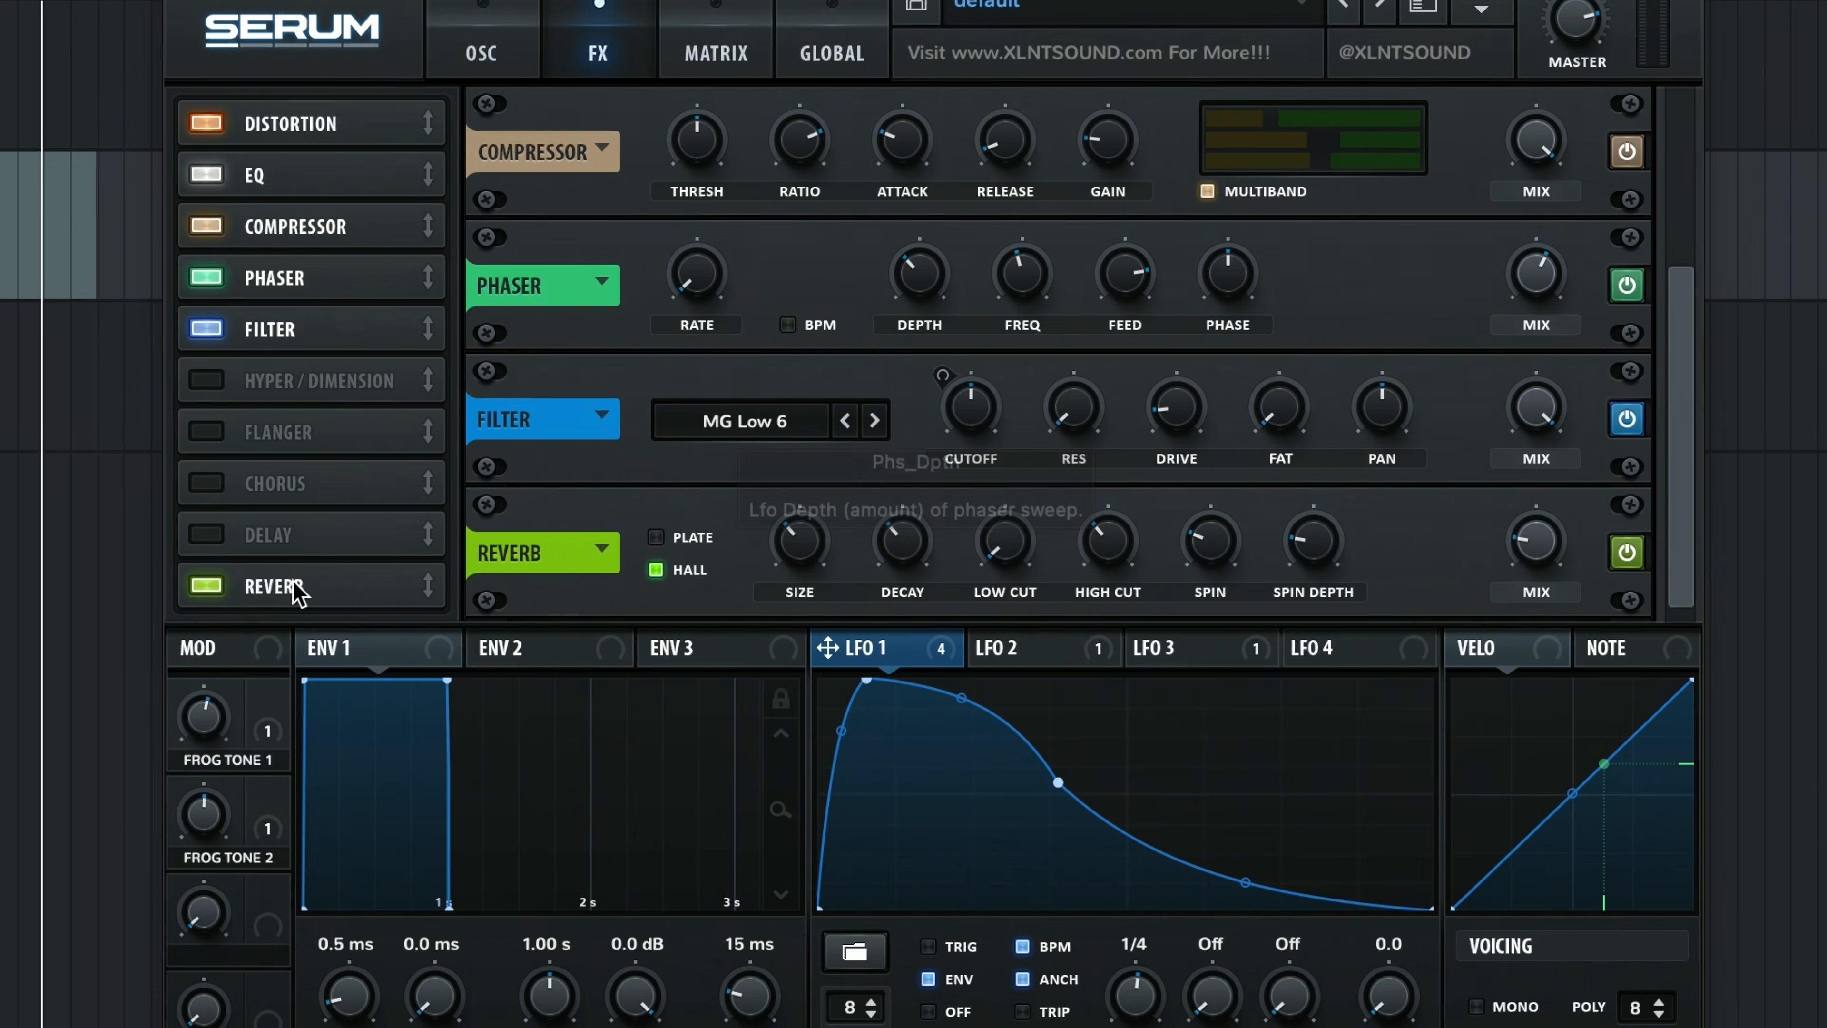
left_click_drag(1004, 539, 1079, 299)
left_click_drag(1005, 539, 1005, 511)
Reduce the effect filter's mix to about 54% and lower the reverb's mix.
mouse_move(1548, 439)
left_click_drag(1549, 433, 1512, 563)
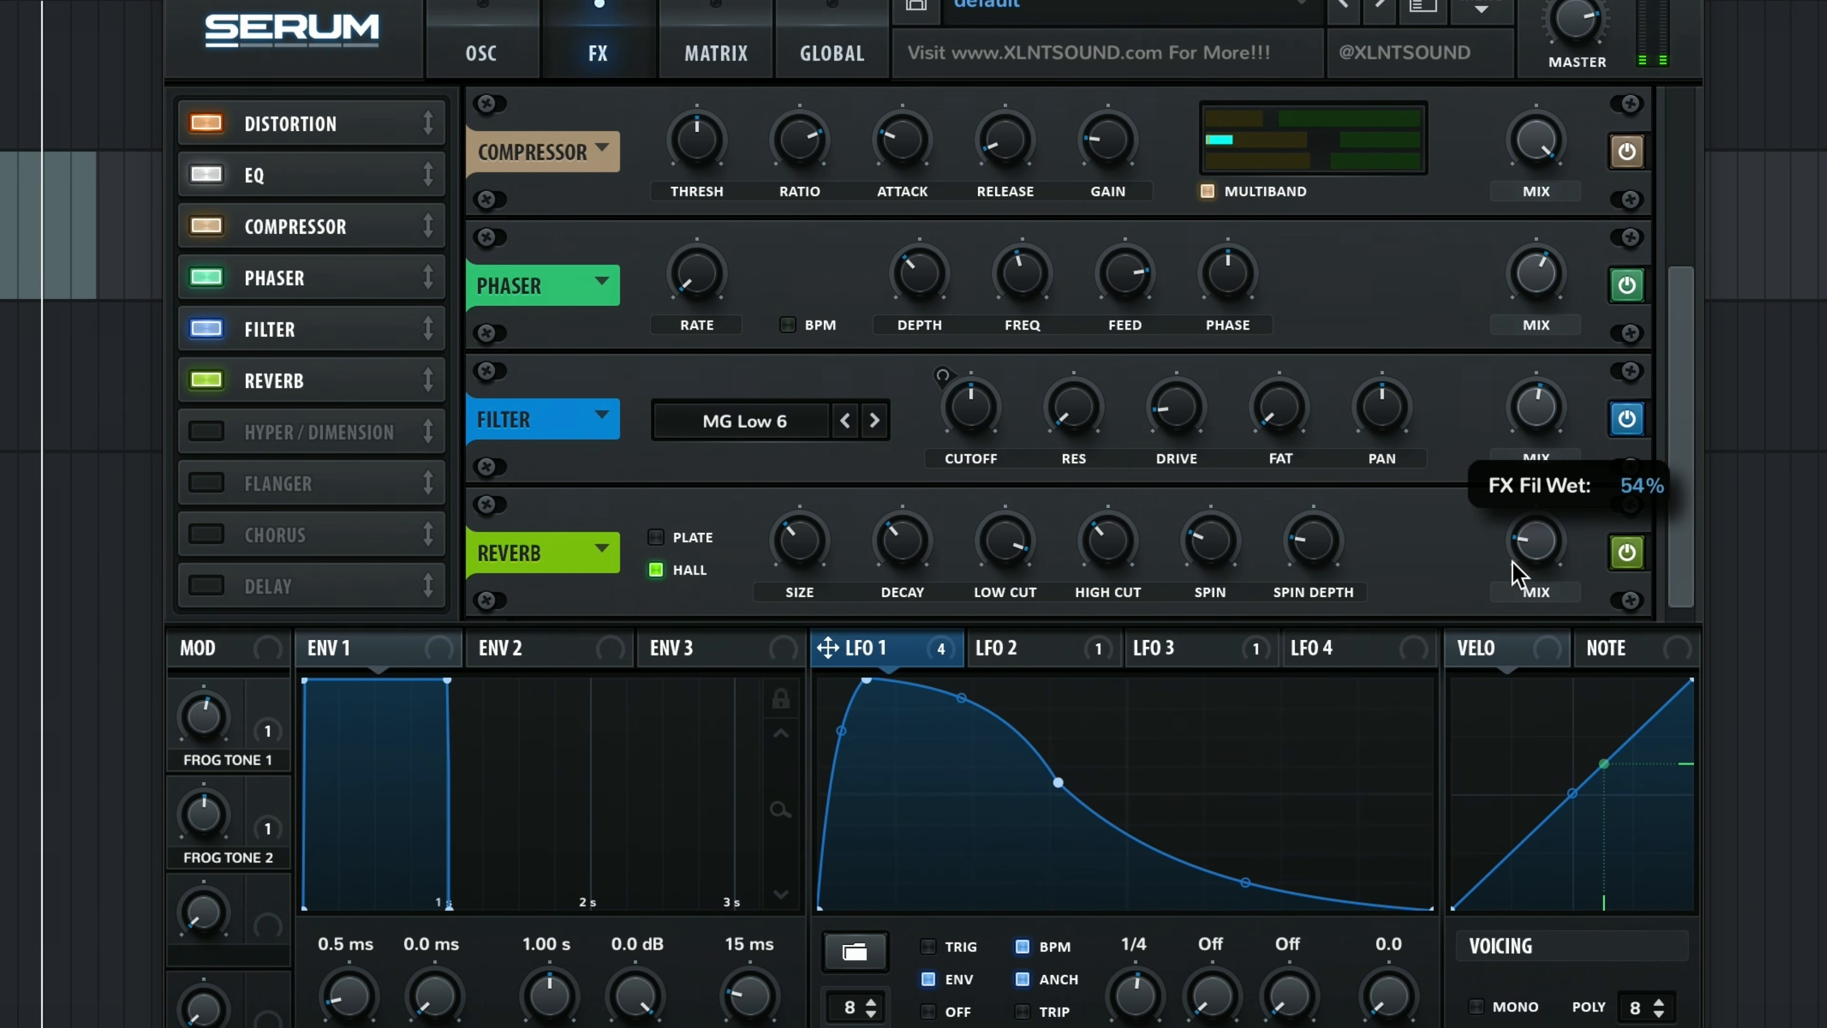
left_click_drag(1511, 493, 1511, 516)
Bend the LFO 1 curve so that it drops more steeply right after its peak and rises more gently.
left_click_drag(962, 698, 962, 754)
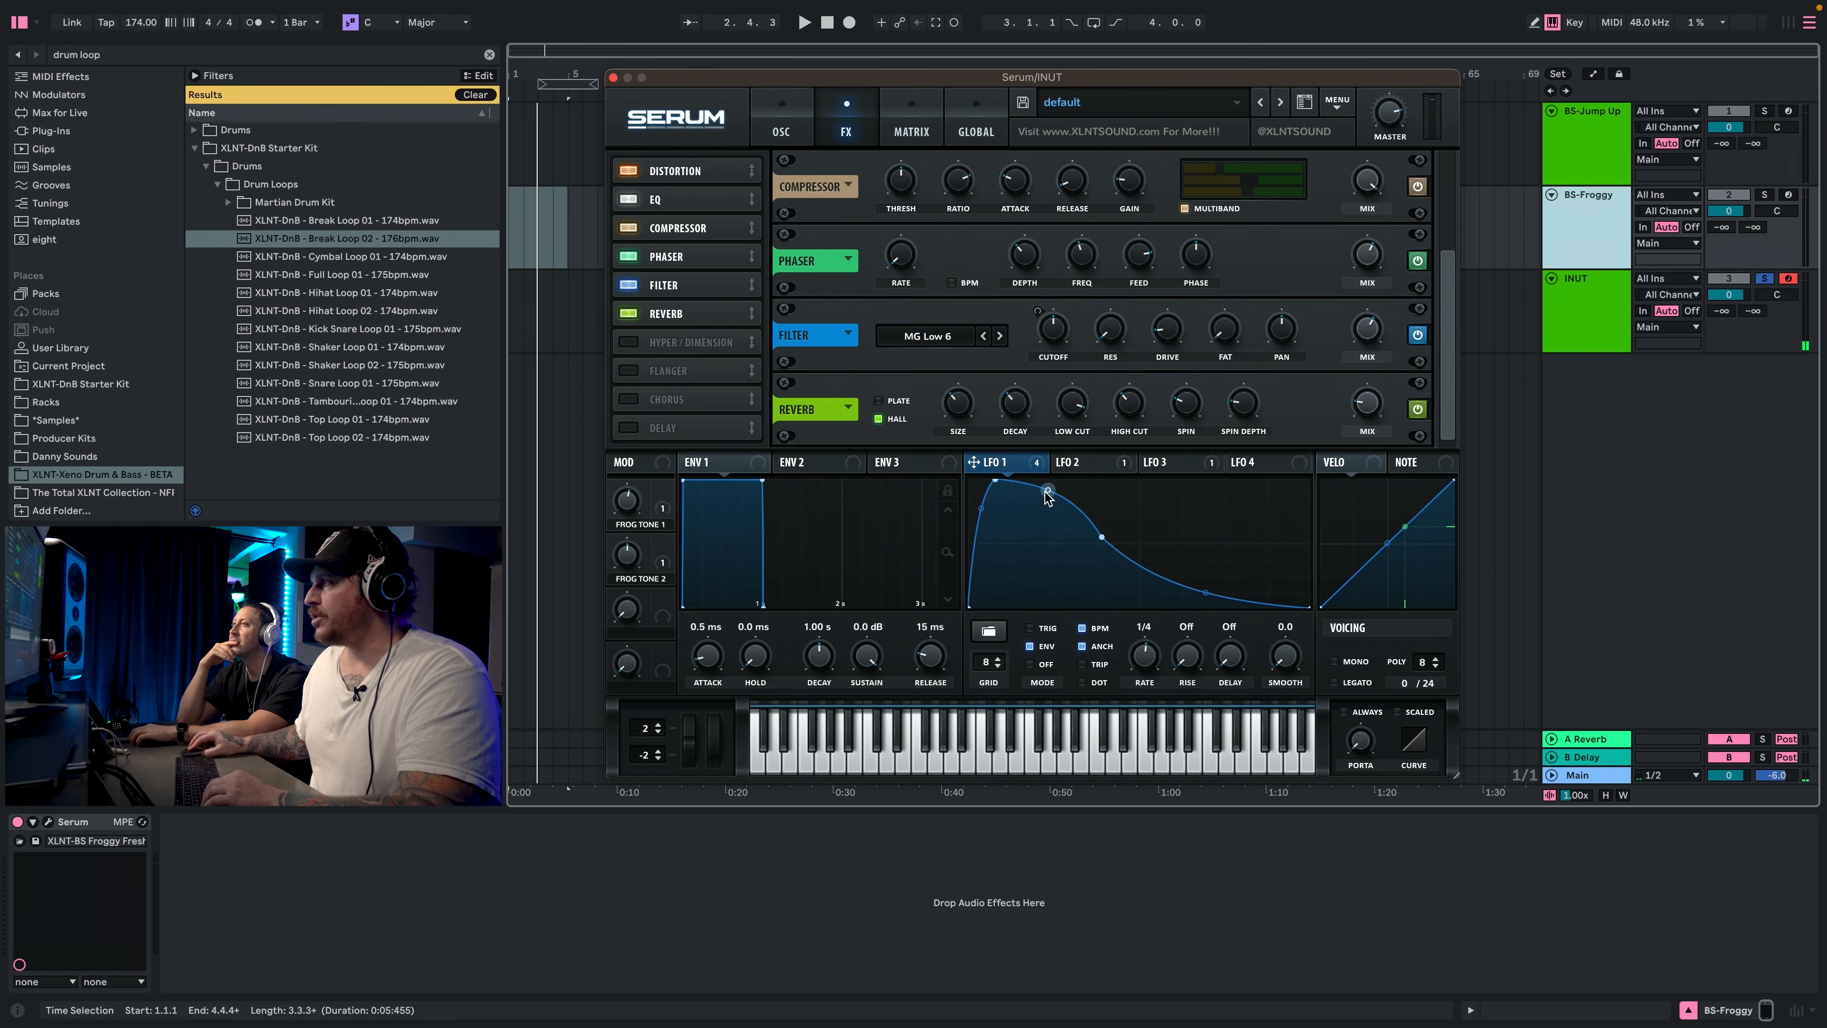
left_click_drag(982, 508, 999, 439)
Trim the reverb mix and adjust the compressor's multiband level and release.
left_click_drag(1368, 402, 1368, 406)
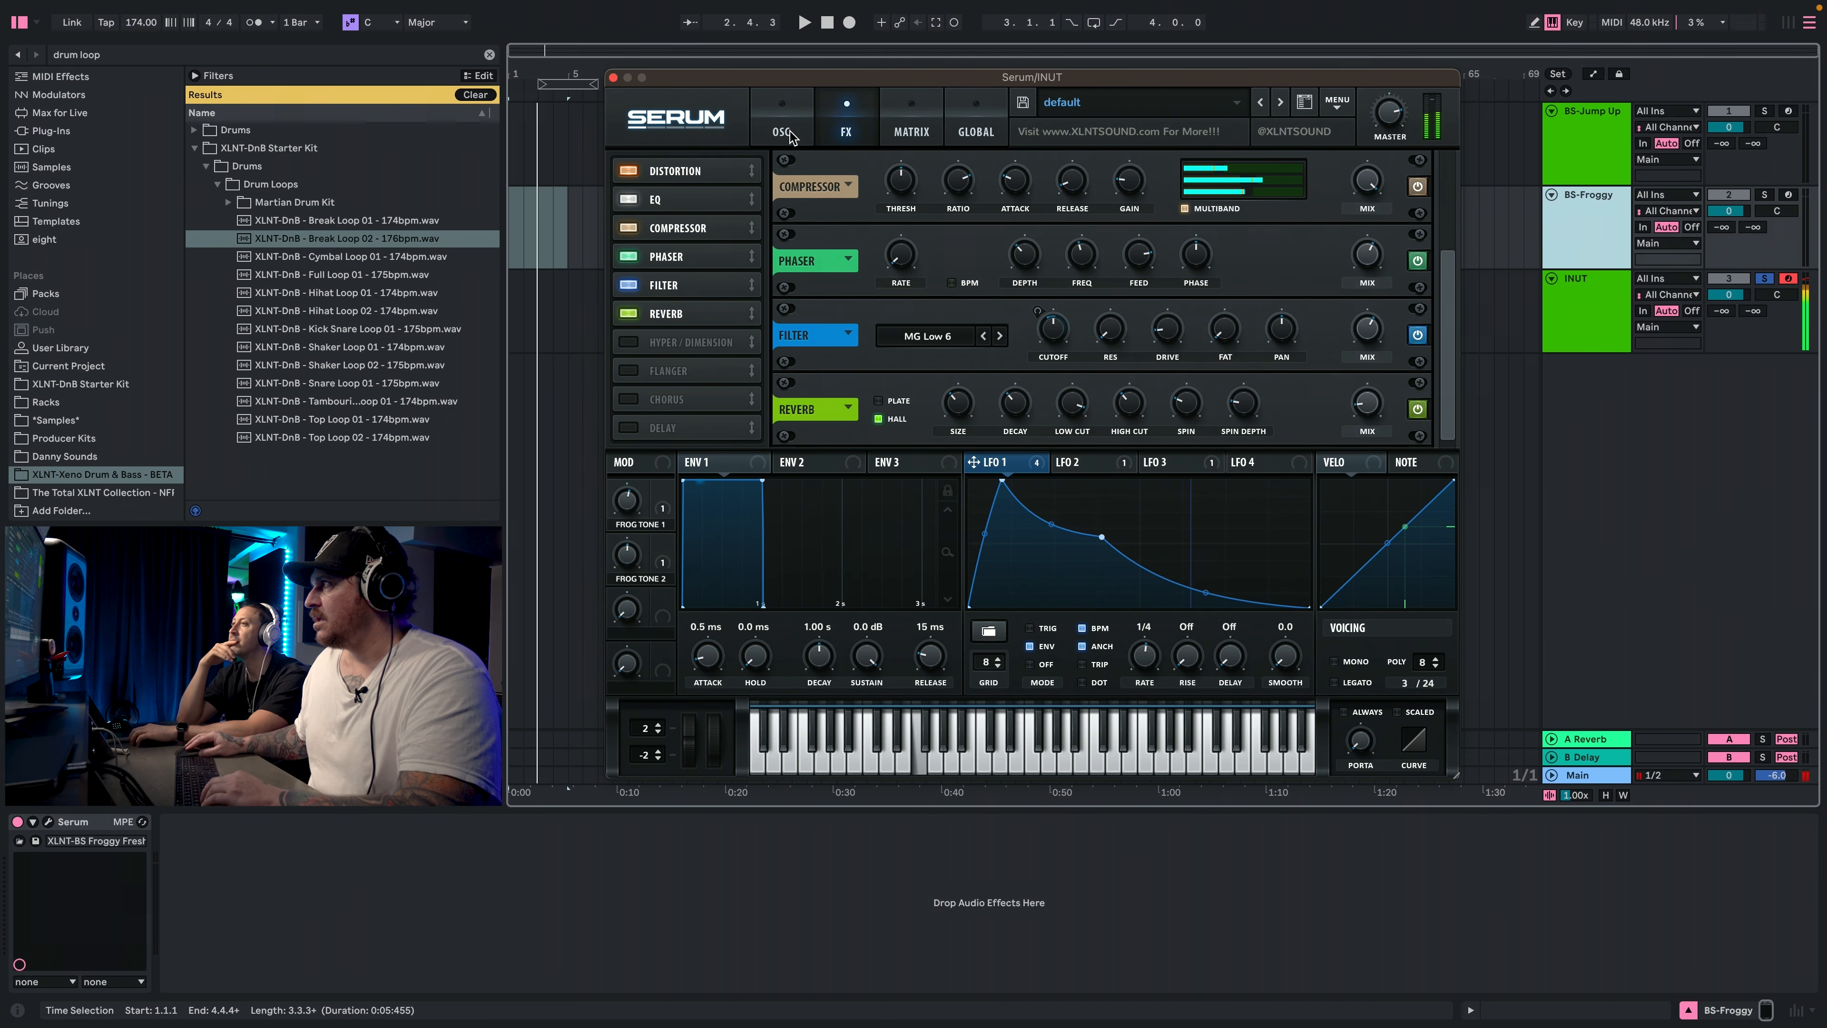
mouse_move(1255, 179)
left_mouse_down()
mouse_move(1292, 172)
mouse_move(1275, 172)
left_mouse_up()
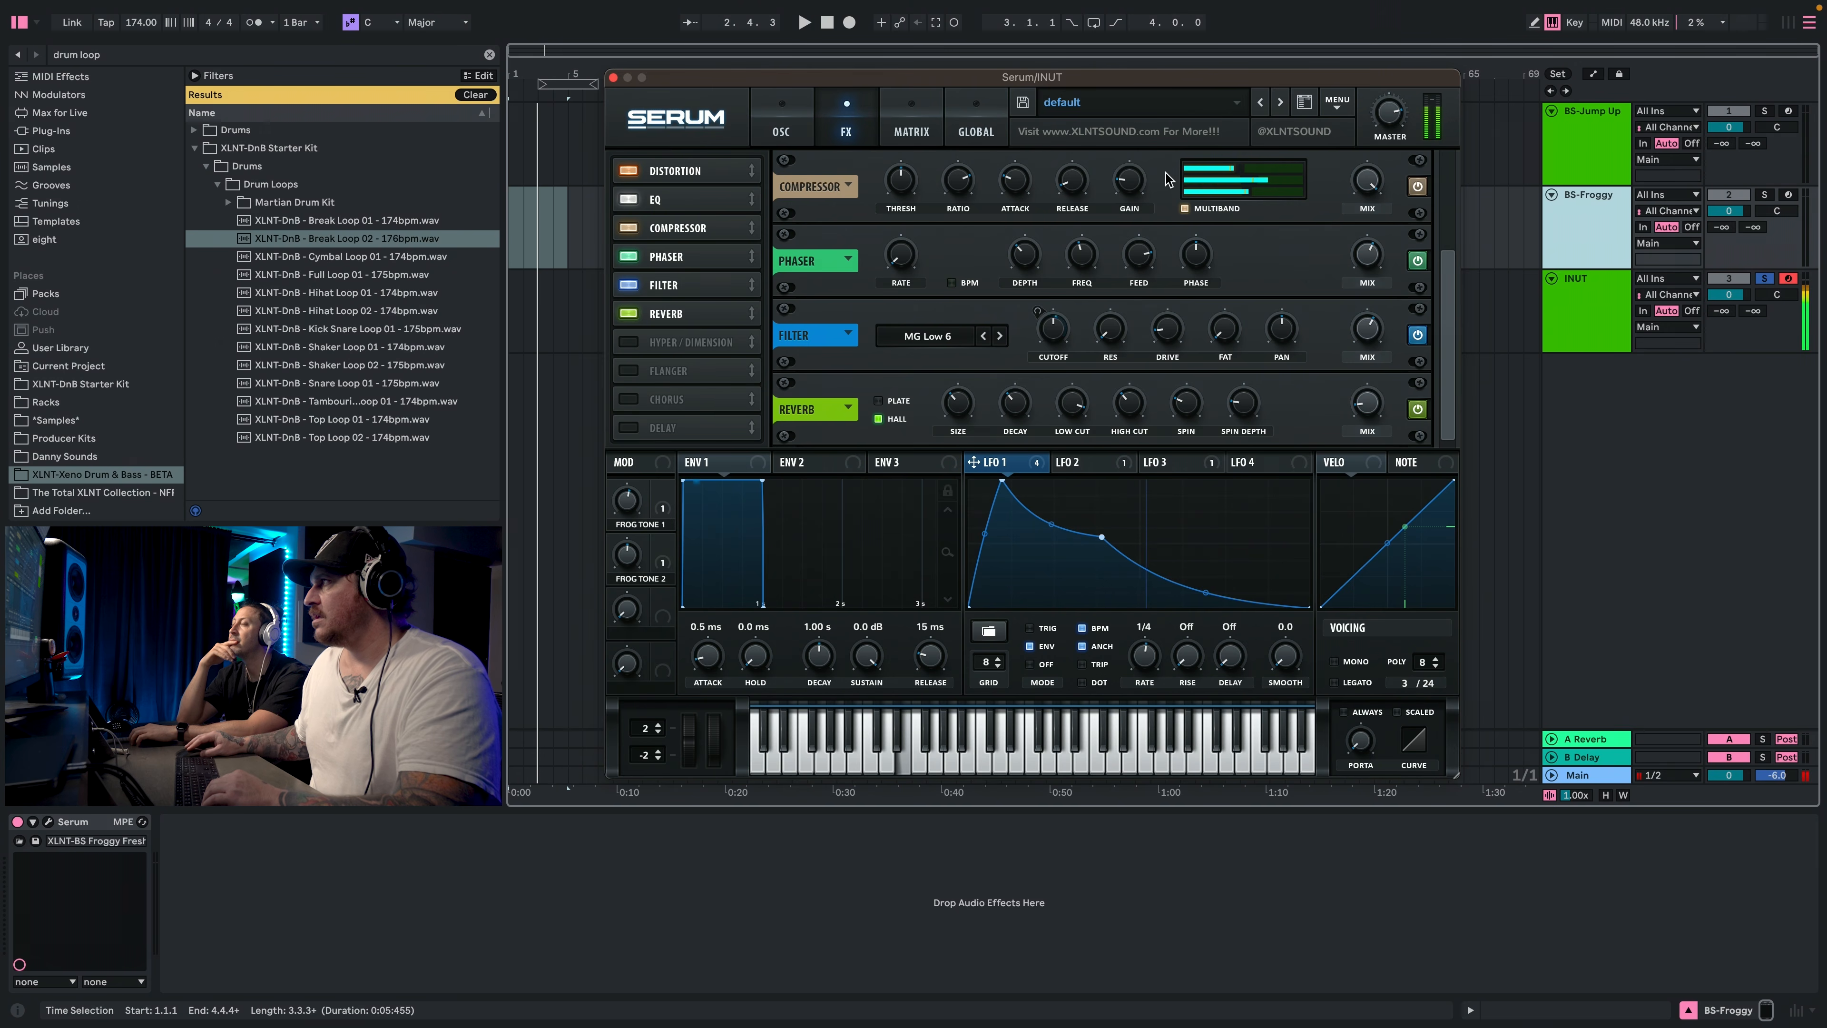
left_click_drag(1086, 186, 1086, 202)
Assign LFO 1 to oscillator A's wavetable position and set the position to about 39.
left_click(782, 129)
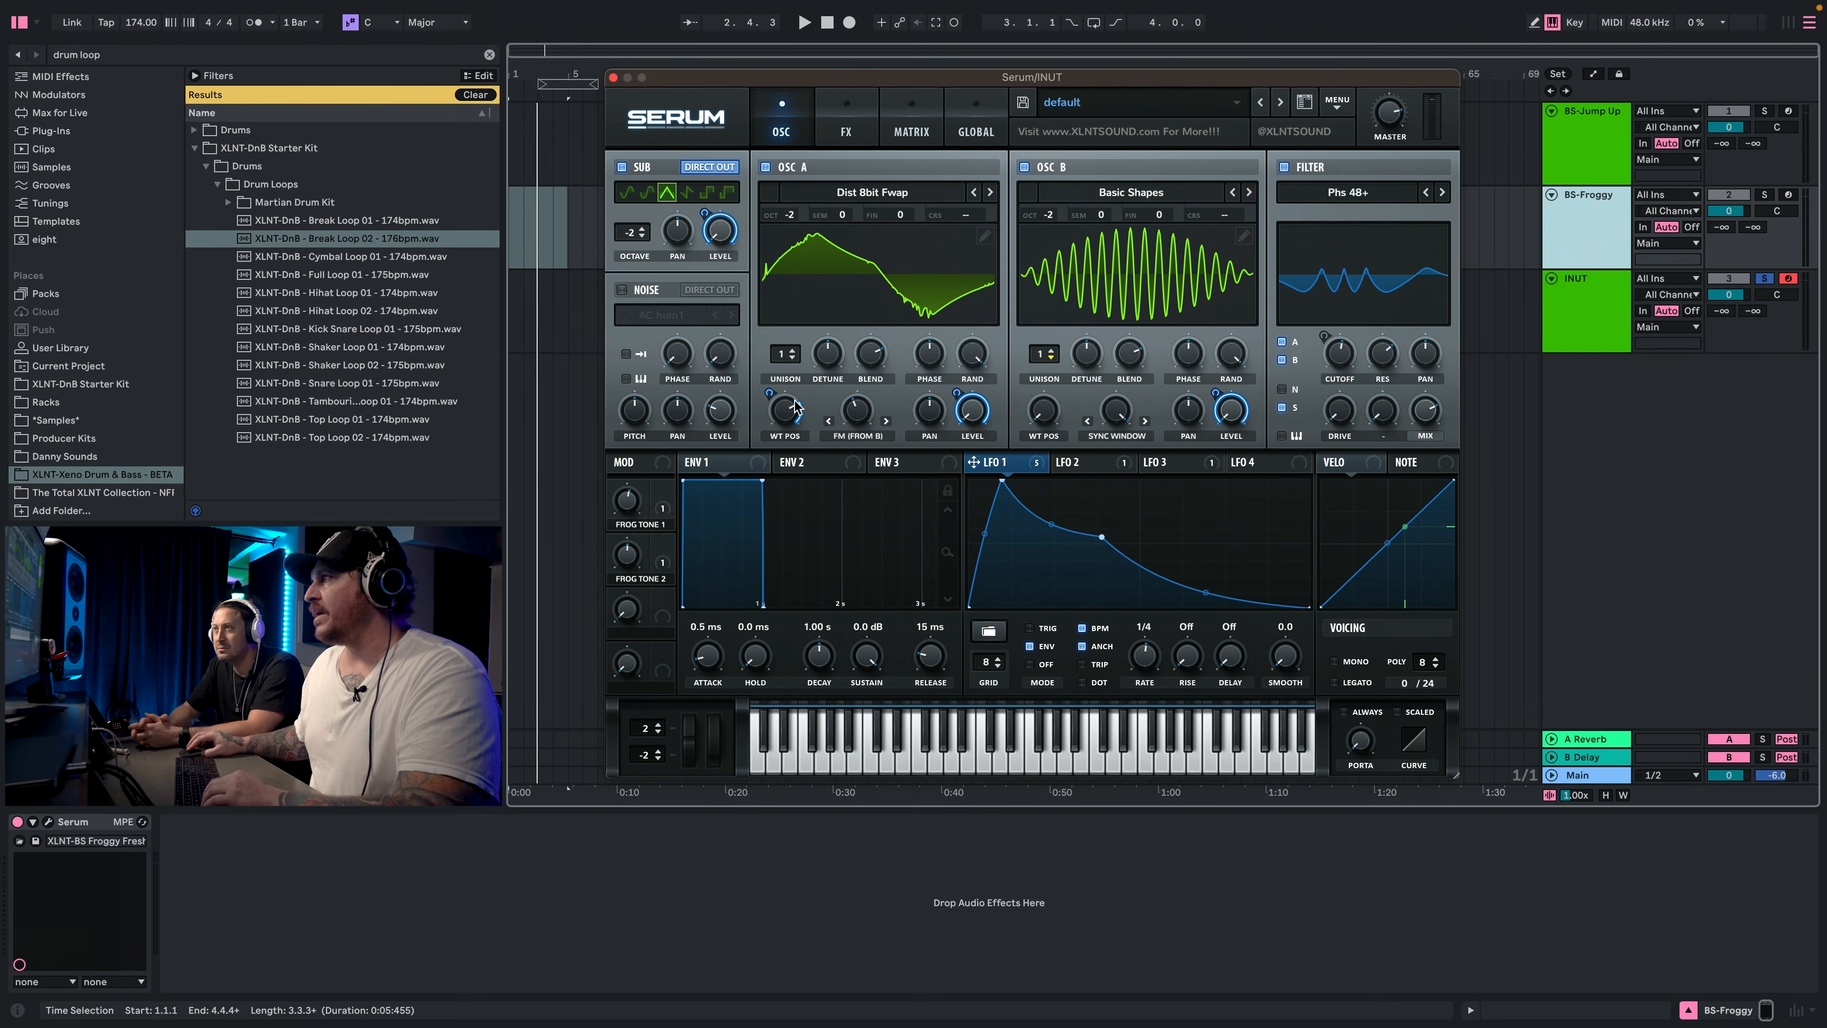
left_click_drag(789, 403, 784, 508)
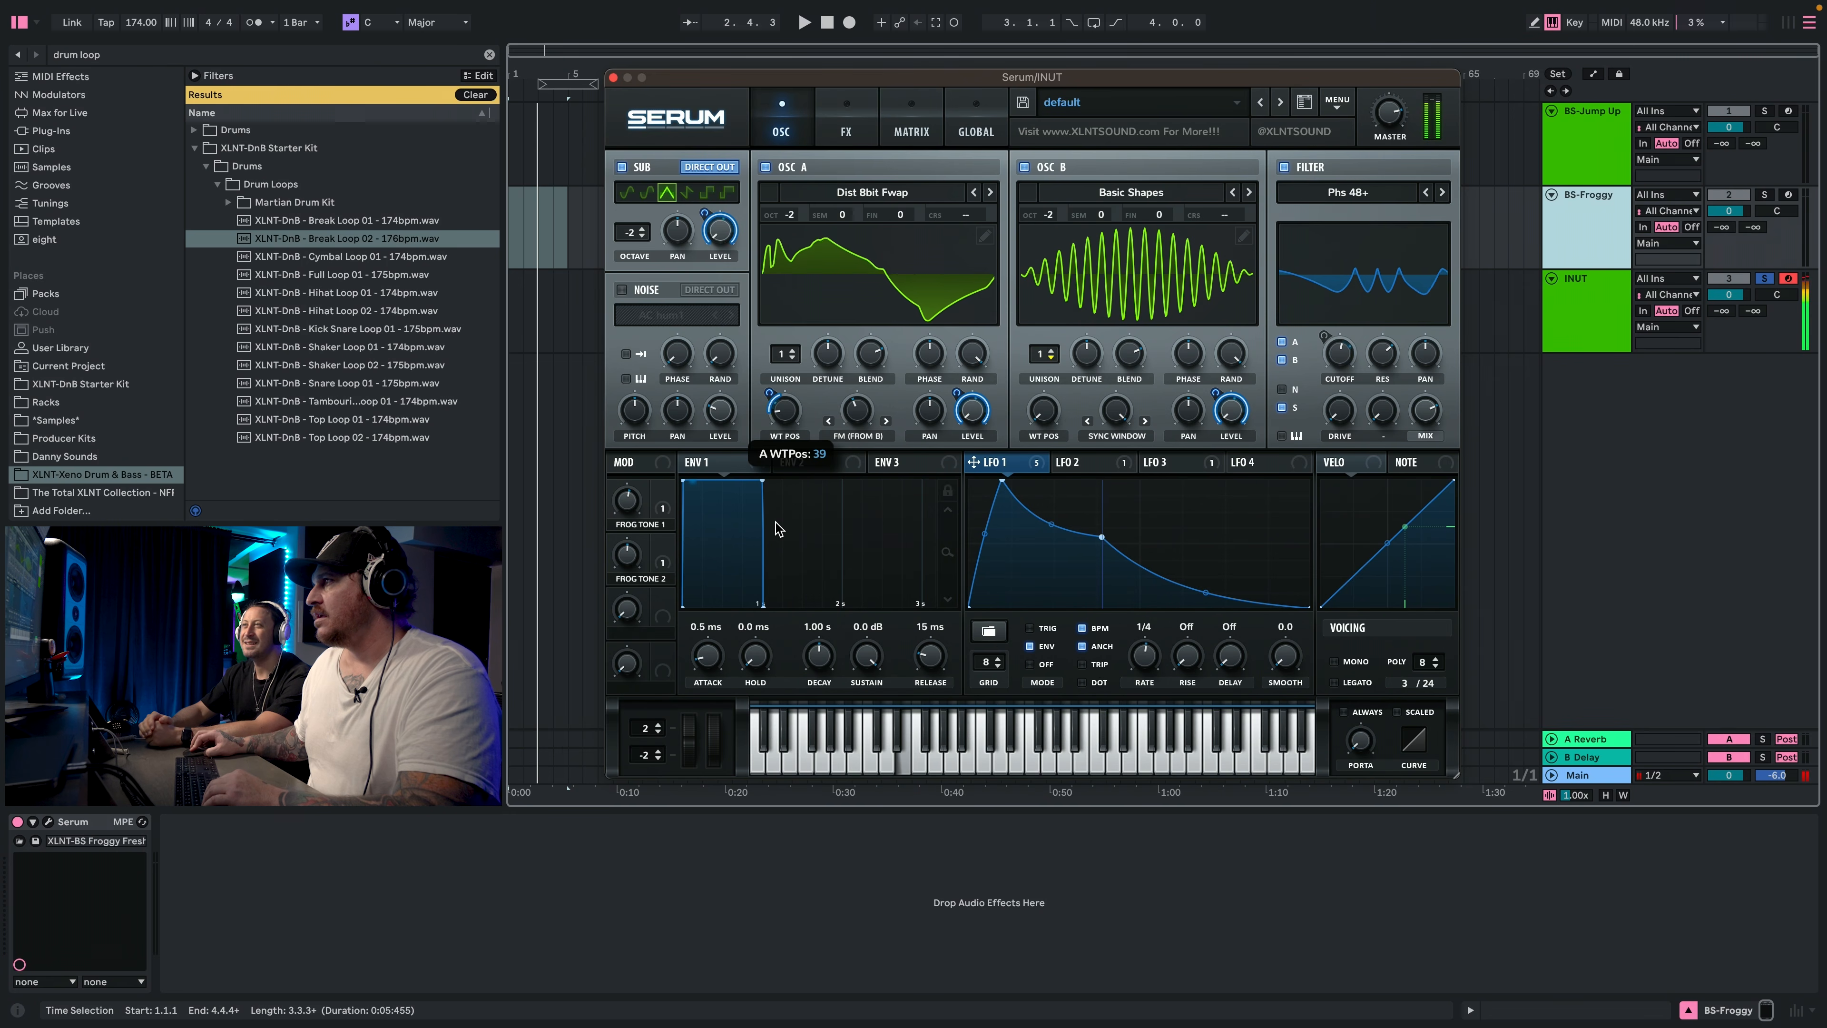
left_click_drag(783, 519, 784, 517)
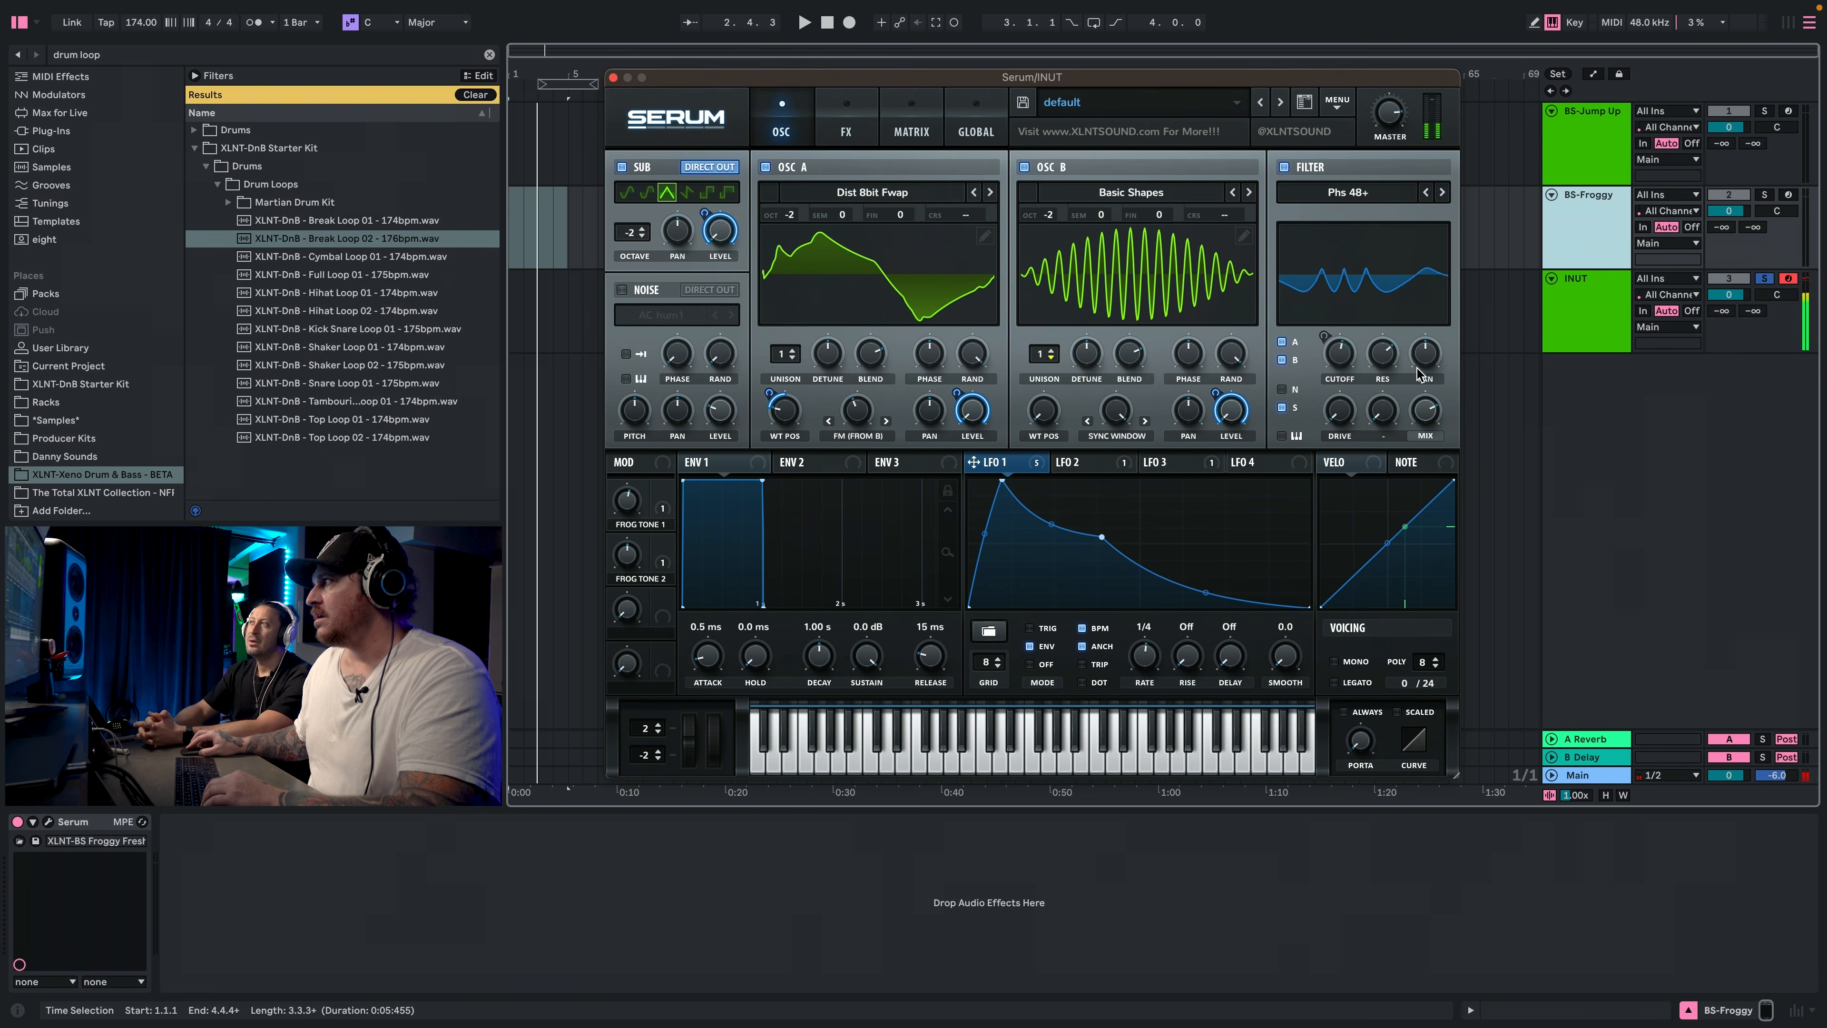
Adjust the oscillator filter's mix and assign macro 3 to its cutoff, naming the macro Phase Filter.
mouse_move(1422, 452)
left_mouse_down()
mouse_move(1419, 432)
mouse_move(1403, 441)
left_mouse_up()
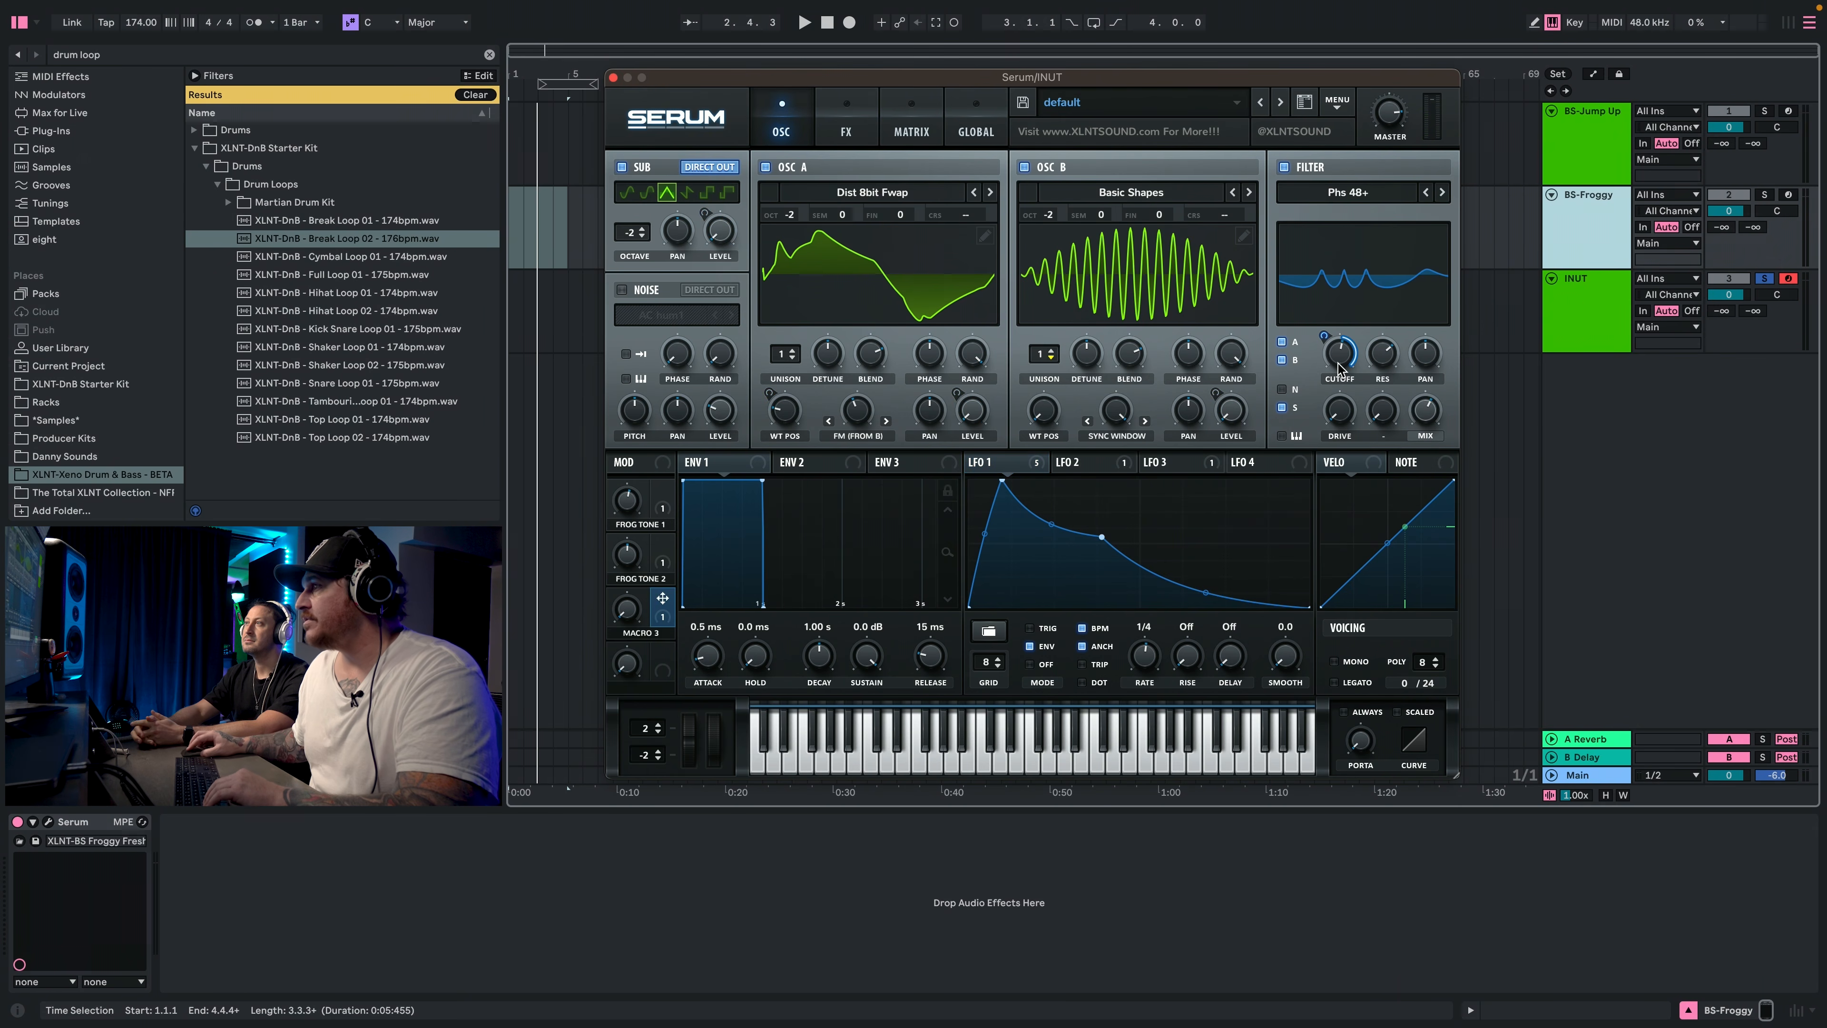
left_click_drag(628, 617, 659, 578)
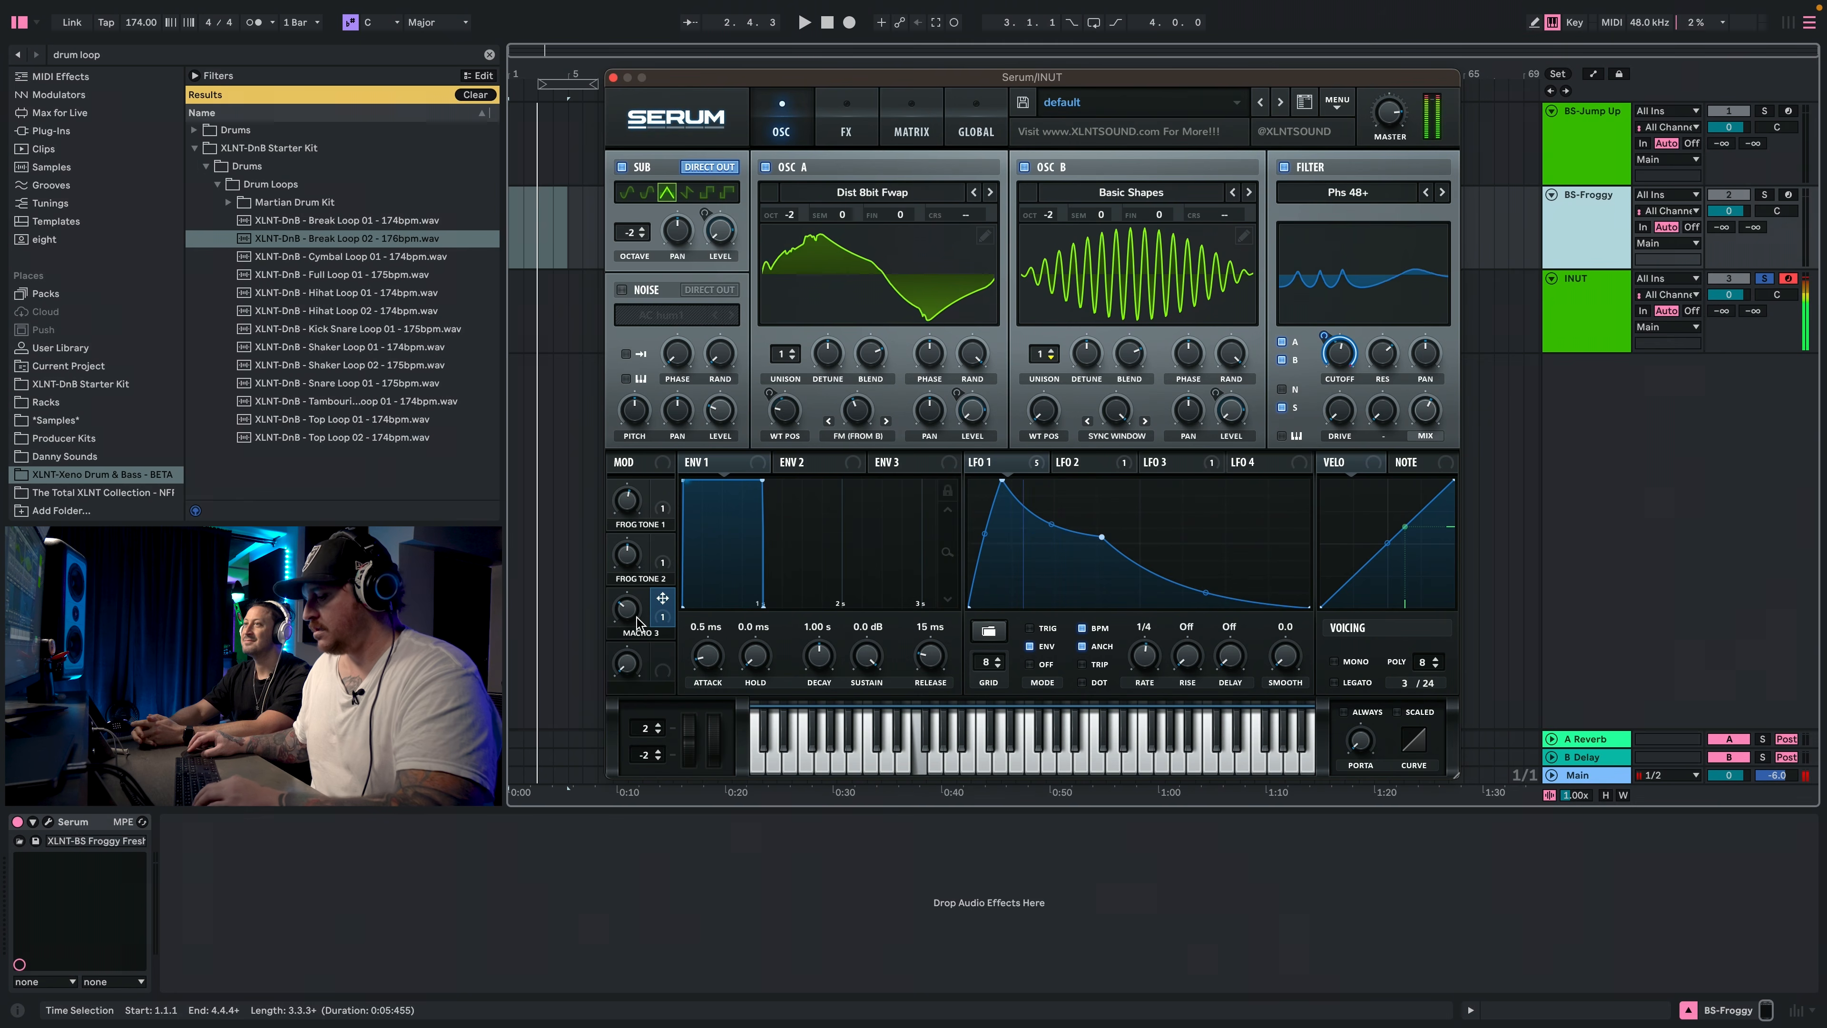
mouse_move(635, 621)
left_mouse_down()
mouse_move(647, 552)
mouse_move(642, 587)
left_mouse_up()
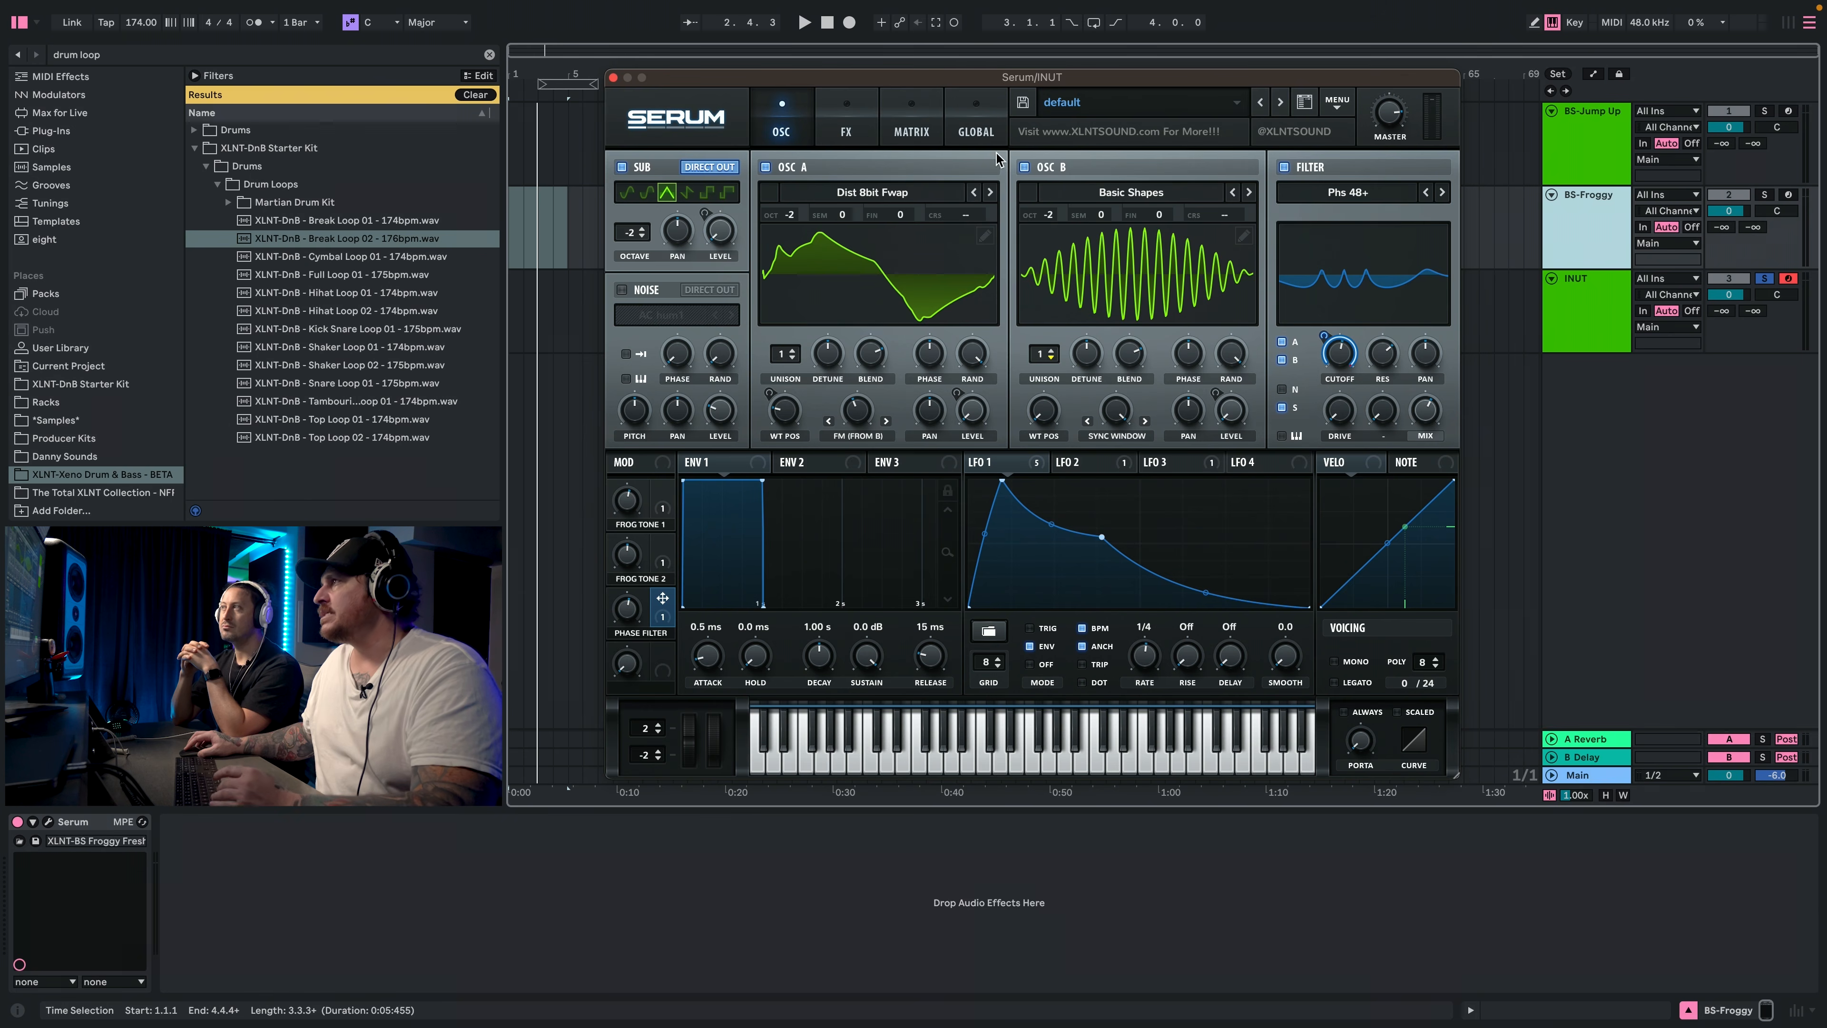
Play test notes while auditioning the effects chain and the gain of the EQ's first band.
left_click(846, 136)
left_click(776, 133)
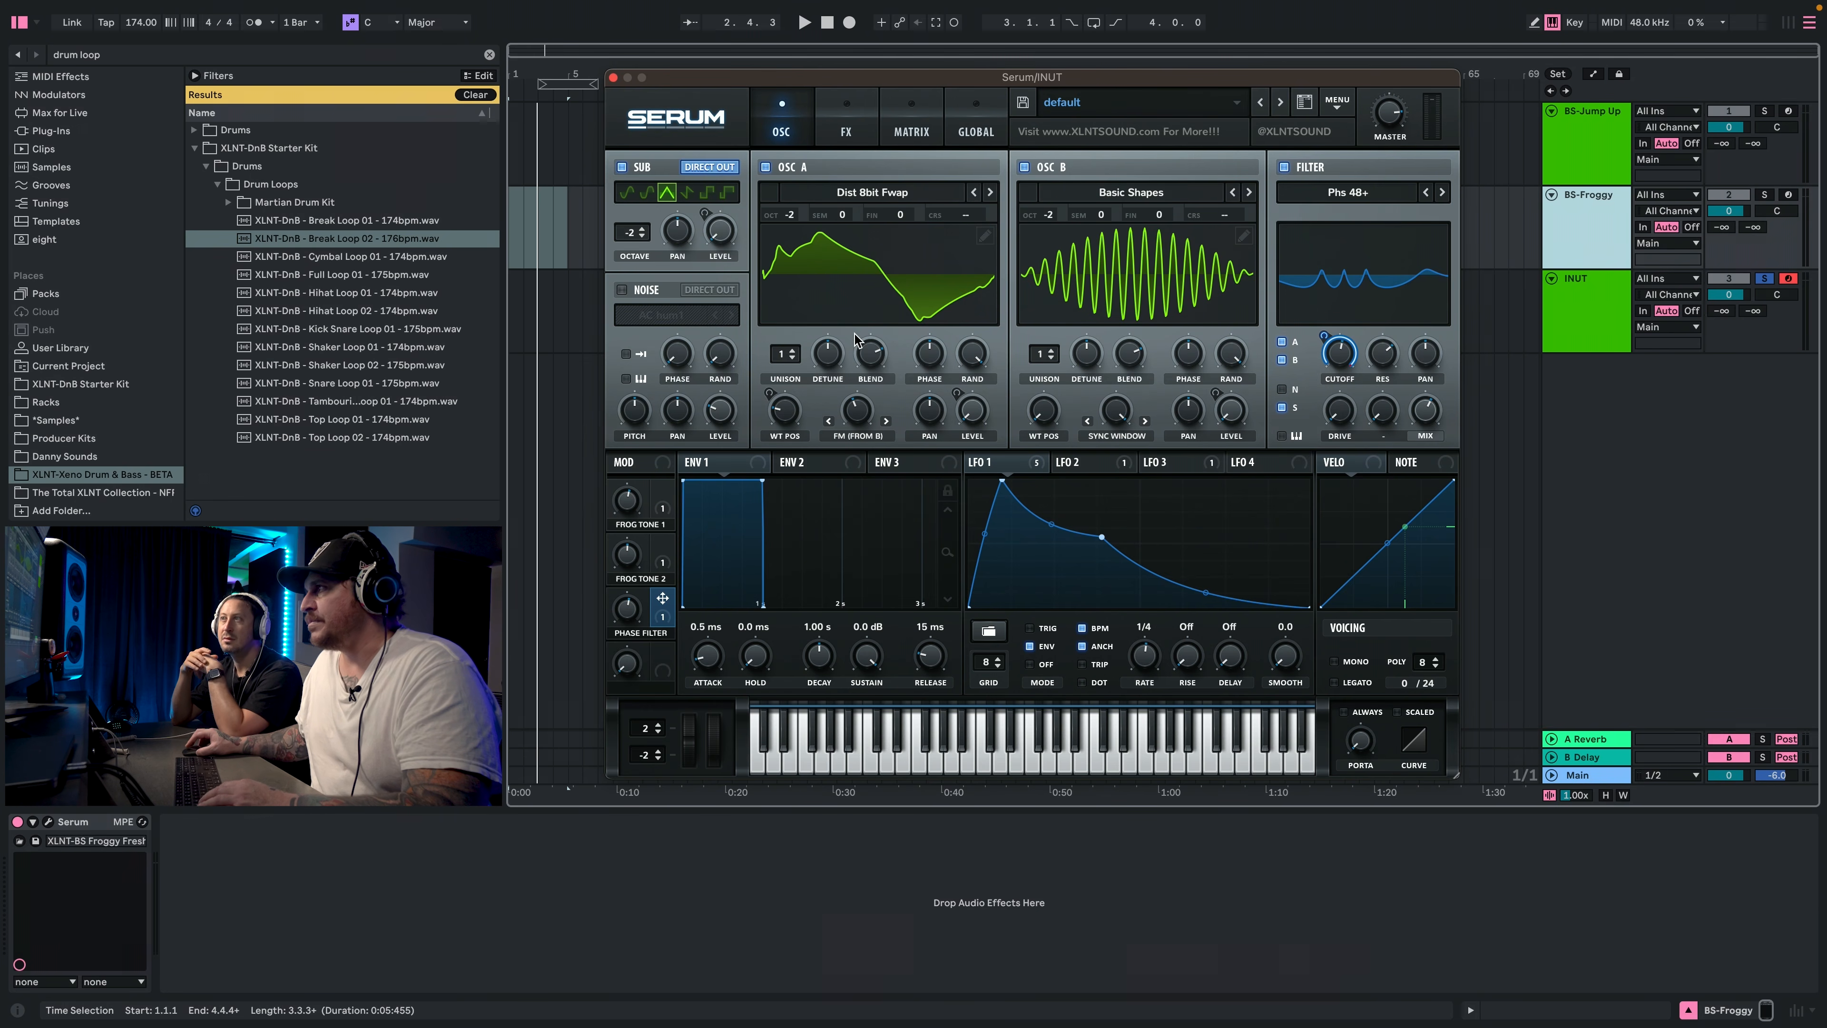
left_click(846, 132)
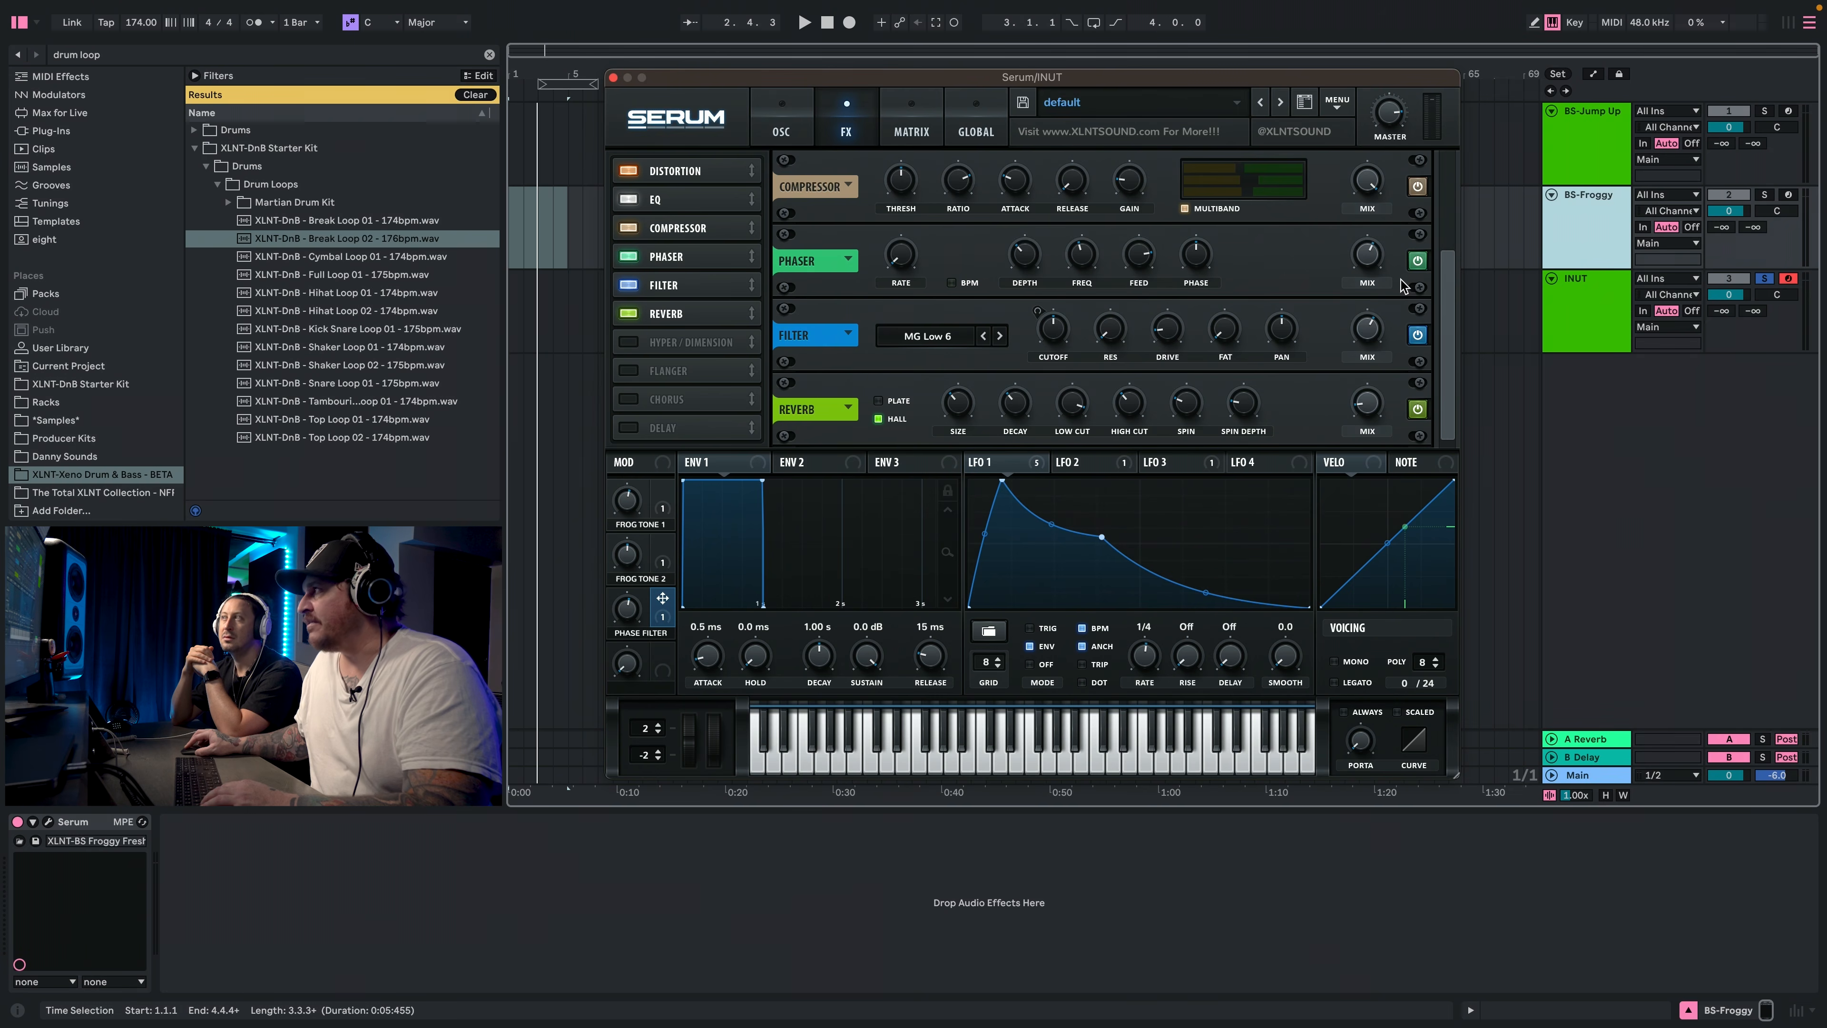
scroll(1106, 270, "up", 5)
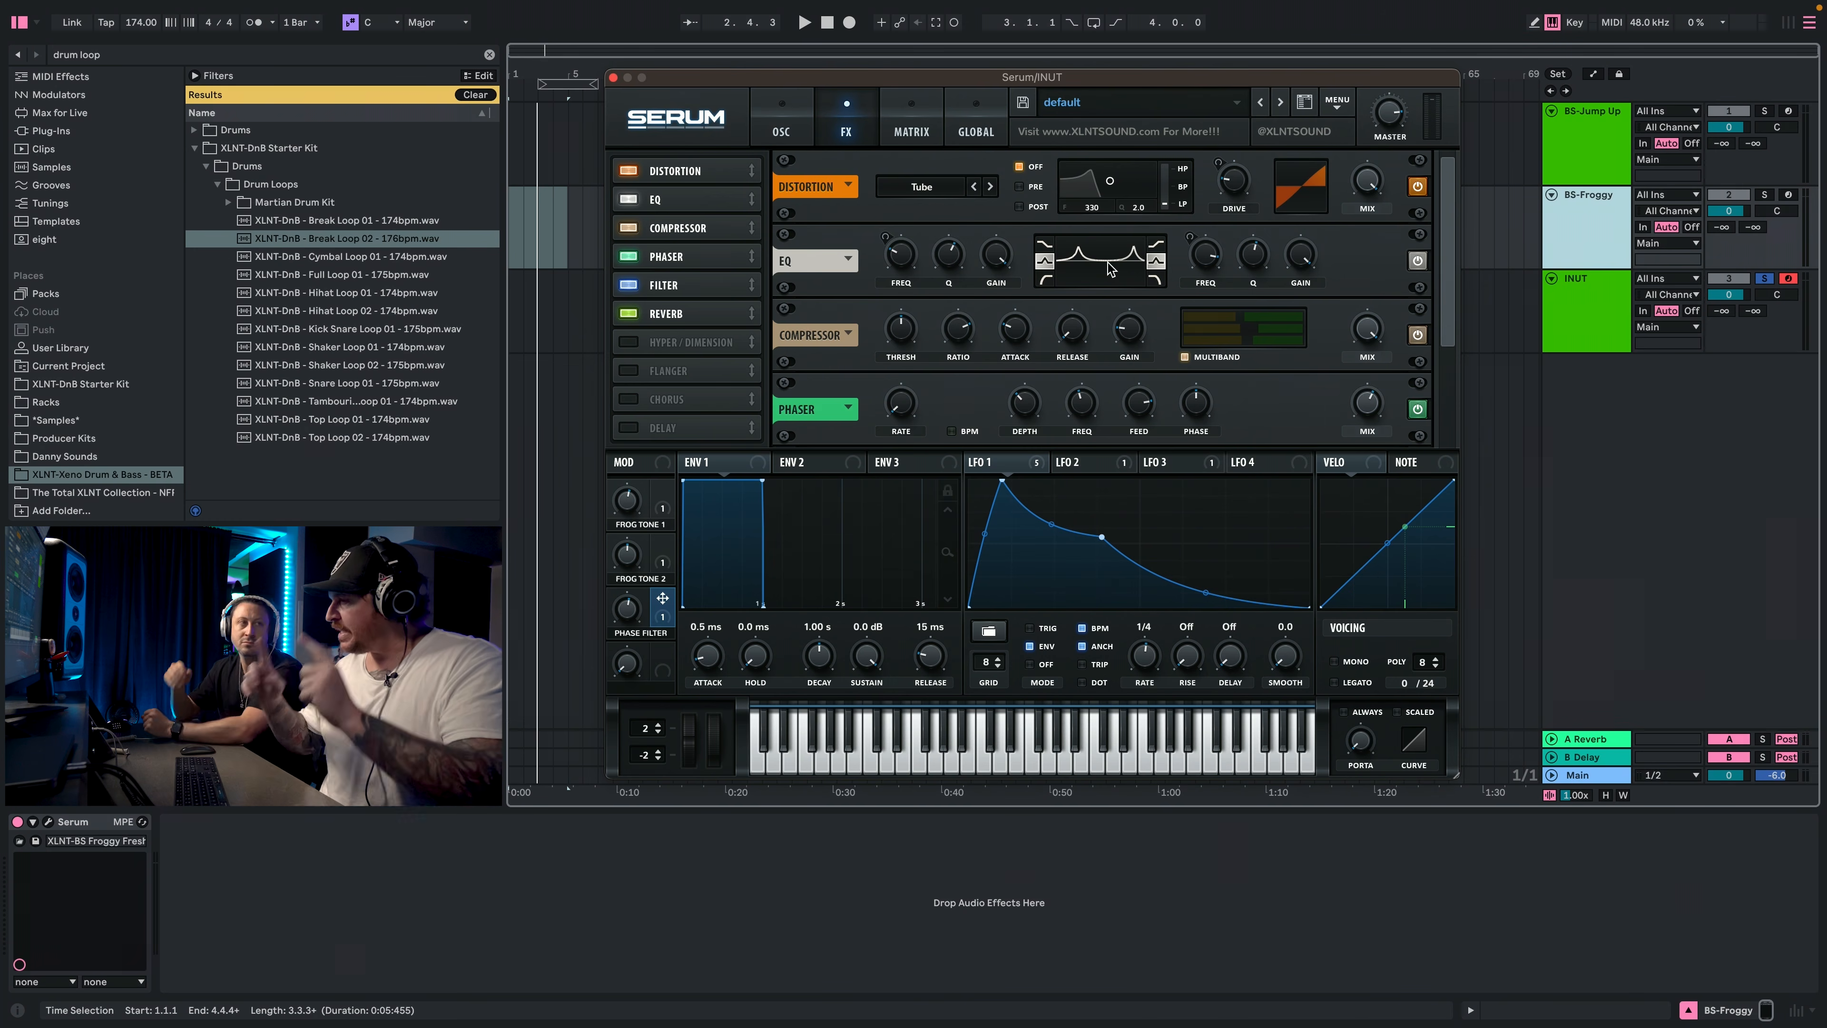
key("d")
key("d")
key("d")
key("d")
left_click_drag(996, 253, 995, 303)
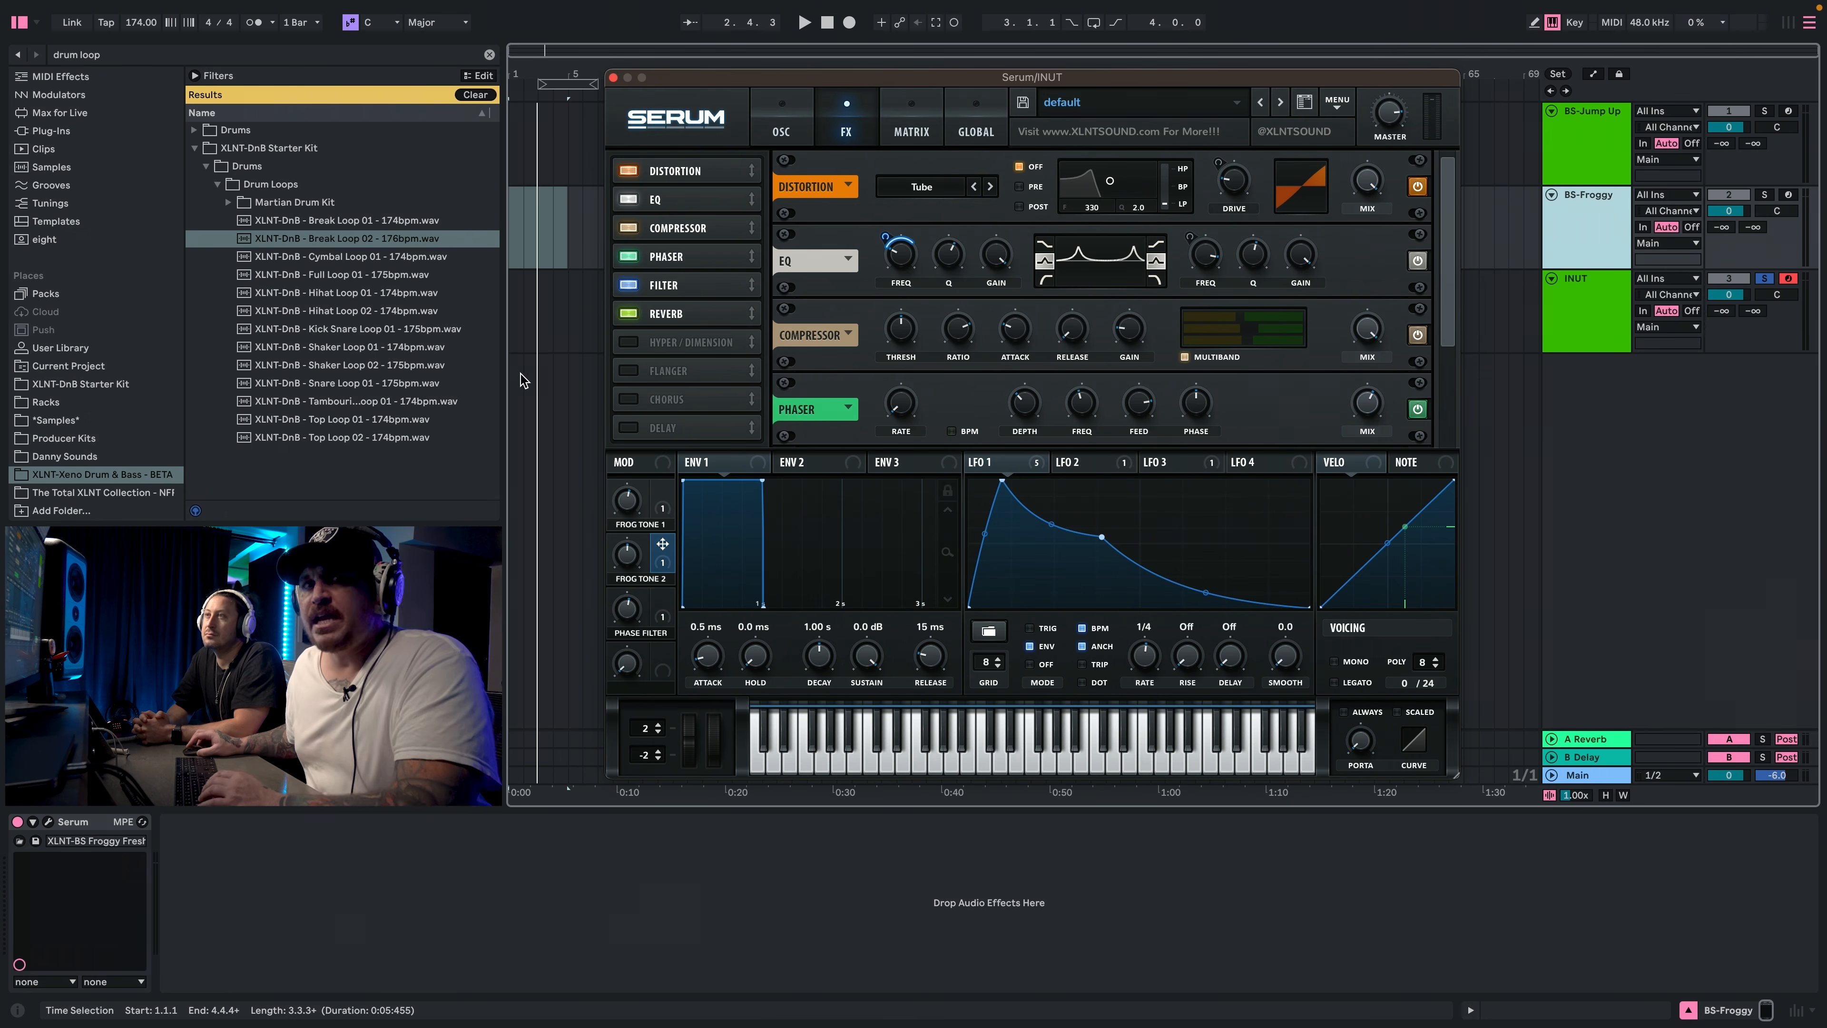
Audition other types for the oscillator filter, including Formant-III, and switch it to Formant-II.
left_click(779, 122)
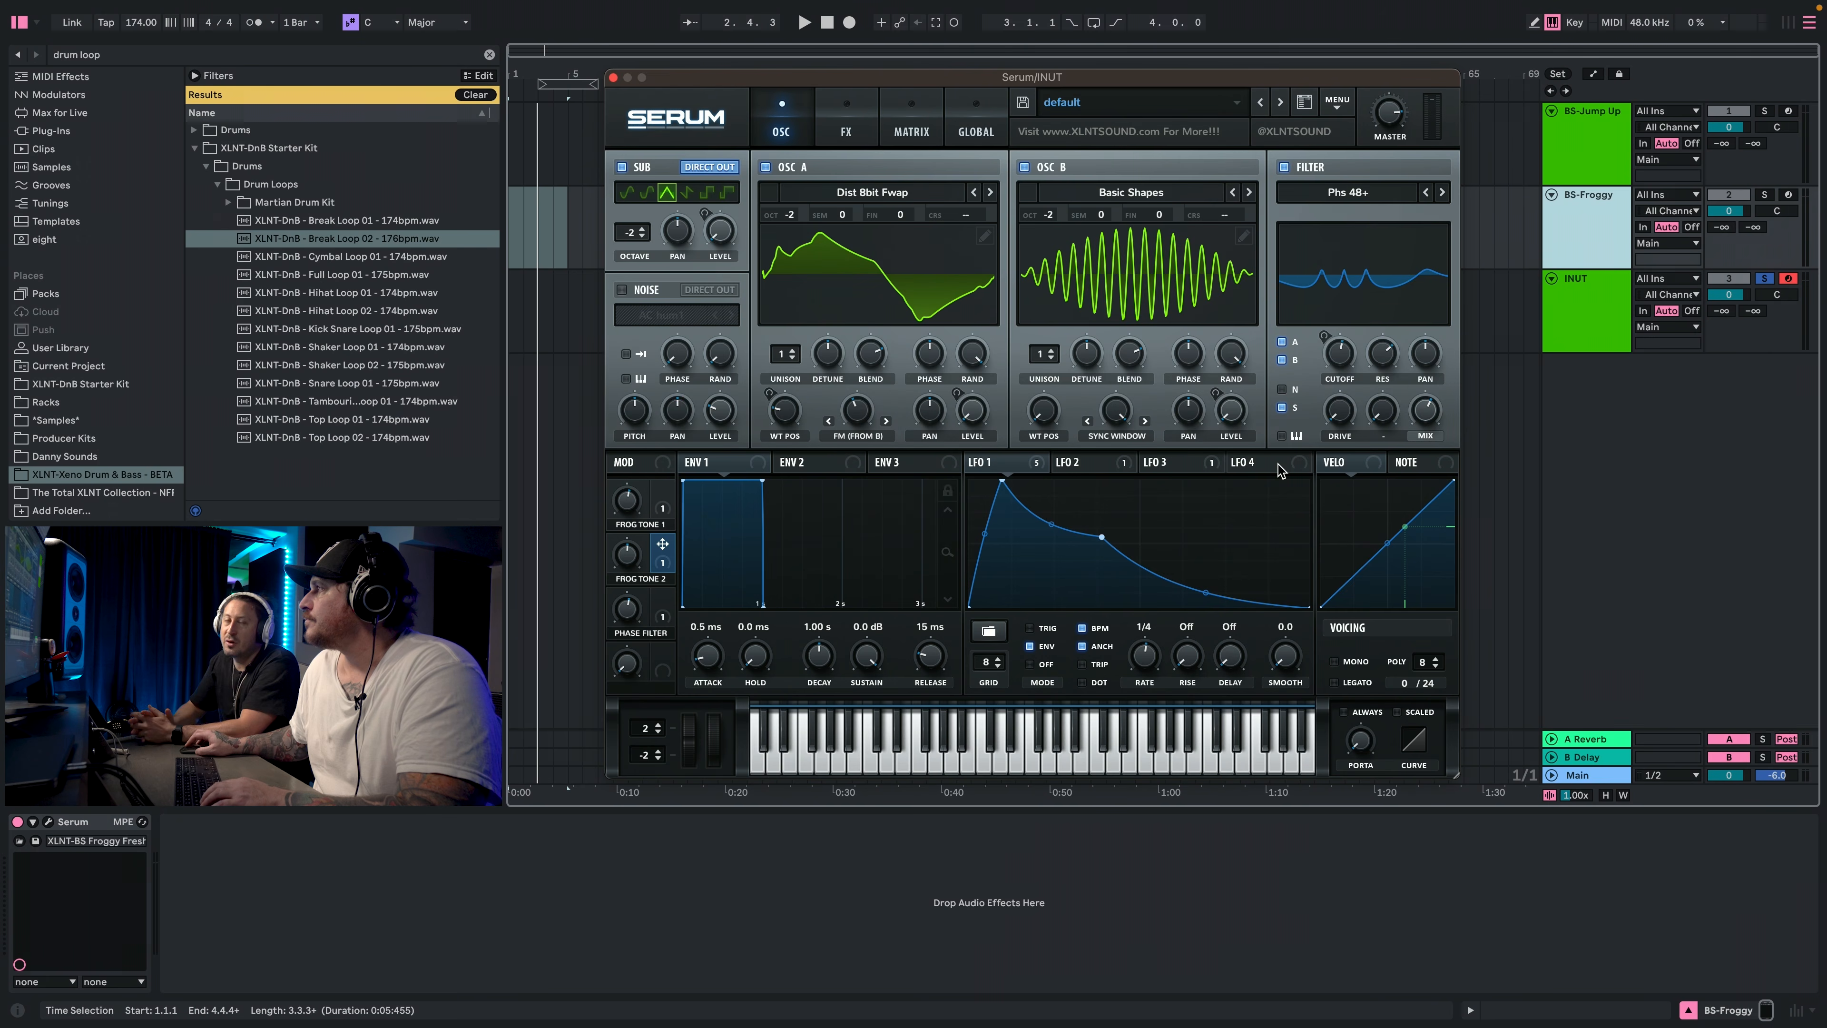
left_click(1427, 193)
left_click(1427, 192)
left_click(1427, 193)
left_click(1401, 198)
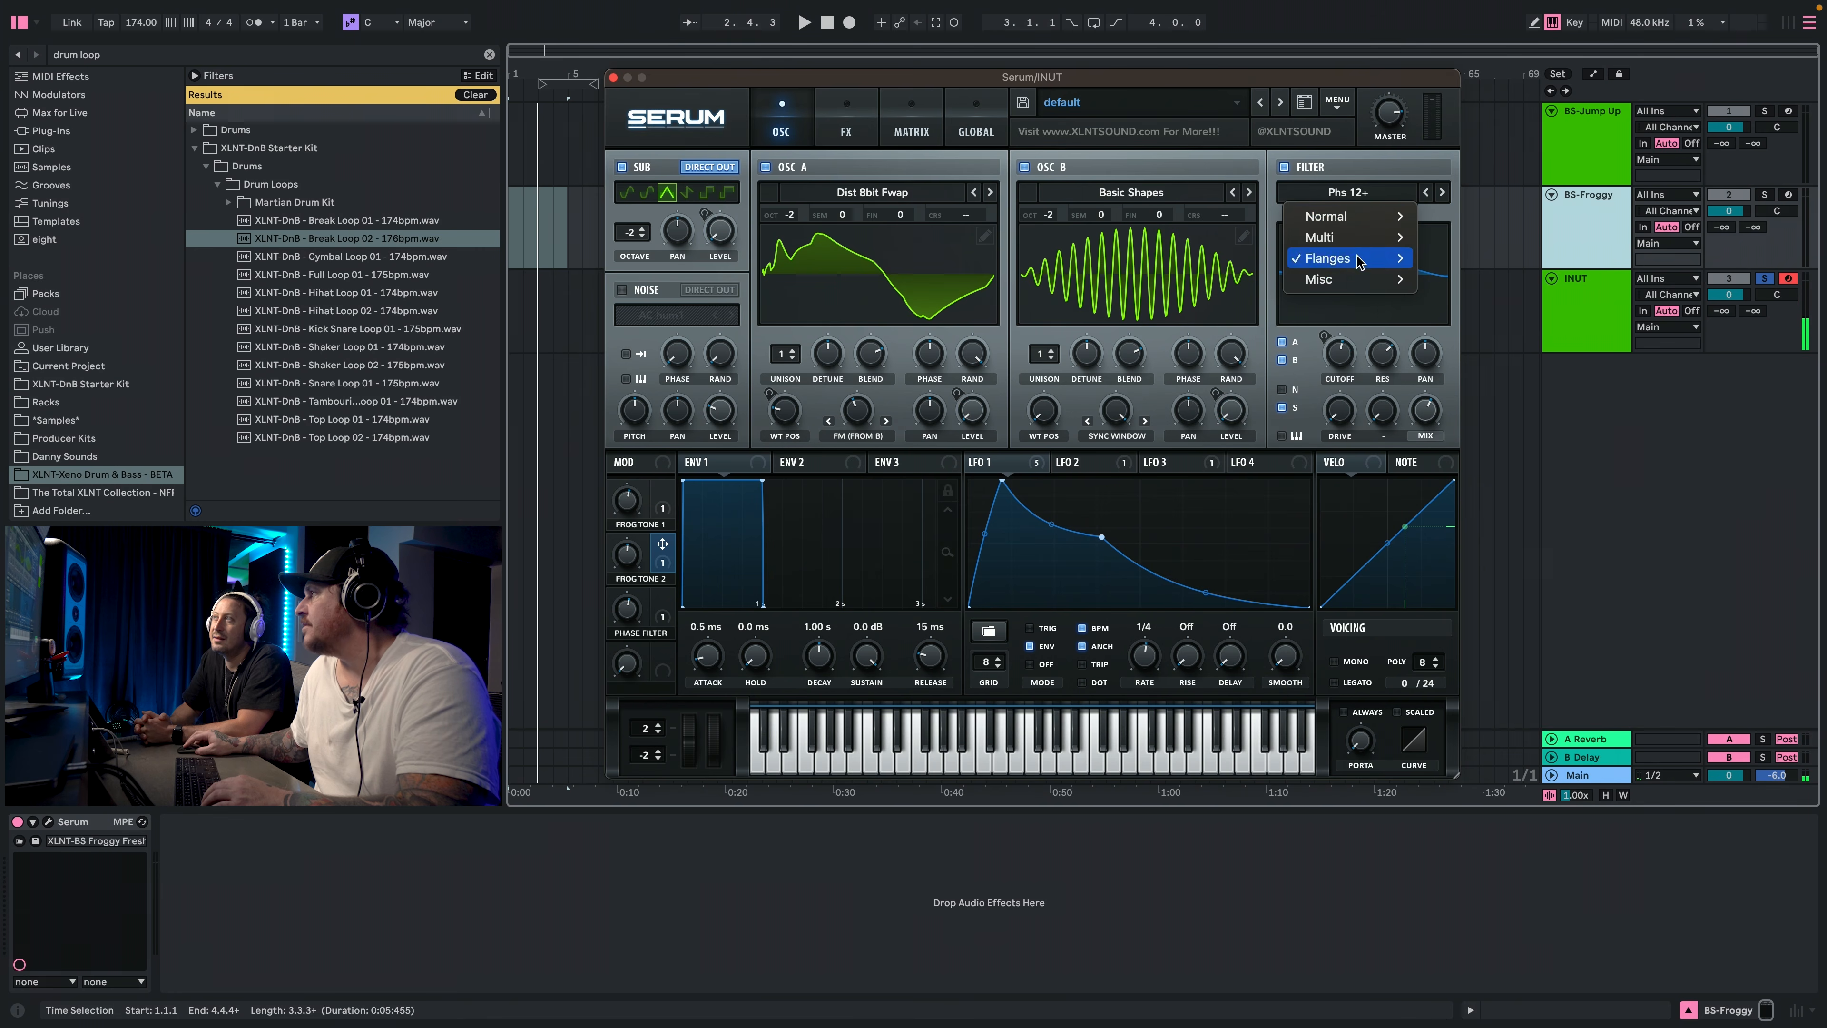
mouse_move(1367, 279)
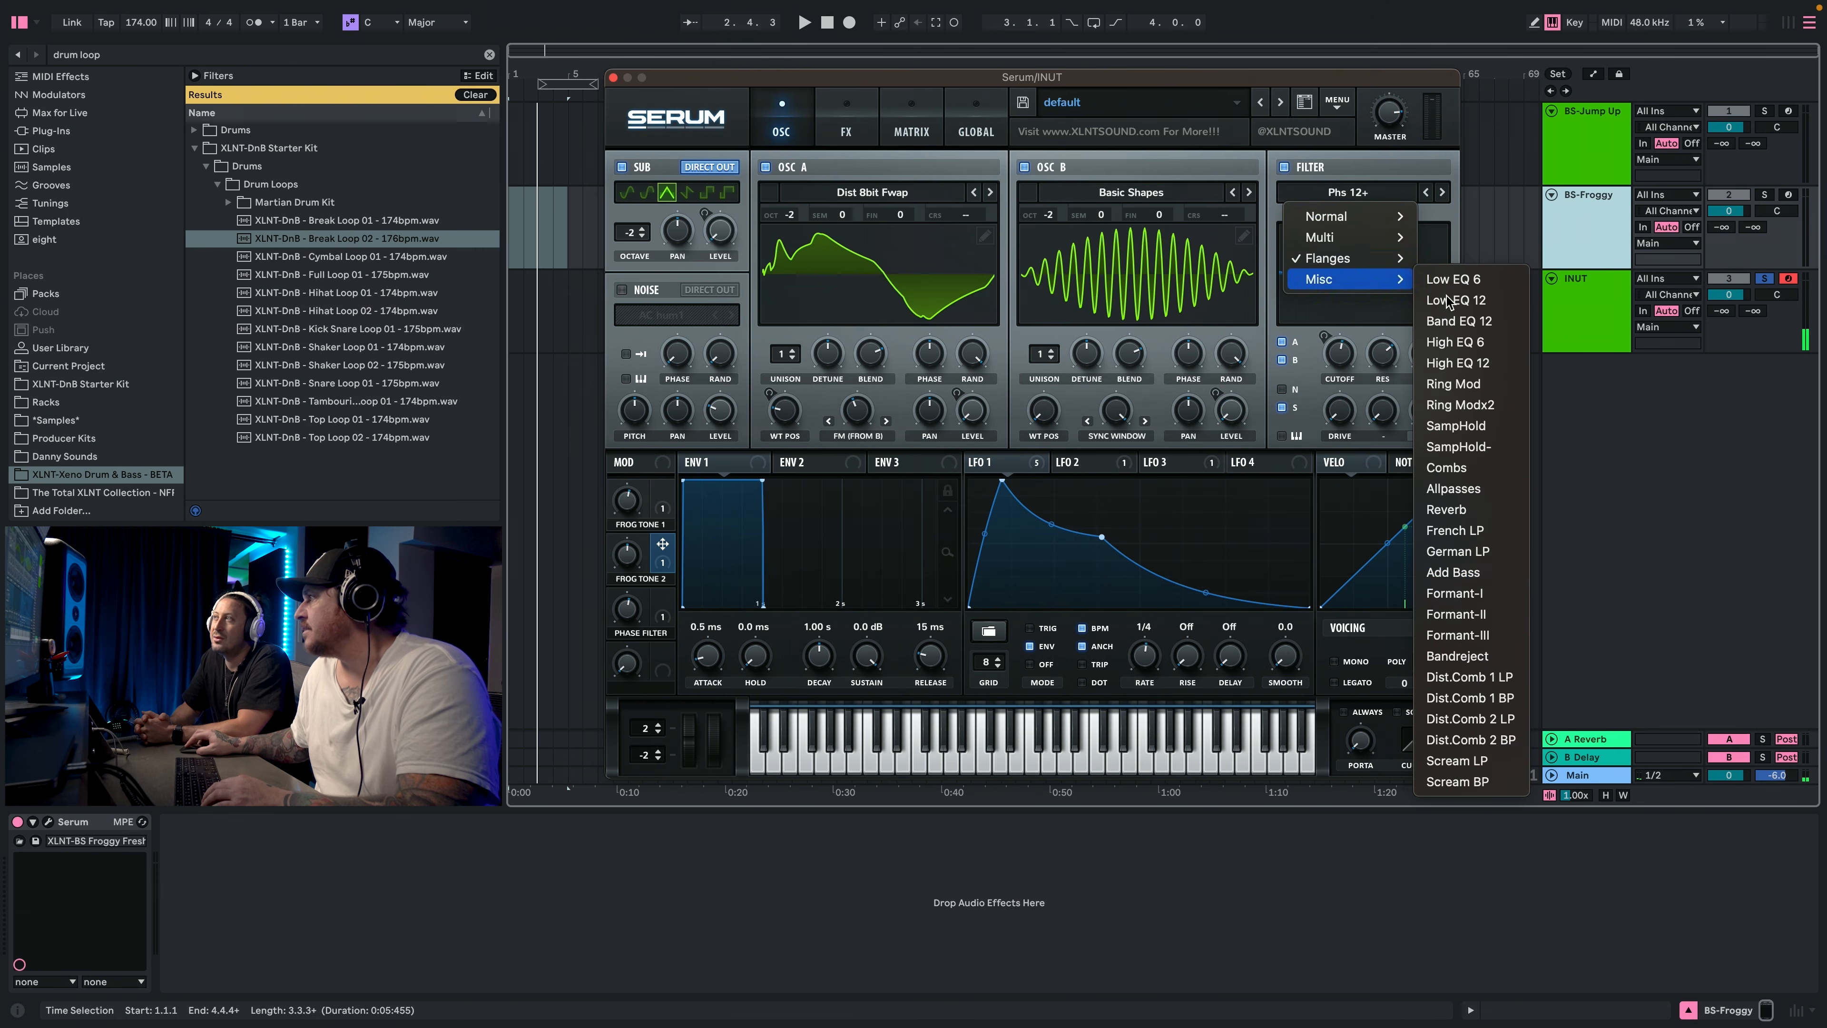
left_click(1460, 635)
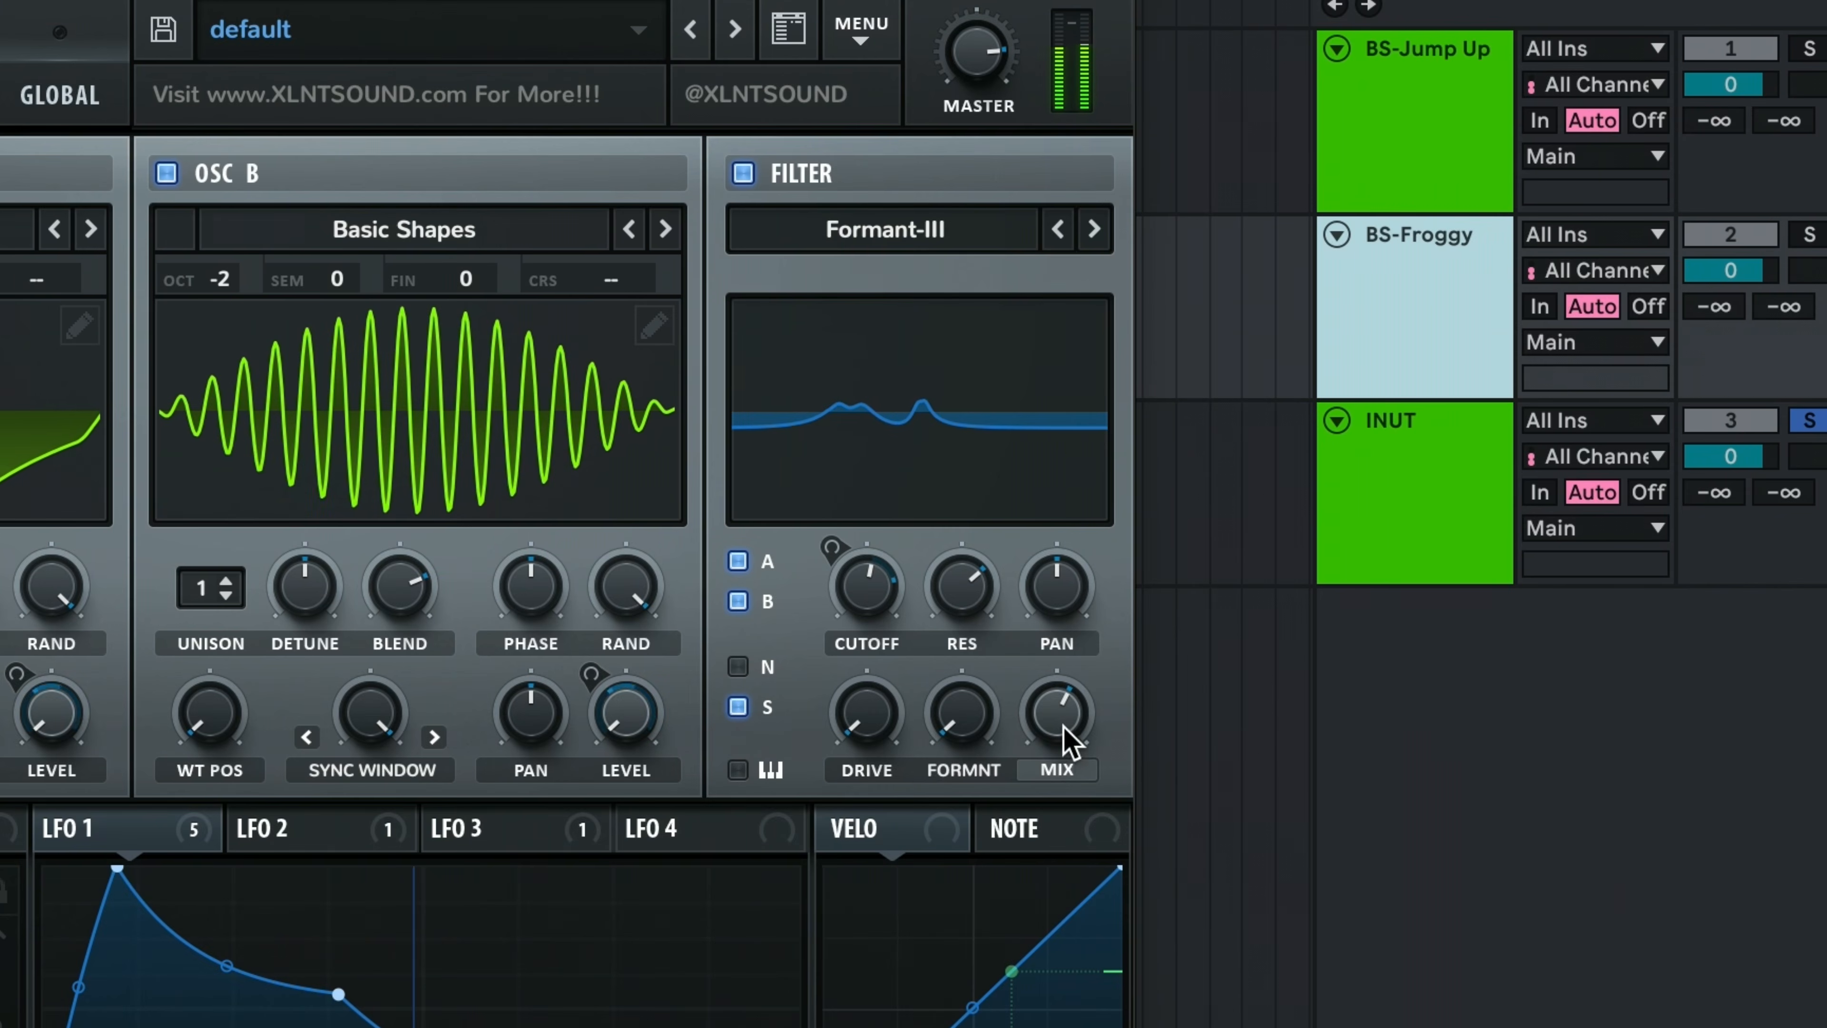
left_click_drag(987, 732, 950, 475)
left_click(1057, 230)
Adjust the Formant-II filter's drive and formant amount and set its mix to about 61%.
left_click_drag(1052, 665, 1091, 575)
left_click_drag(992, 718, 987, 787)
left_click_drag(1081, 739, 1030, 857)
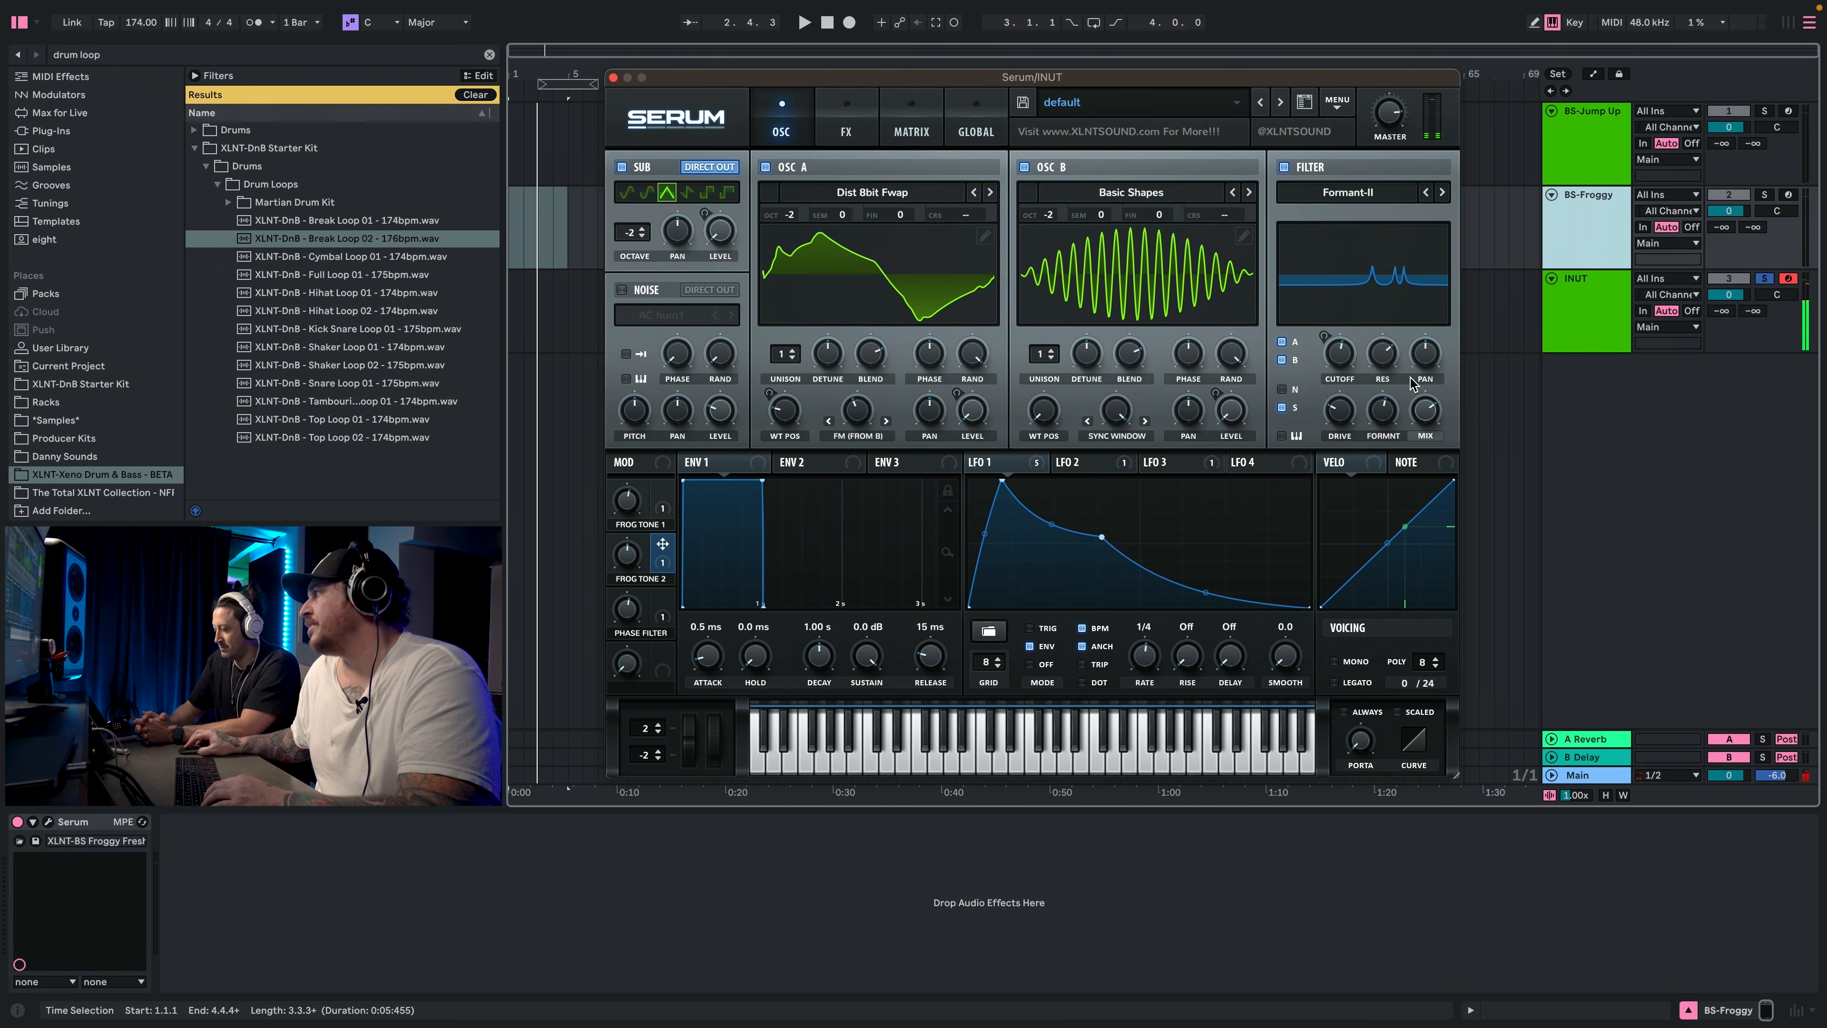
mouse_move(1429, 398)
left_mouse_down()
mouse_move(1427, 439)
mouse_move(1428, 416)
left_mouse_up()
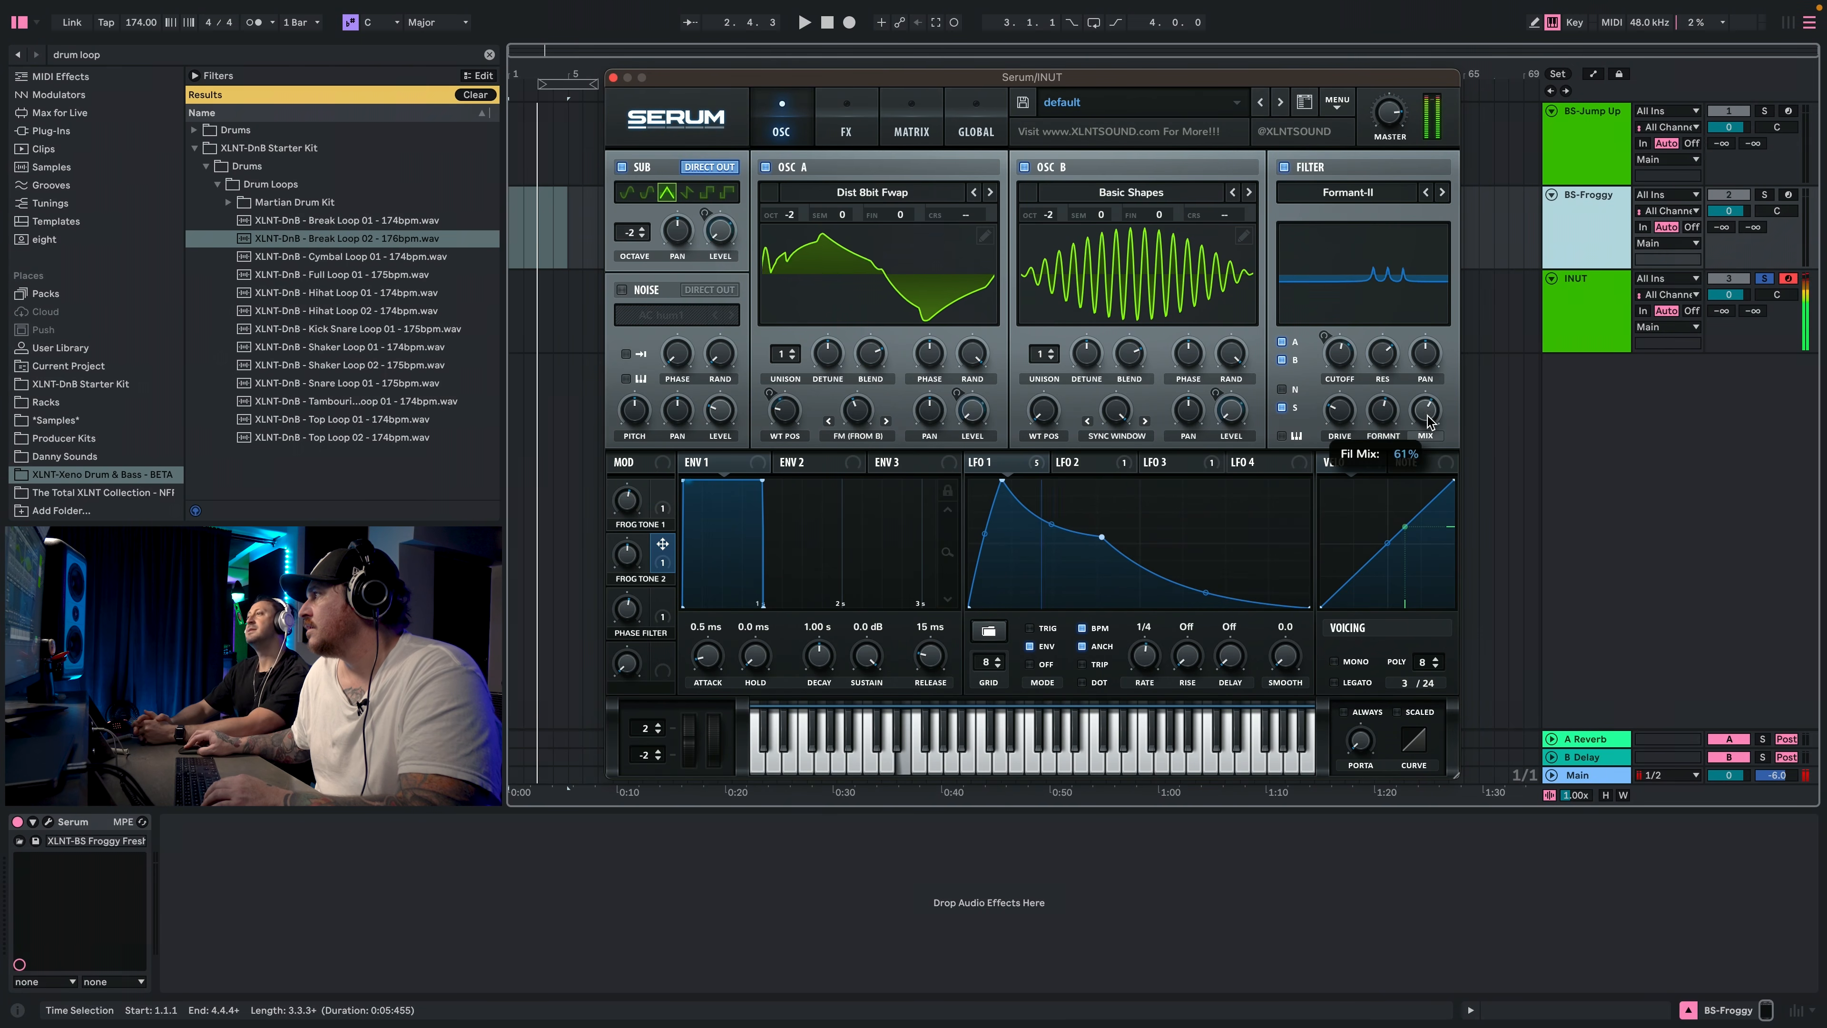
Take oscillator A out of the filter routing and restore it to compare the sound.
left_click(1283, 342)
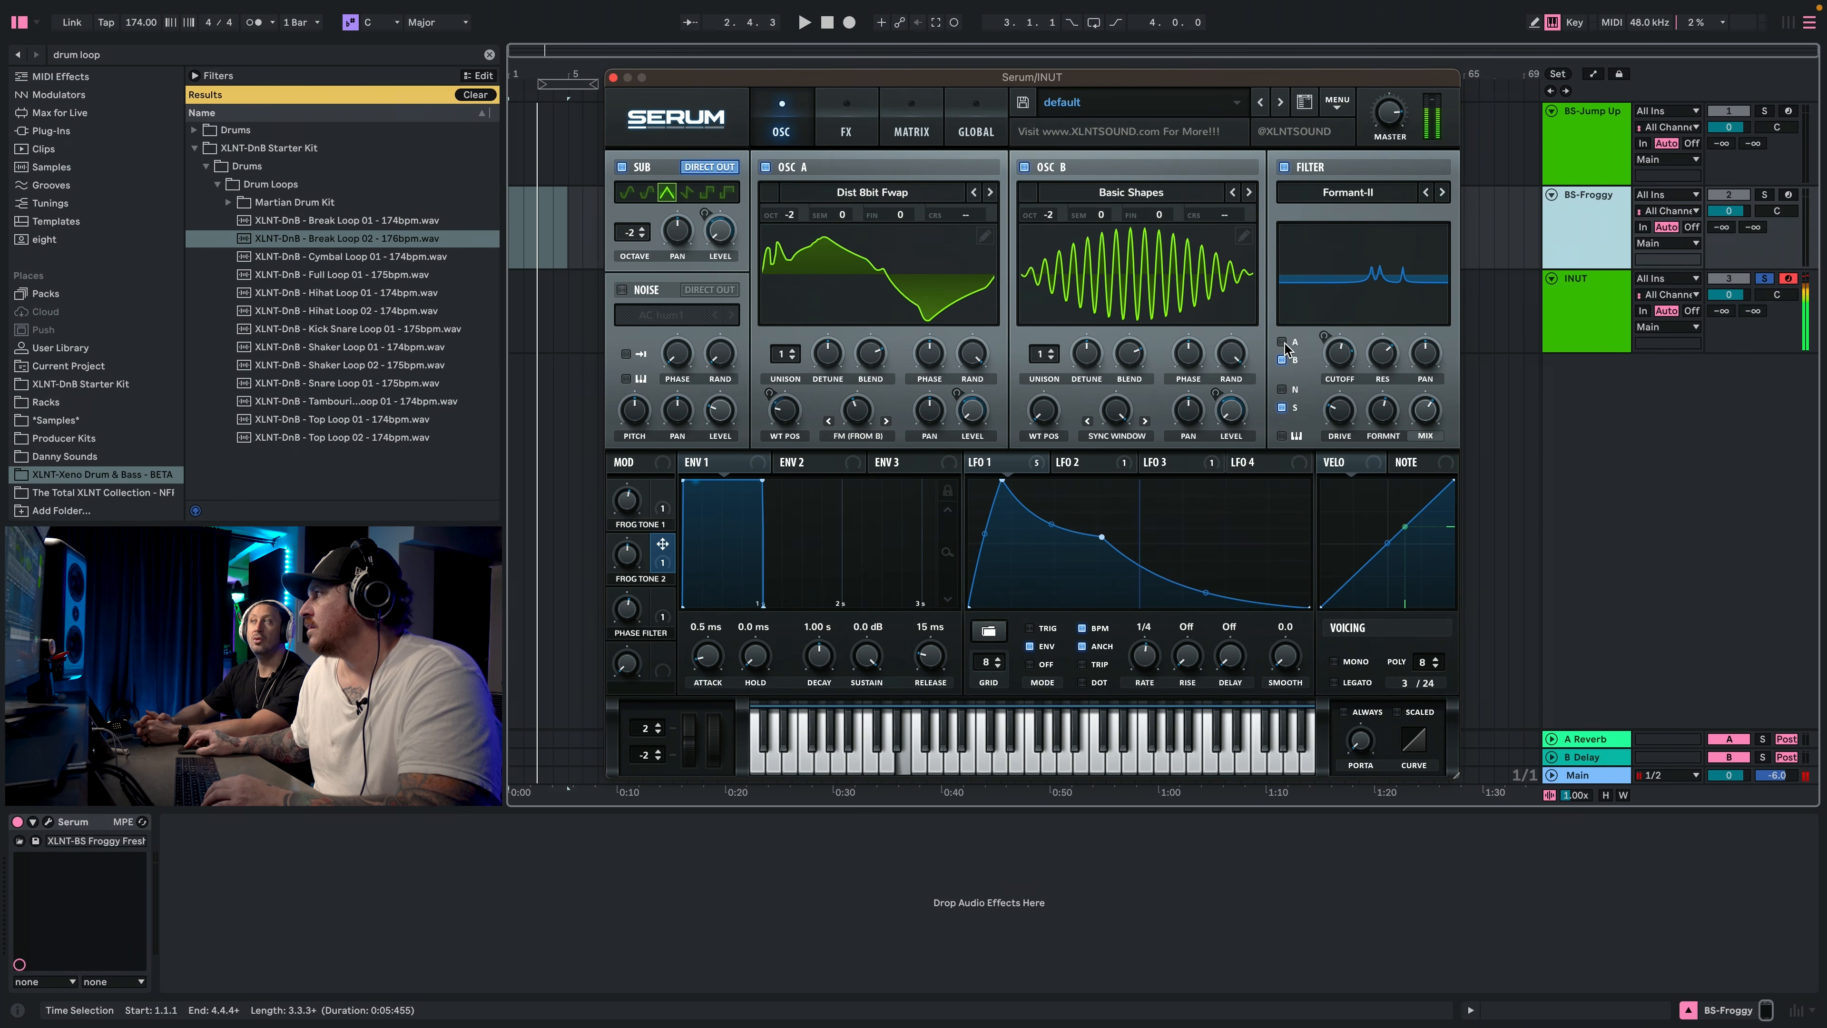
left_click(1283, 343)
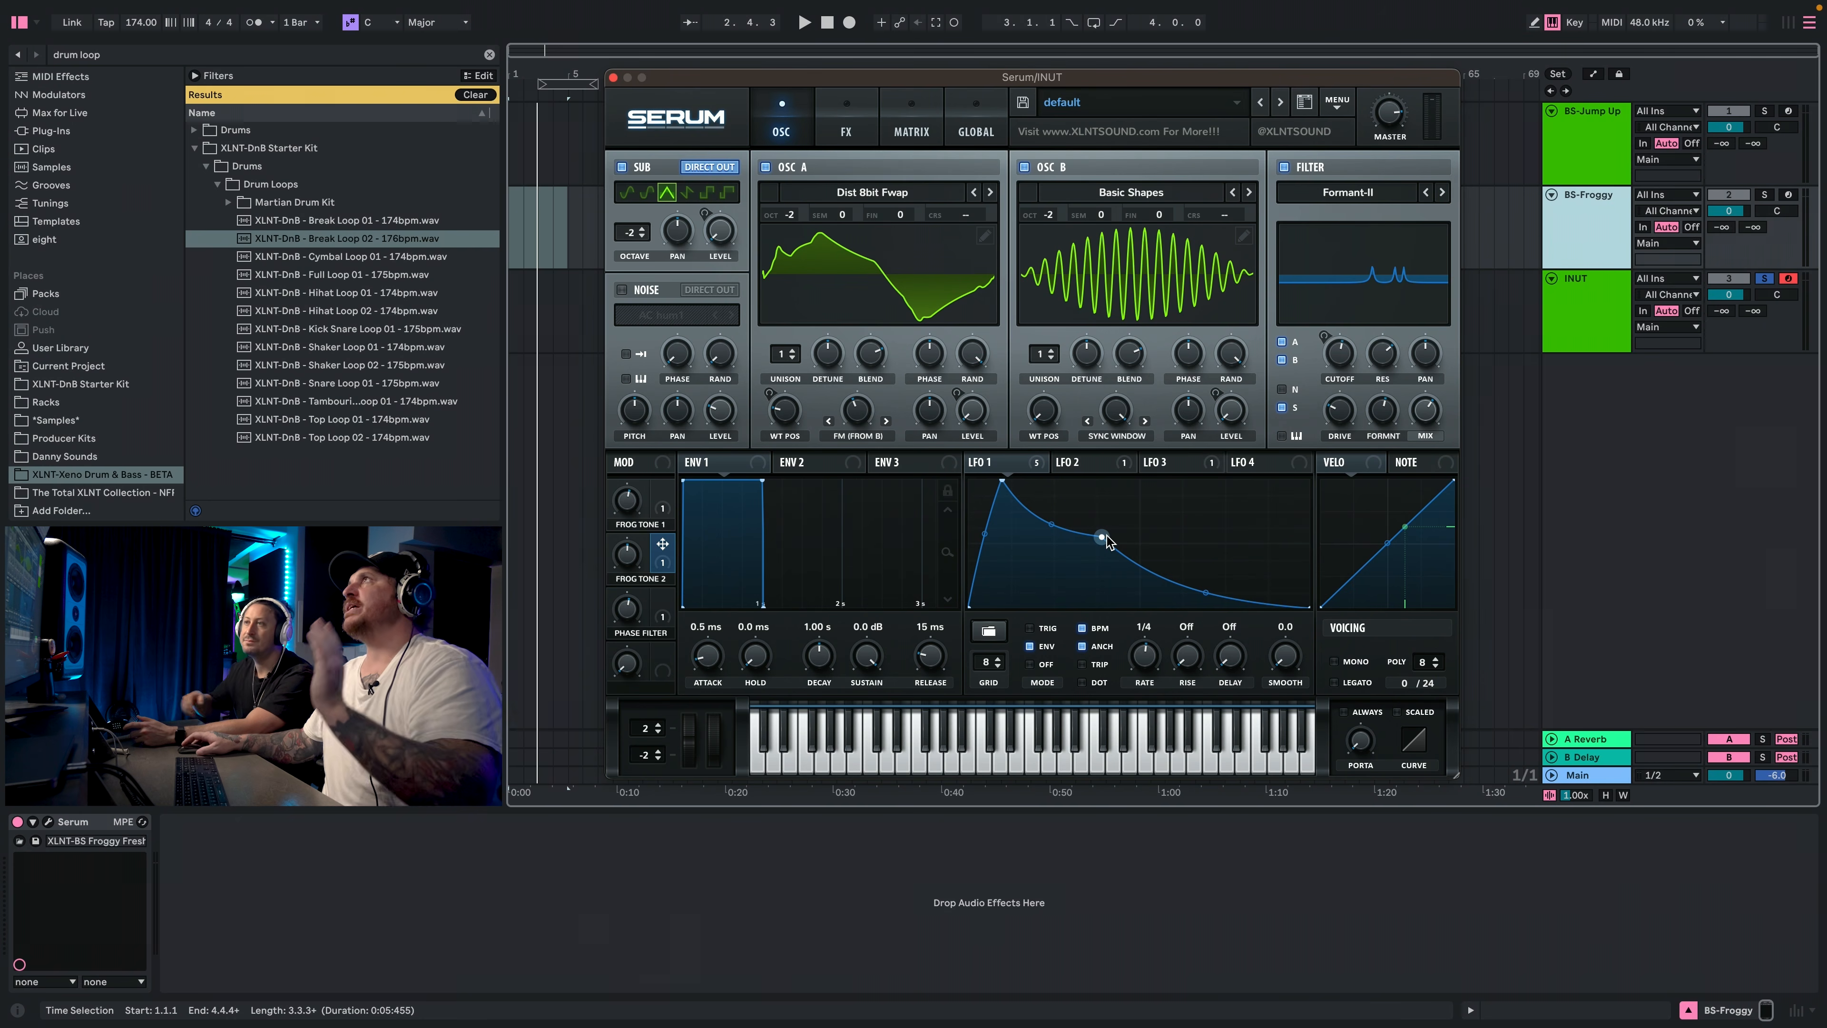
Try an LFO 1 shape that rises more slowly and holds at full level with no fall.
left_click_drag(1106, 536, 1427, 447)
key("d")
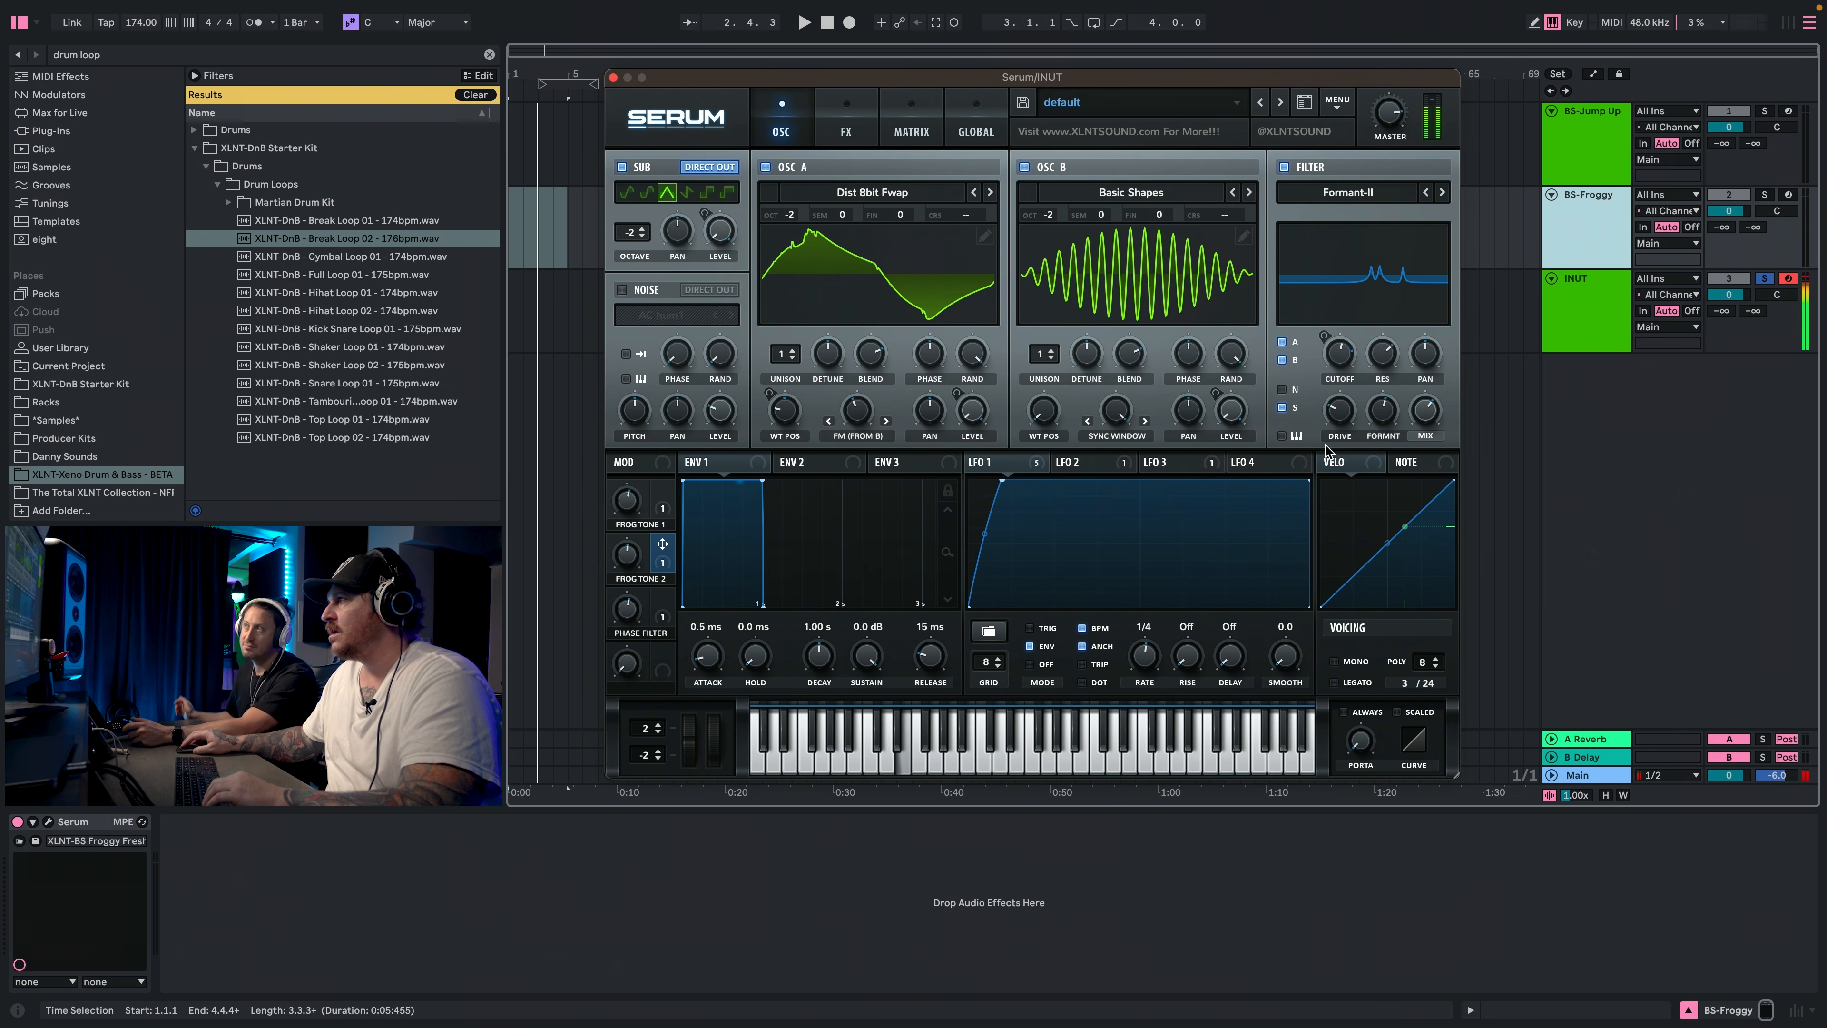
left_click_drag(1012, 451, 1041, 410)
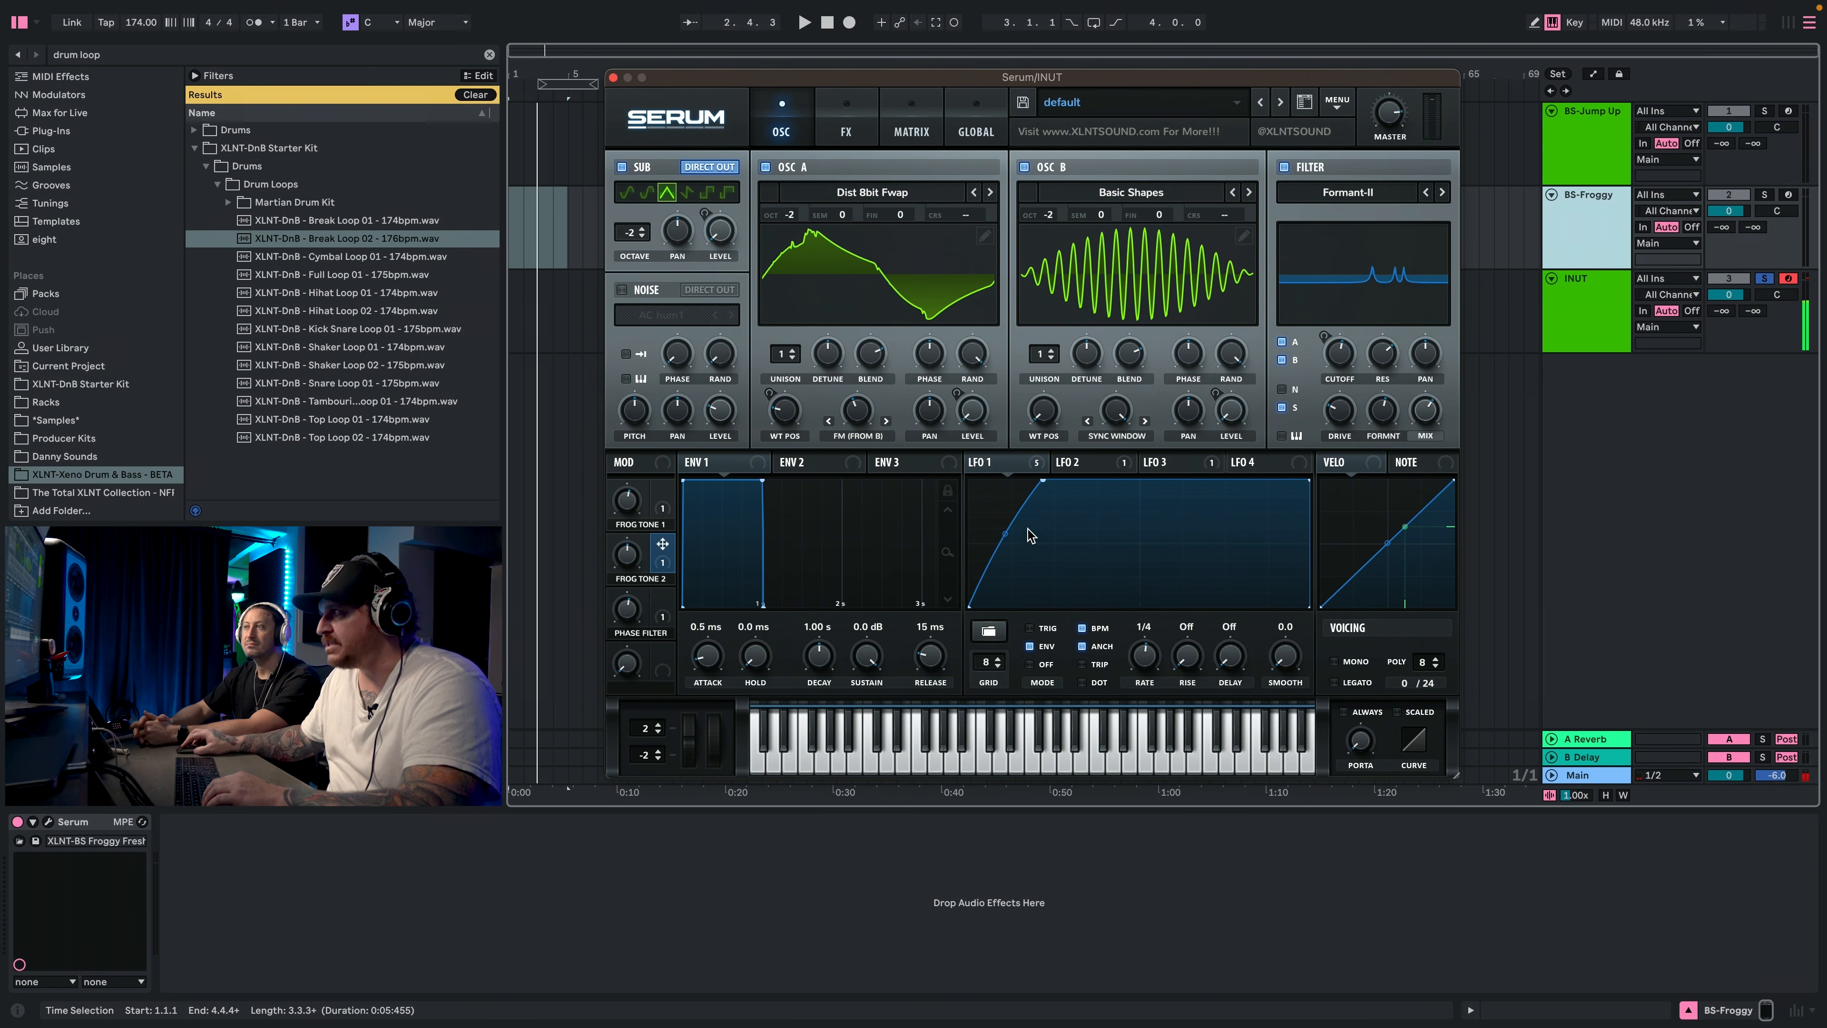
Reshape LFO 1 into a fast rise with a nearly straight decline and curved tail, and play notes to test it.
left_click_drag(1041, 487, 1011, 466)
left_click_drag(1307, 482, 1094, 524)
key("d")
key("d")
key("d")
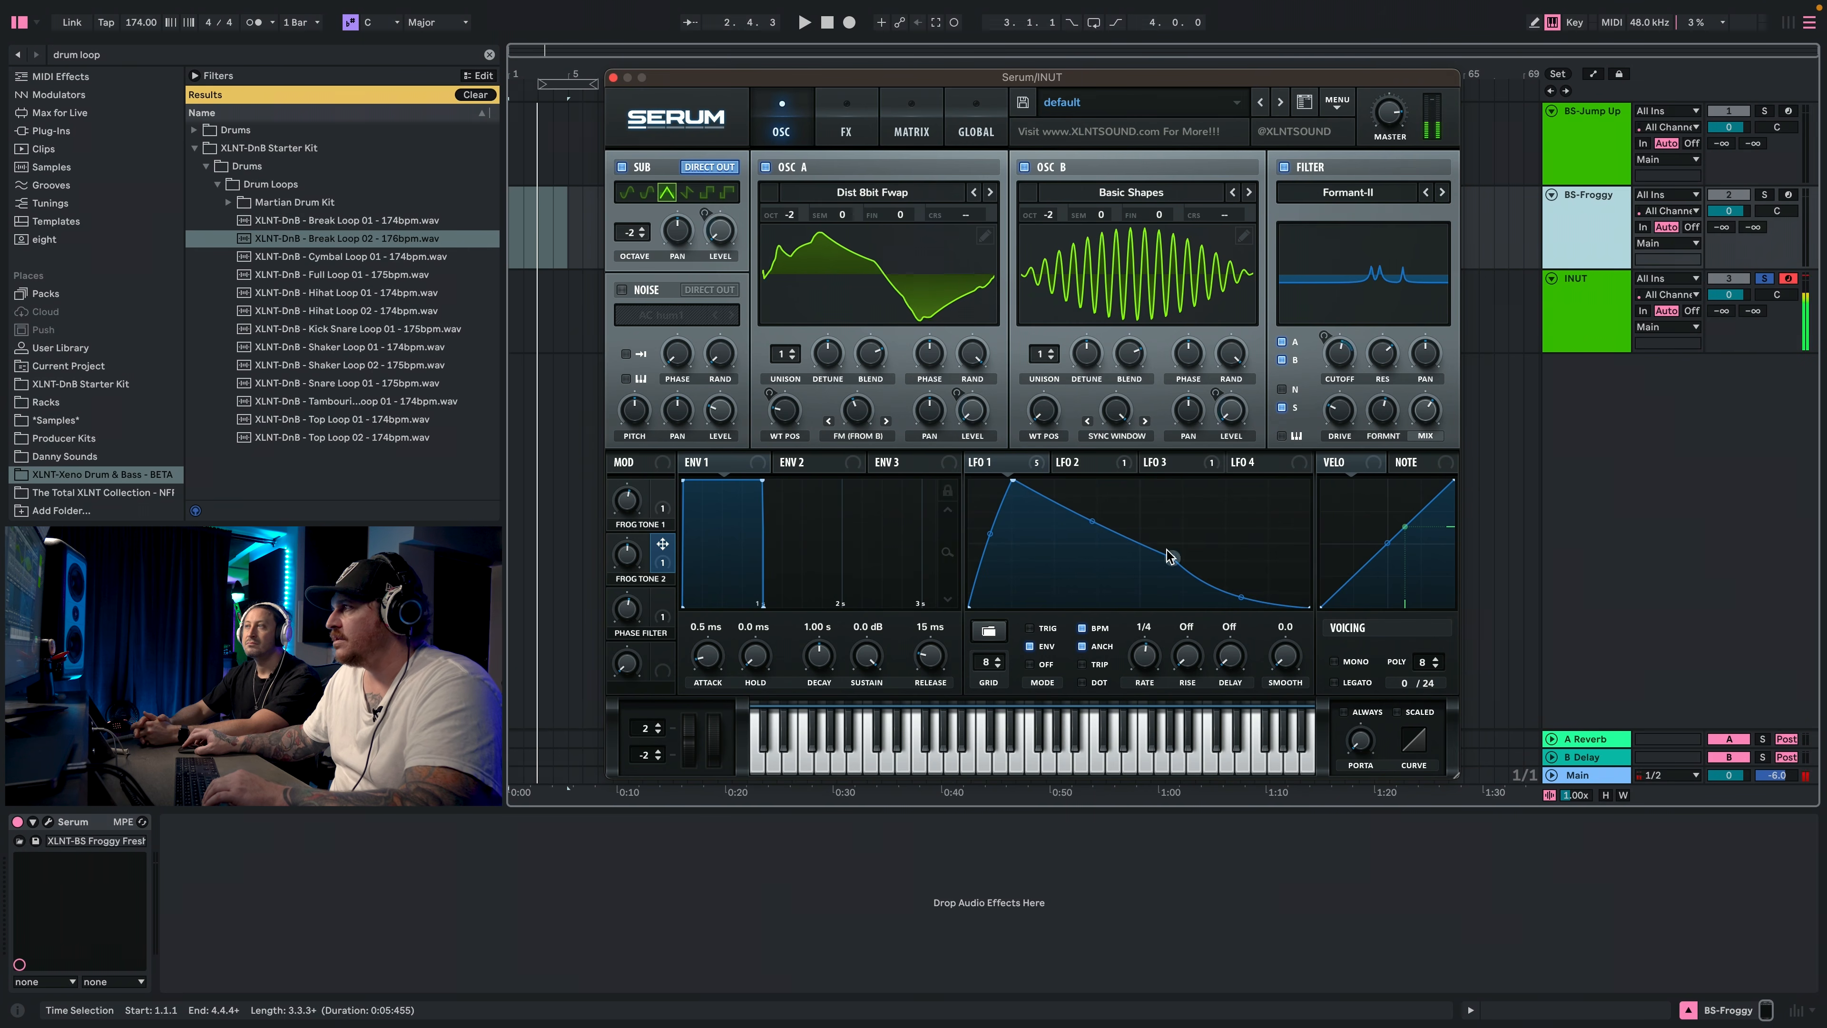
key("d")
key("d")
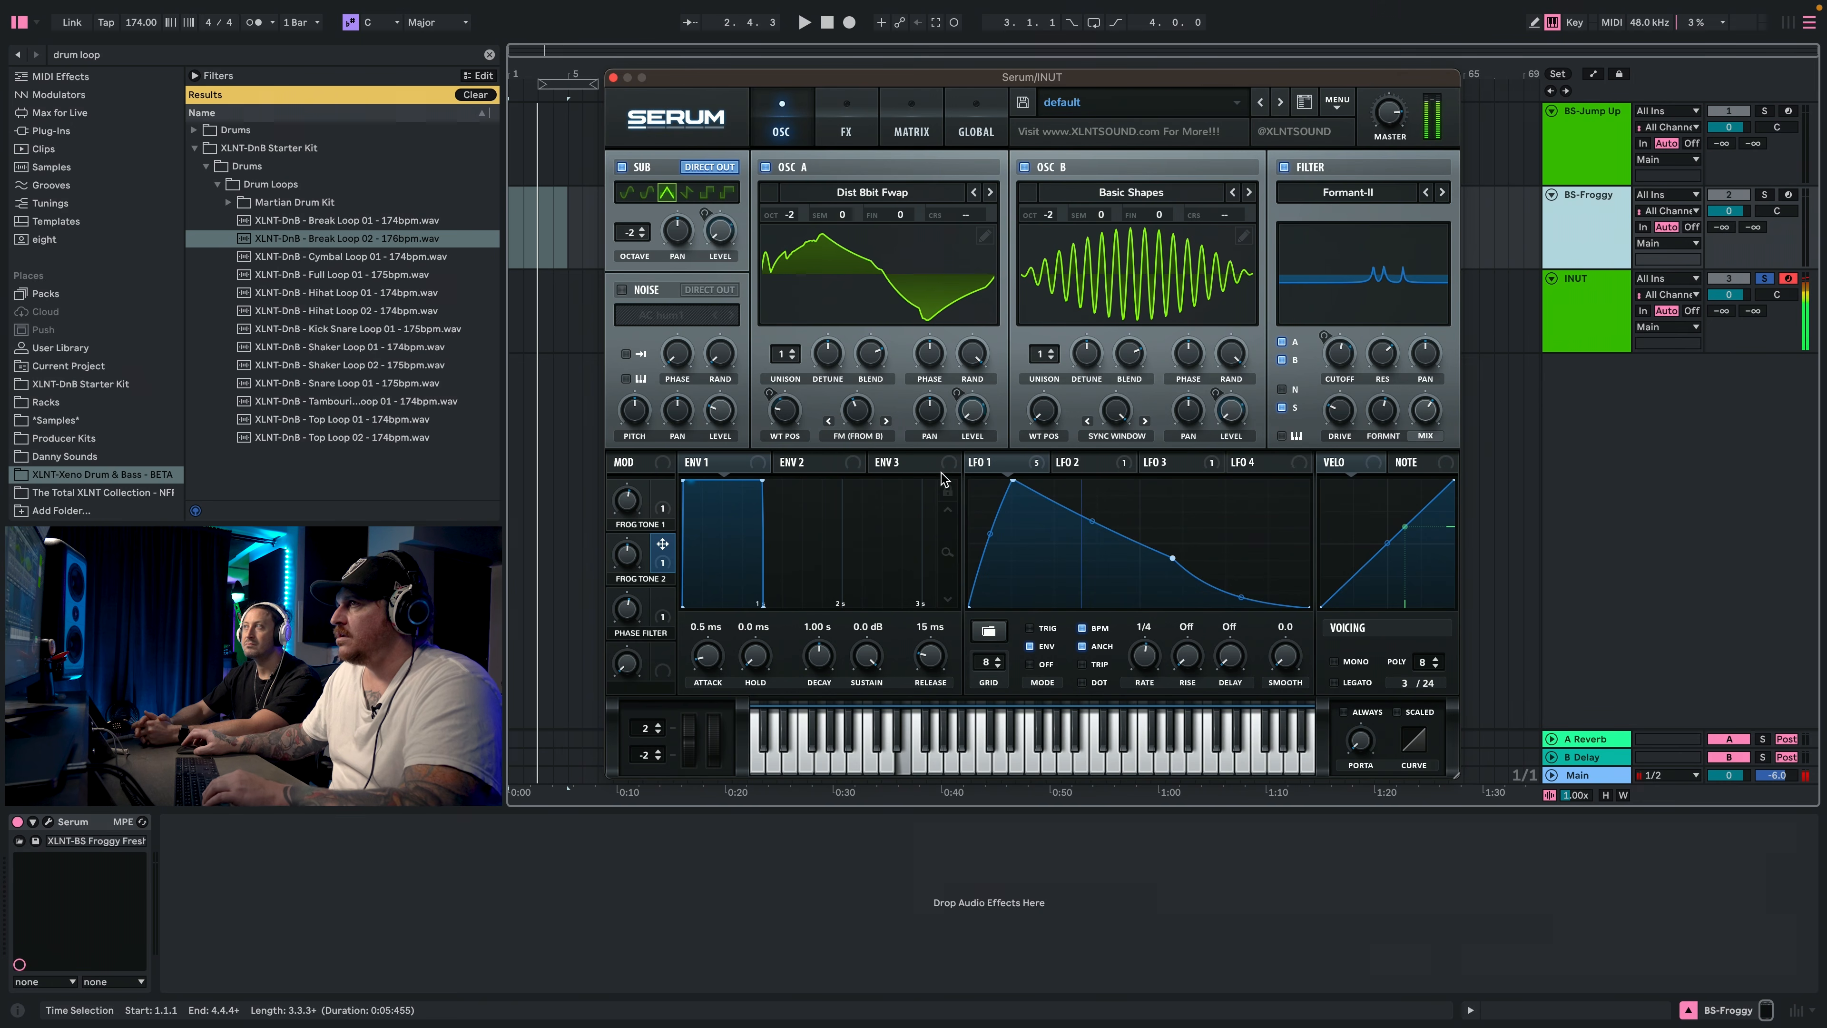